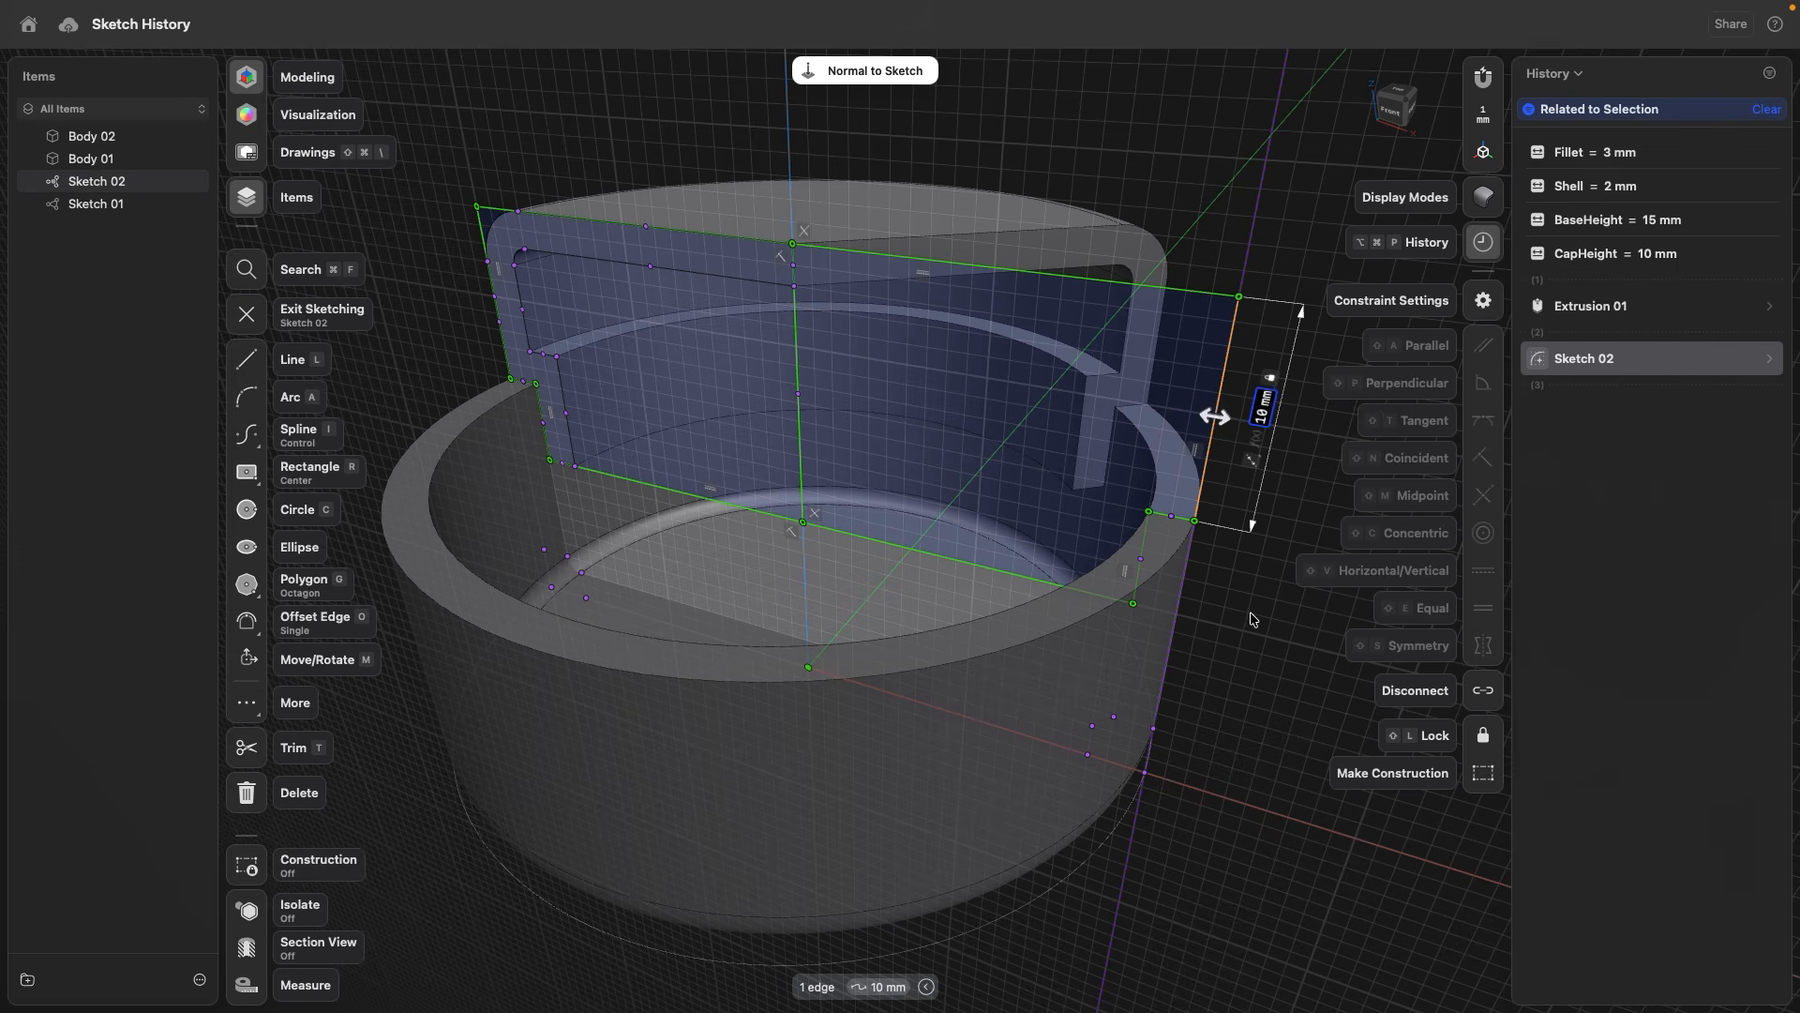
- Set the Shell variable of the finished container to 4 mm
left_click(1254, 619)
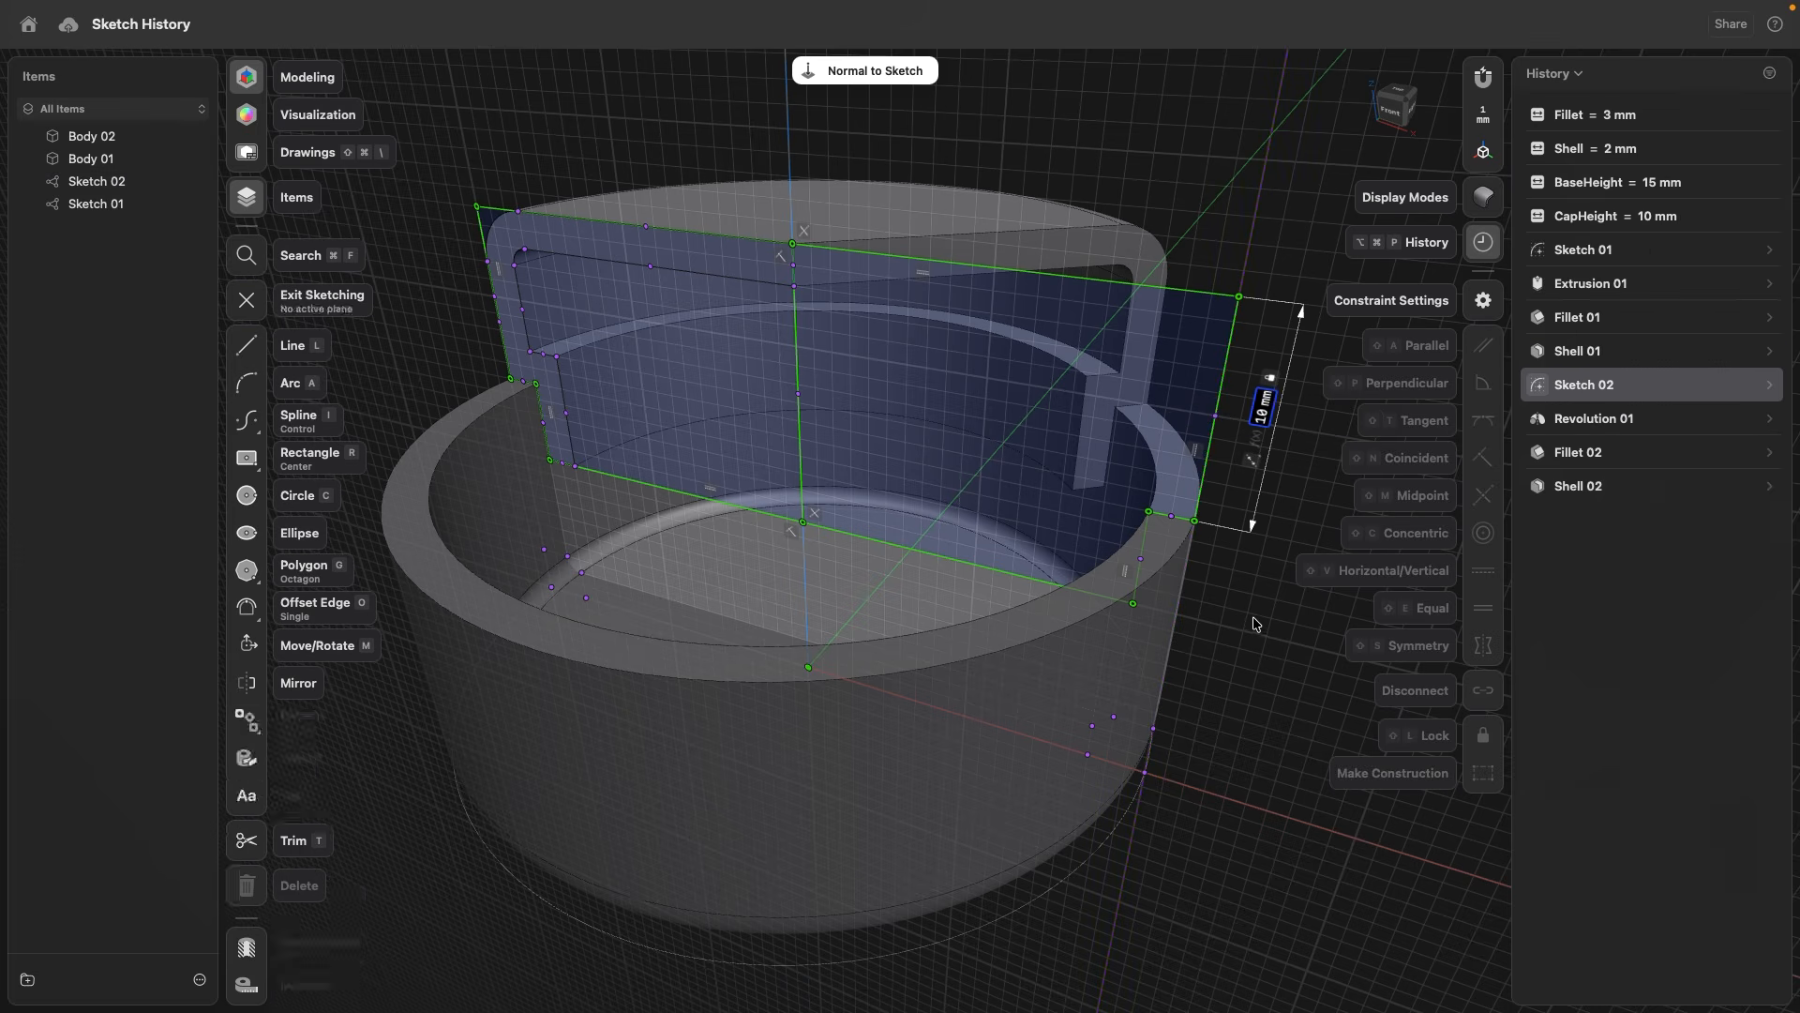
left_click(1255, 623)
left_click(1613, 150)
type("4")
key("Return")
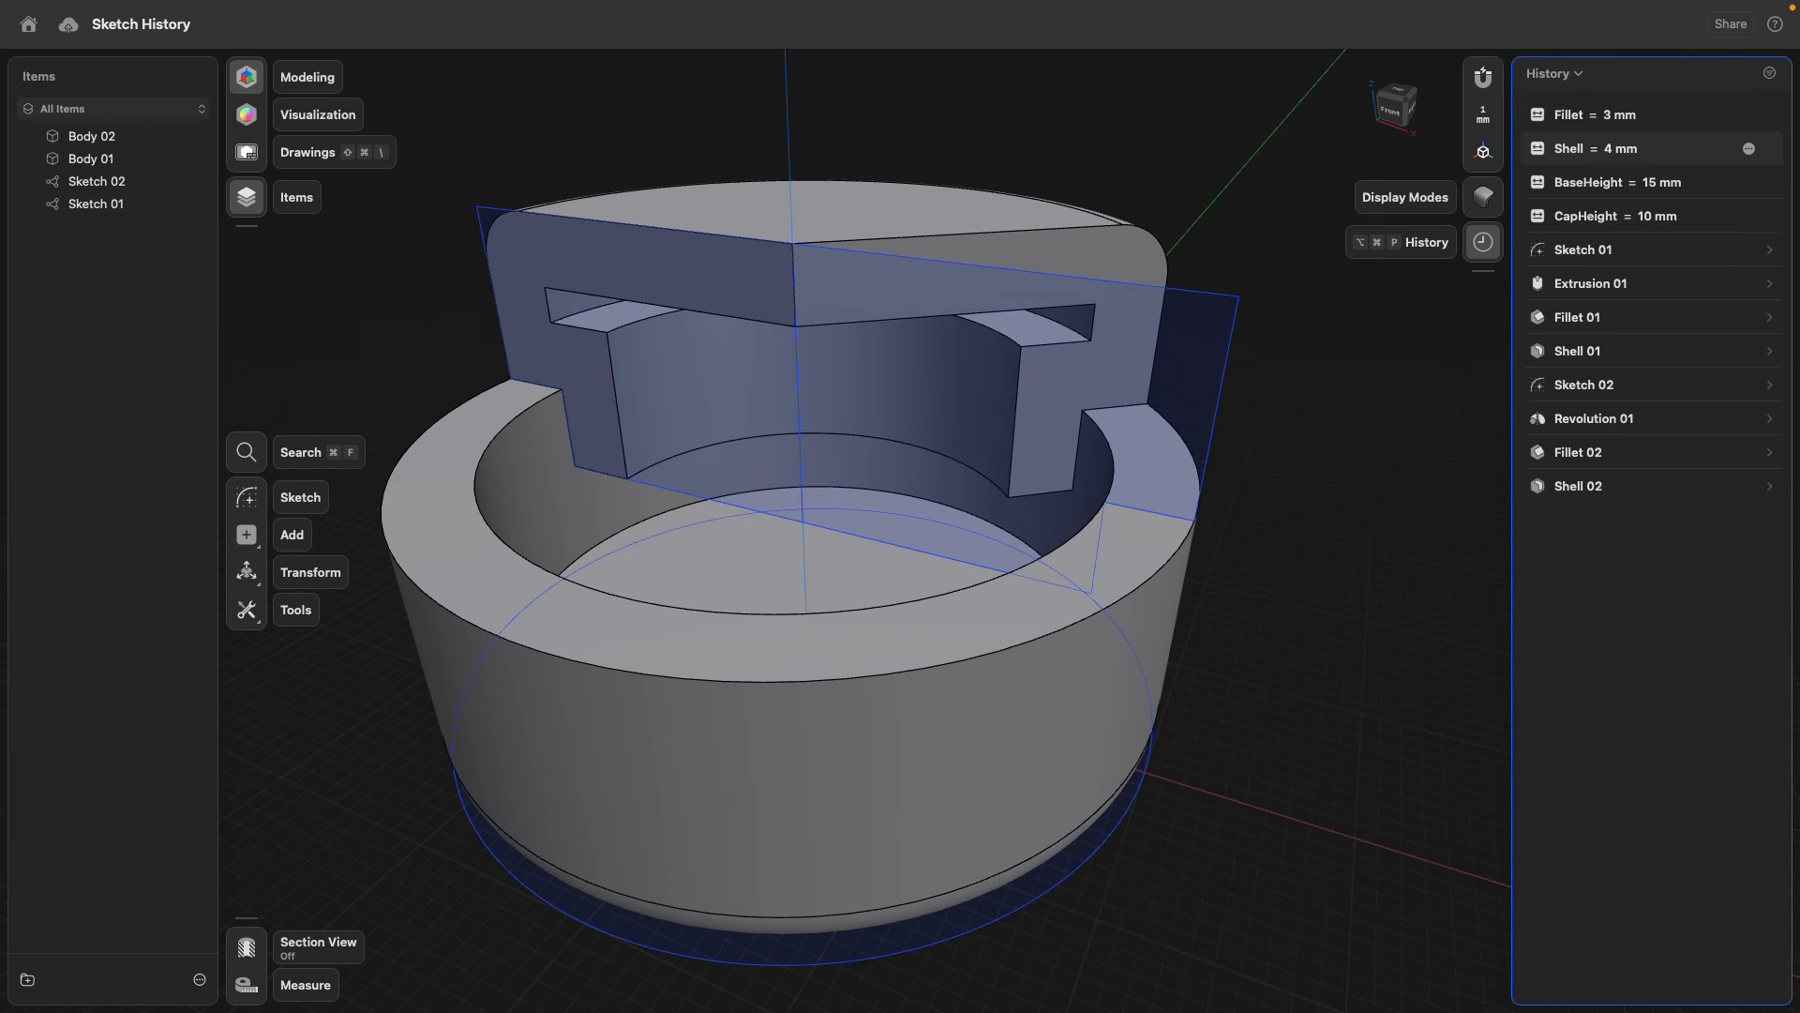
- Set the BaseHeight variable to 10 mm and undo both variable changes
left_click(1647, 183)
type("10")
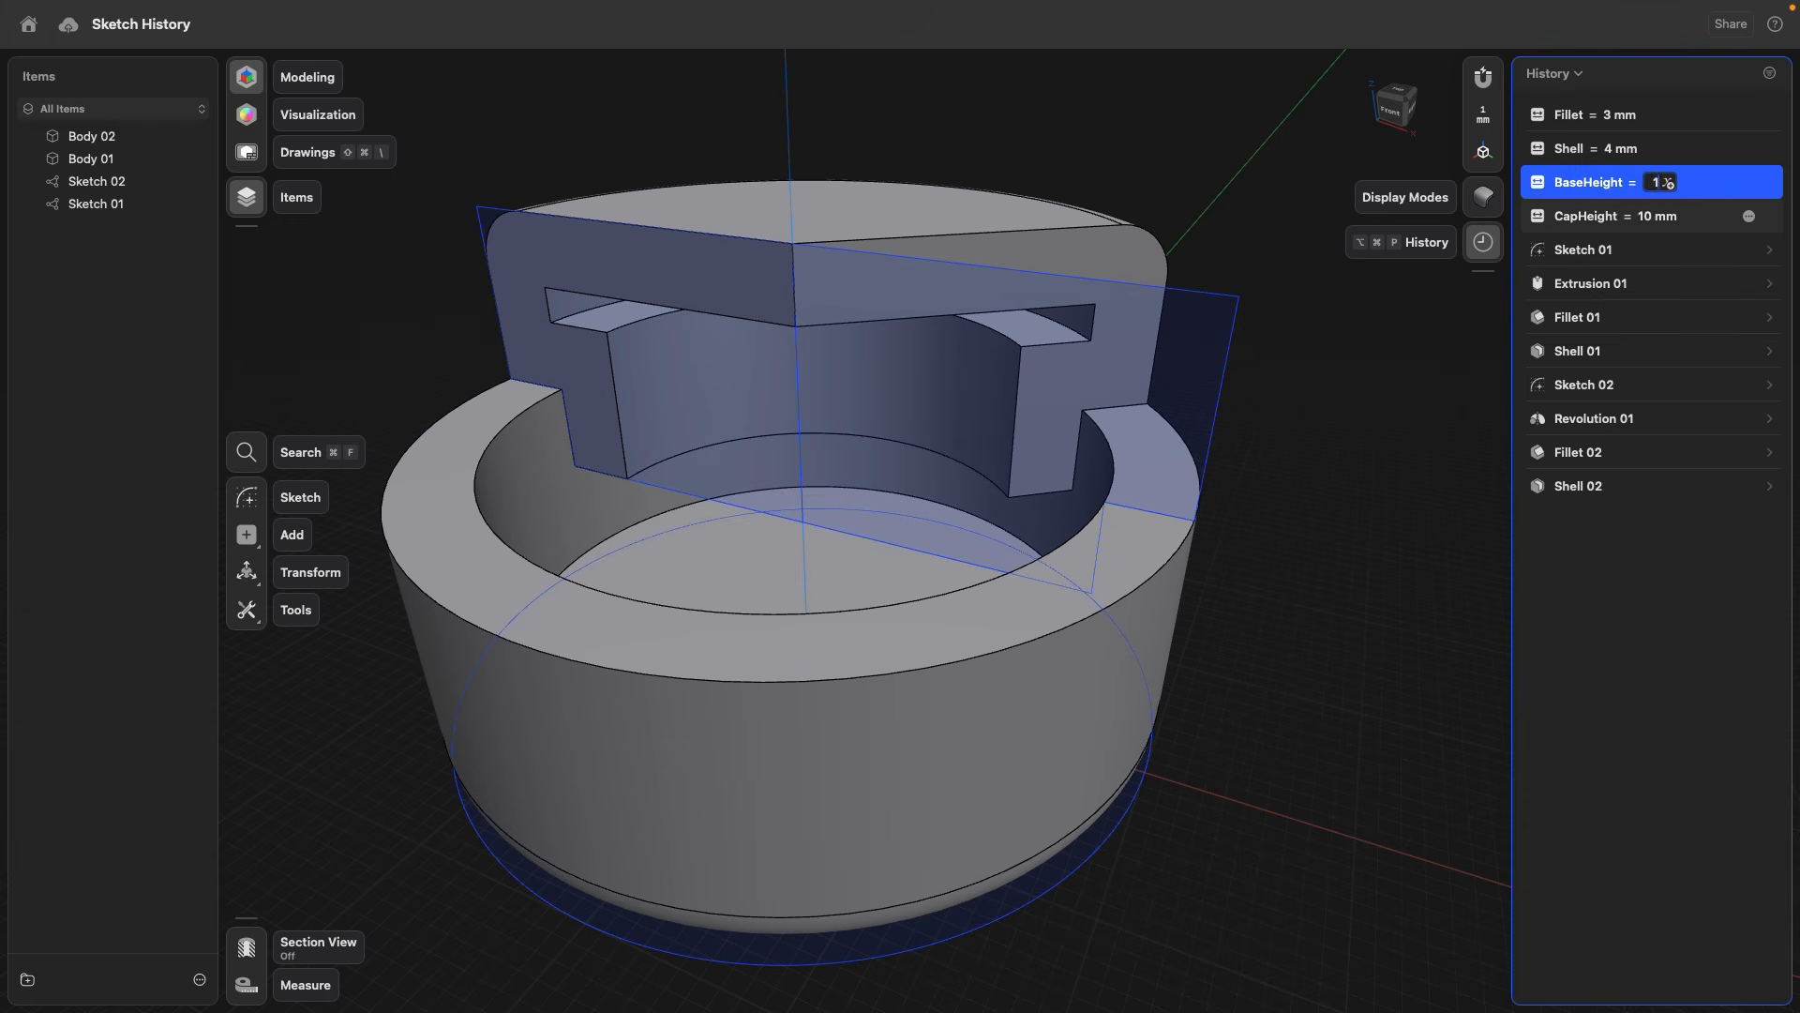
key("Return")
key("super+z")
key("super+z")
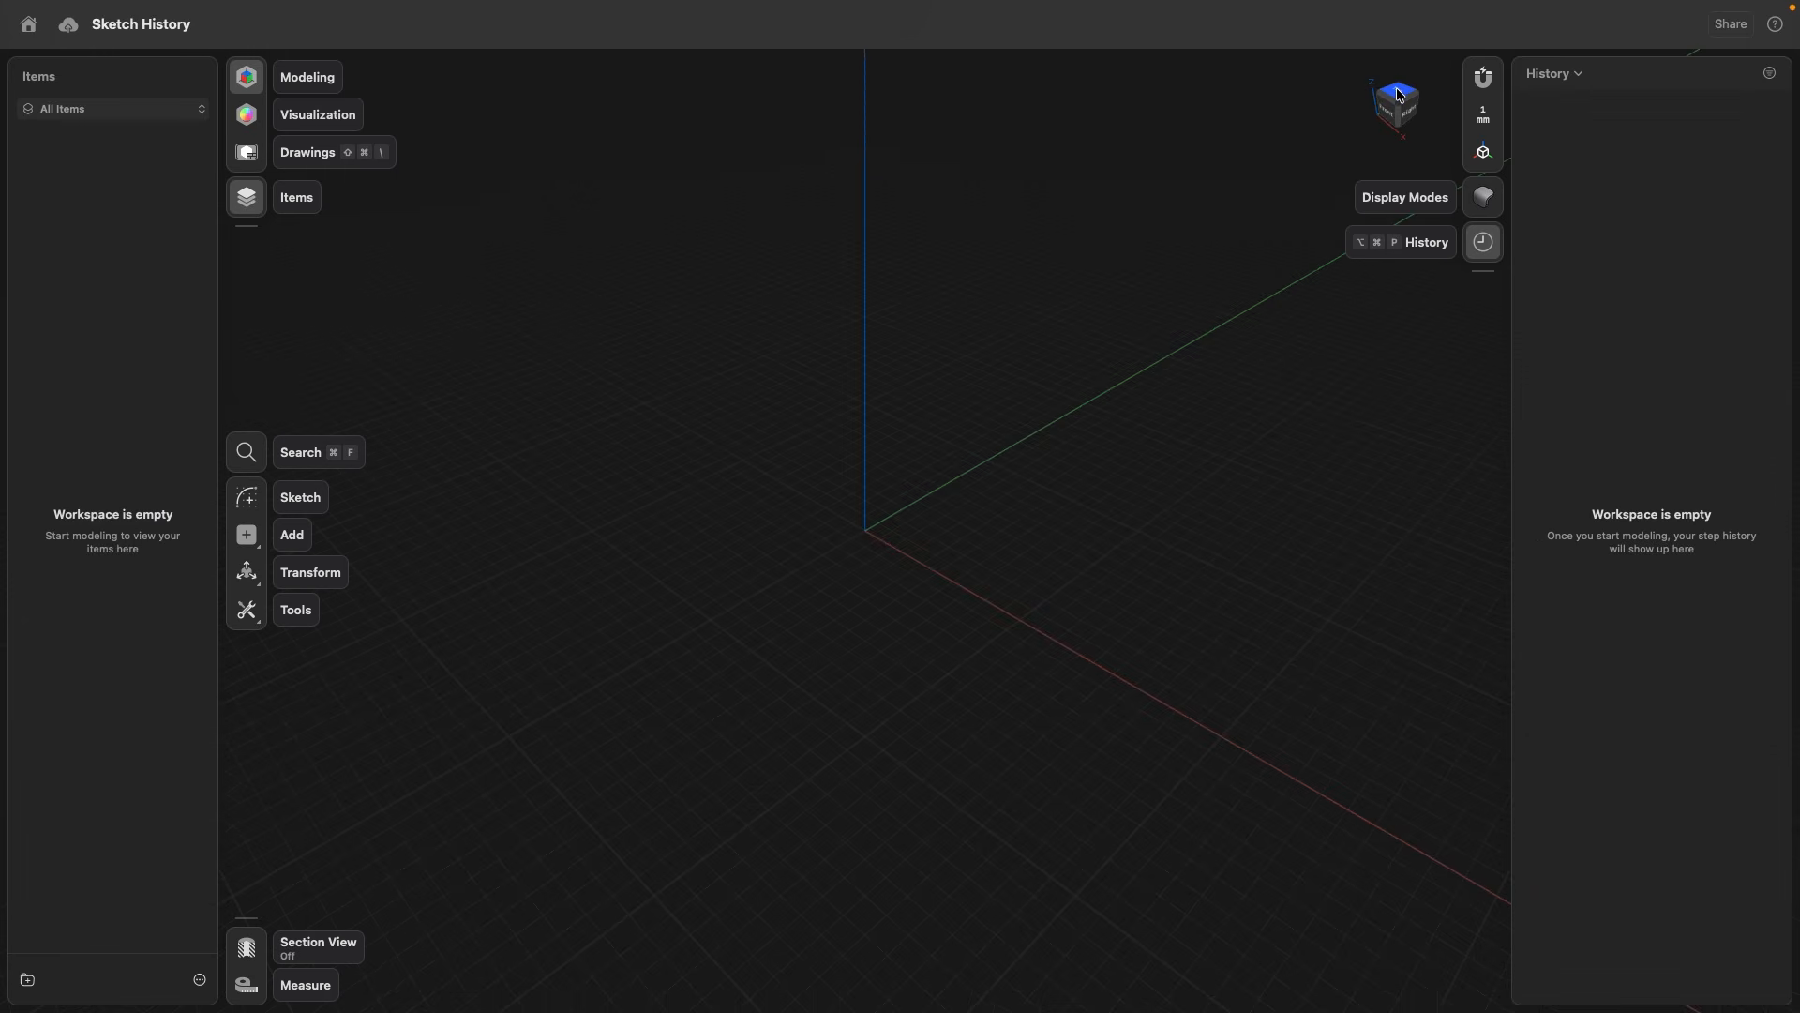
- Sketch a 40 mm diameter circle centred on the origin in the top plane of the empty workspace
left_click(1395, 96)
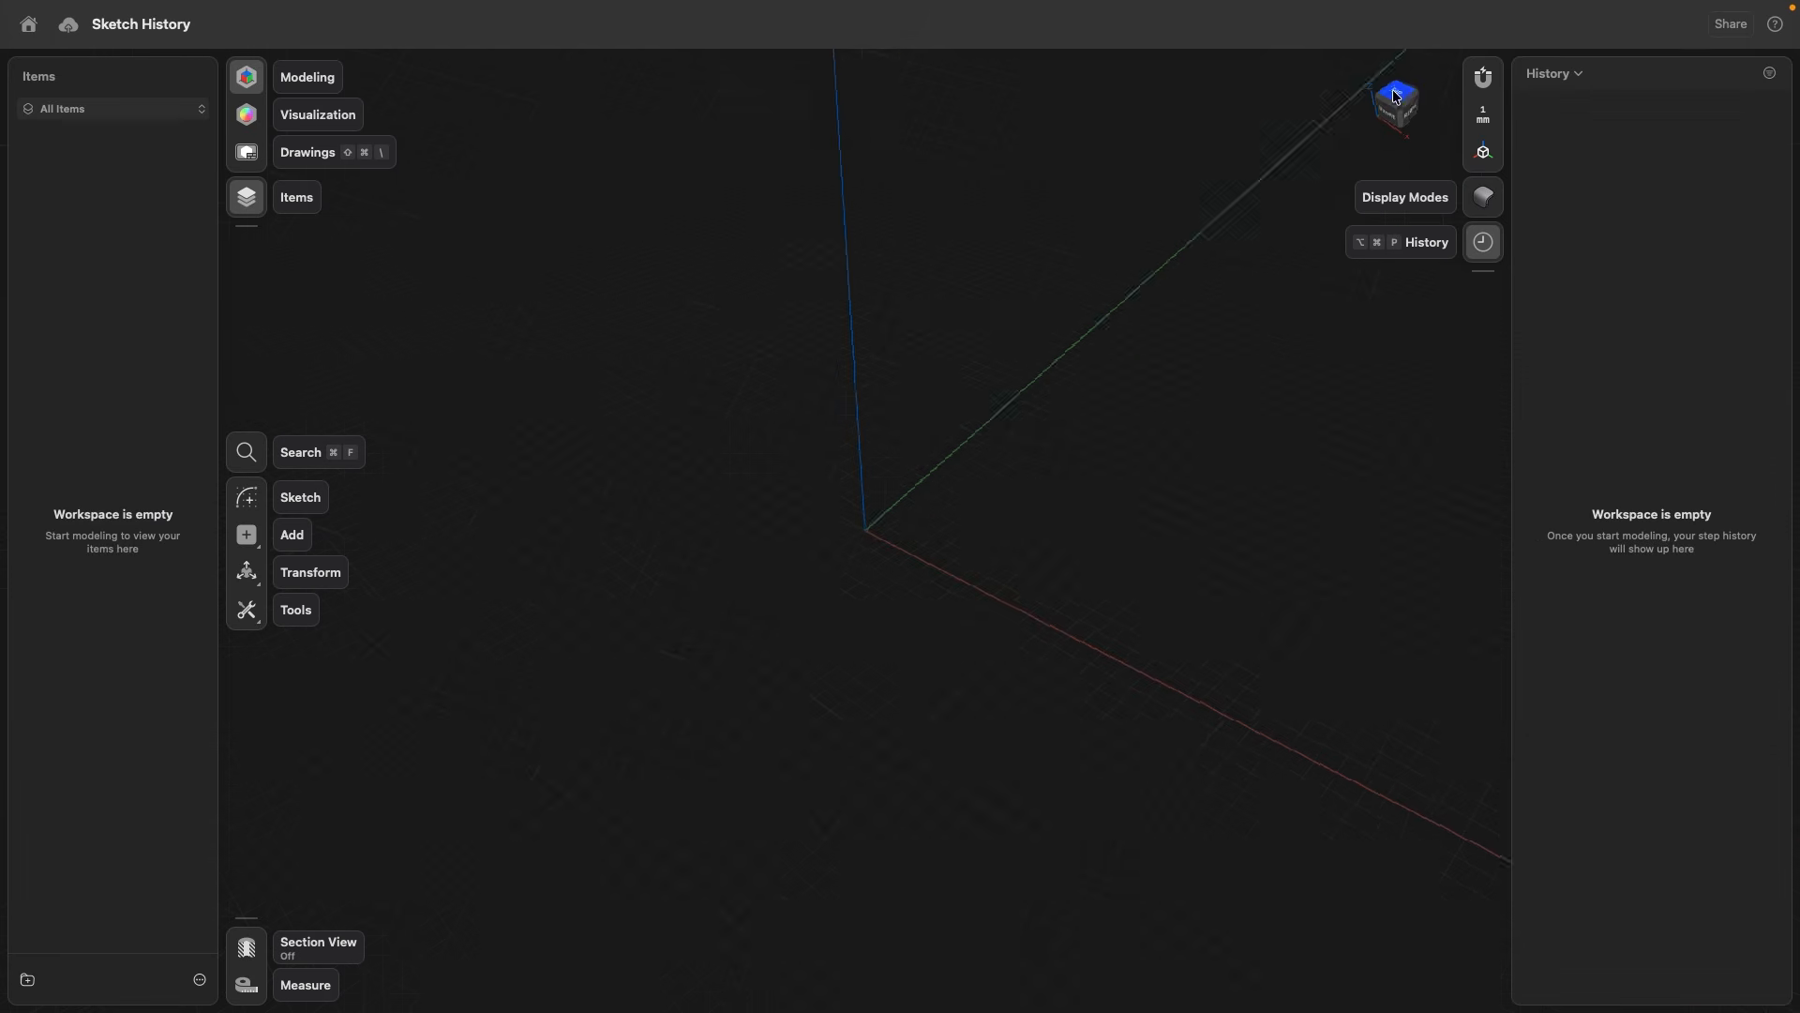
left_click(253, 502)
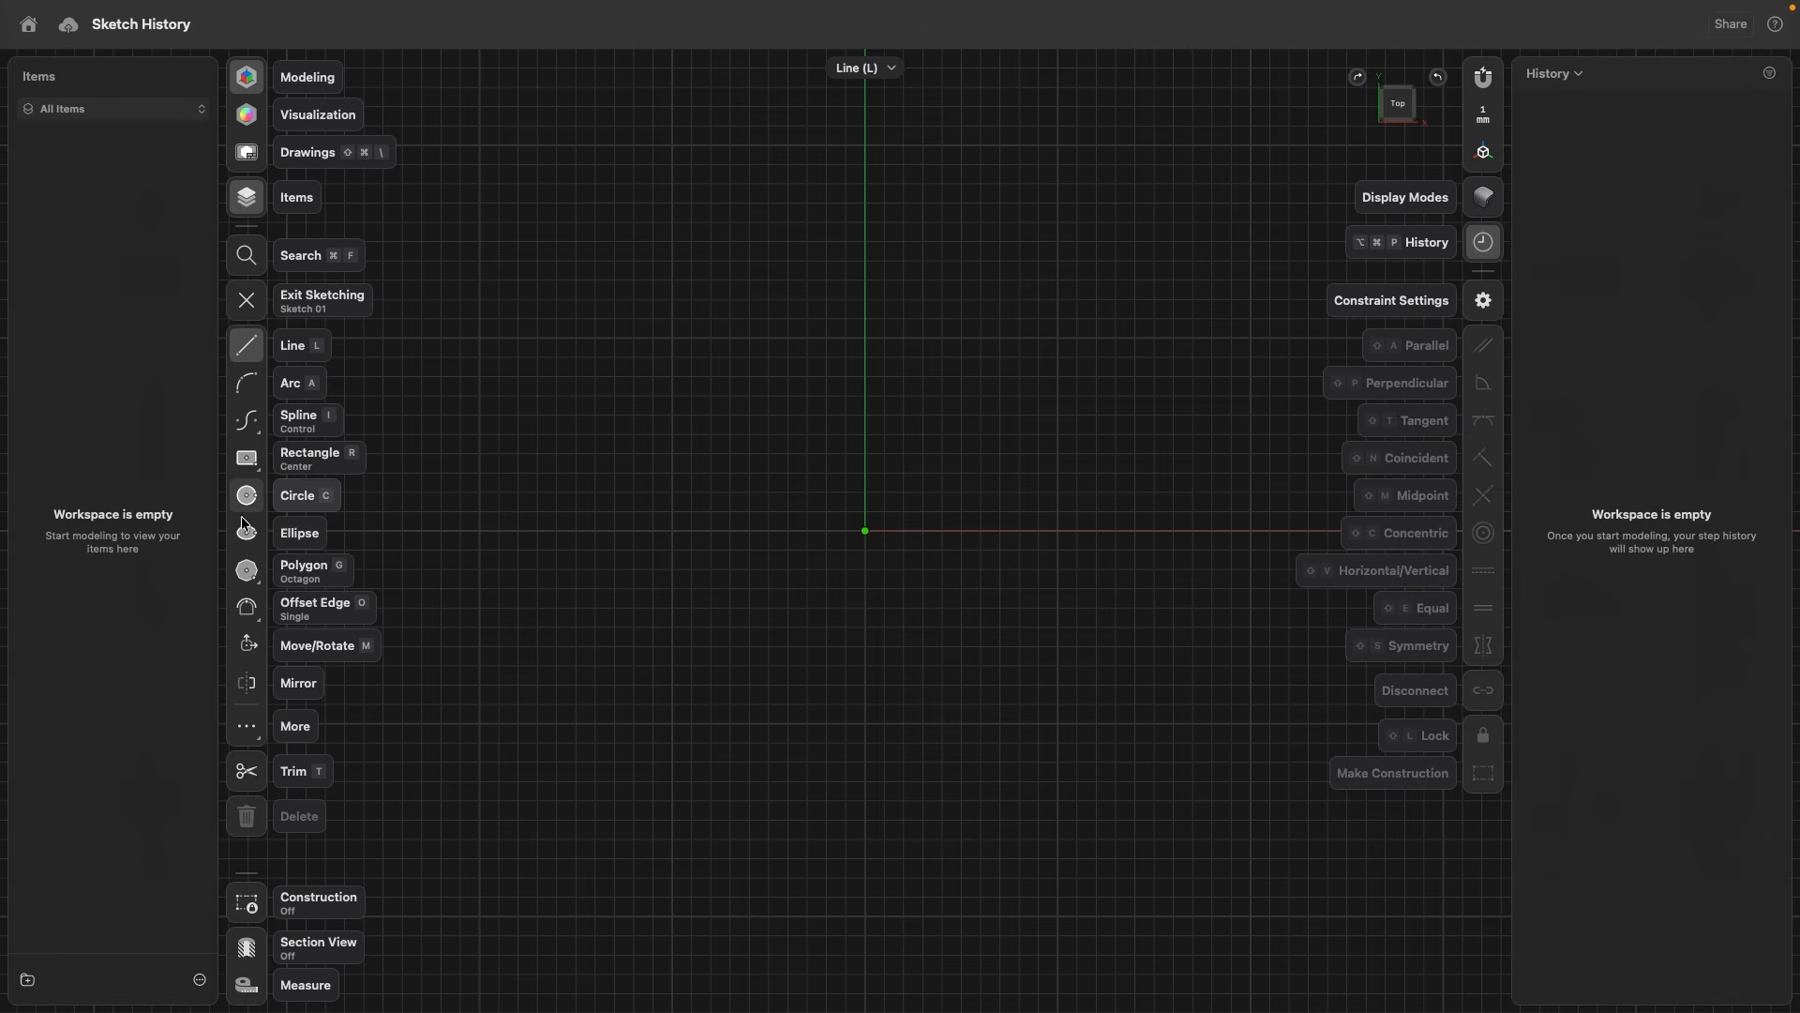
left_click(249, 497)
left_click(865, 531)
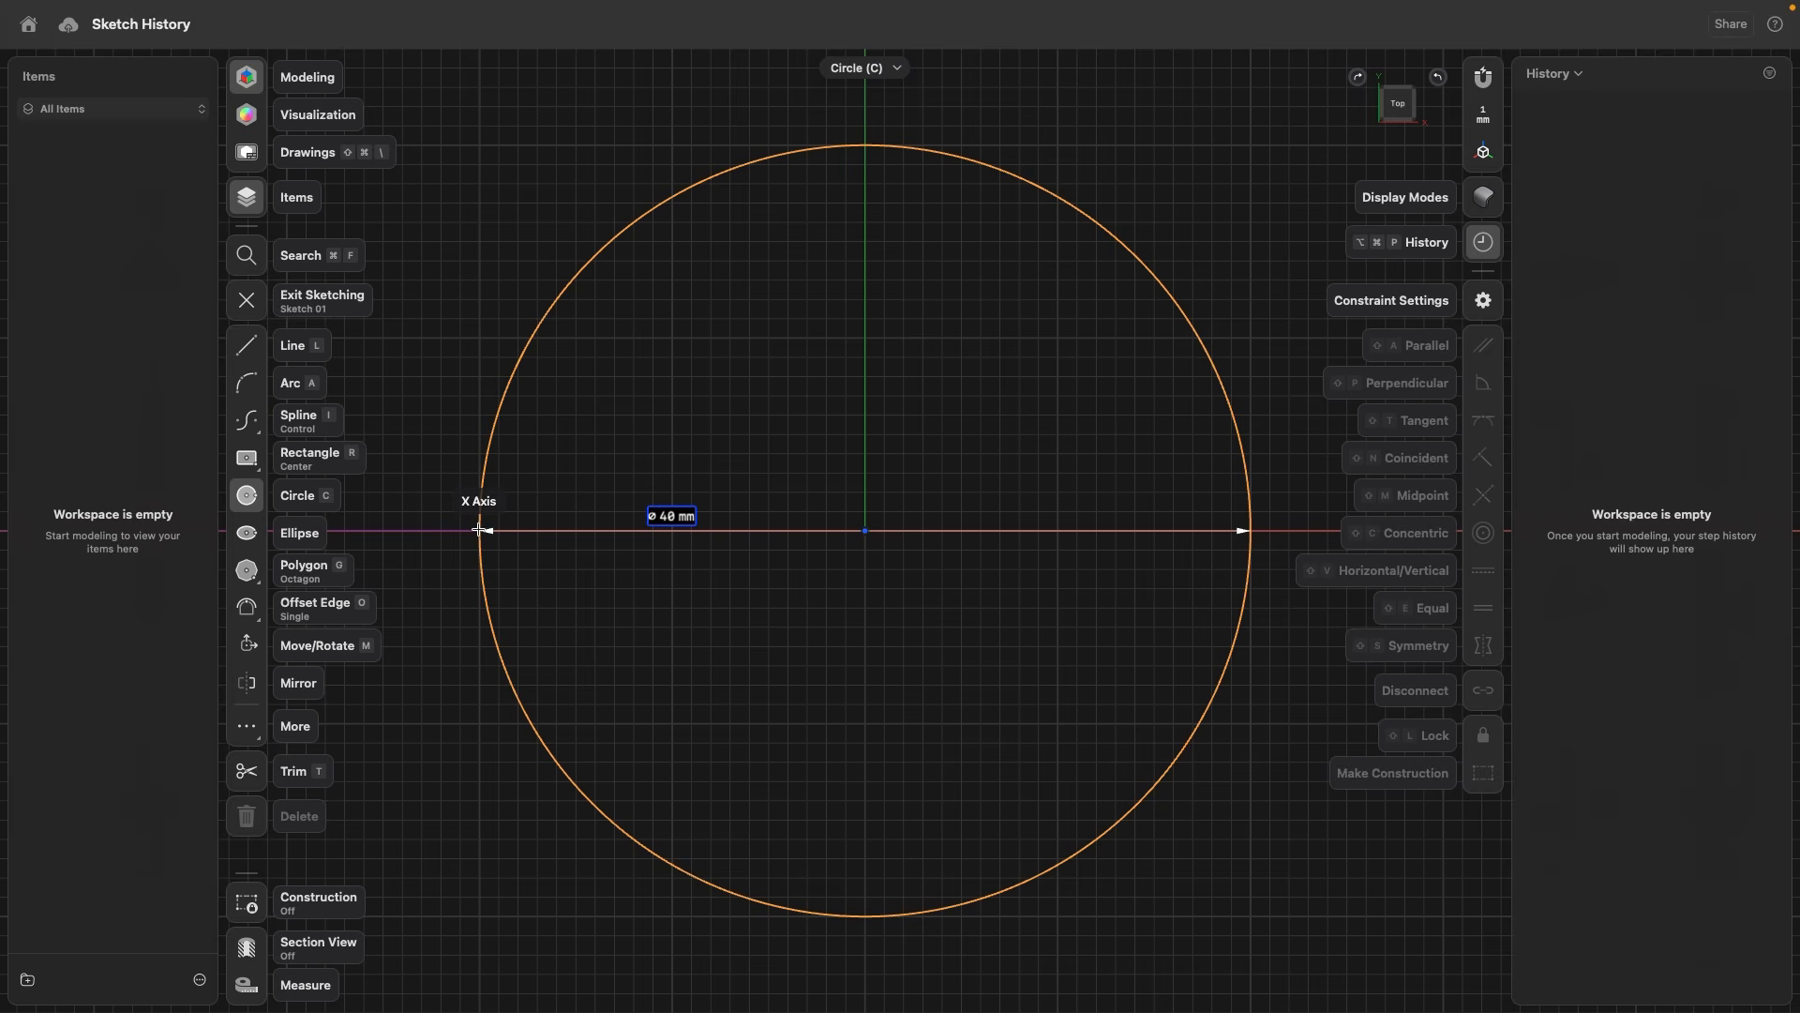
left_click(480, 530)
right_click(730, 415)
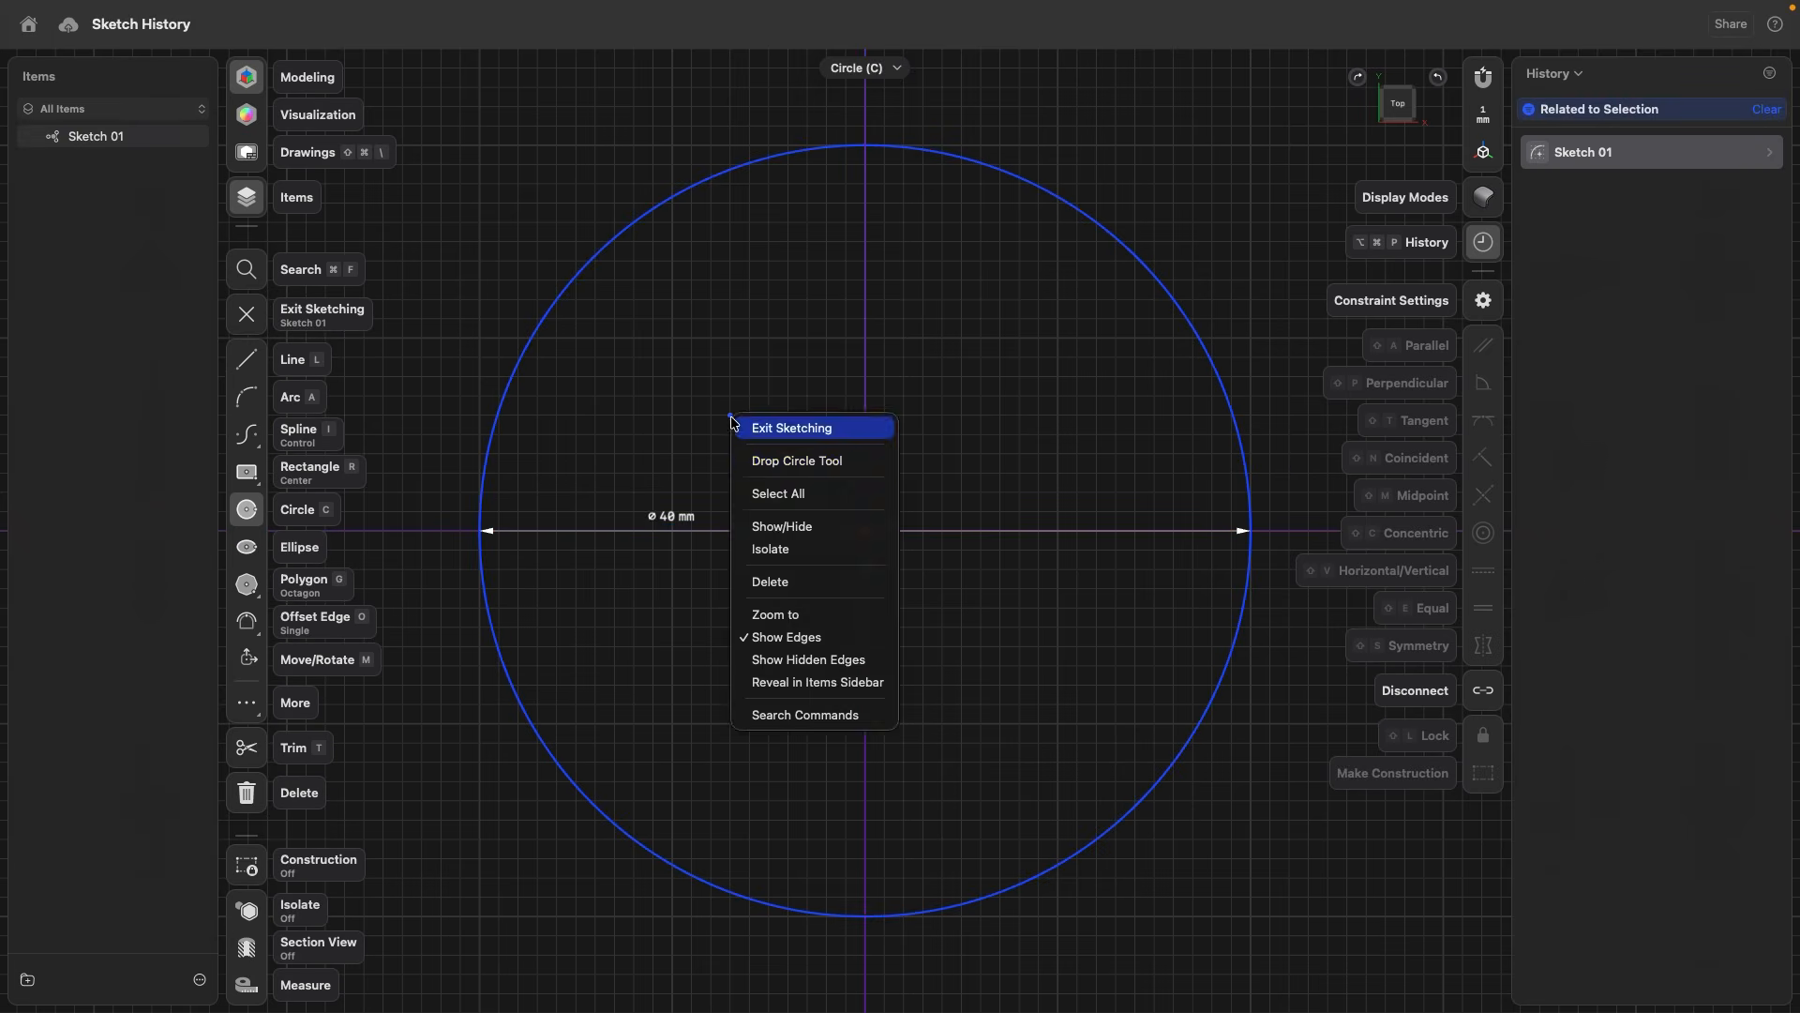
left_click(769, 464)
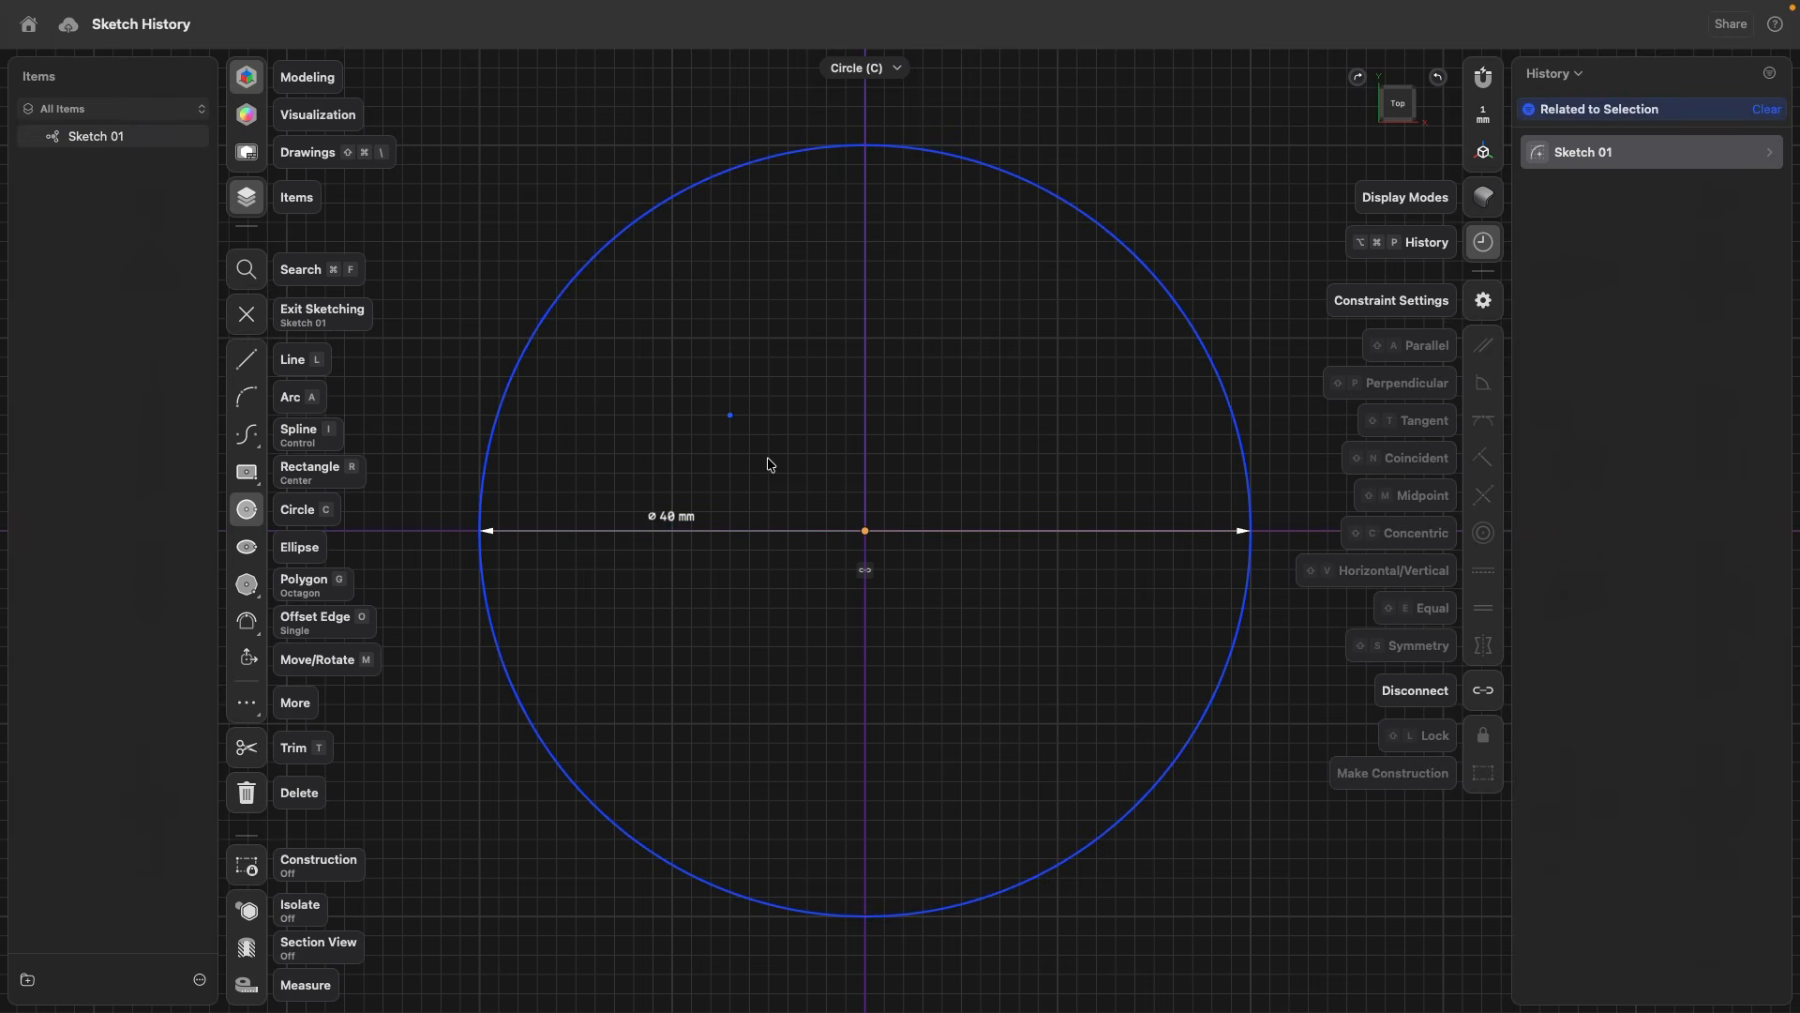
- Create a length variable from the circle's 40 mm diameter and apply it to the dimension
left_click(672, 522)
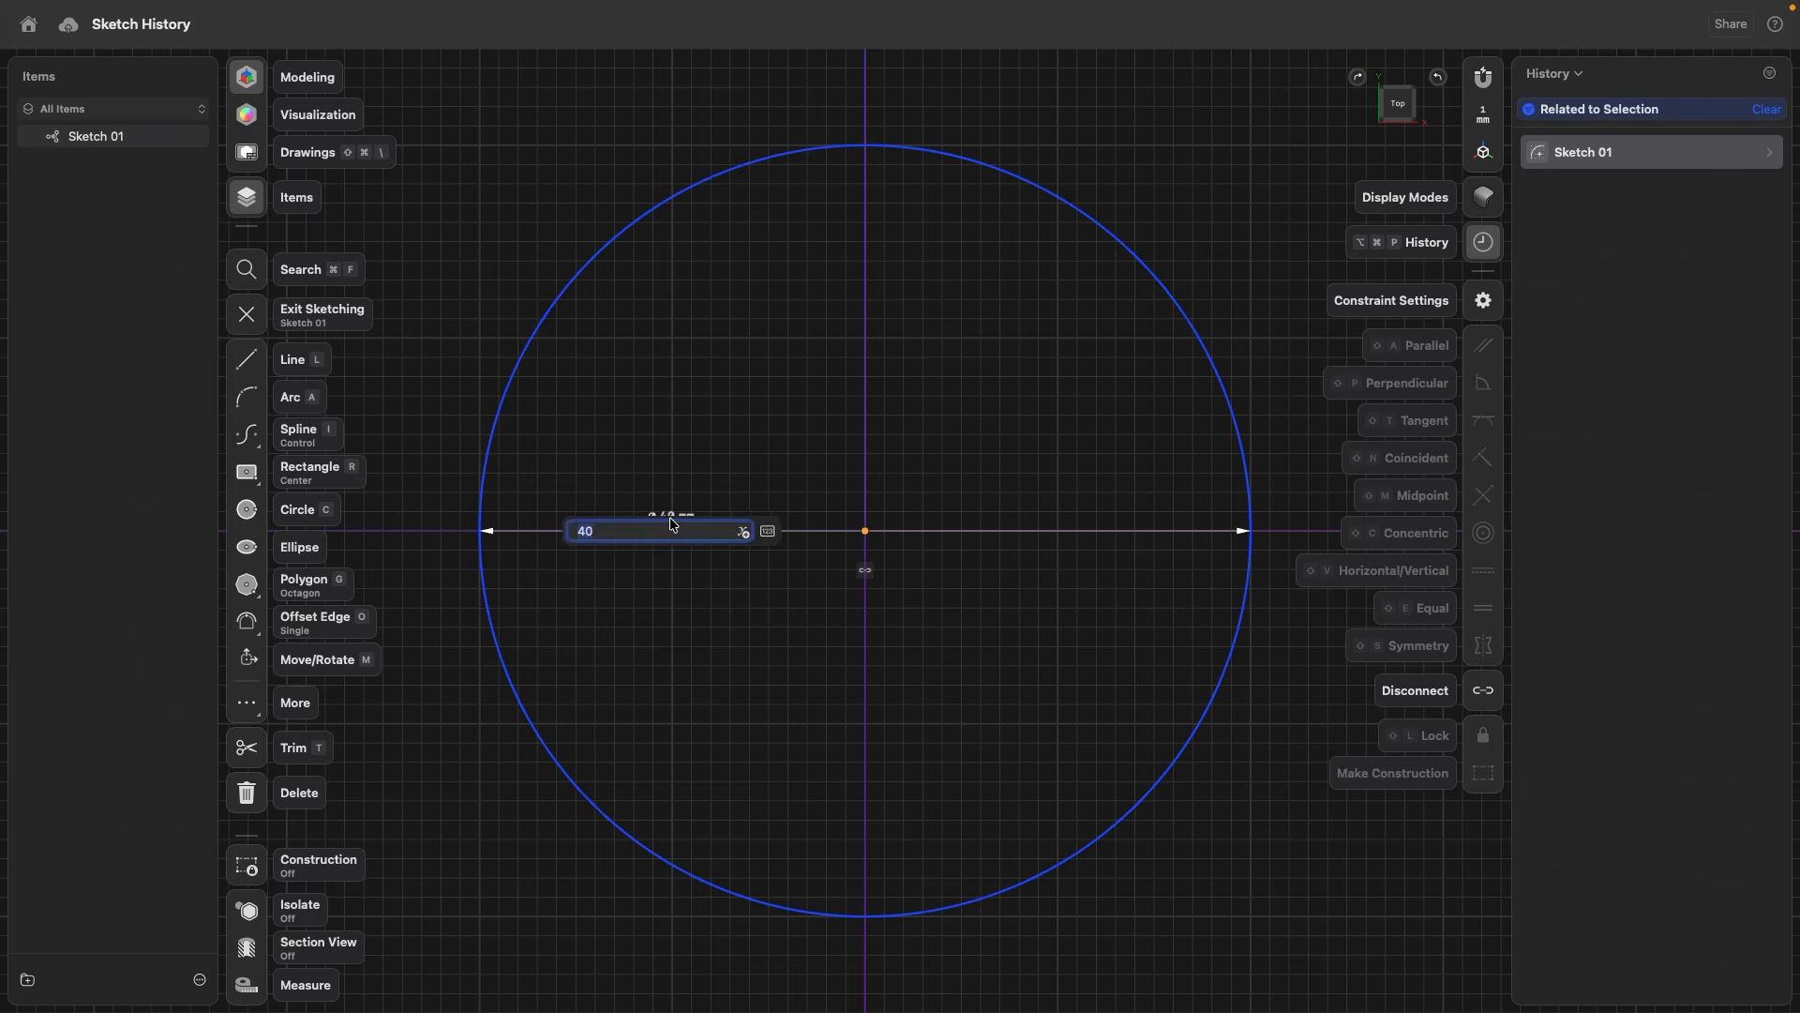
left_click(743, 534)
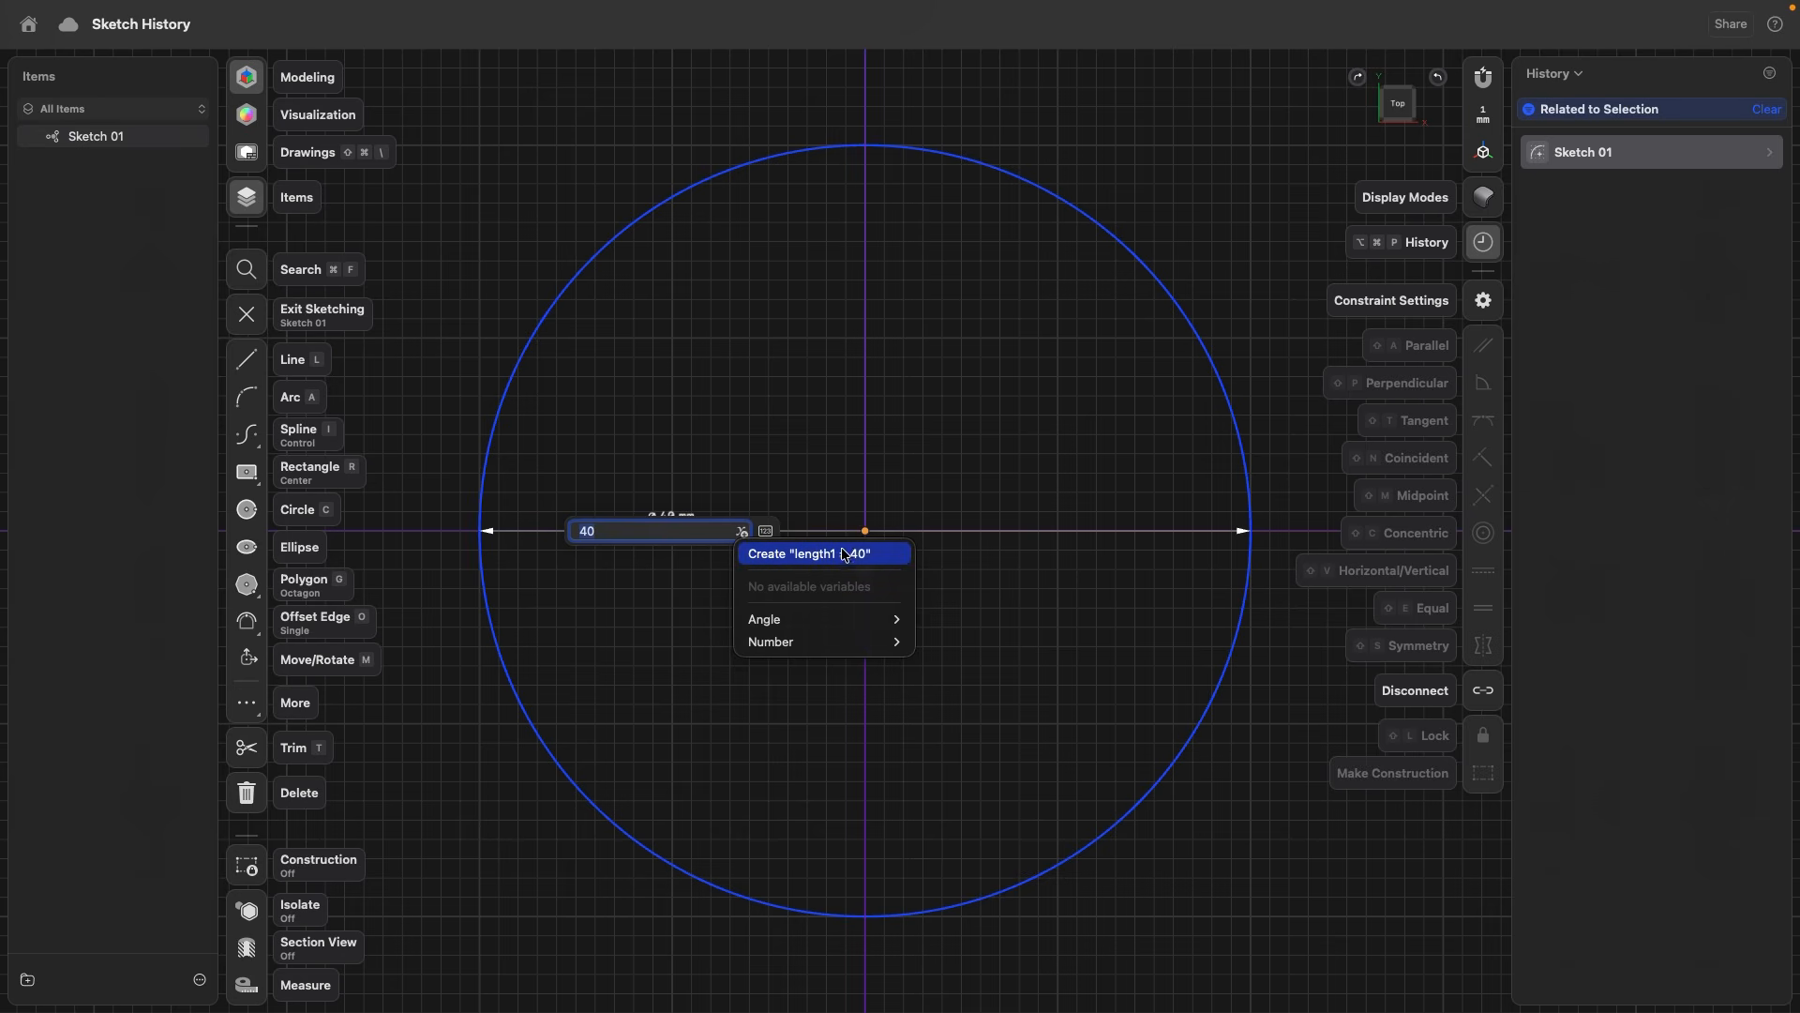
left_click(786, 555)
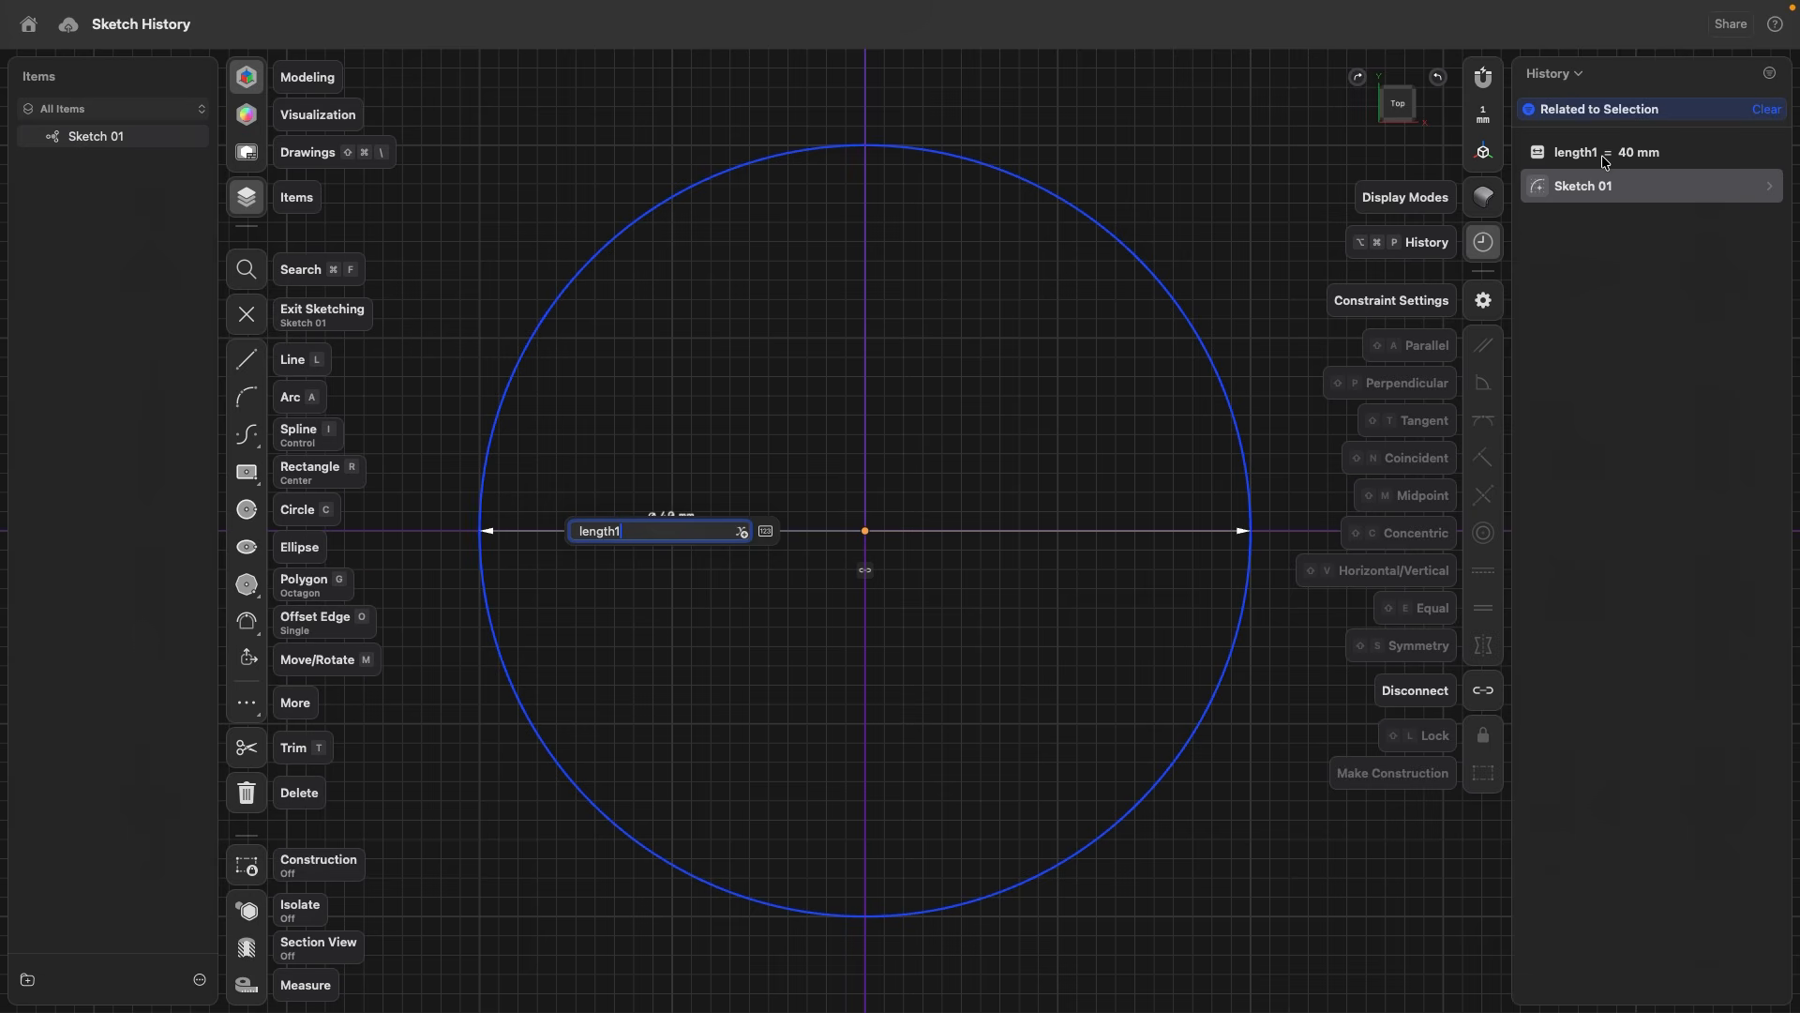
key("Return")
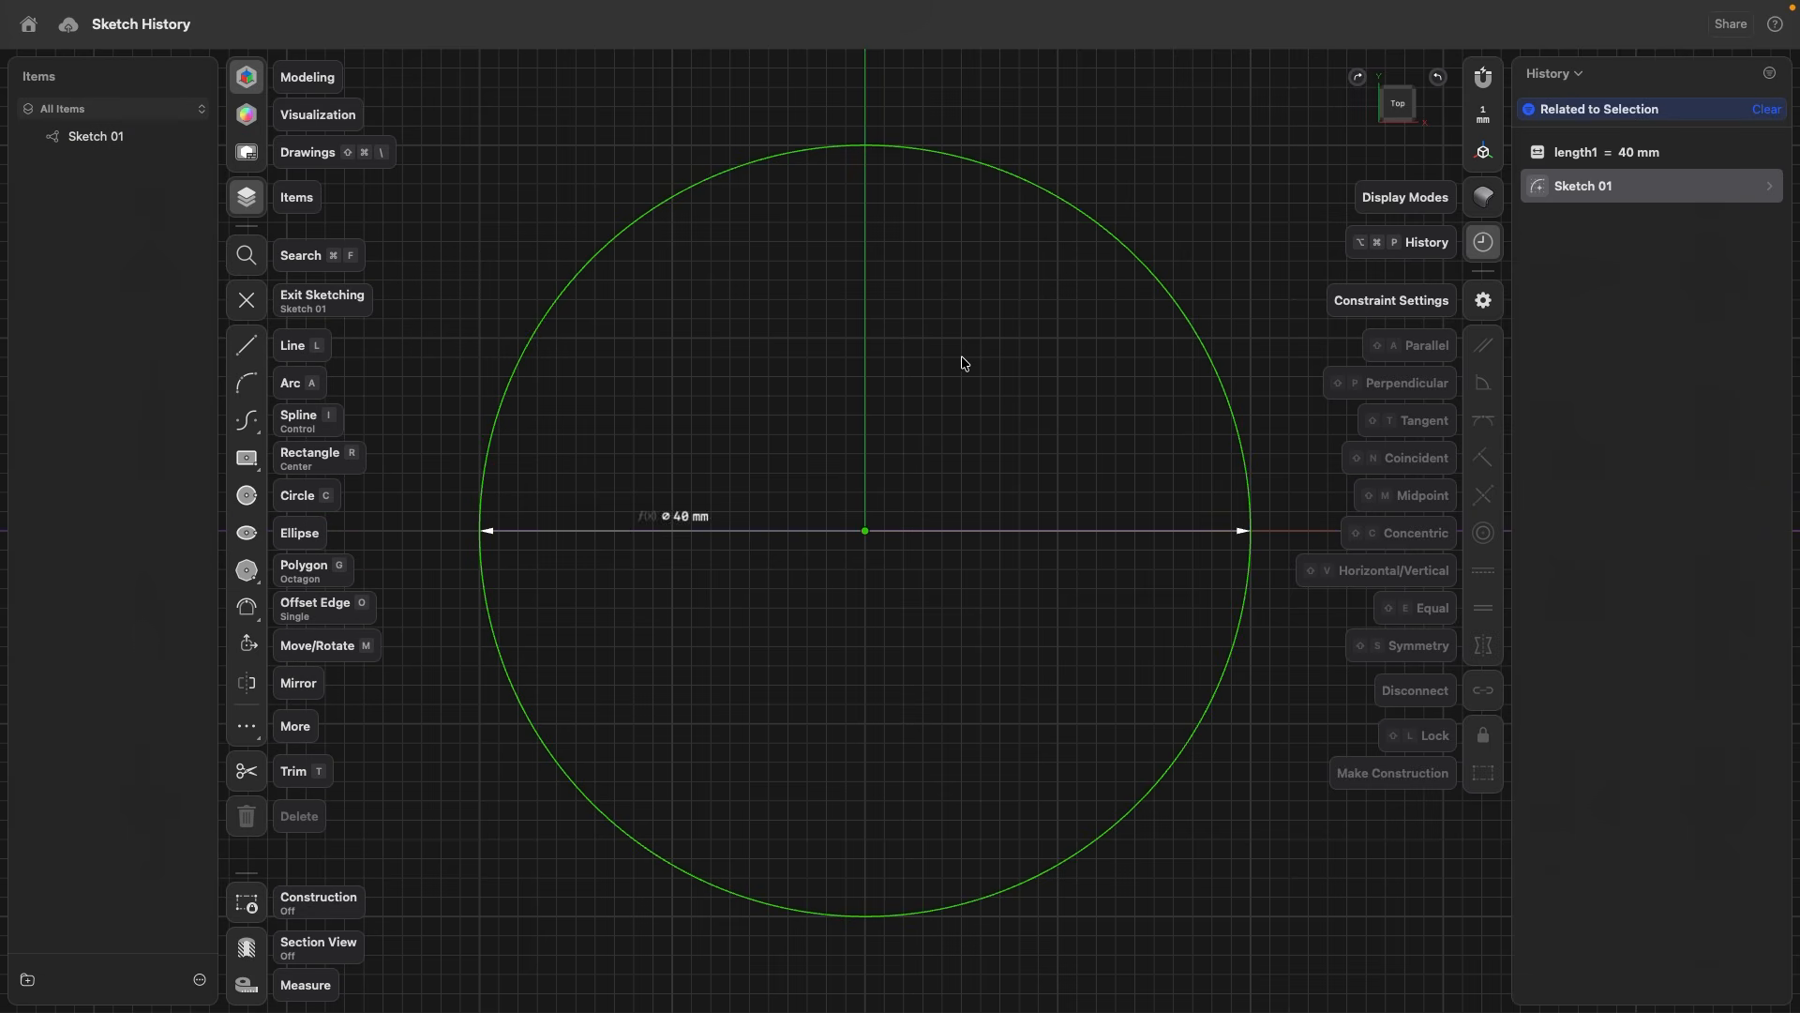
- Rename the circle diameter's variable as BaseWidth
left_click(522, 363)
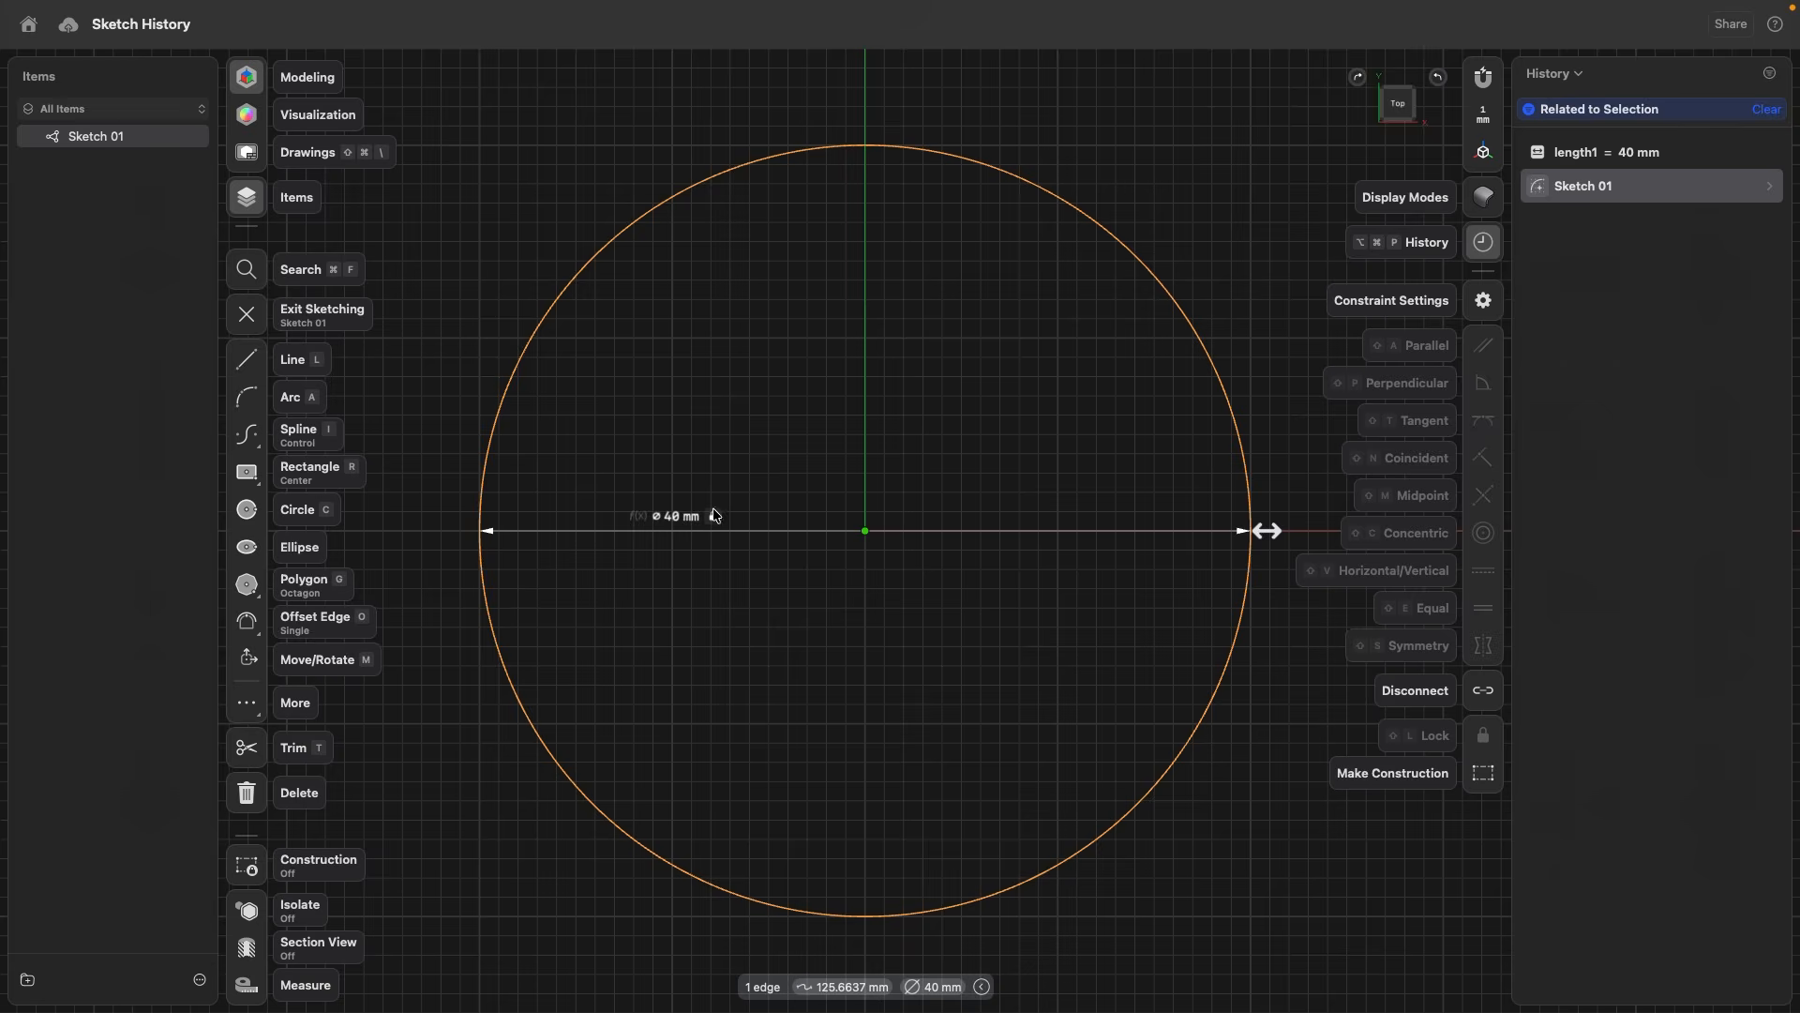
left_click(1589, 155)
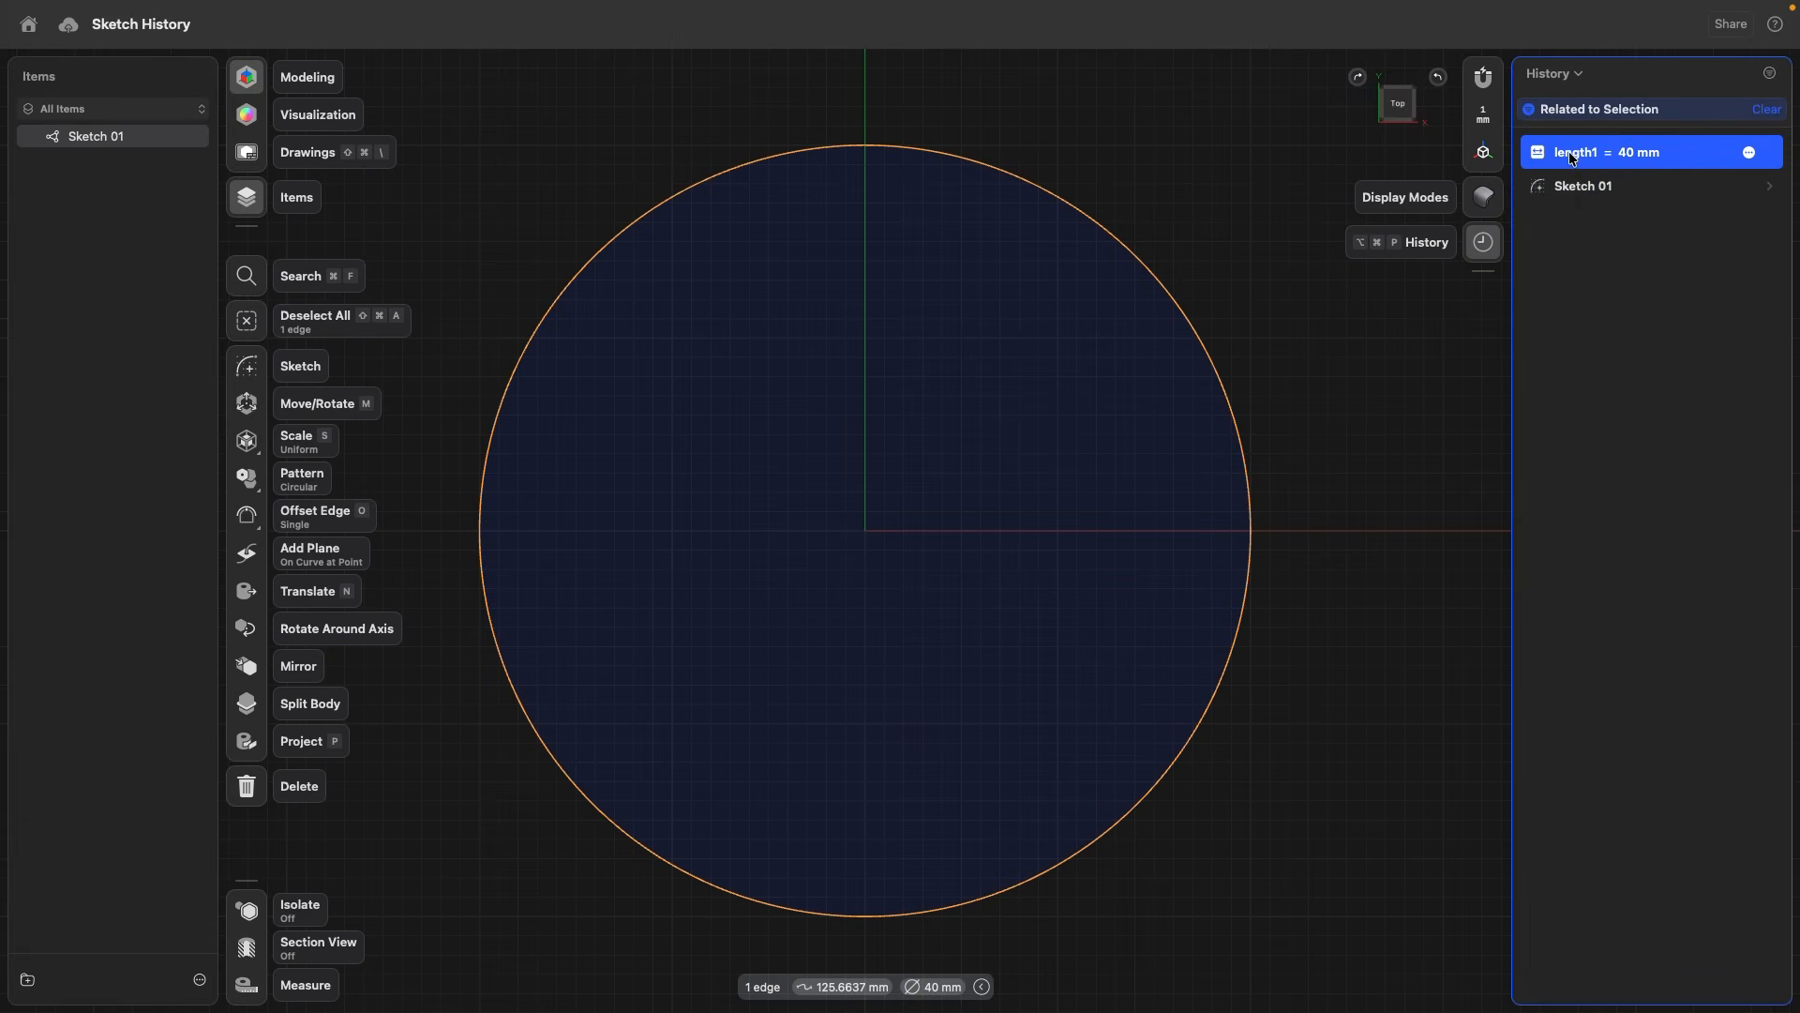
right_click(1570, 154)
left_click(1495, 196)
type("Width")
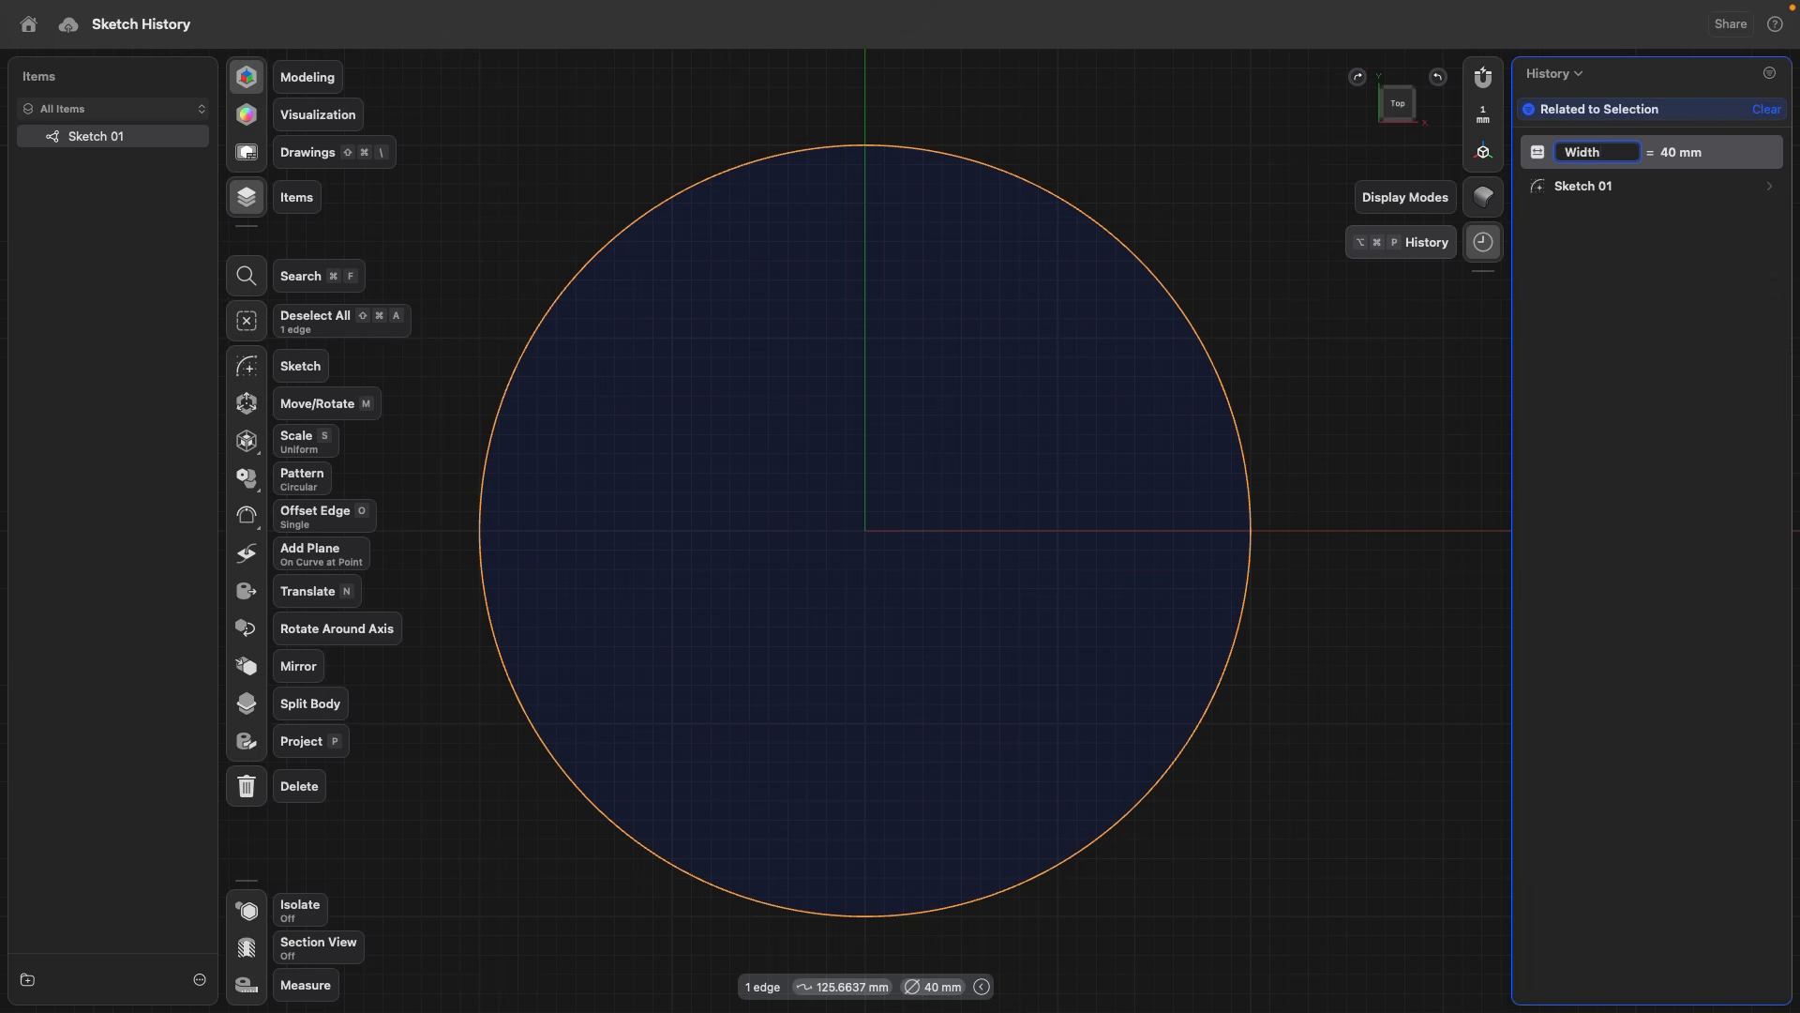
type("Base")
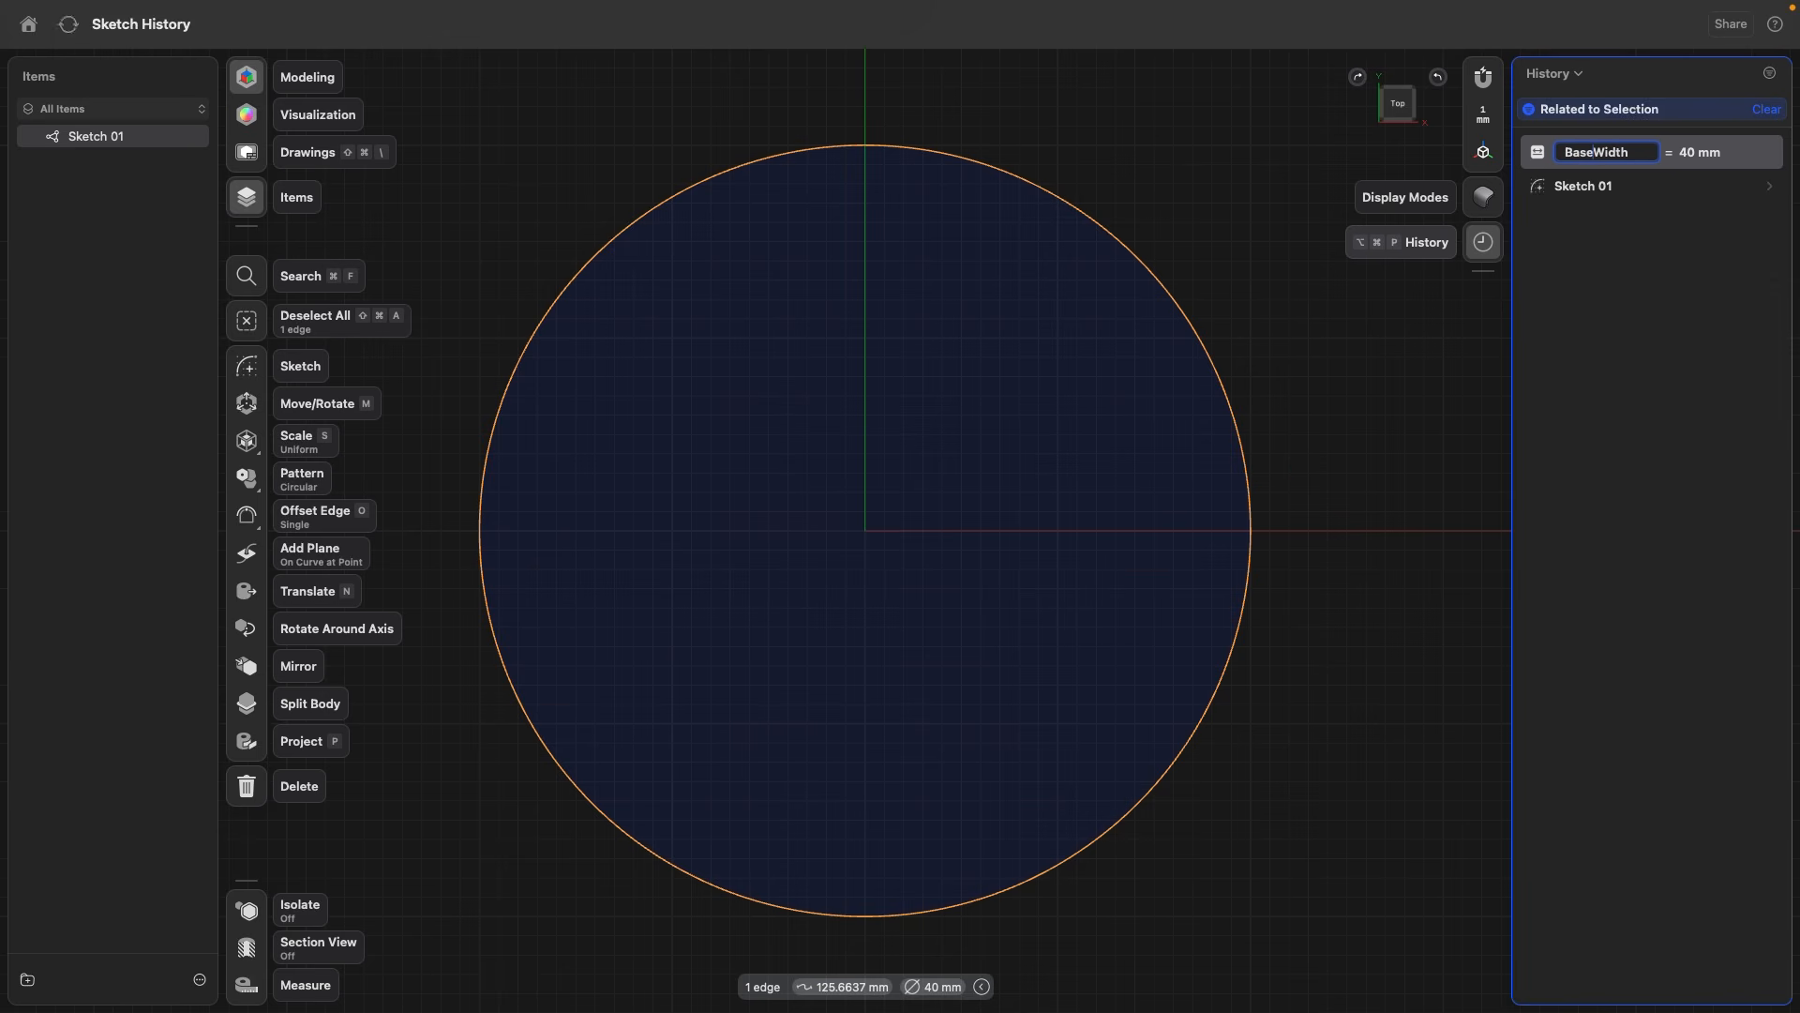
left_click(1654, 282)
- Set the BaseWidth variable to 20 mm and reopen the circle's sketch to check its diameter
left_click(1647, 153)
type("20")
key("Return")
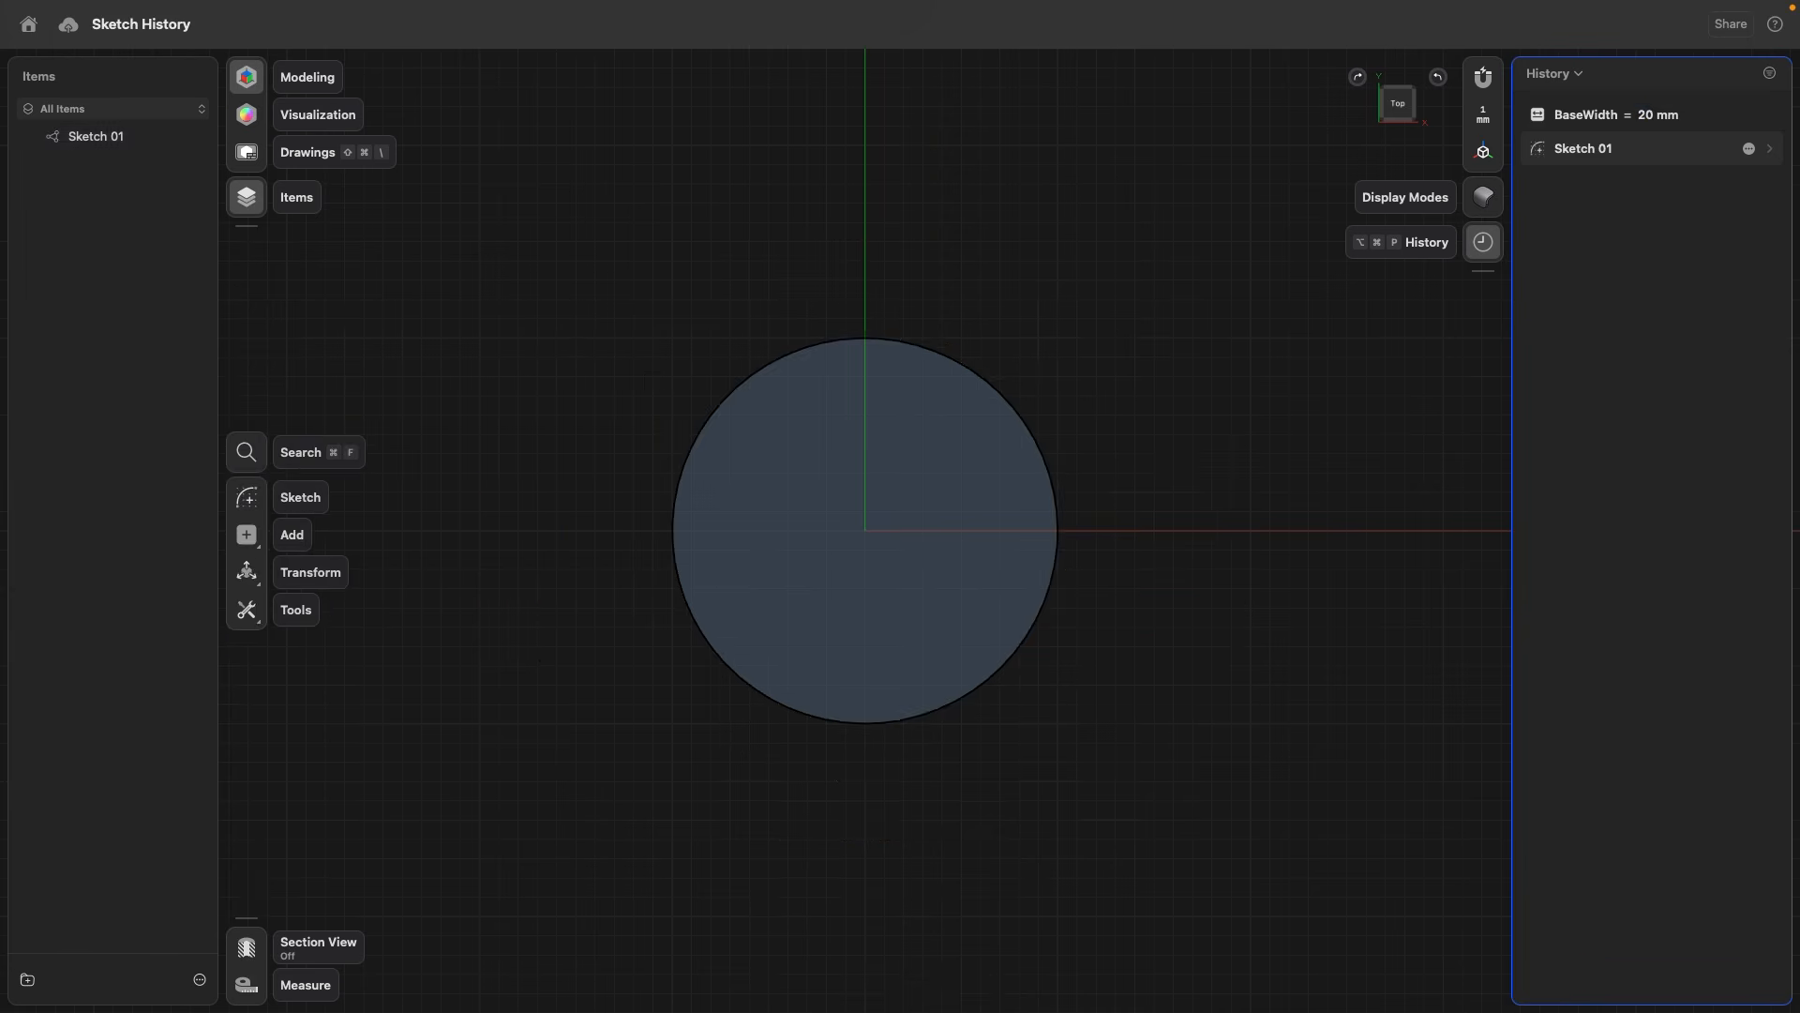
double_click(960, 361)
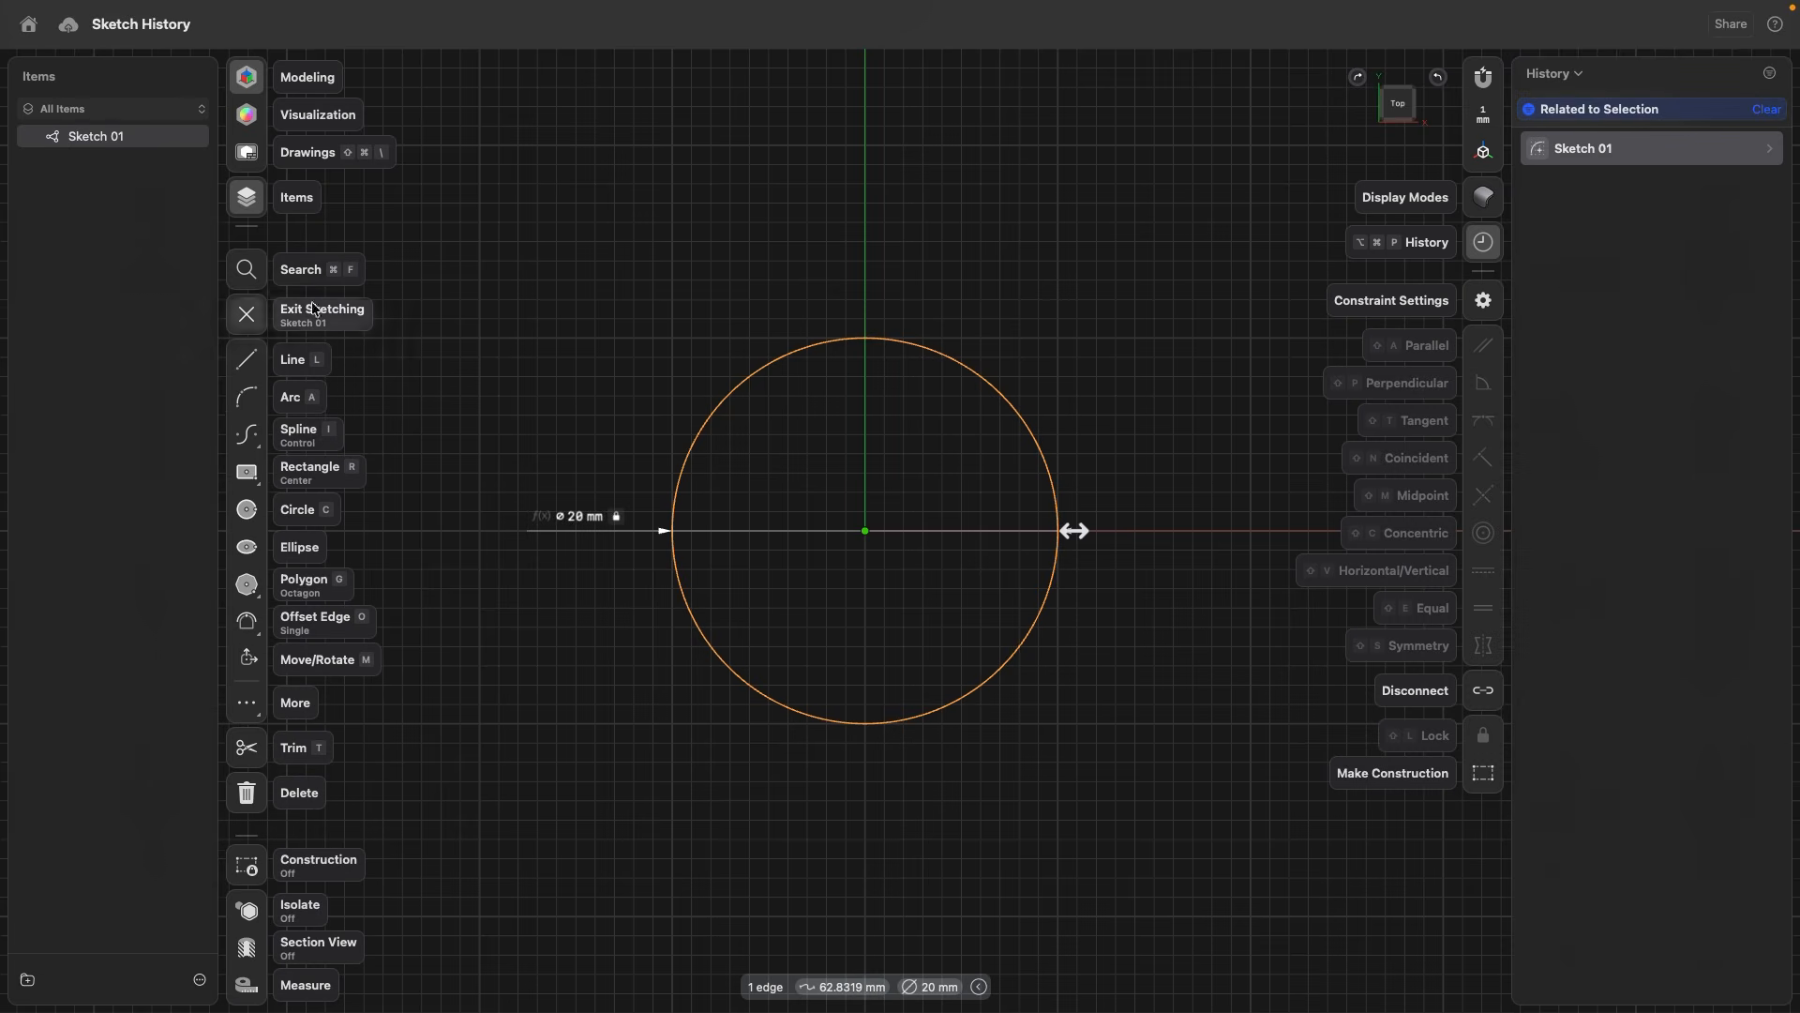
left_click(1108, 212)
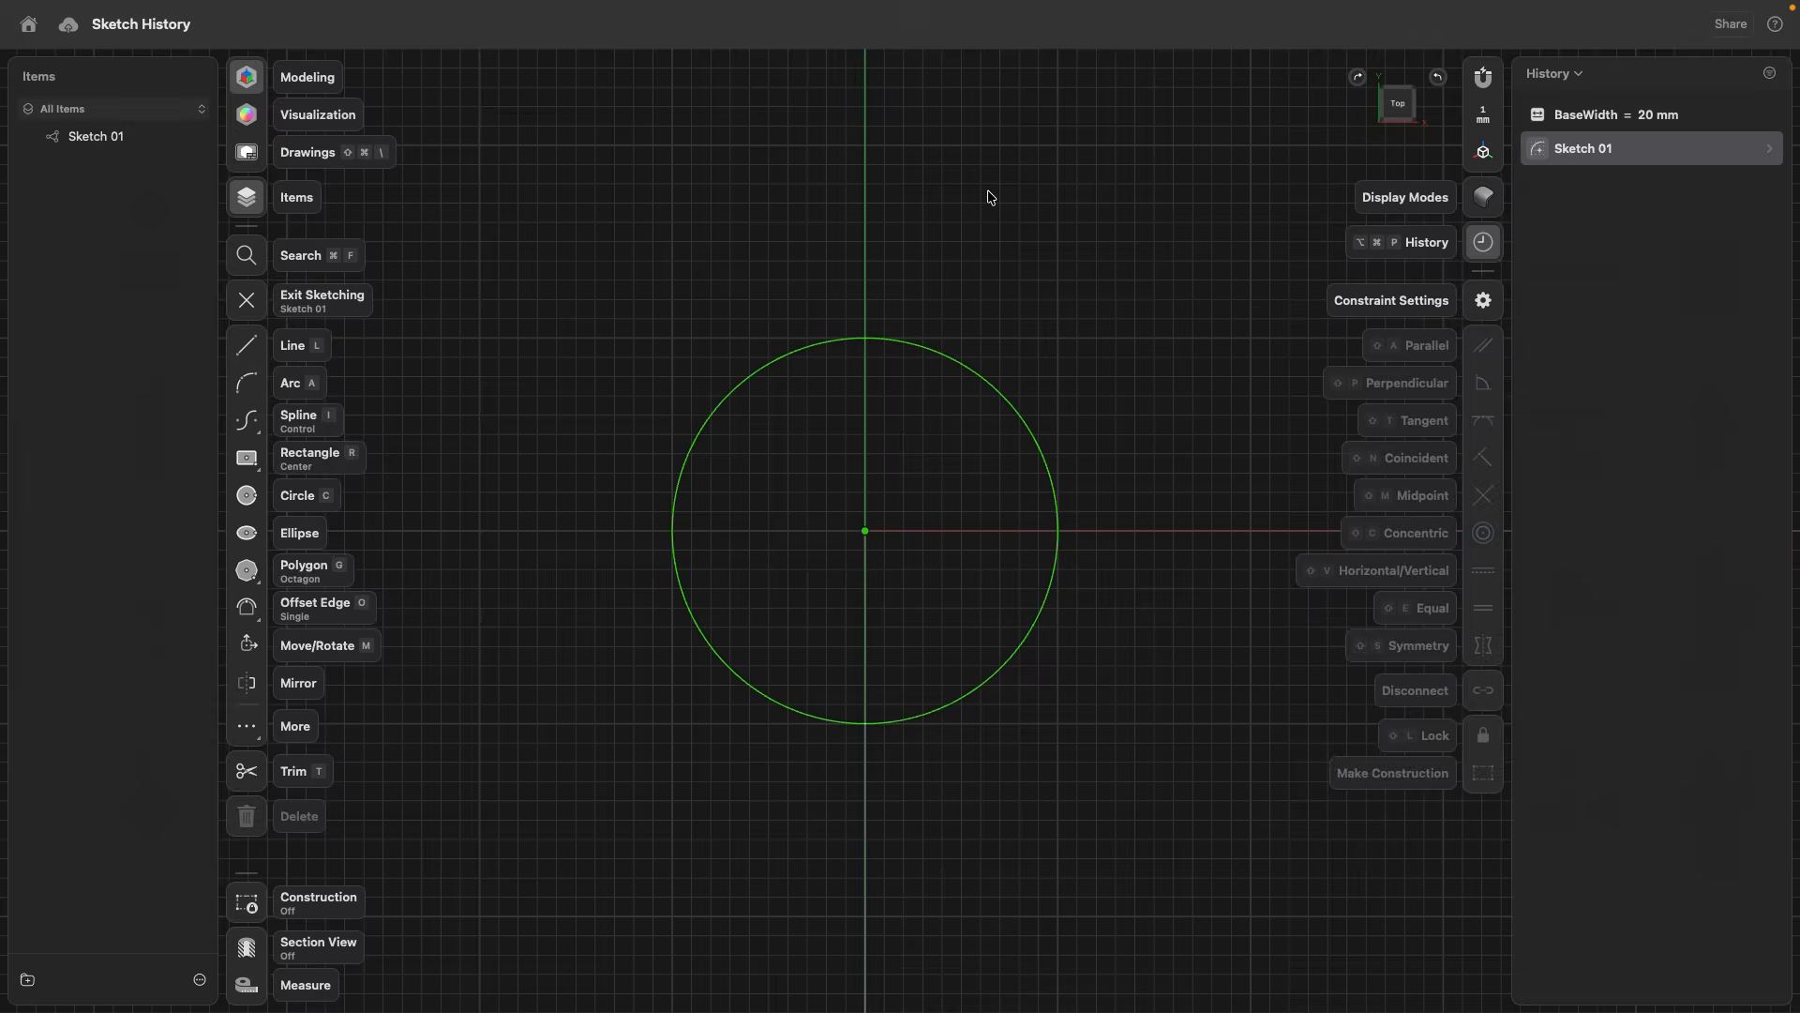
- Set the BaseWidth variable back to 40 mm
left_click(1665, 114)
type("40")
key("Return")
- Extrude the circular profile upward 15 mm into a new solid body
key("super+0")
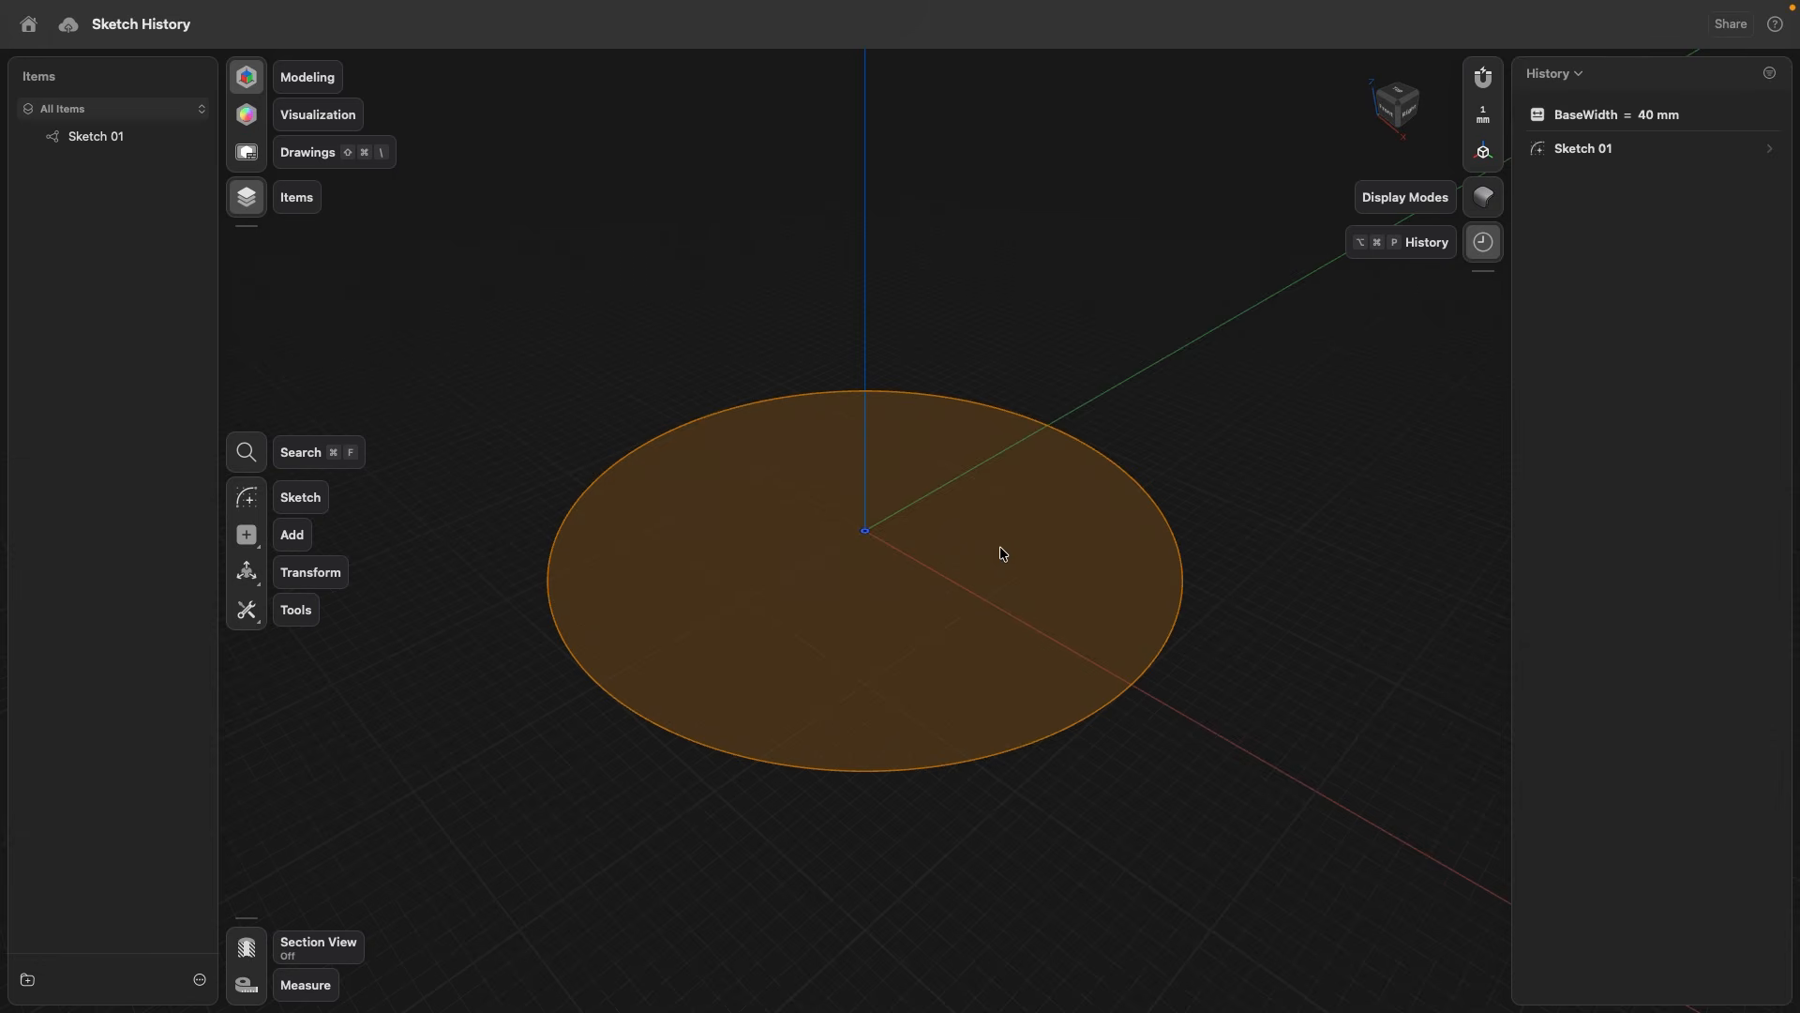
left_click(1000, 545)
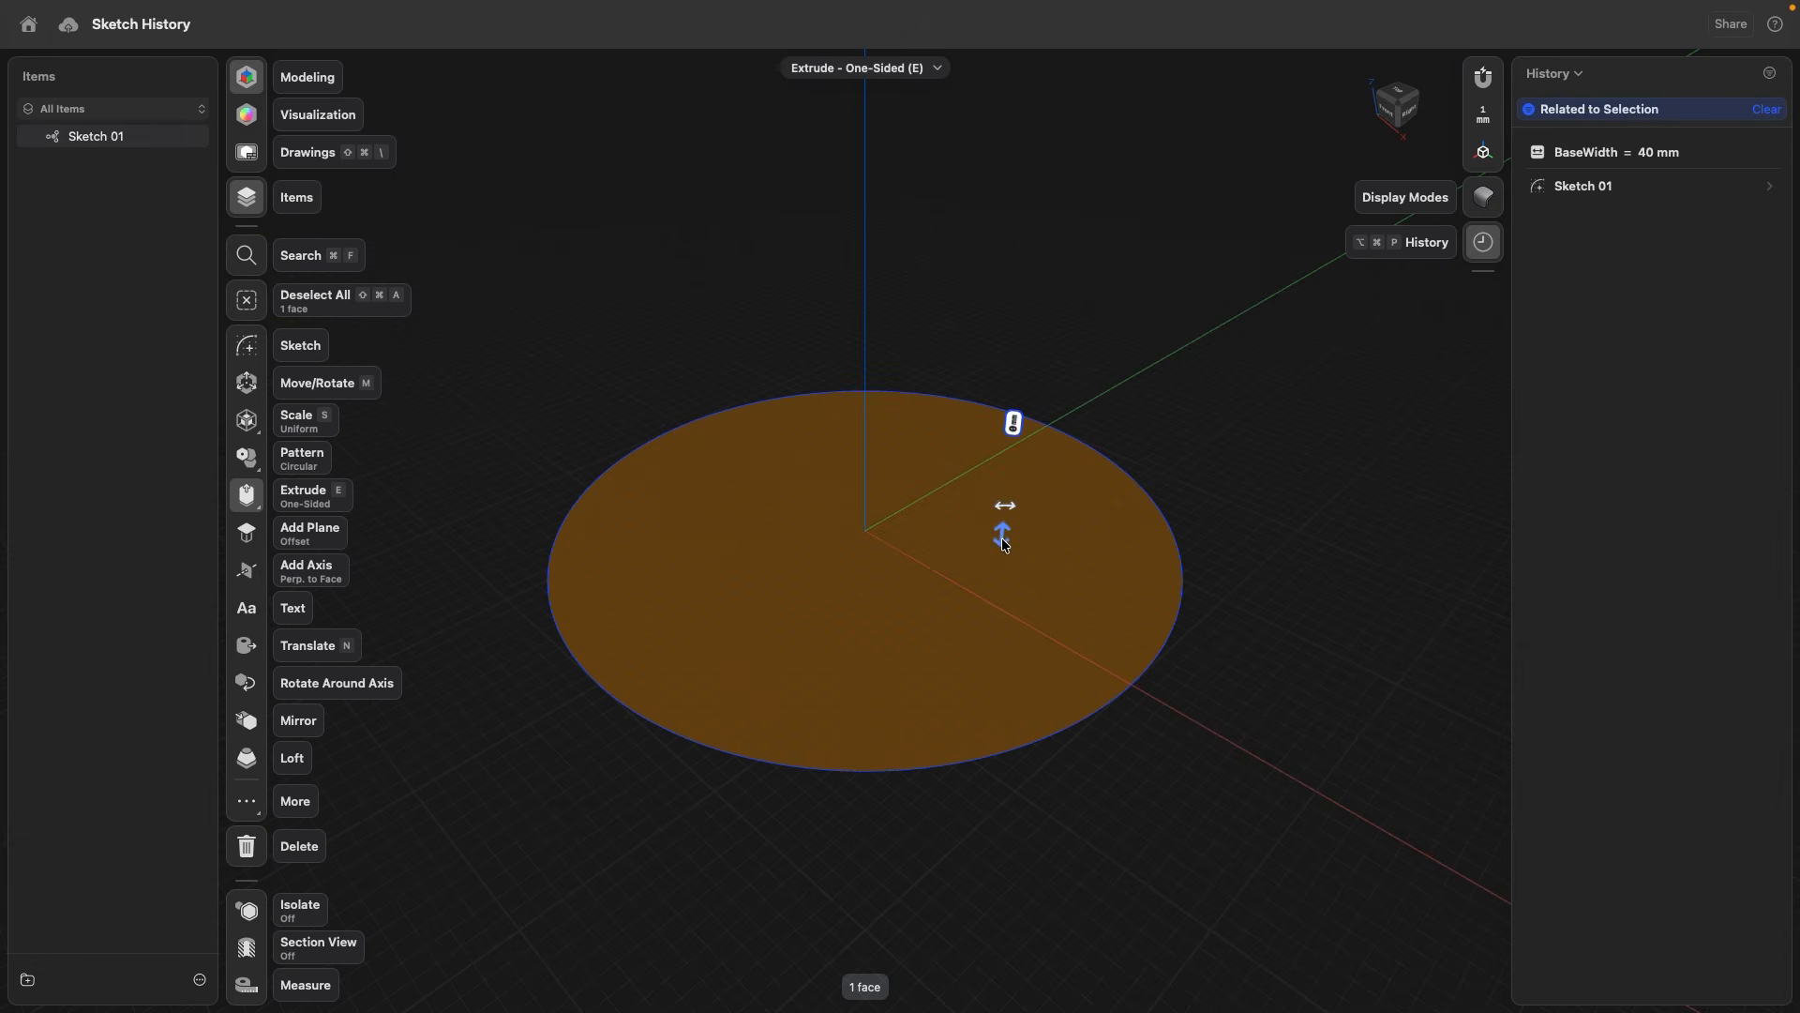
left_click_drag(1003, 544, 1011, 323)
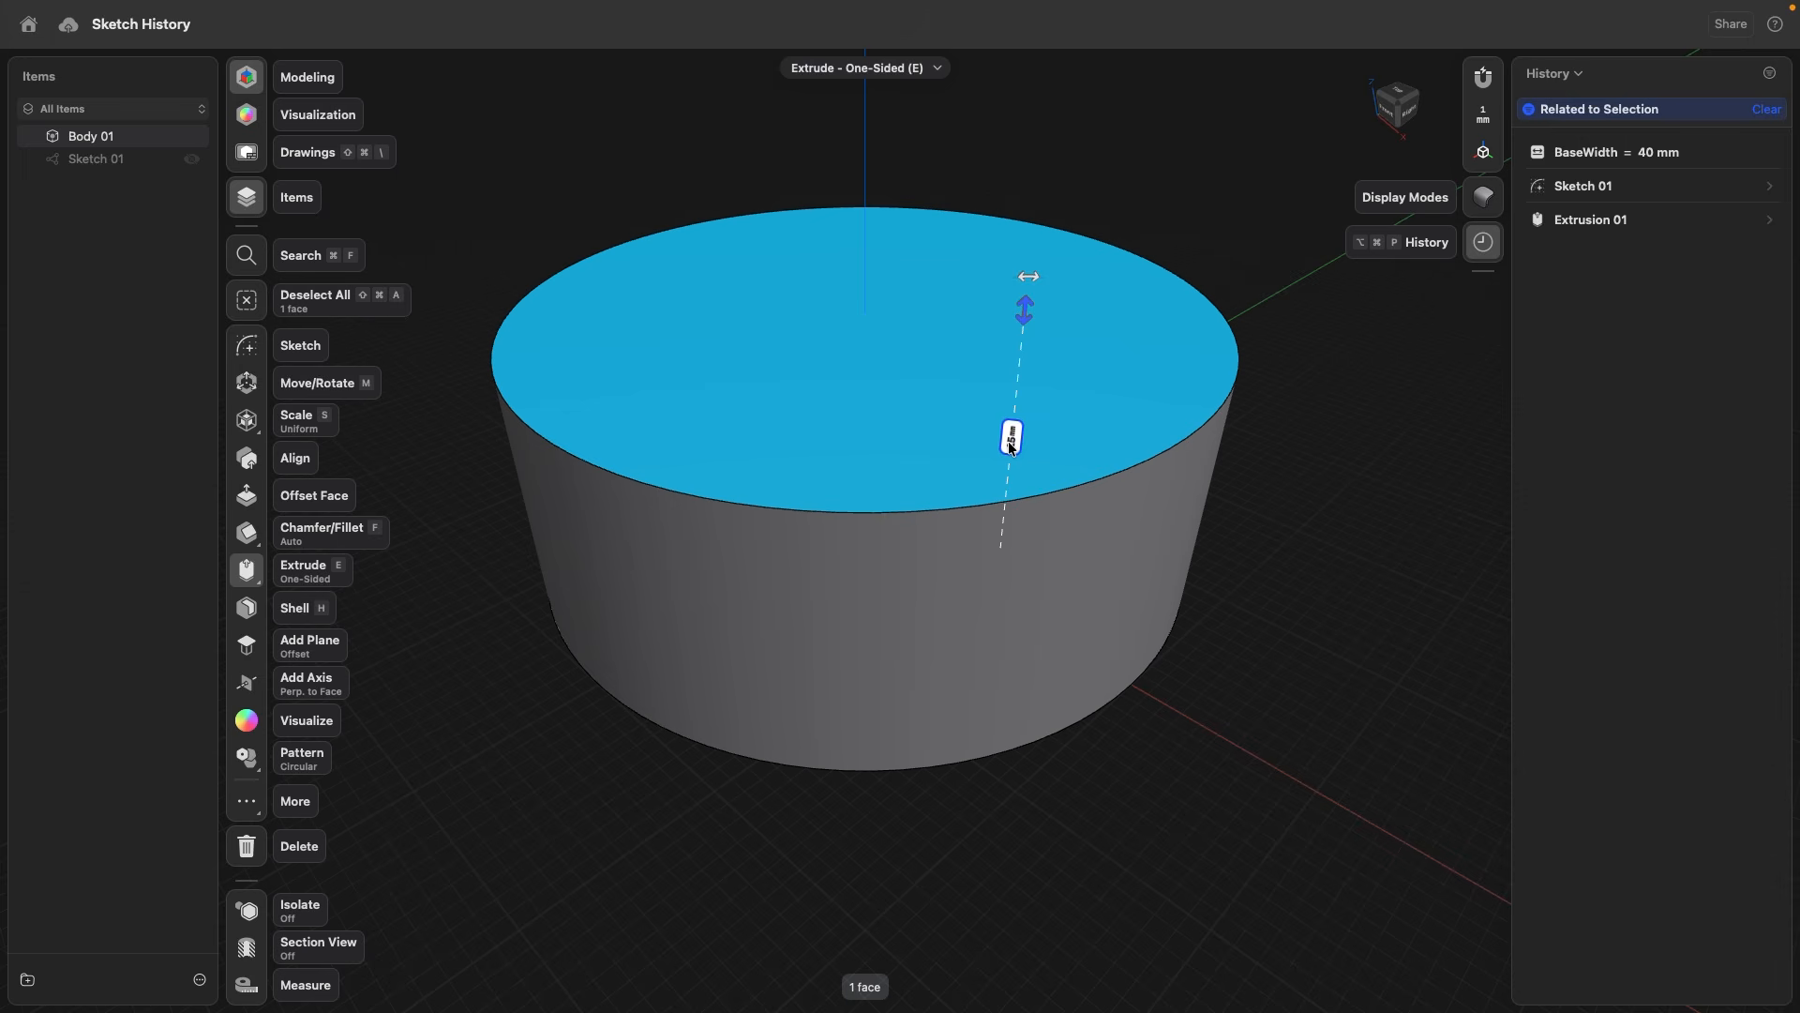
- Create a length variable from the extrusion's 15 mm distance and apply it to the extrusion
left_click(1010, 438)
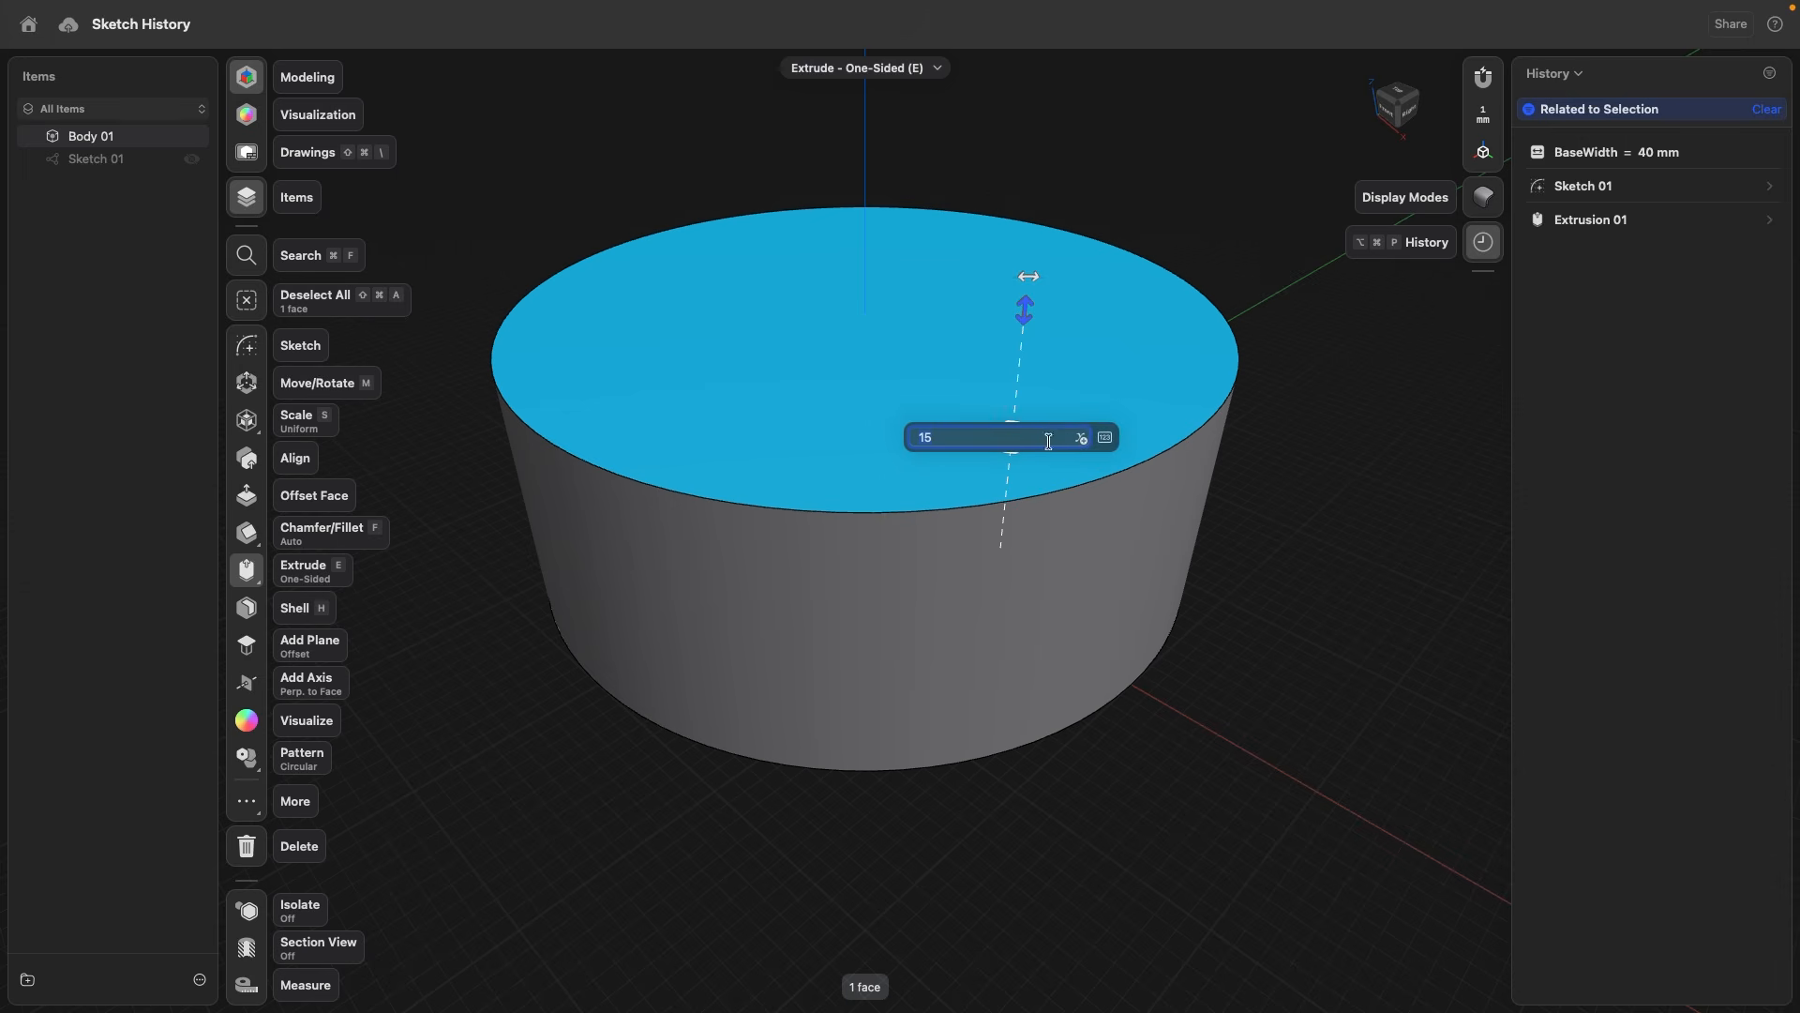
left_click(1082, 438)
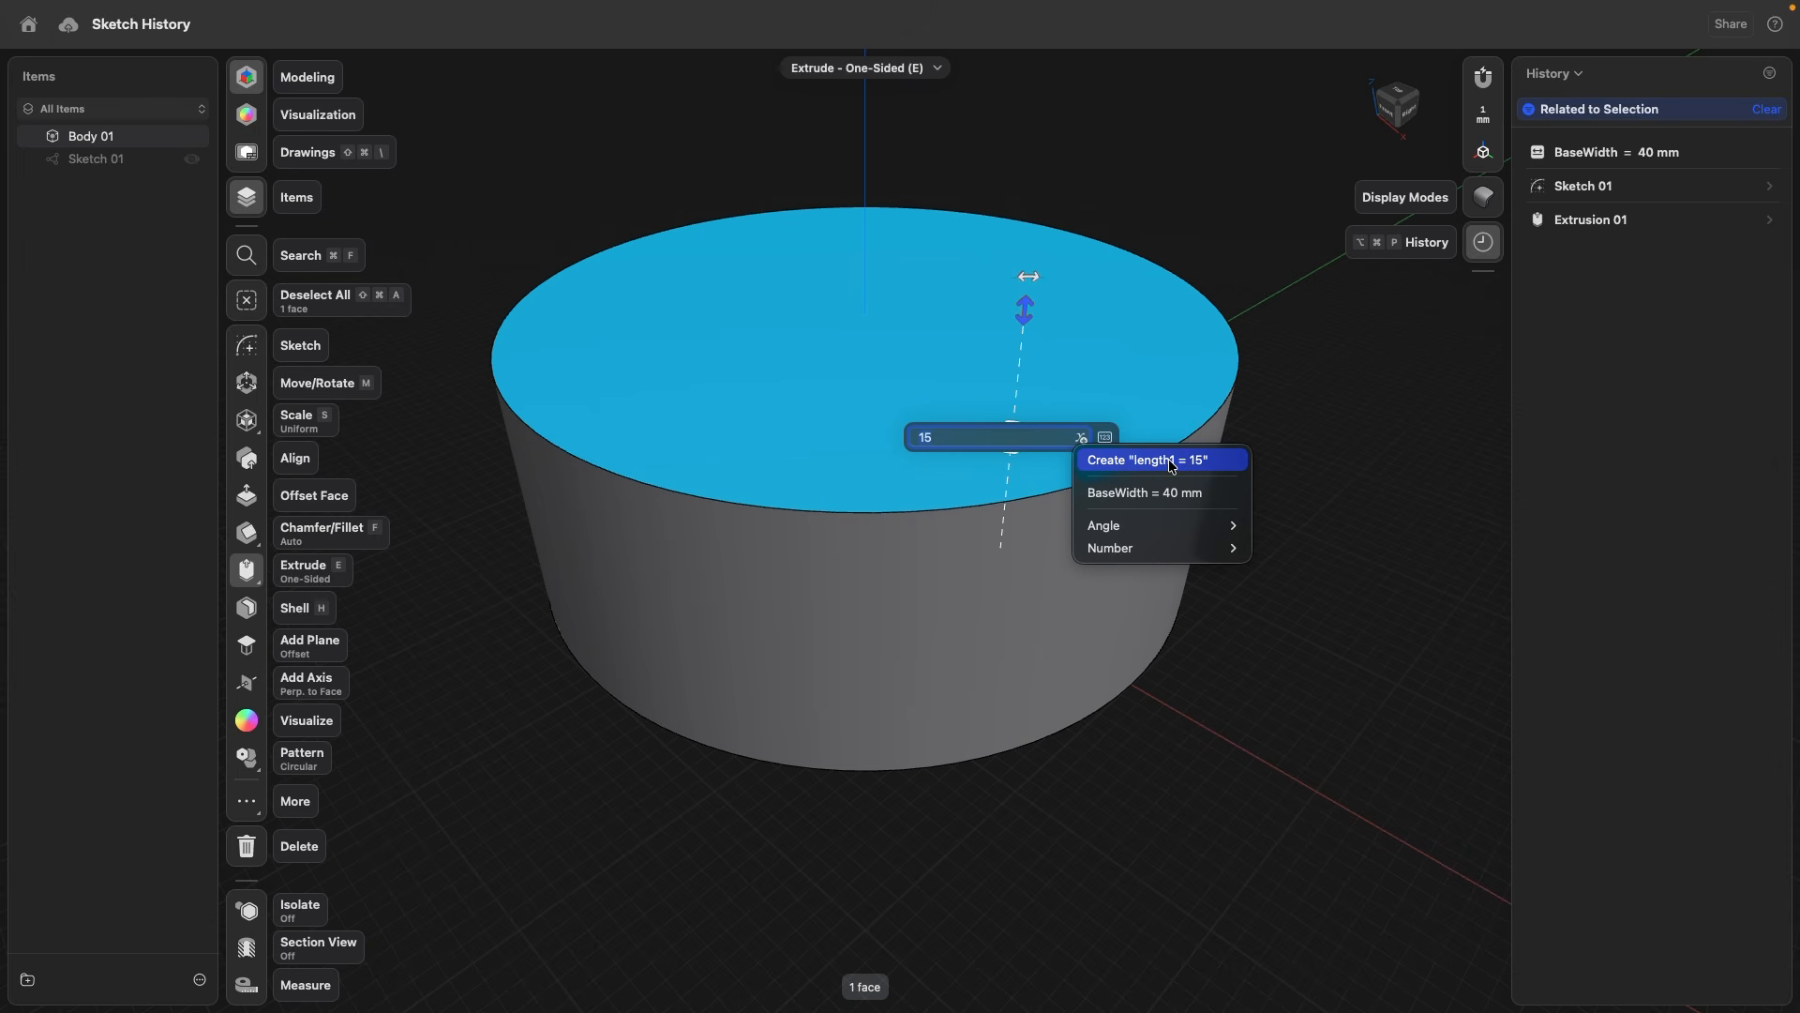
mouse_move(1126, 557)
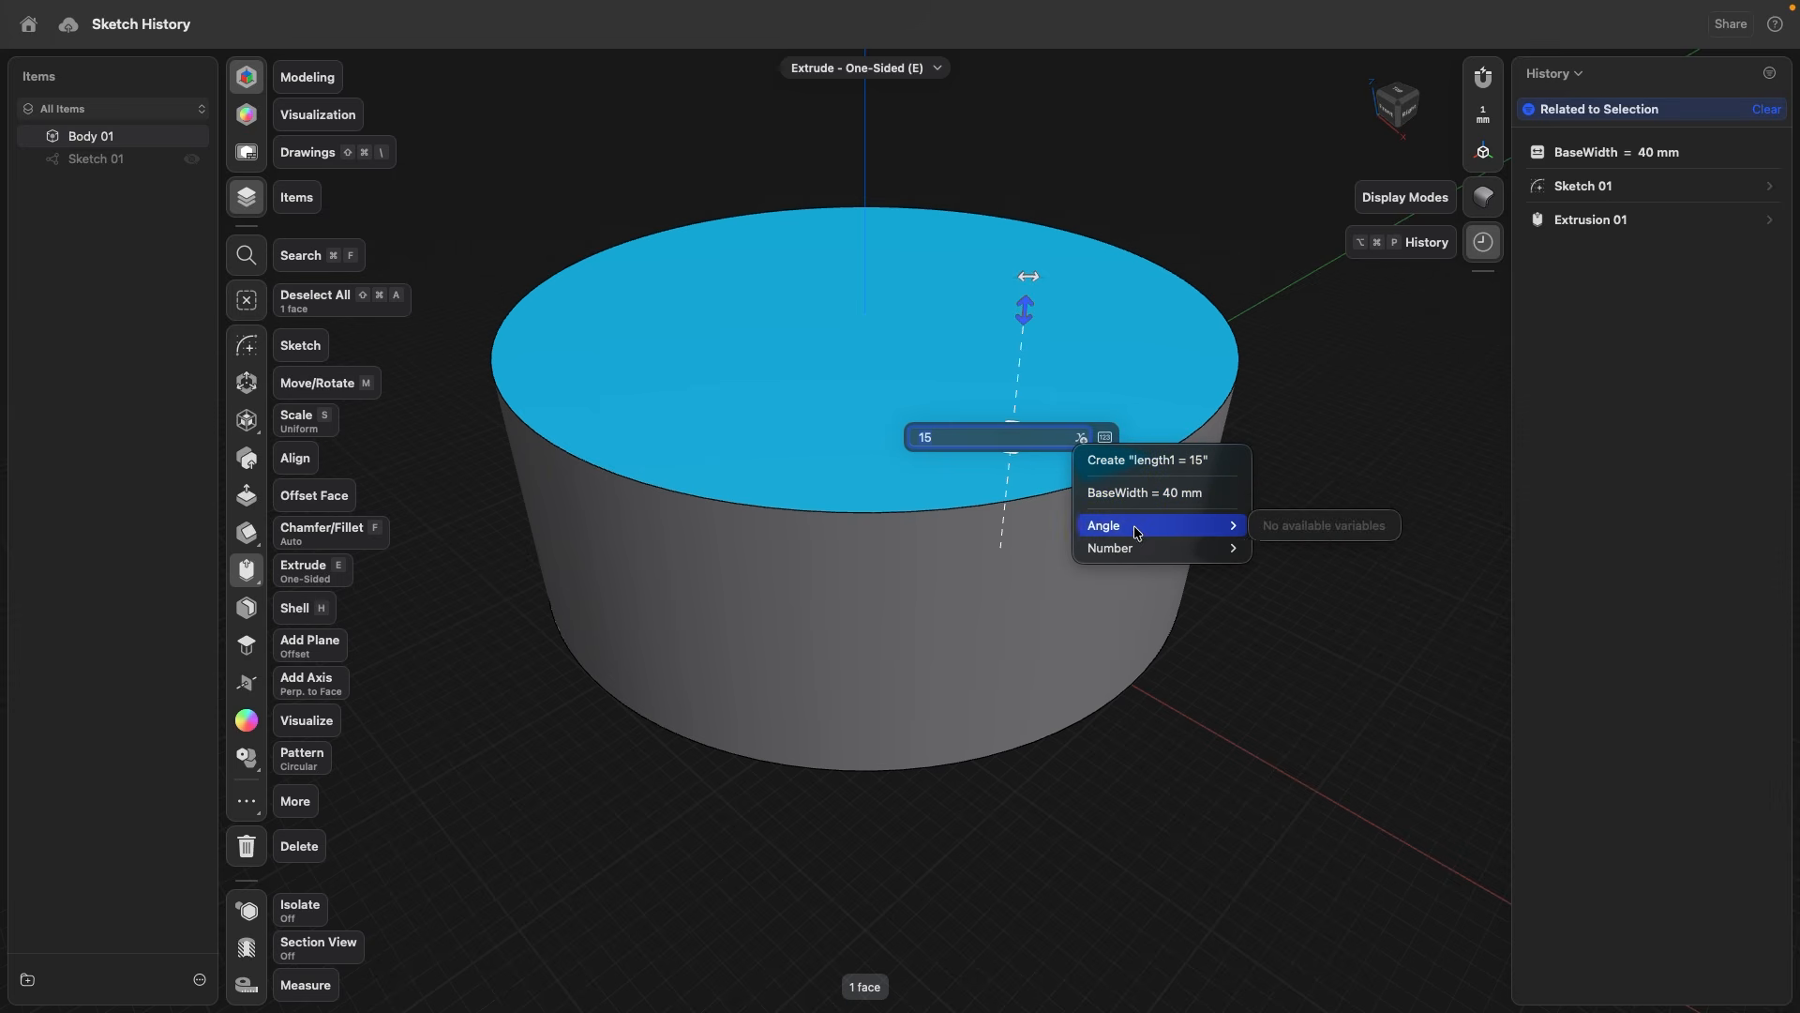
left_click(1178, 460)
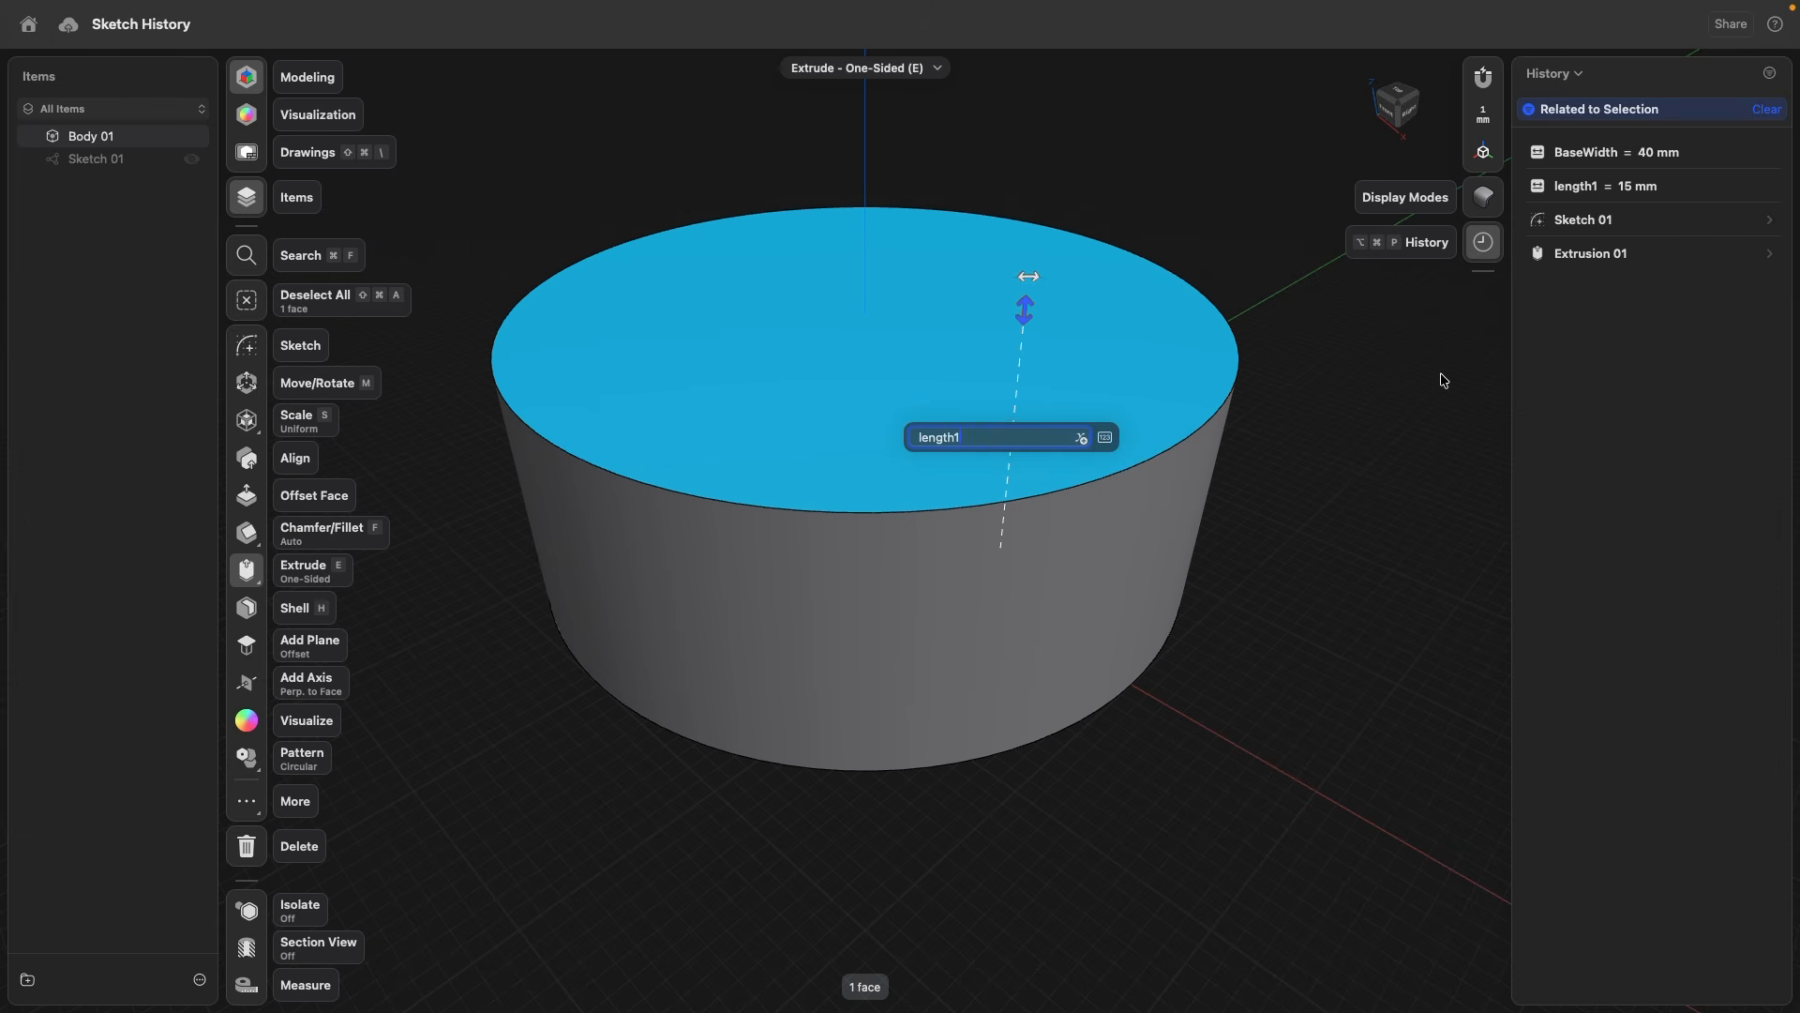
key("Return")
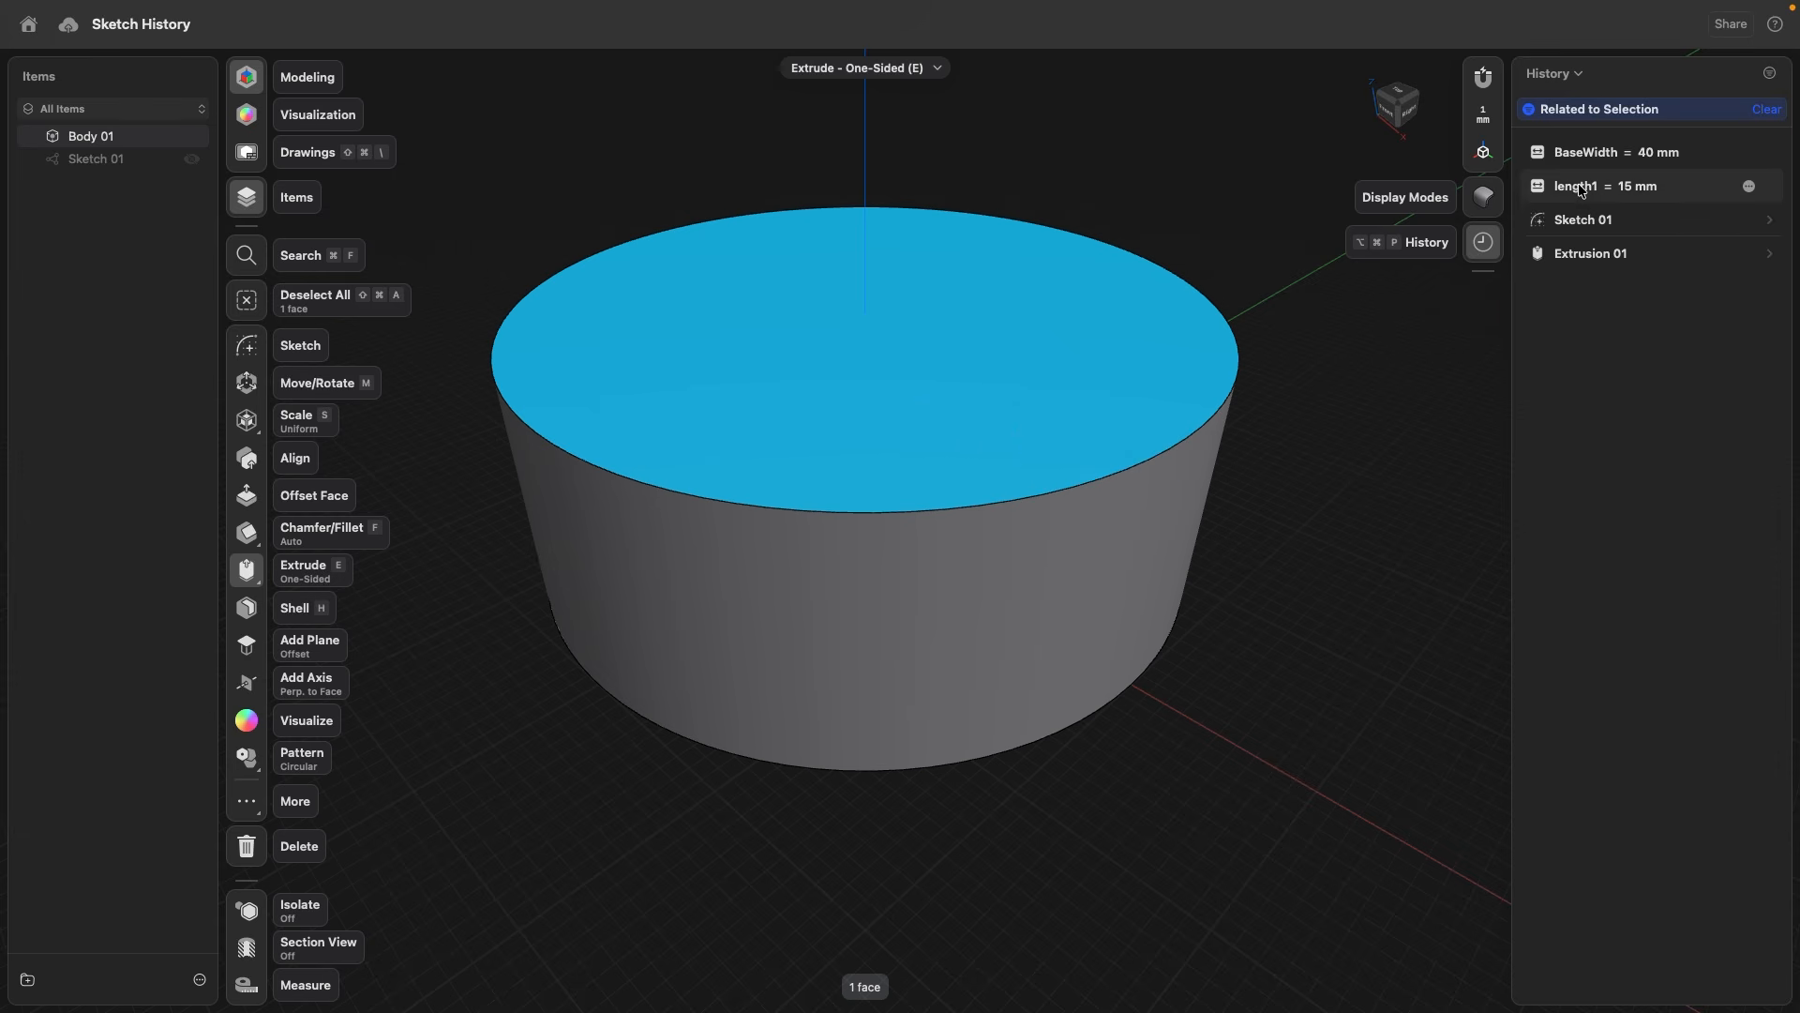
- Rename the extrusion distance's variable as BaseHeight
right_click(1581, 190)
left_click(1552, 229)
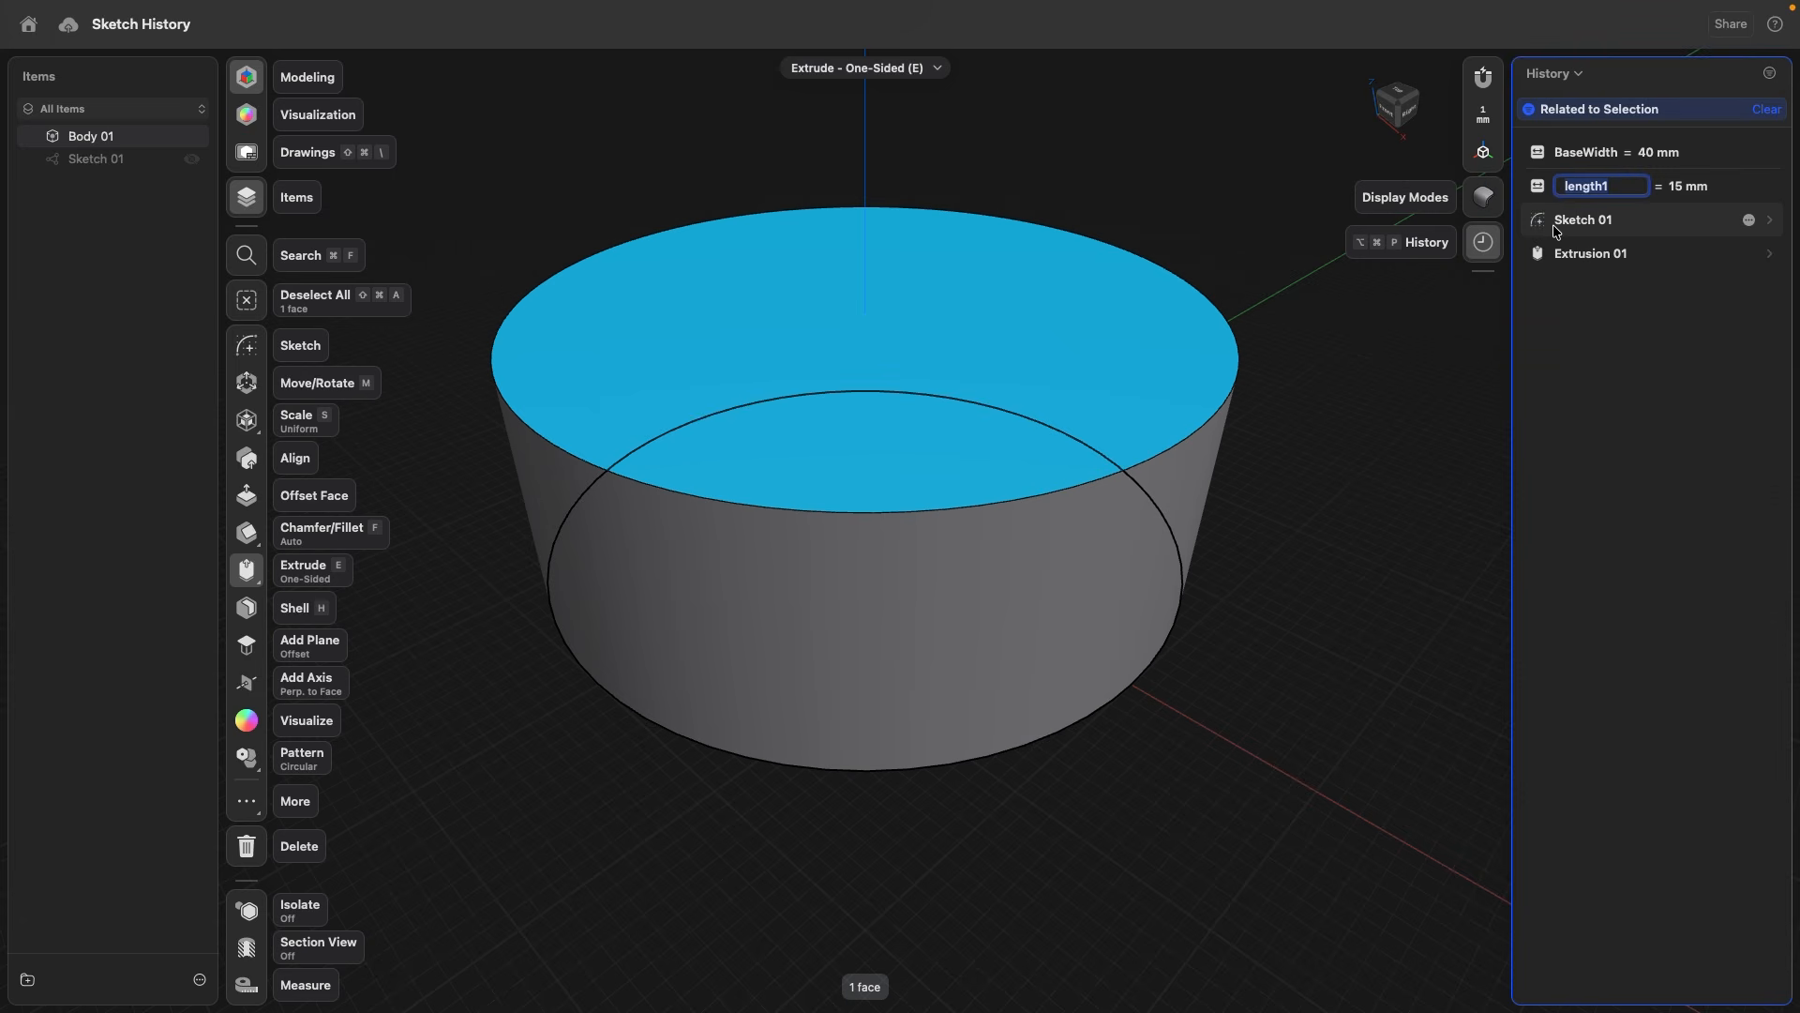
type("BaseHeight")
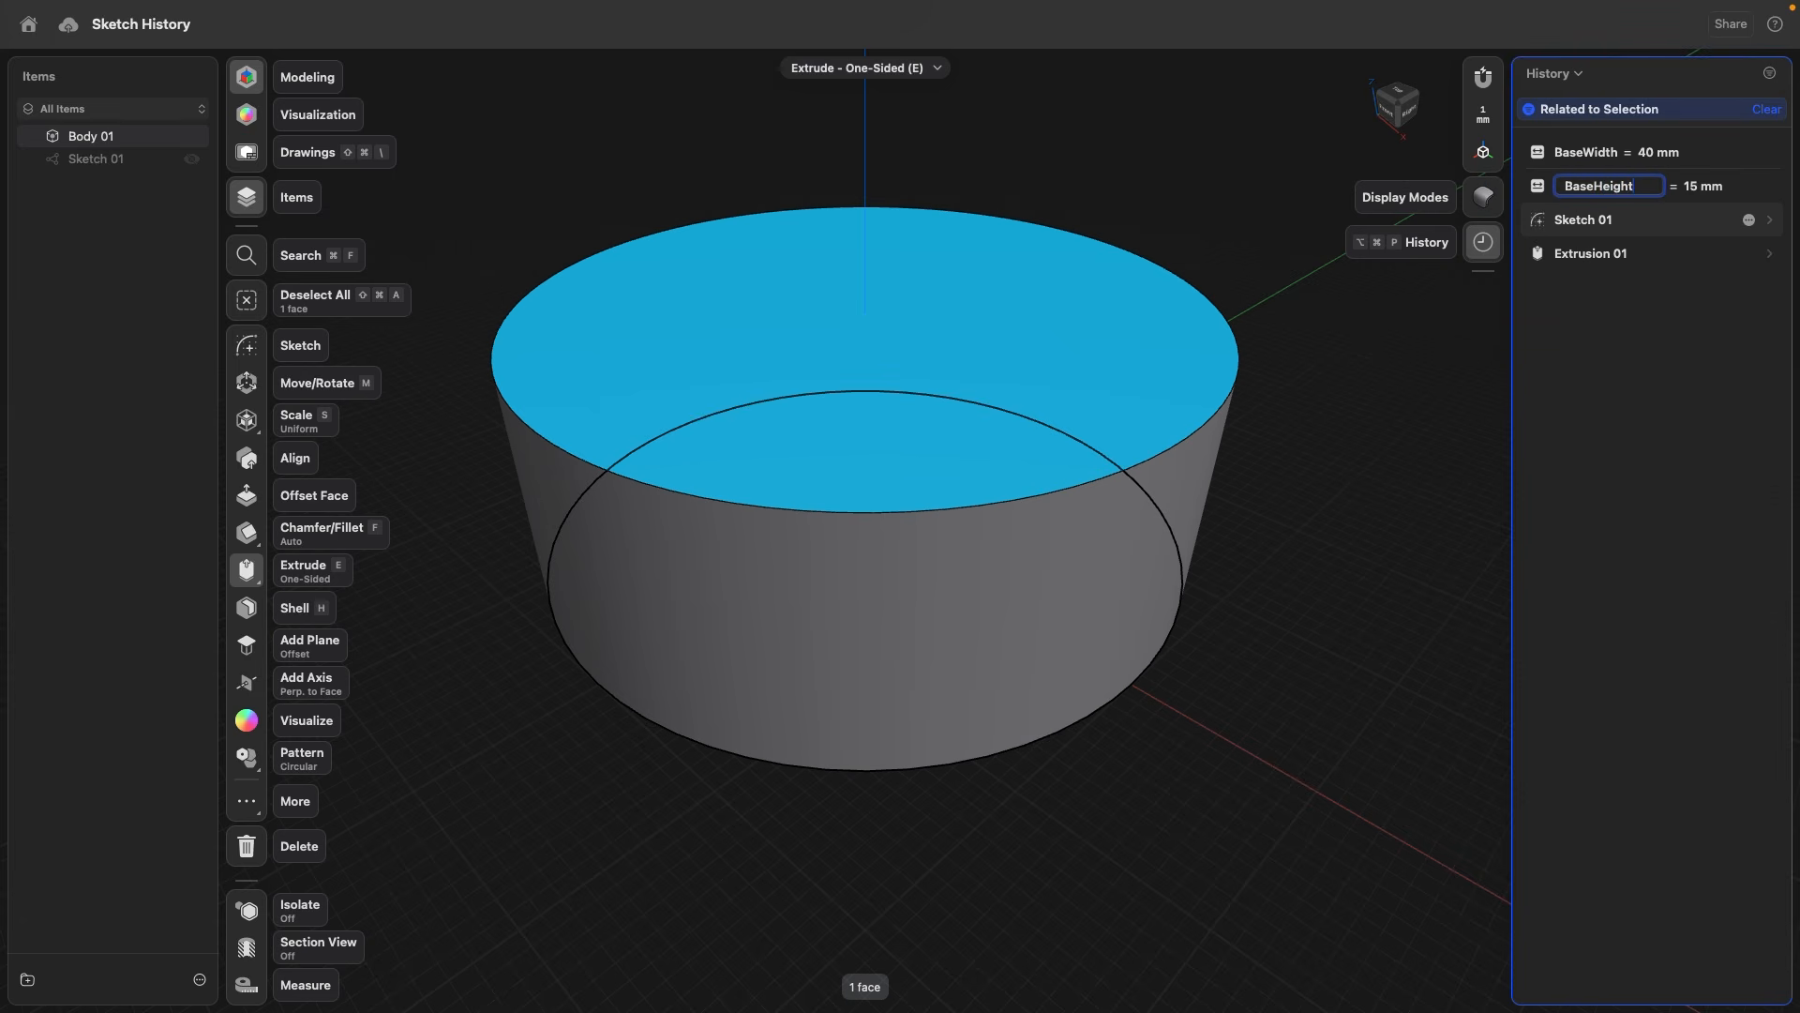
key("Return")
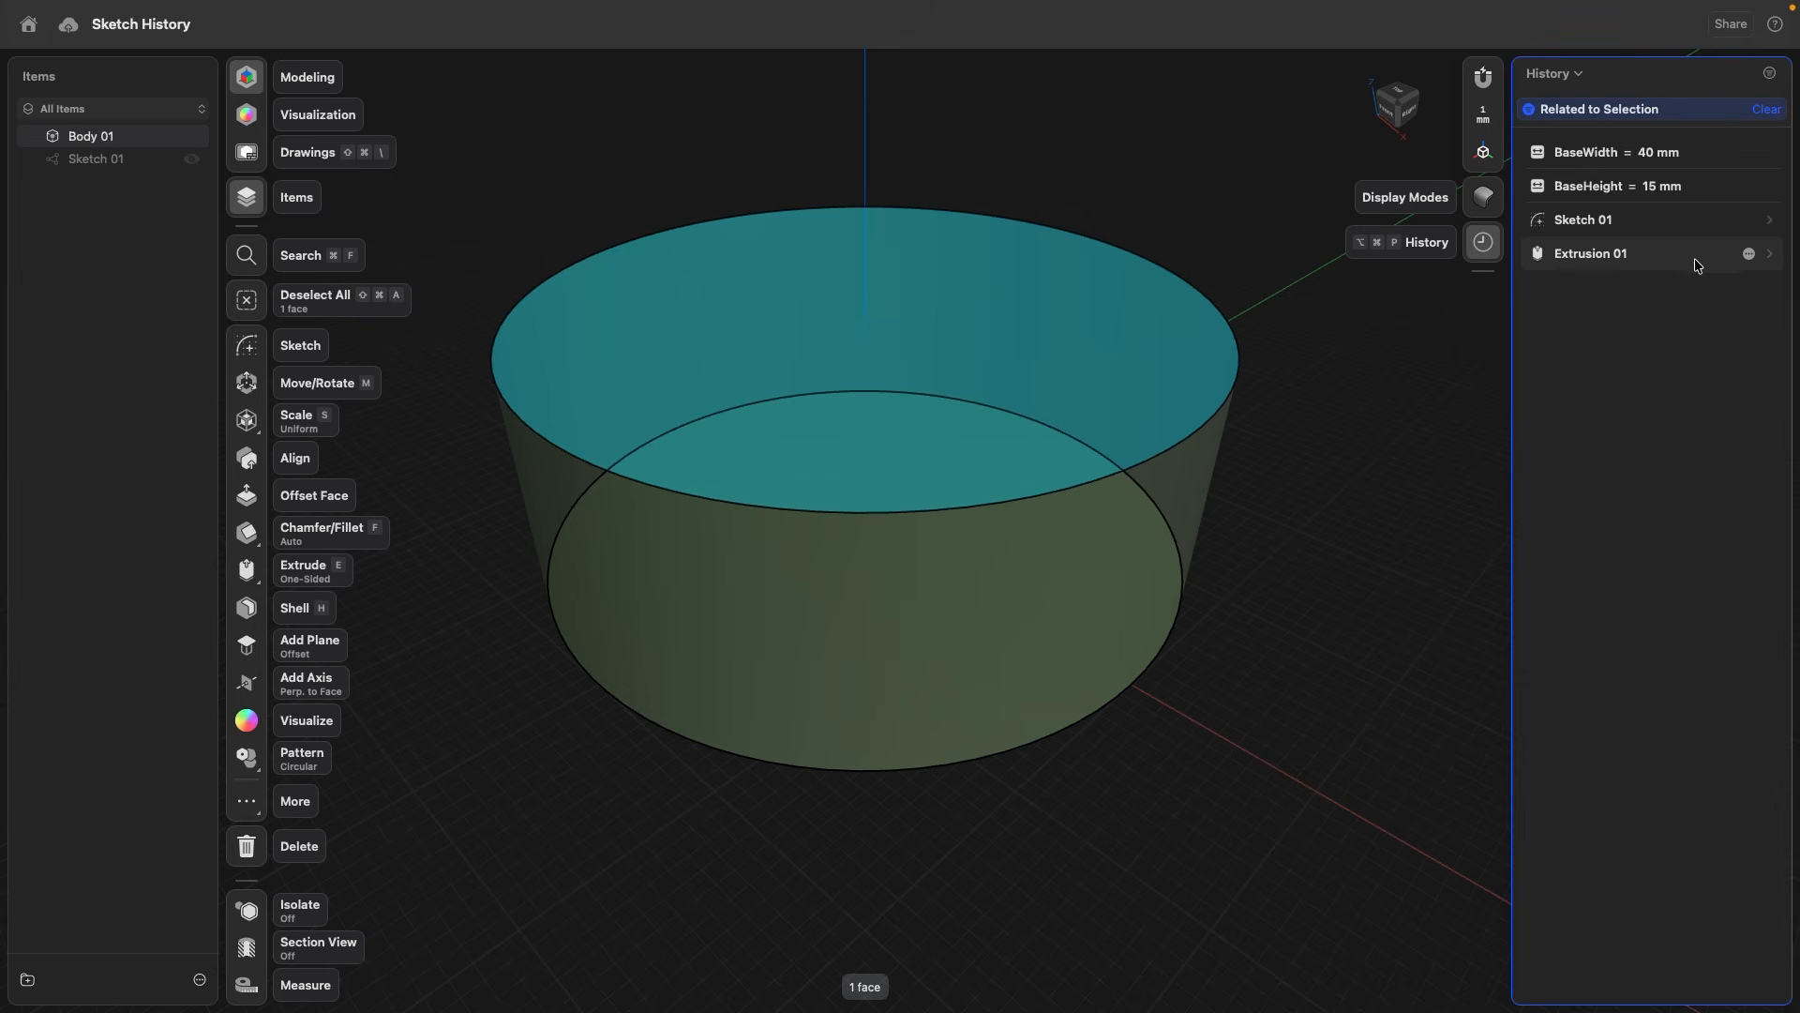
- Set the distance of Extrusion 01 to the BaseHeight variable in its history parameters
left_click(1768, 257)
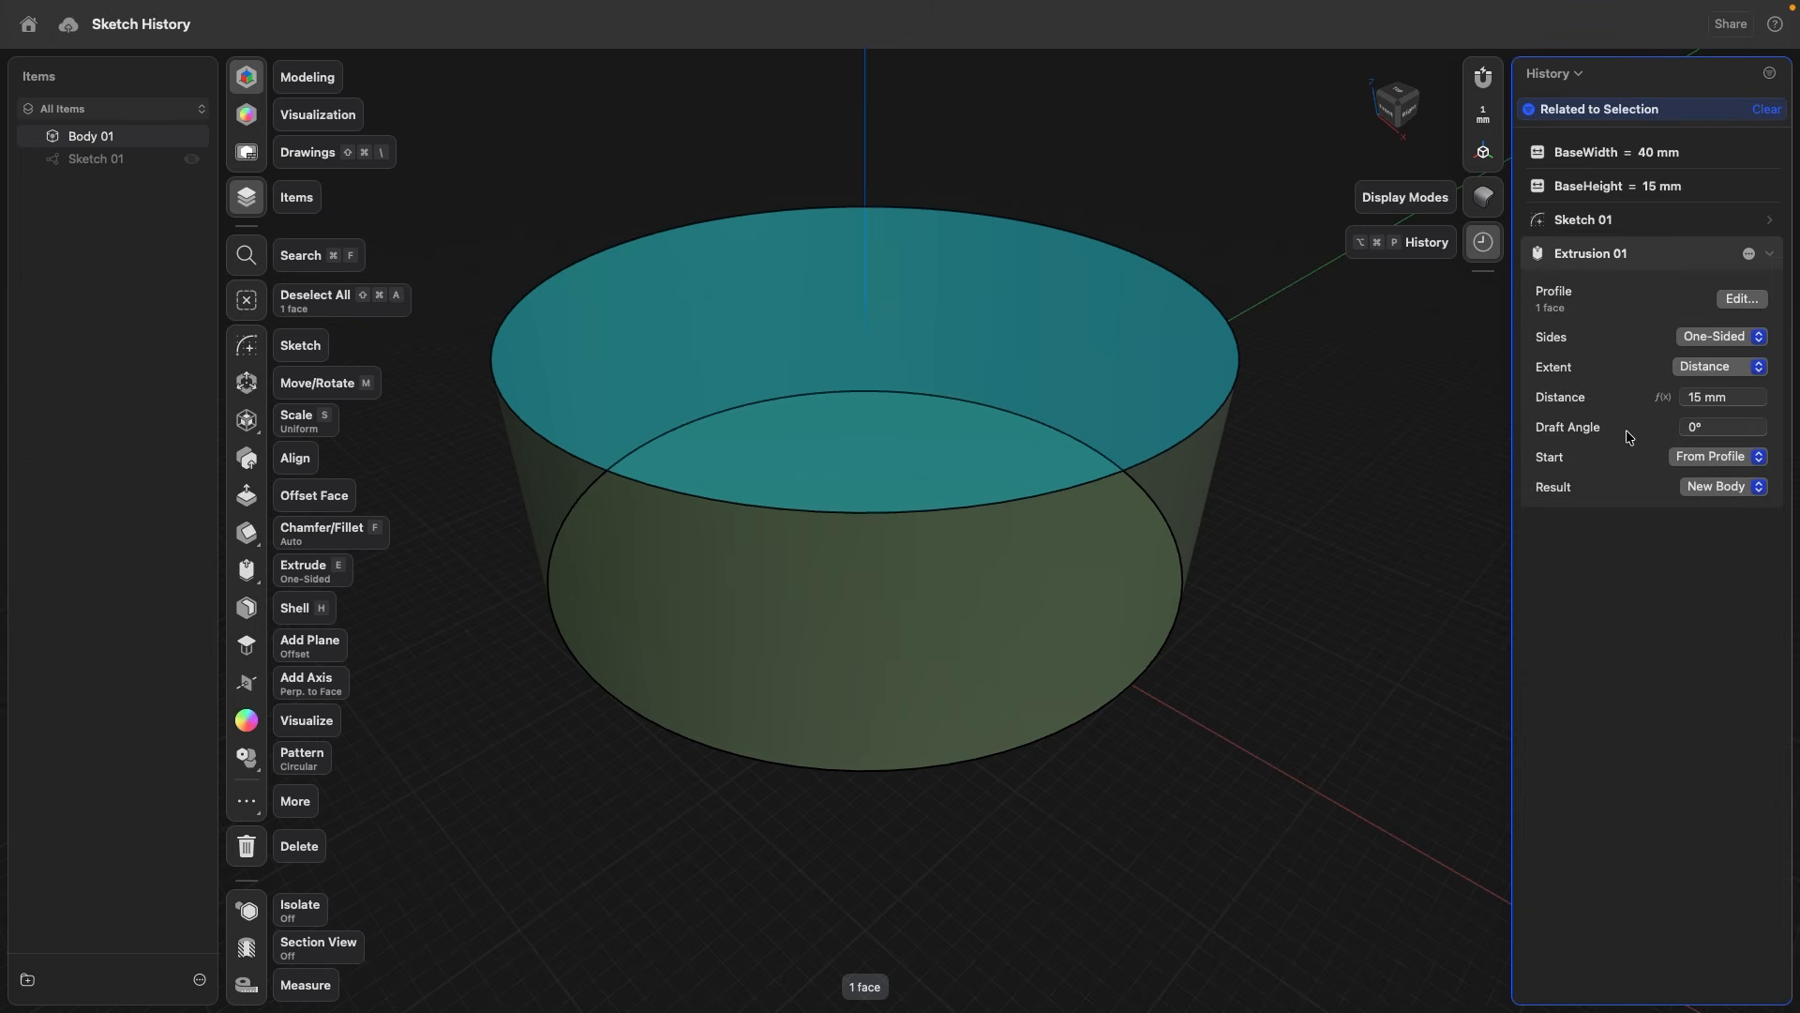
left_click(1688, 398)
type("BaseHeight")
key("Return")
left_click(1769, 216)
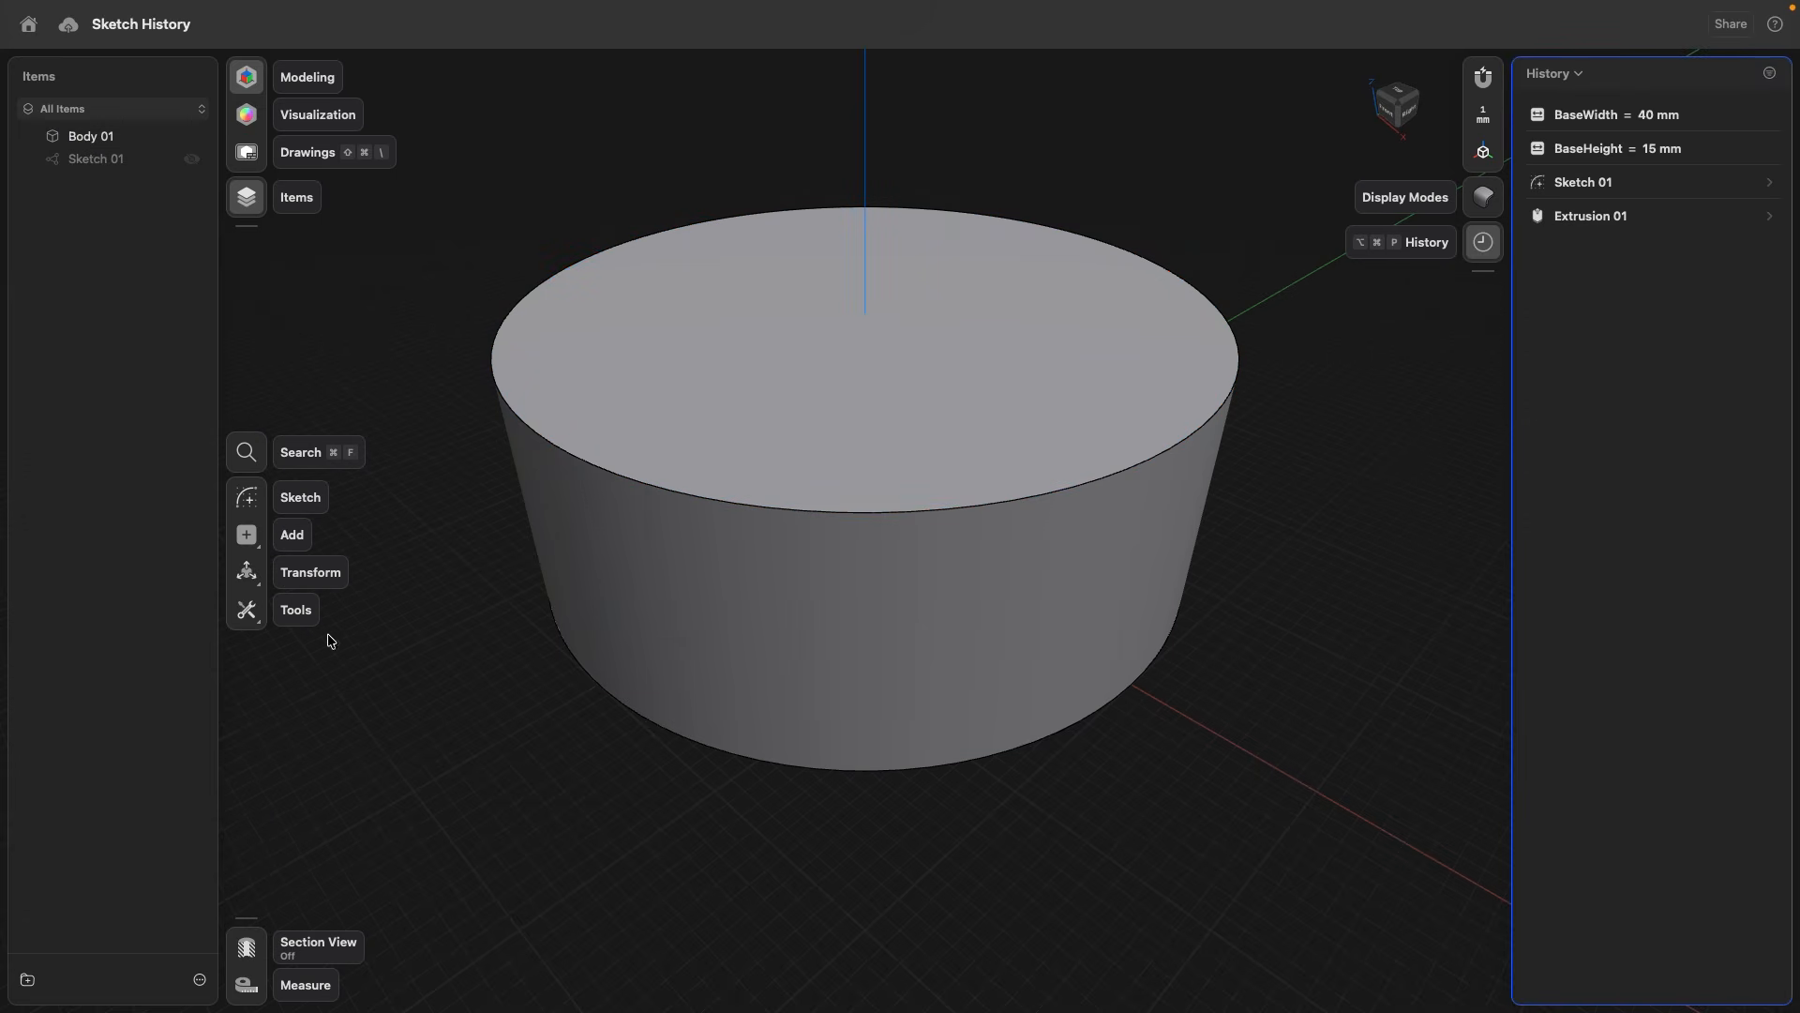
- Create a length variable named Fillet with a value of 3 mm
left_click(249, 536)
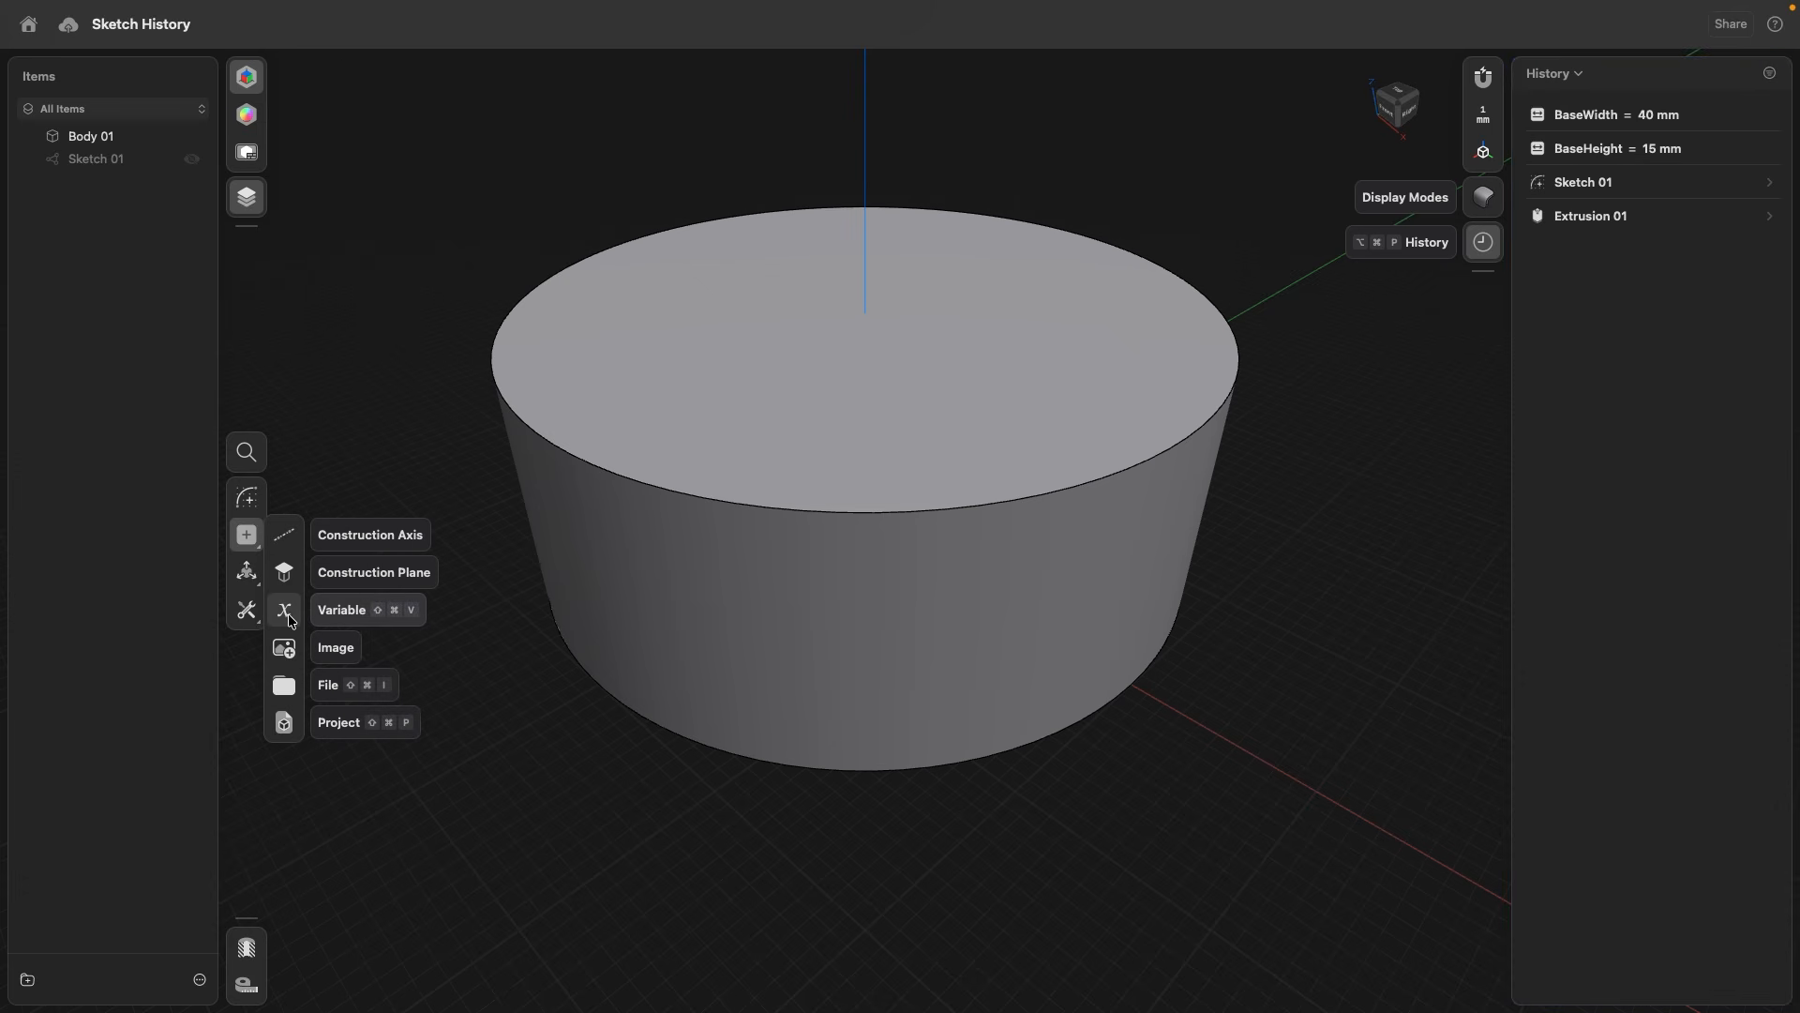
left_click(281, 618)
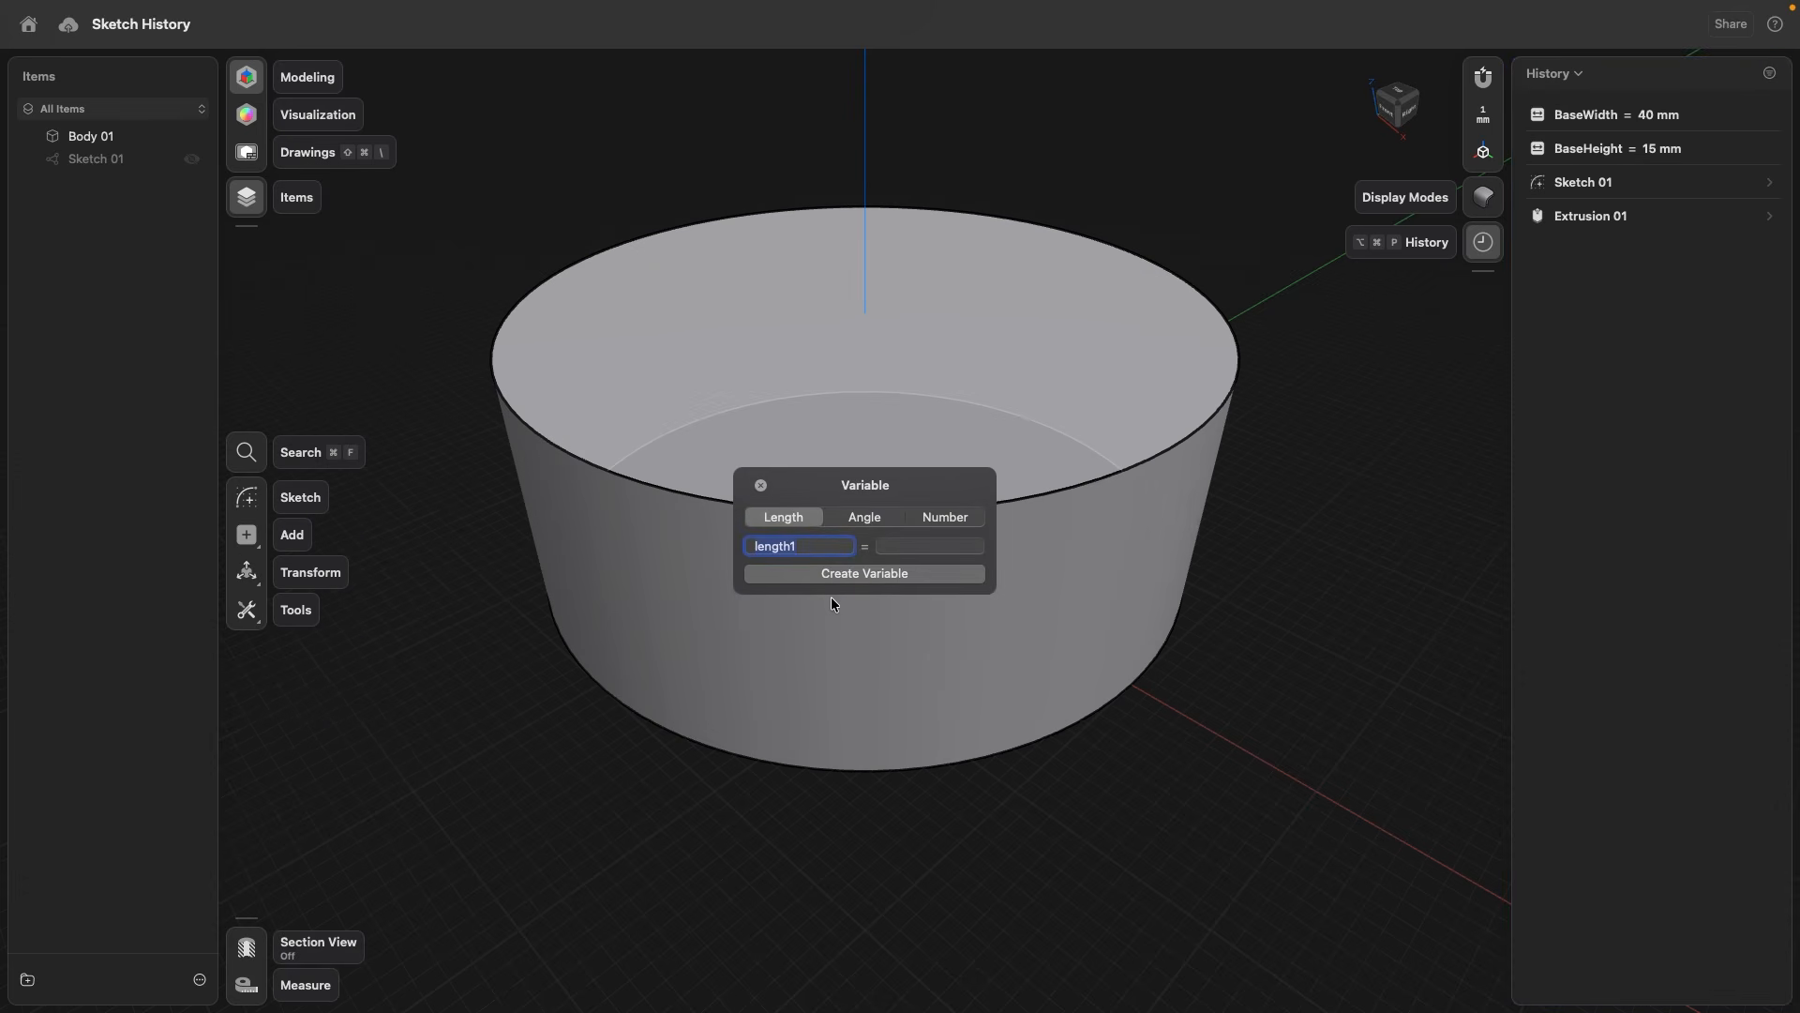
type("Fillet")
key("Tab")
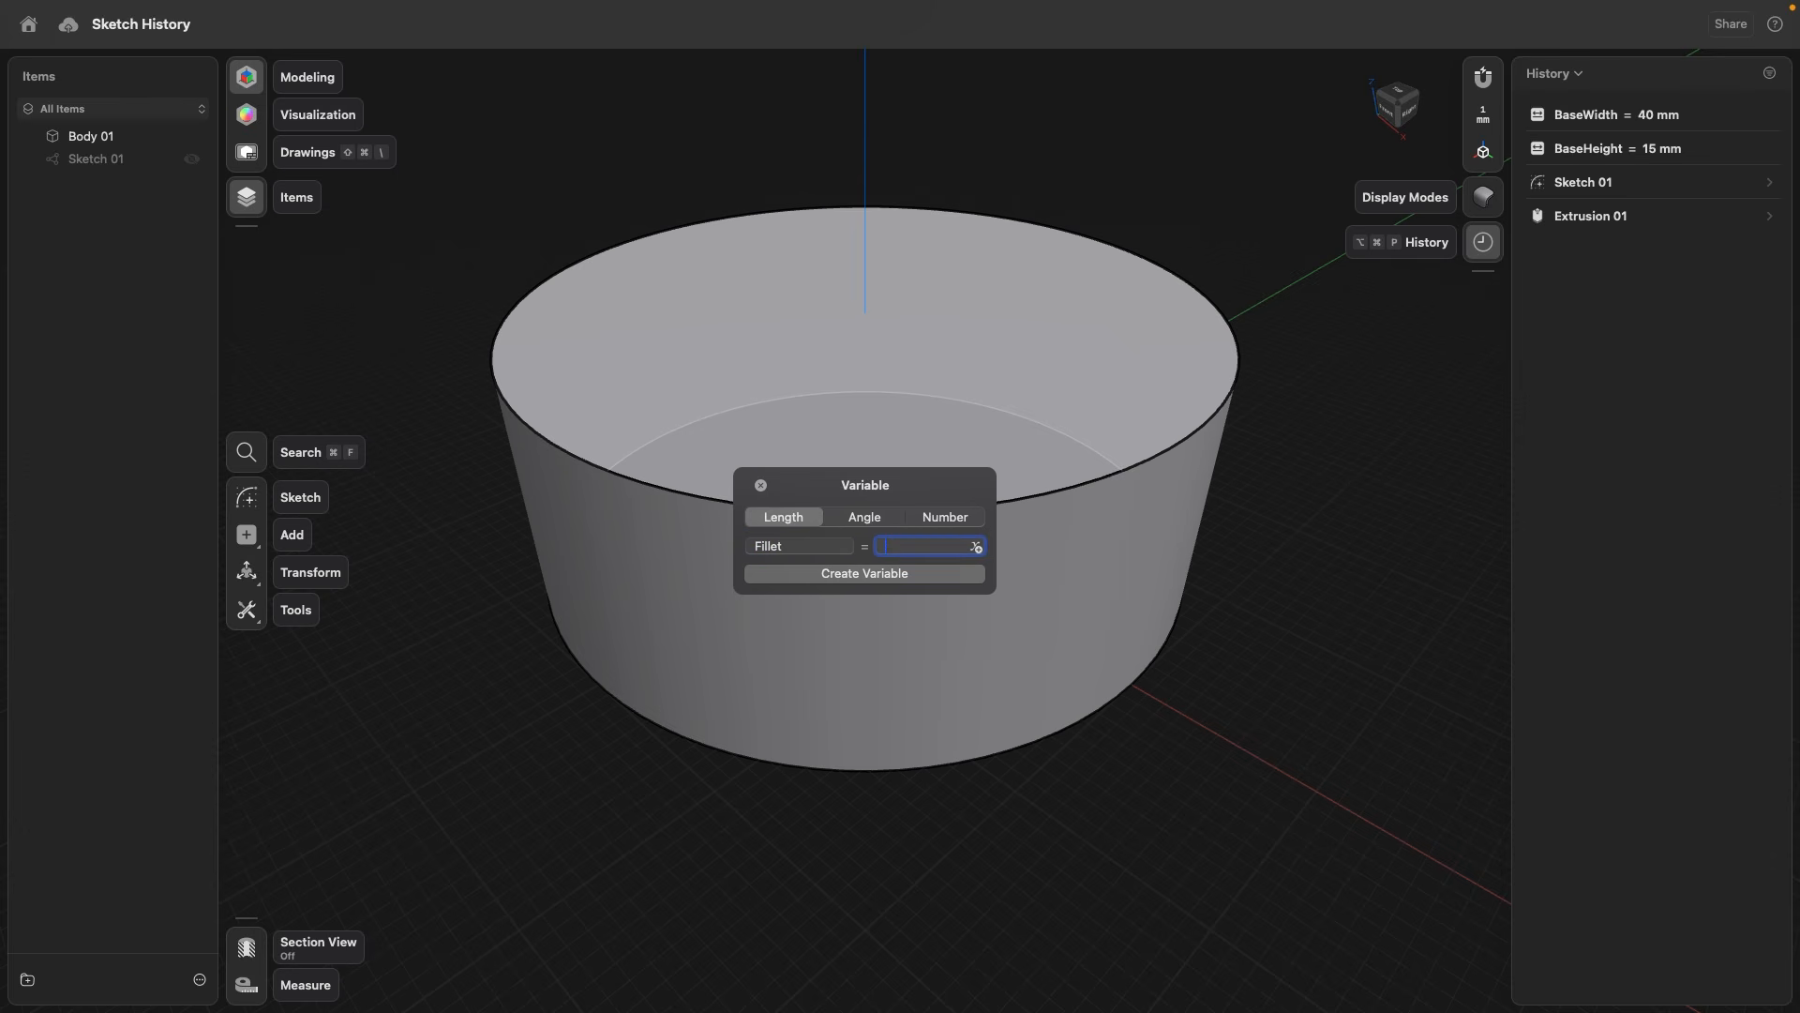
key("Return")
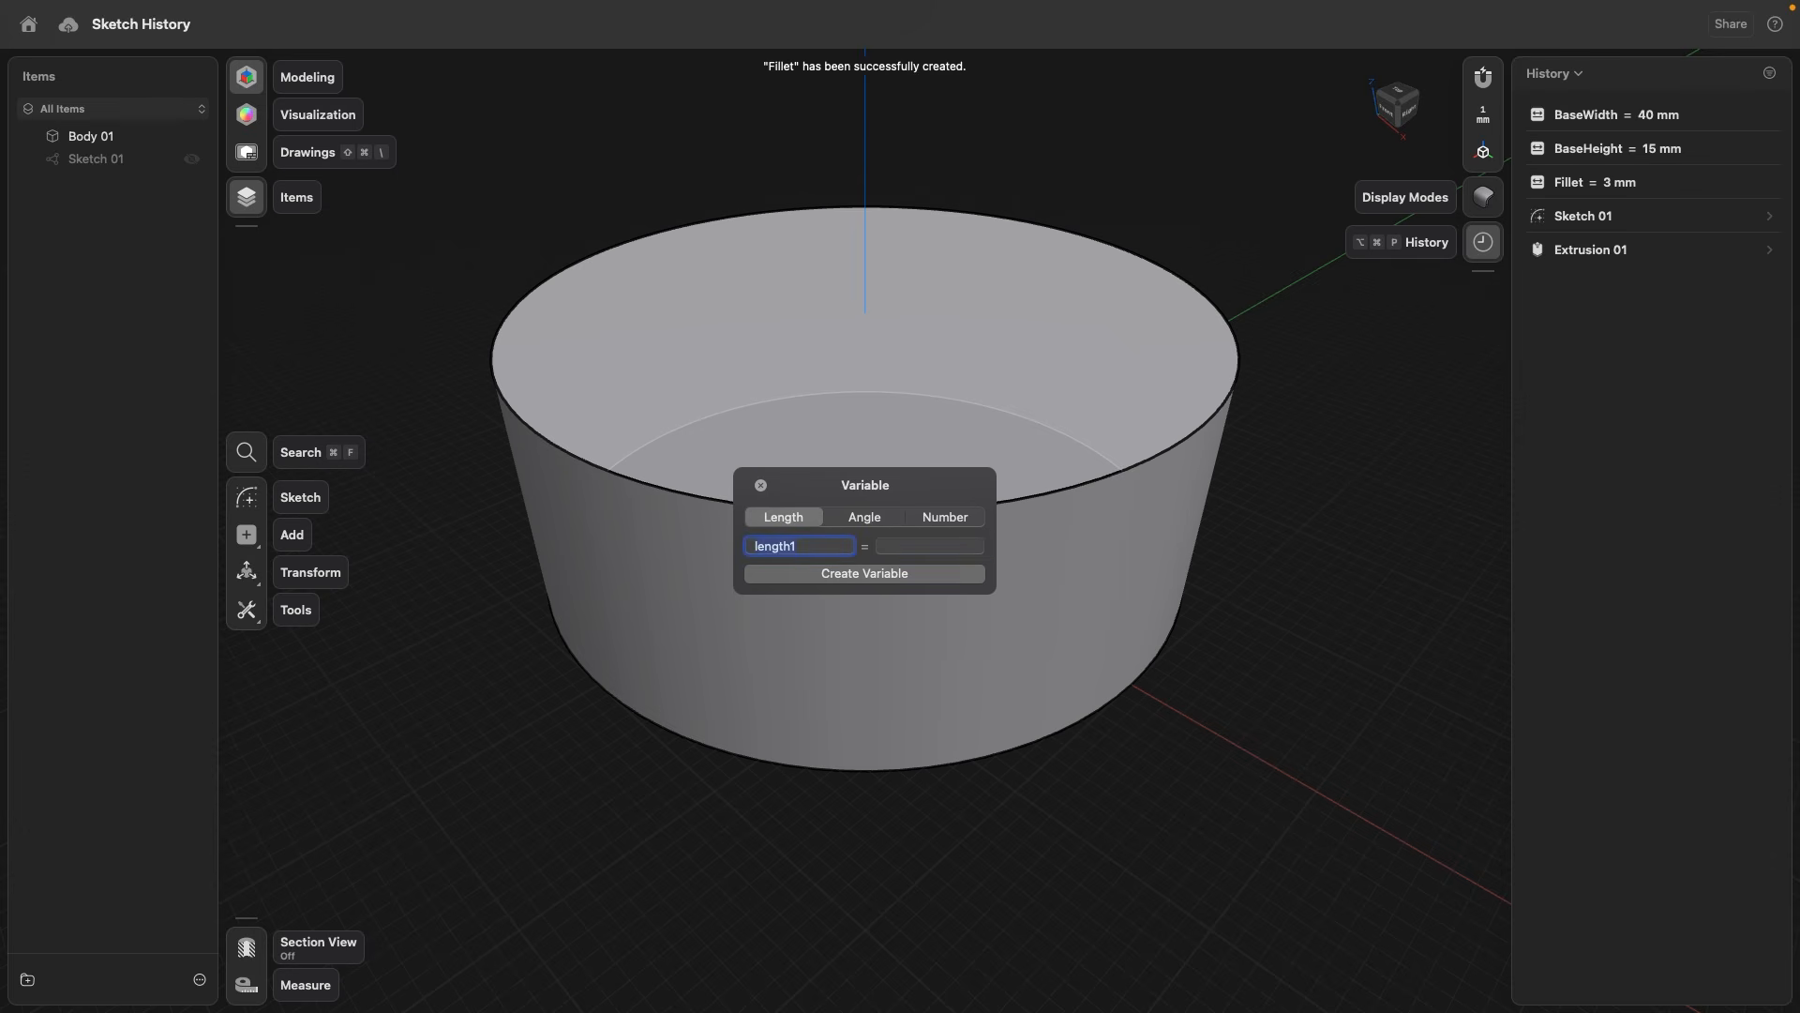
- Create a length variable named Shell with a value of 2 mm and finish adding variables
type("Shell")
key("Tab")
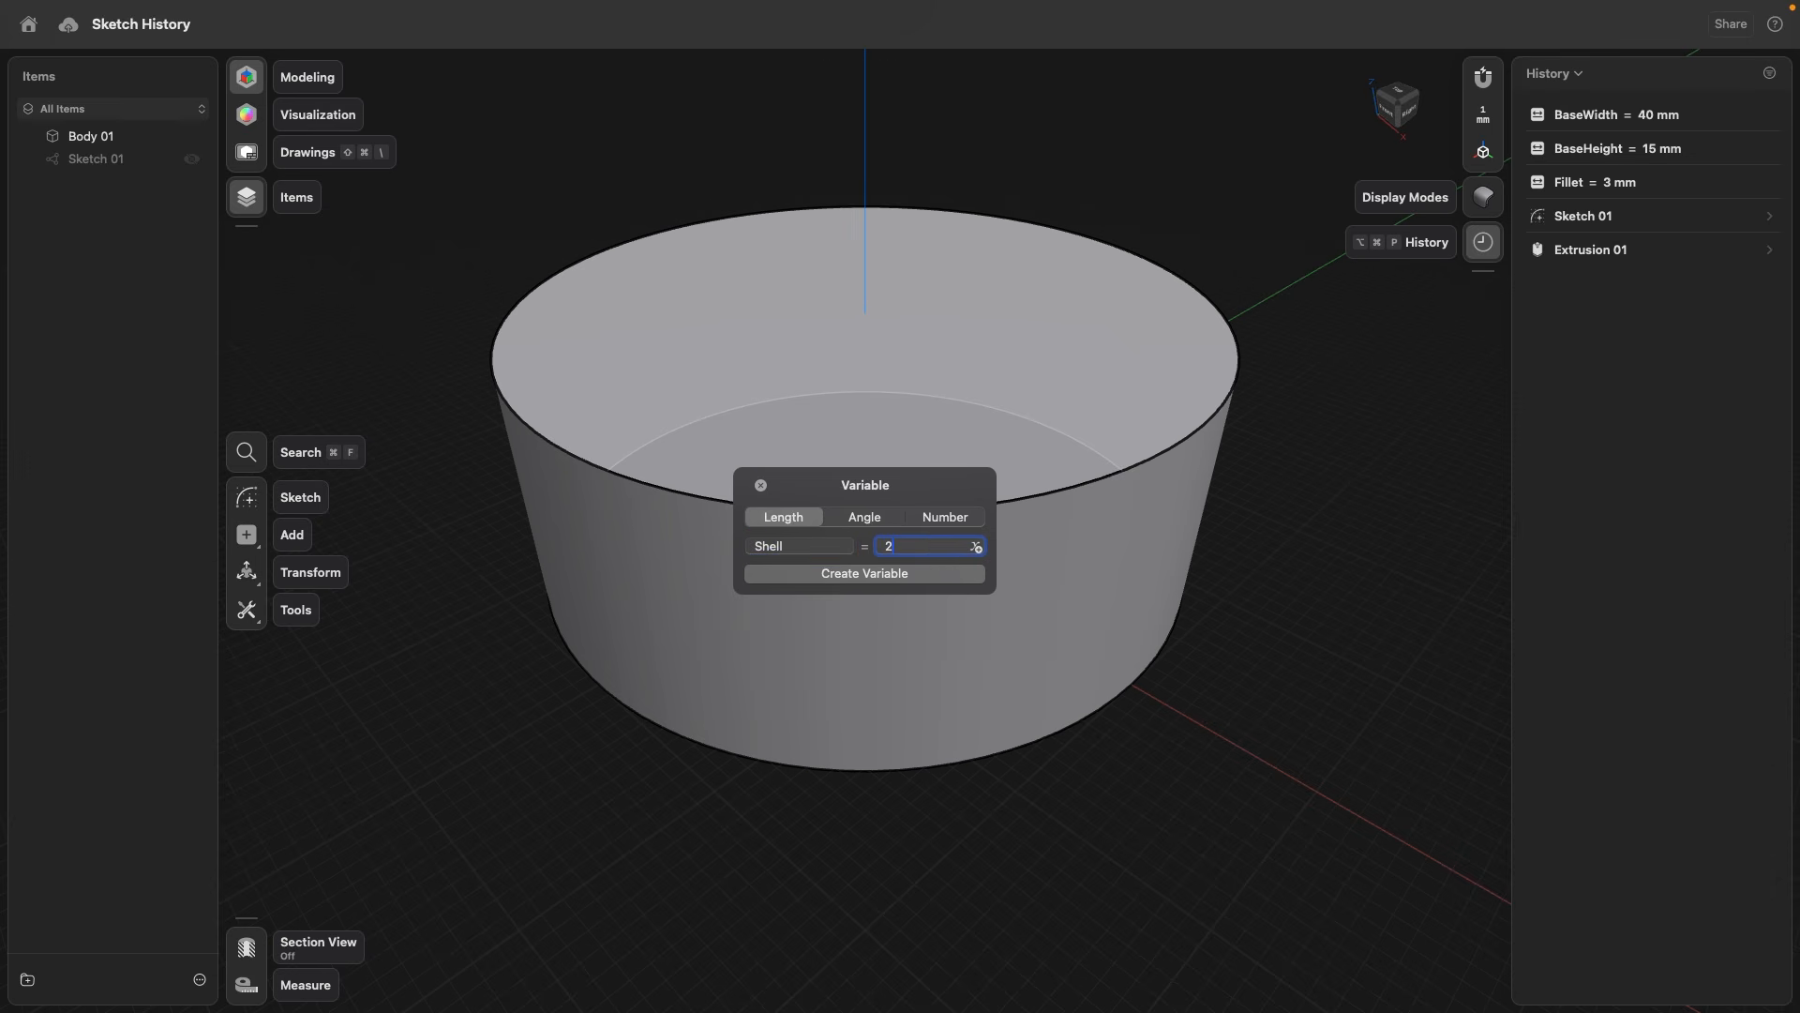
key("Return")
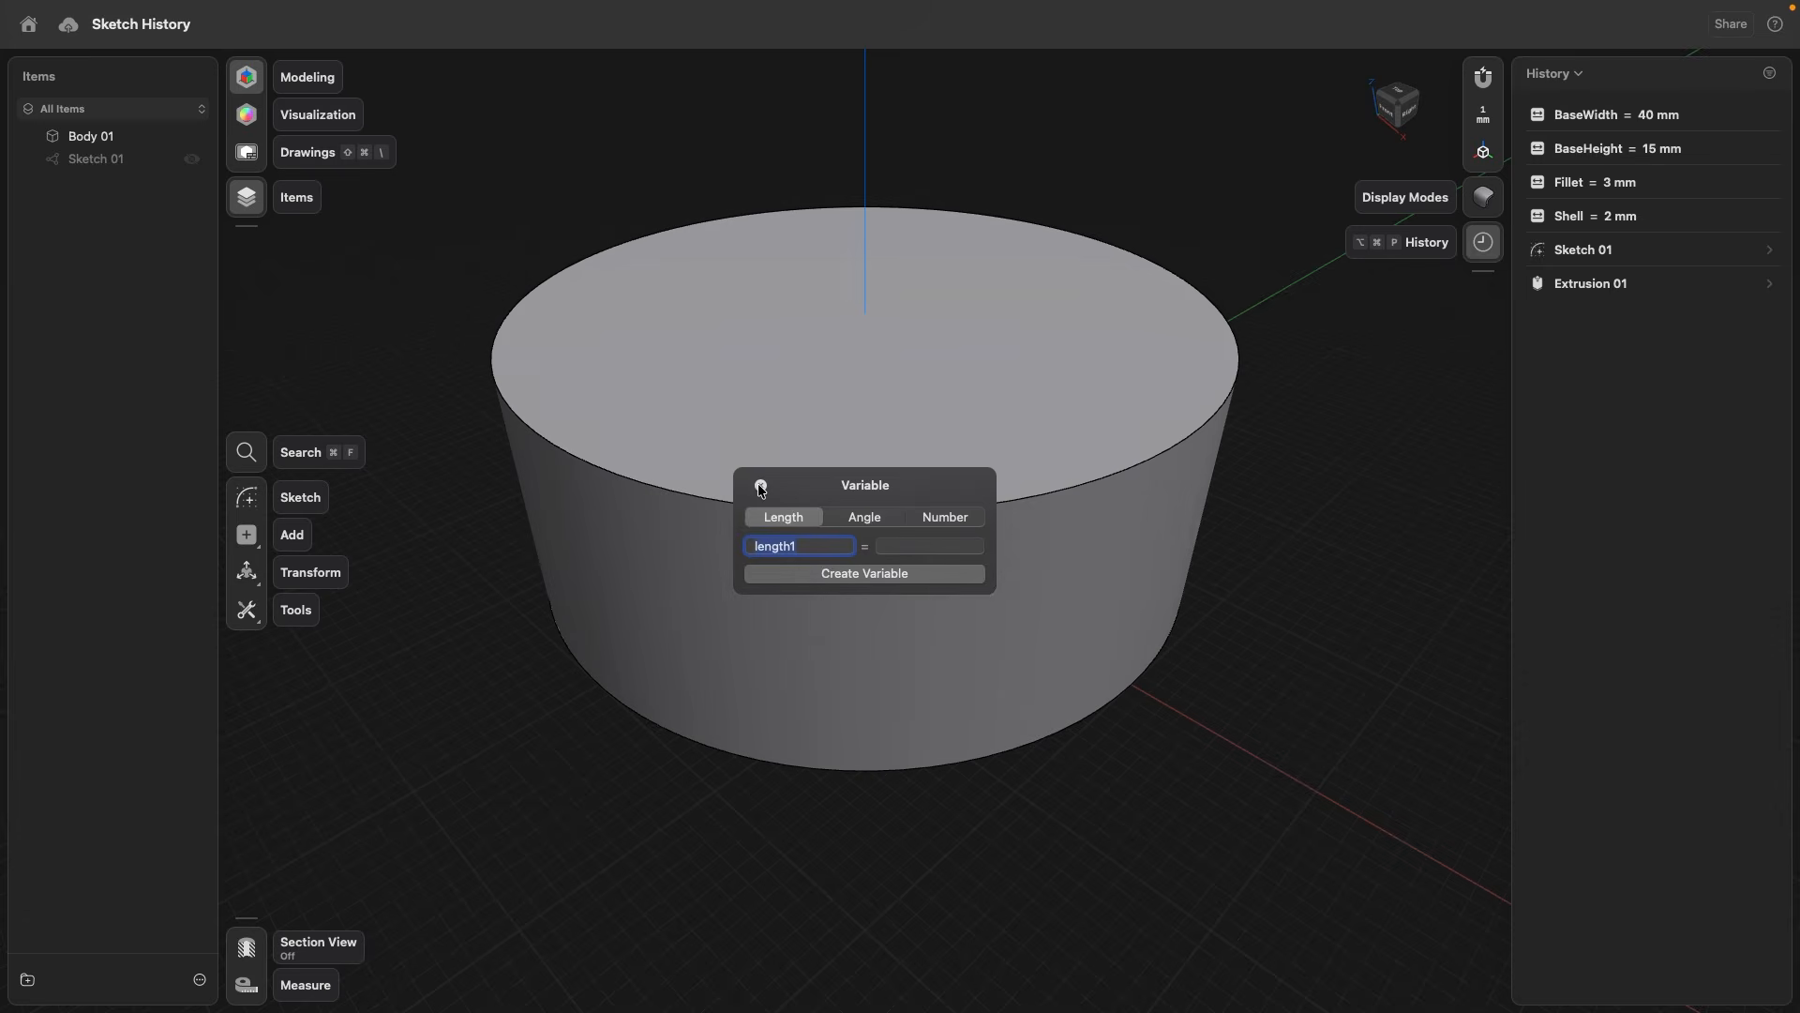
left_click(759, 483)
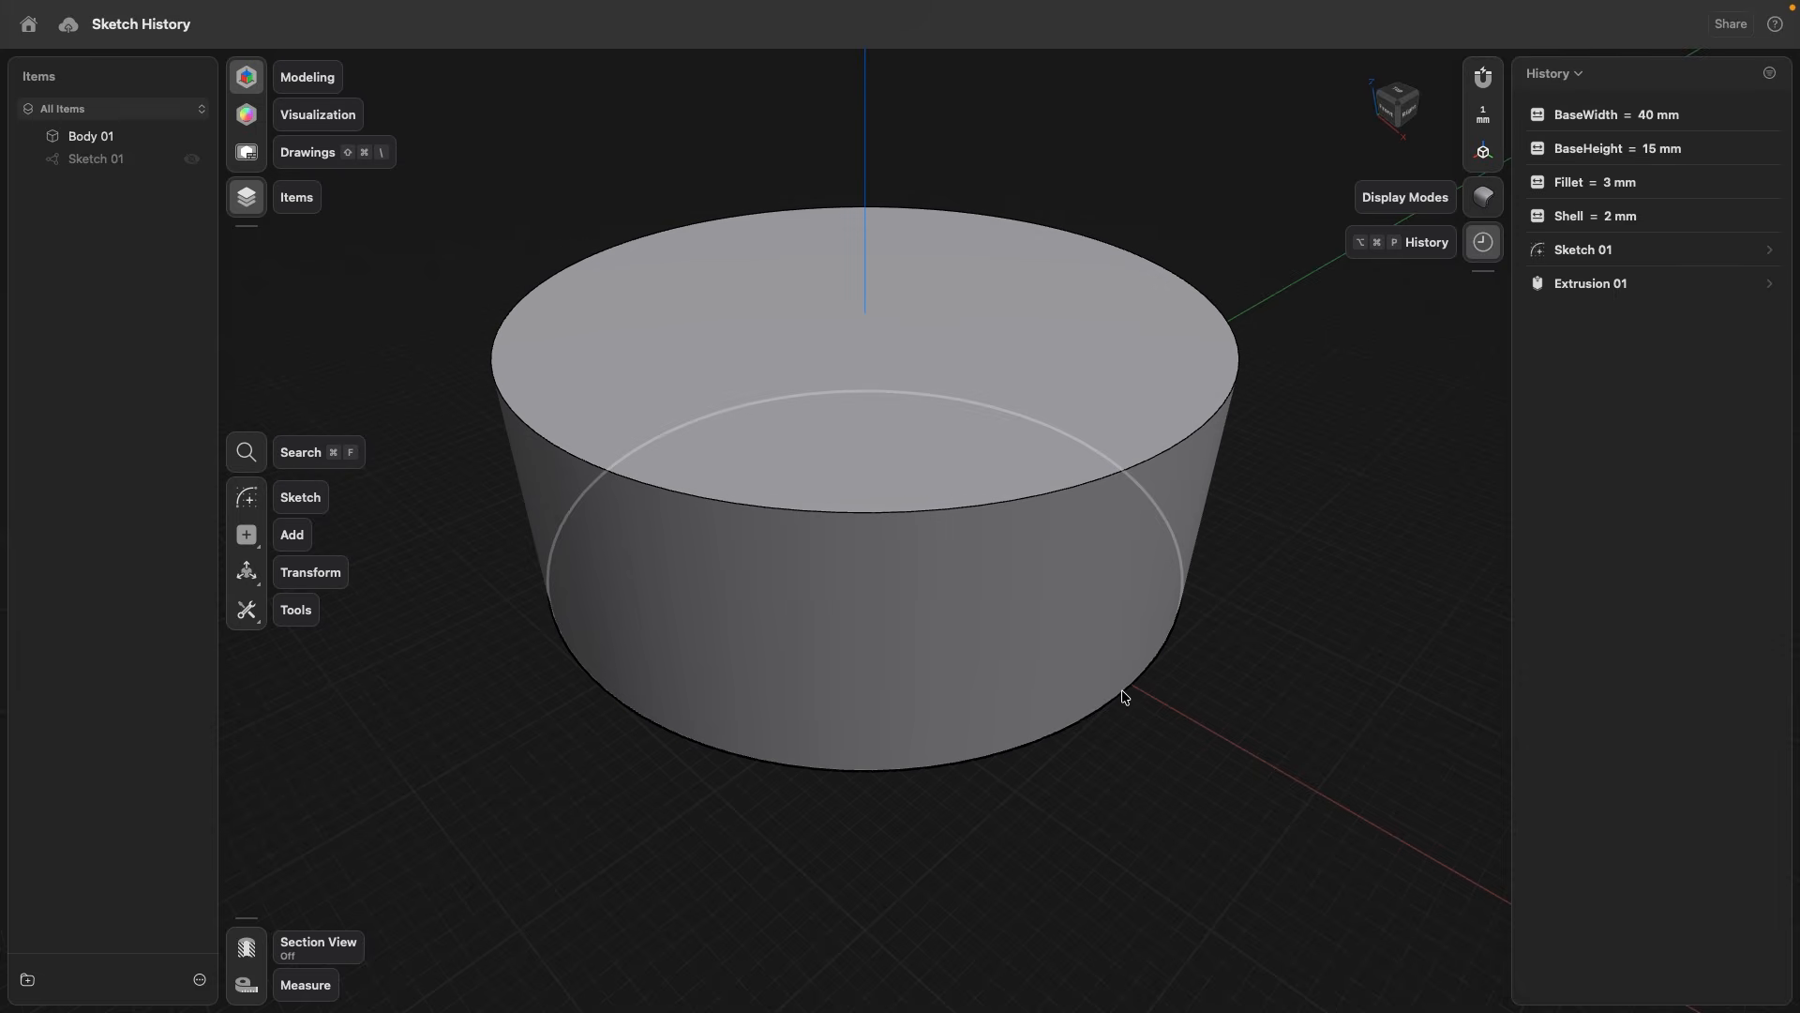
- Fillet the cylinder's bottom outer edge with its radius driven by the Fillet variable
left_click(1121, 690)
right_click_drag(1187, 700, 1240, 660)
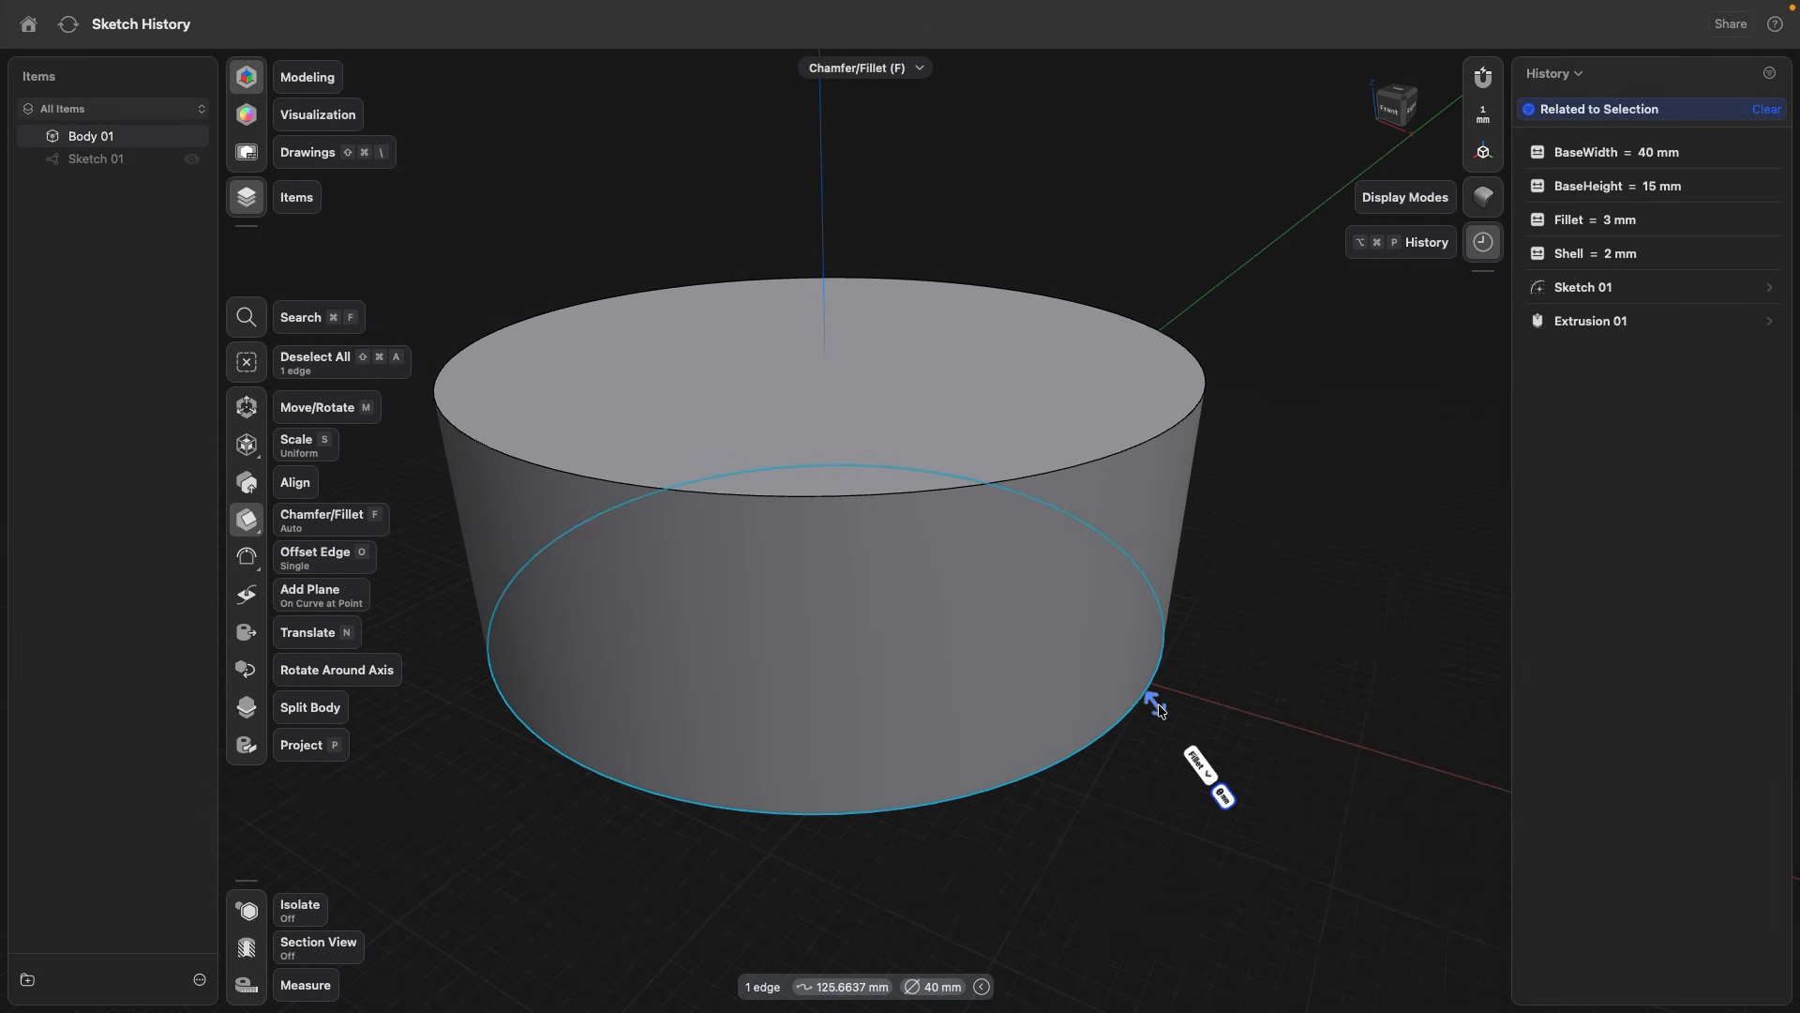
left_click_drag(1161, 717, 1175, 733)
left_click(1250, 829)
left_click(1319, 831)
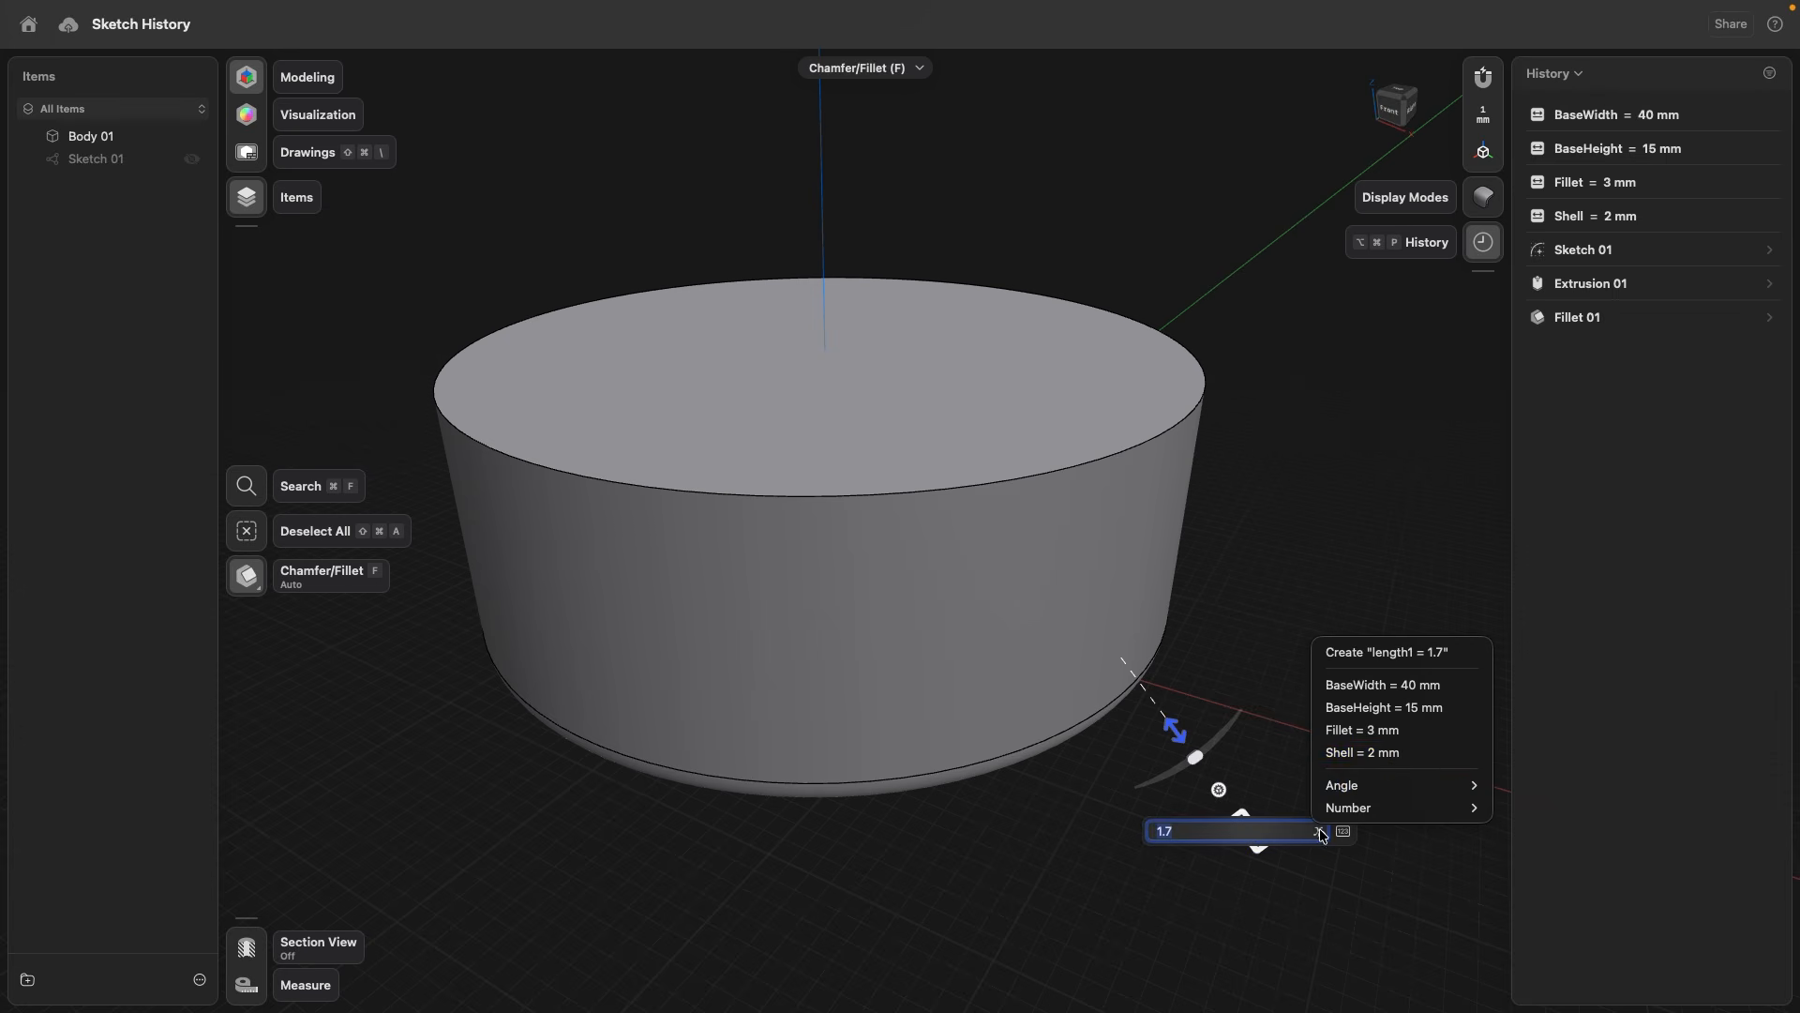
left_click(1395, 731)
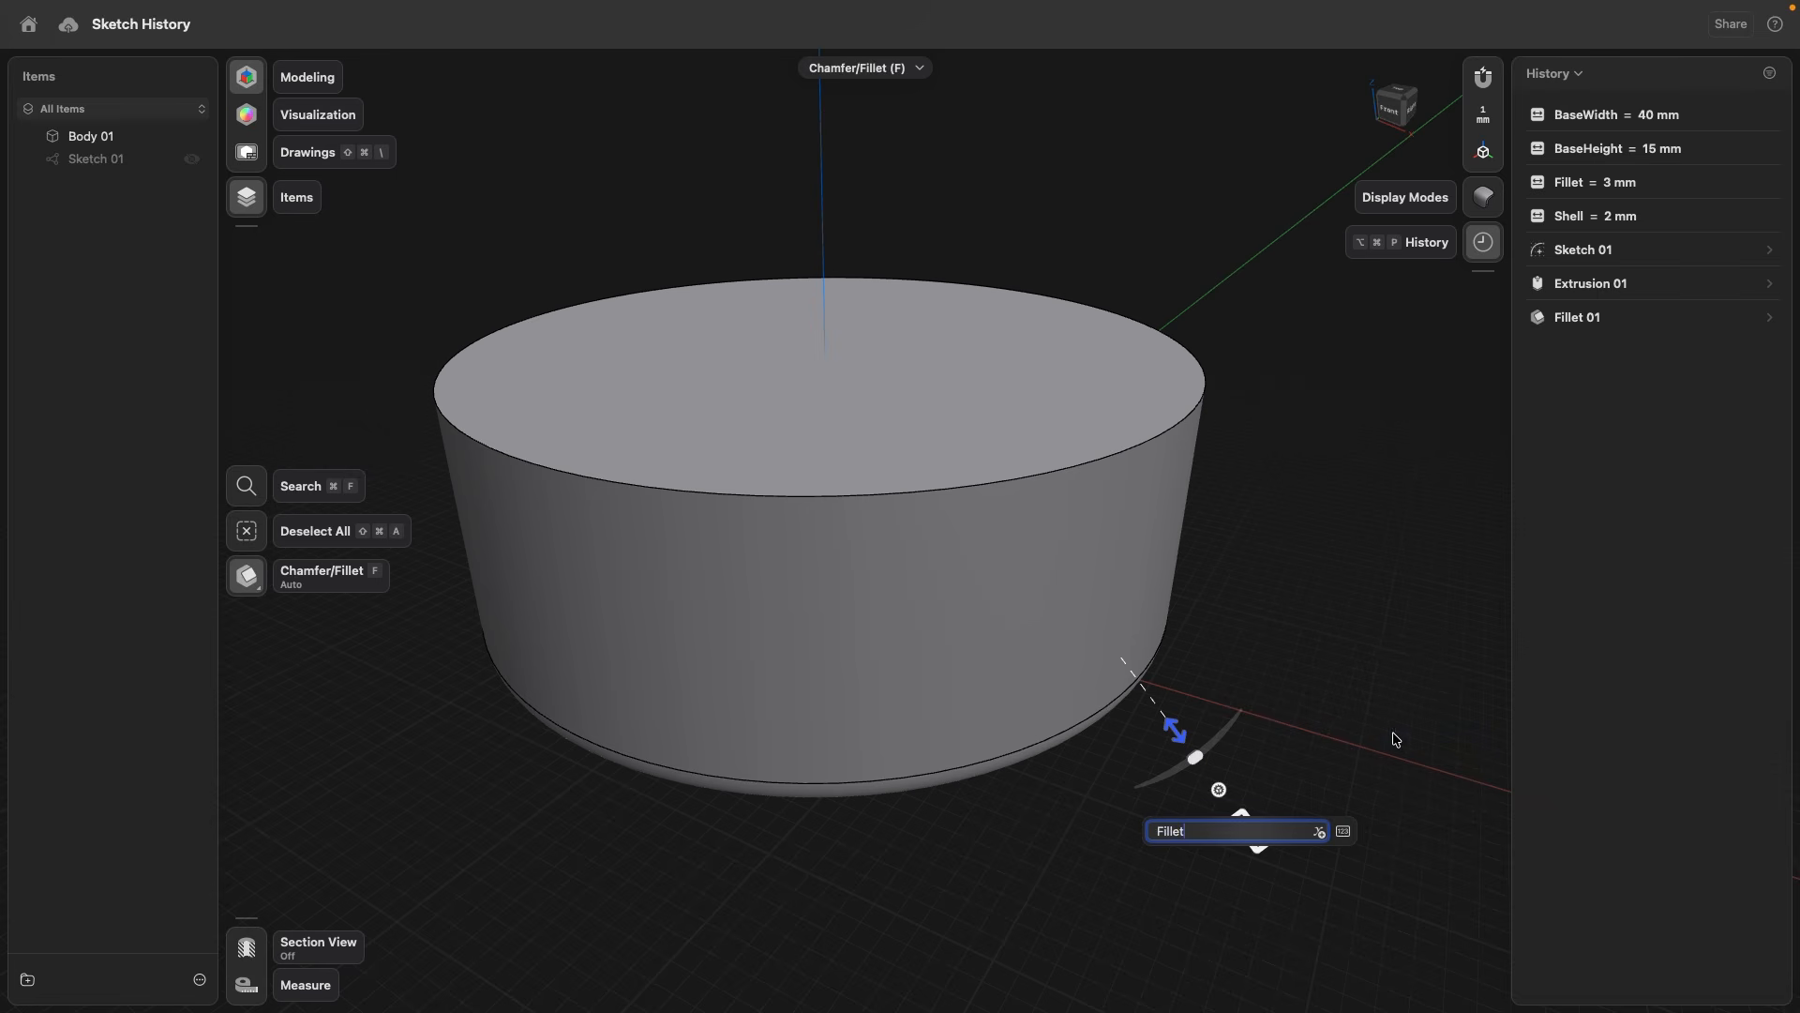
key("Return")
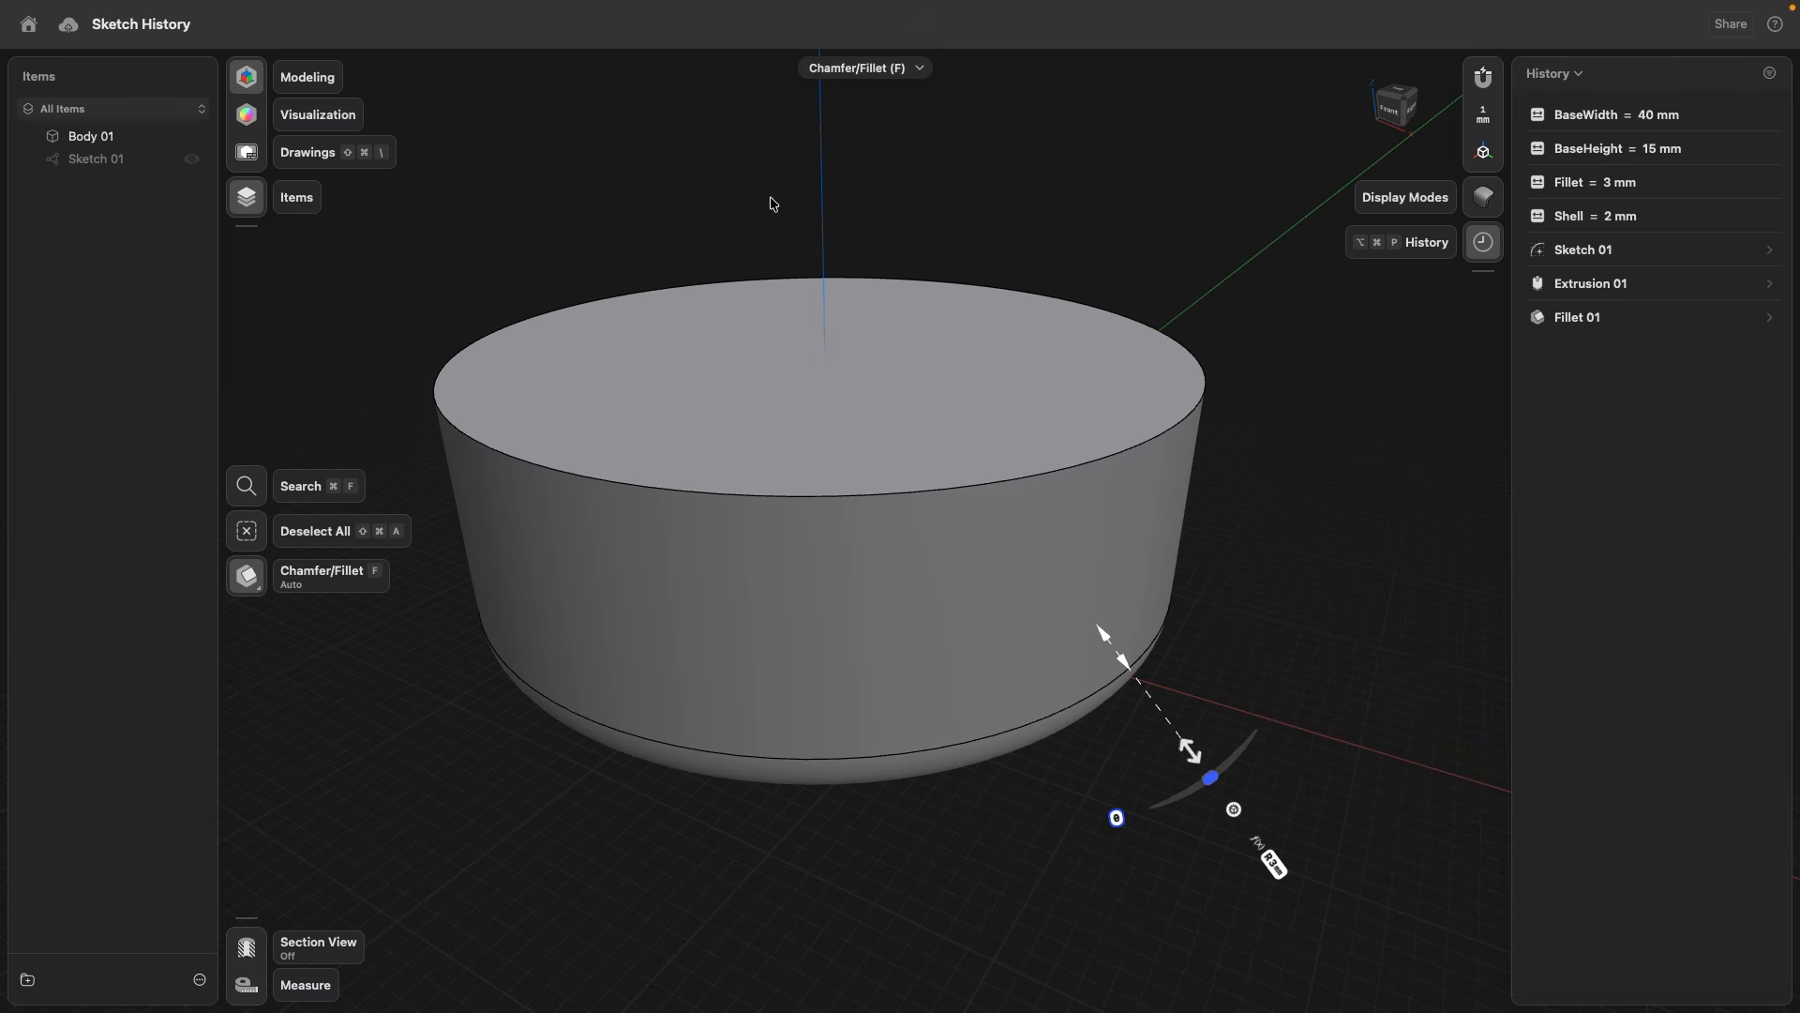
- Shell the body open through its top face with the wall thickness driven by the Shell variable
left_click(632, 404)
left_click(294, 608)
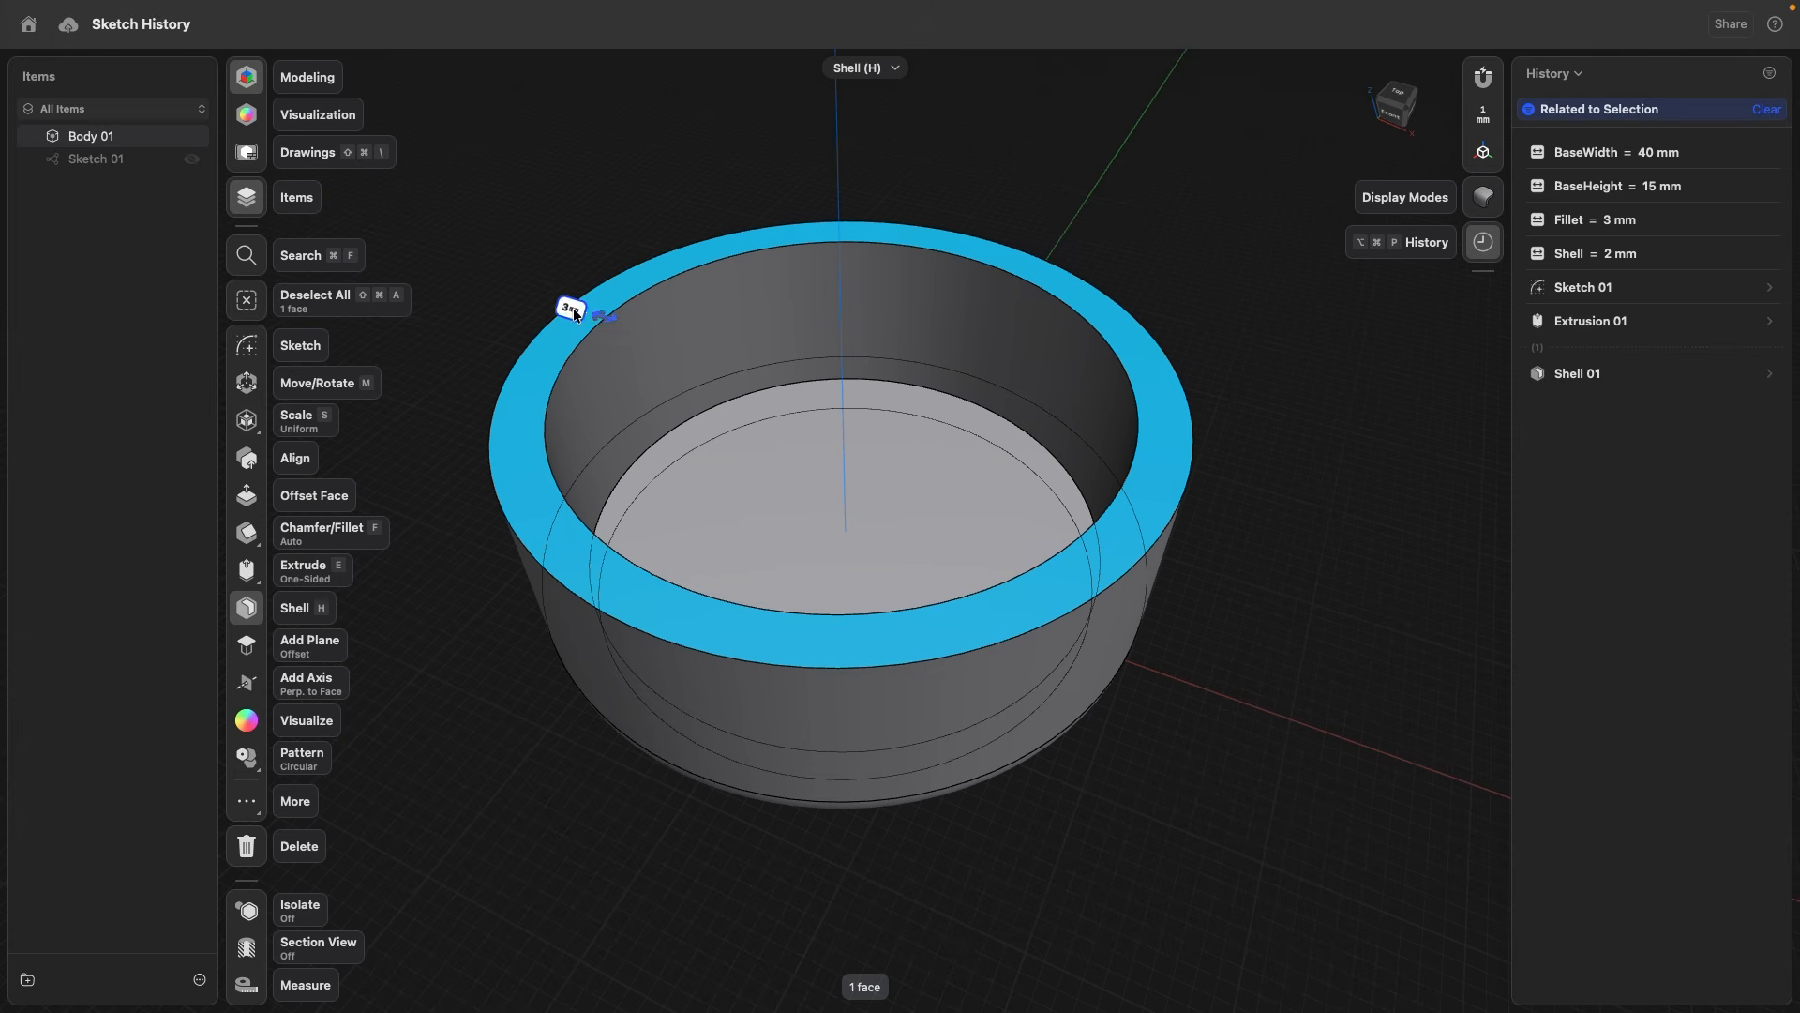
left_click(571, 309)
left_click(642, 309)
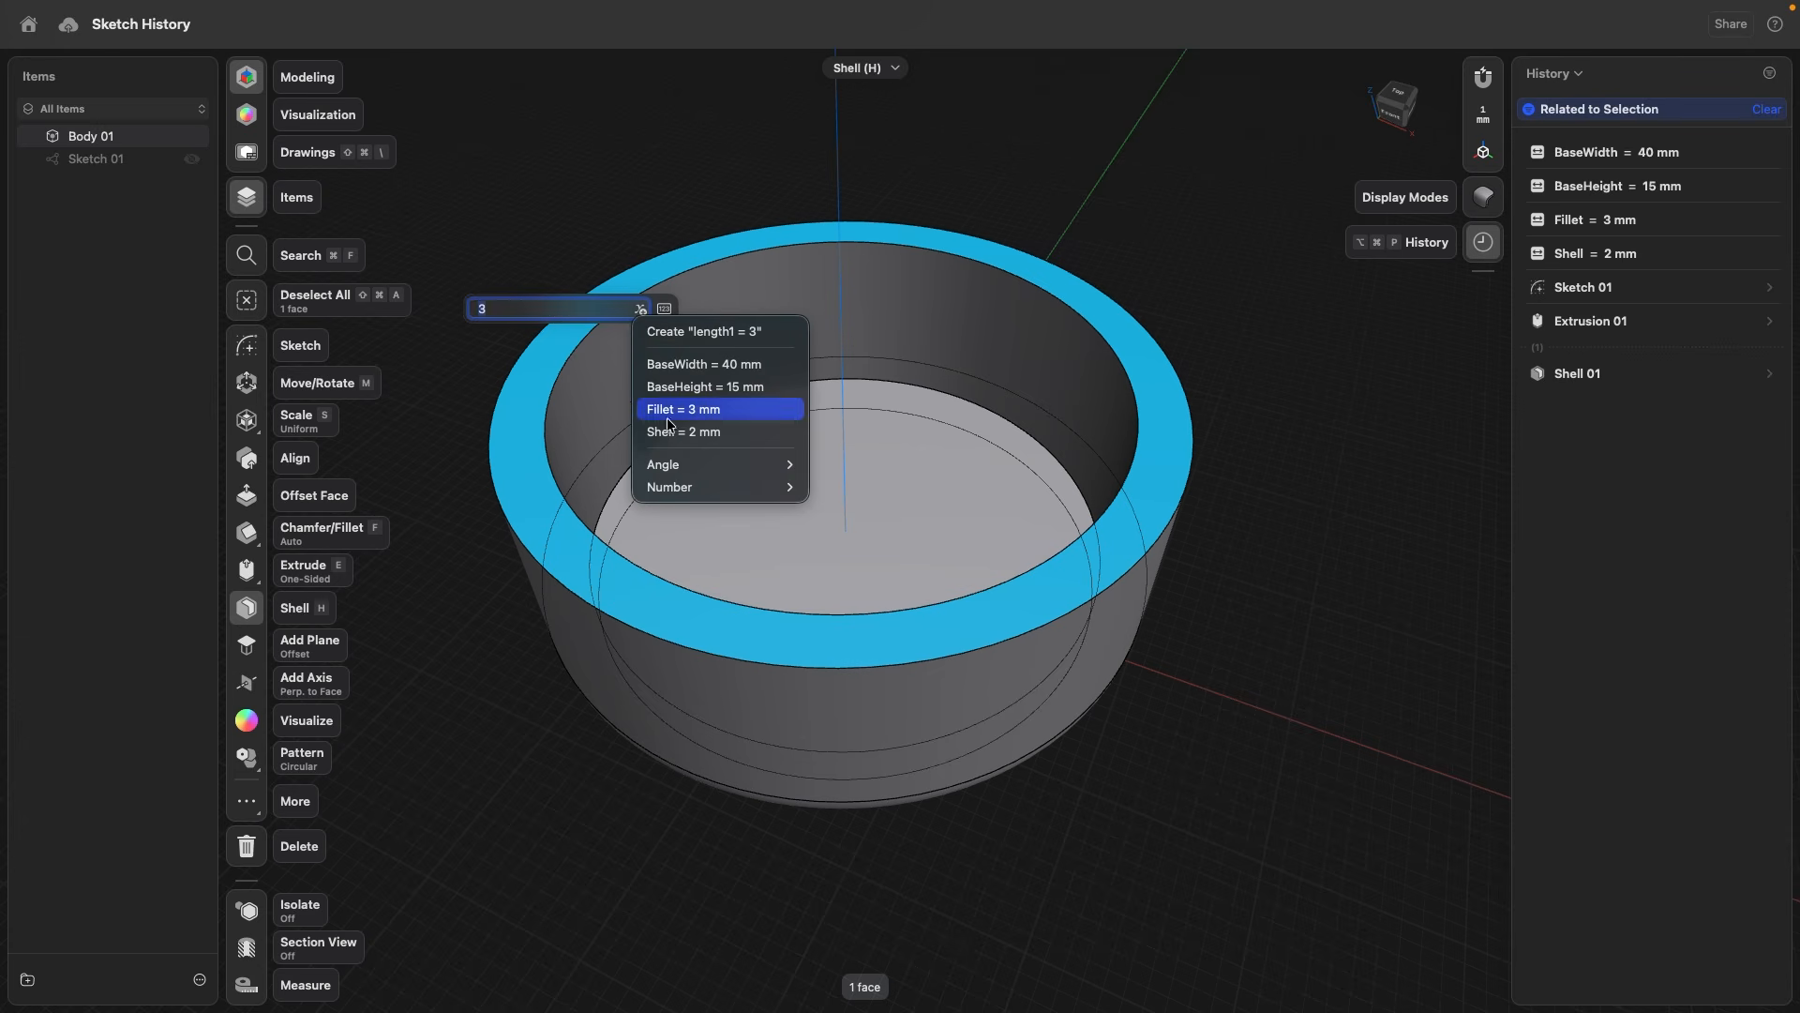
left_click(699, 433)
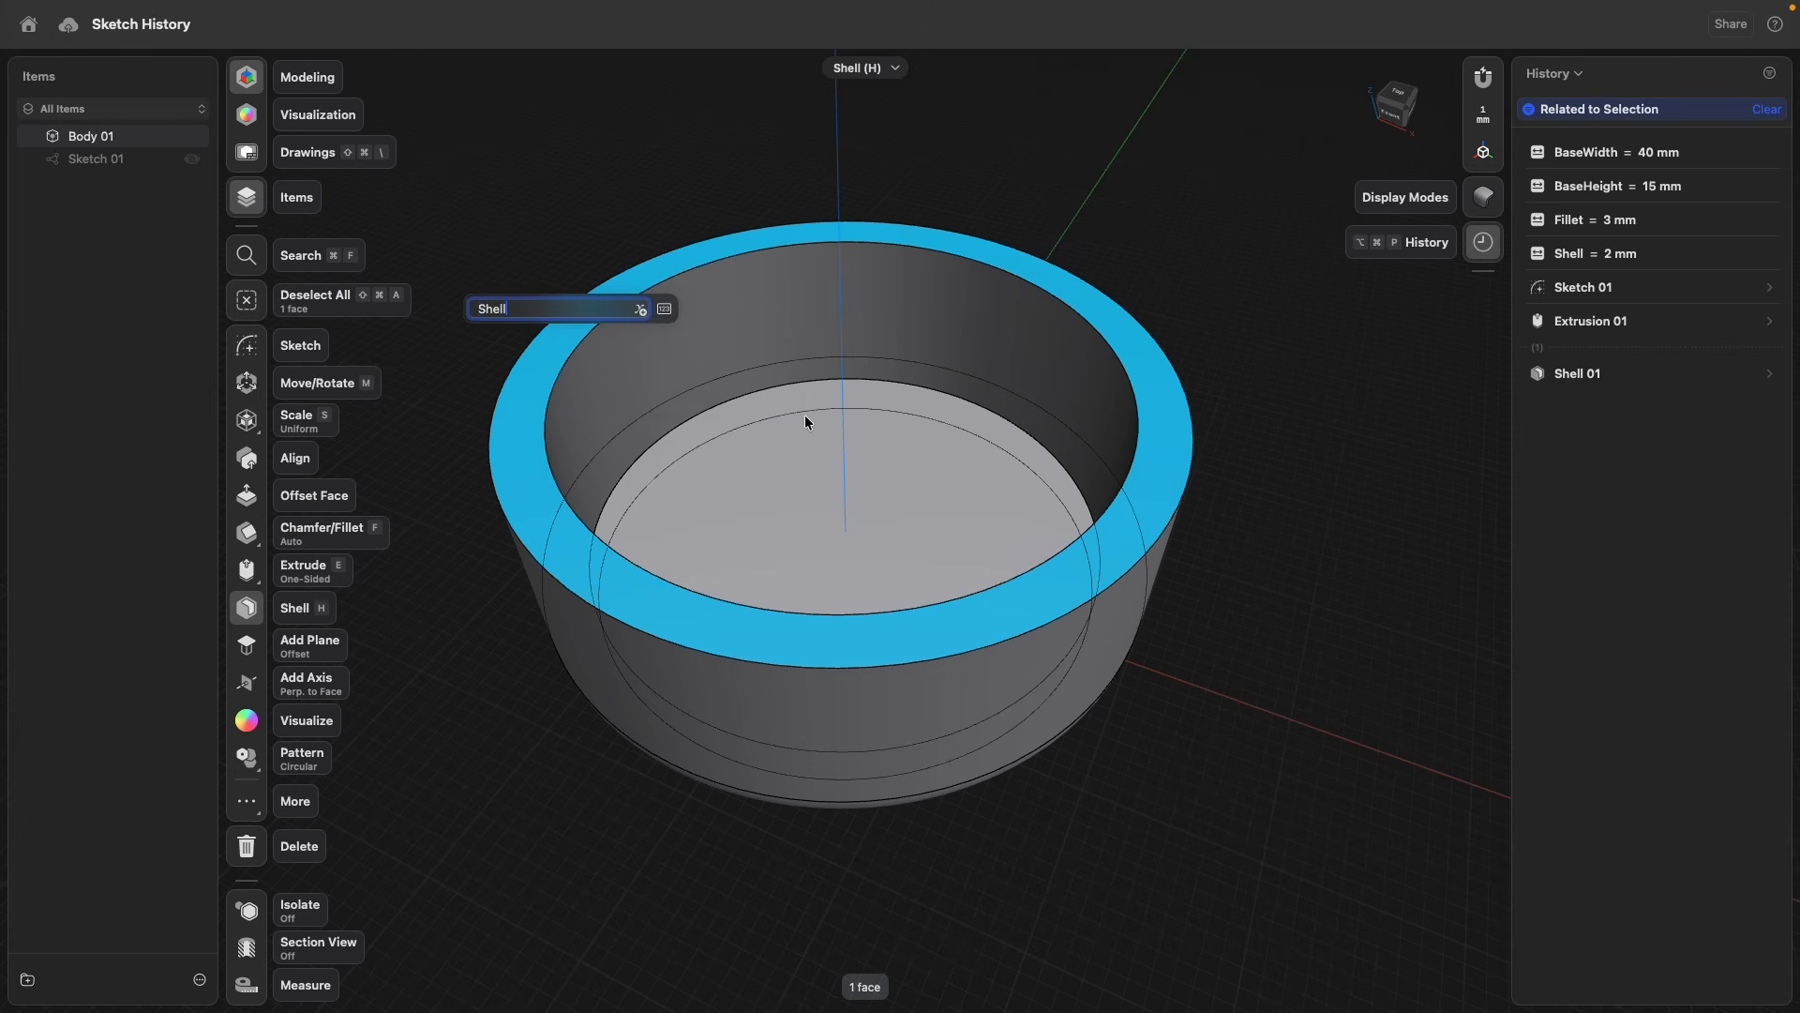
key("Return")
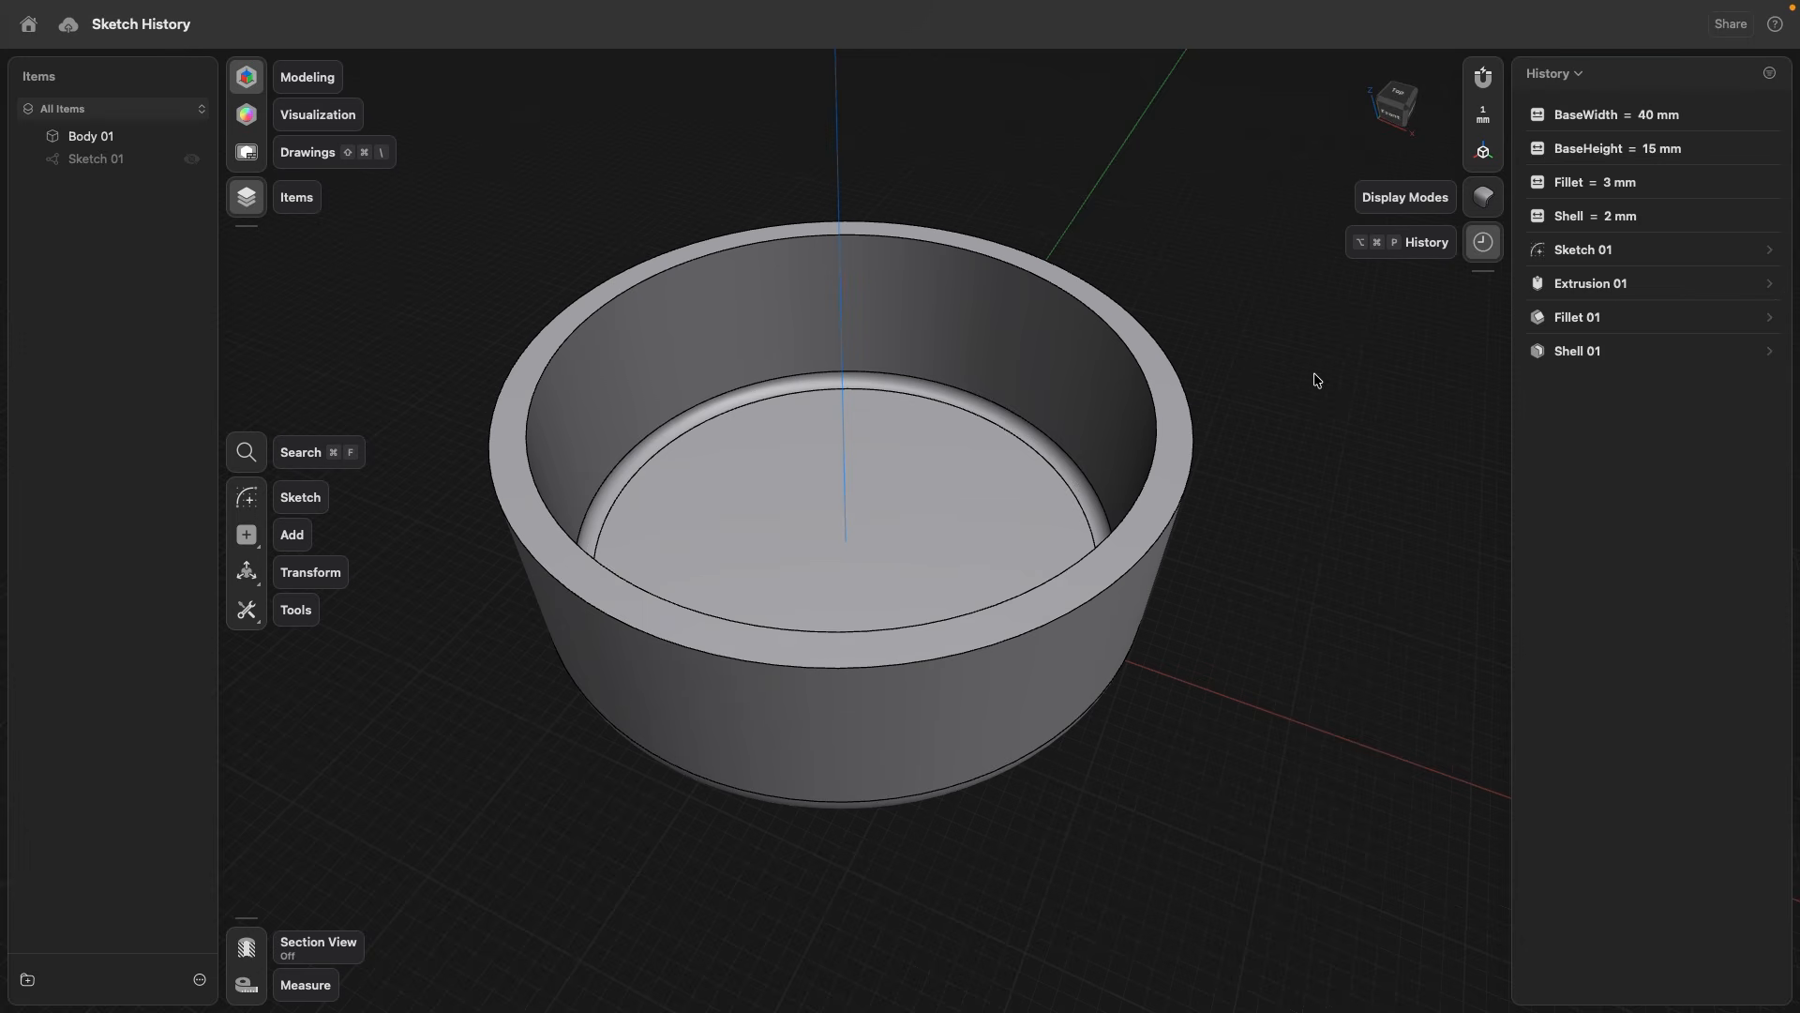
- Try the Shell variable at 3 mm and undo the change
left_click(1606, 217)
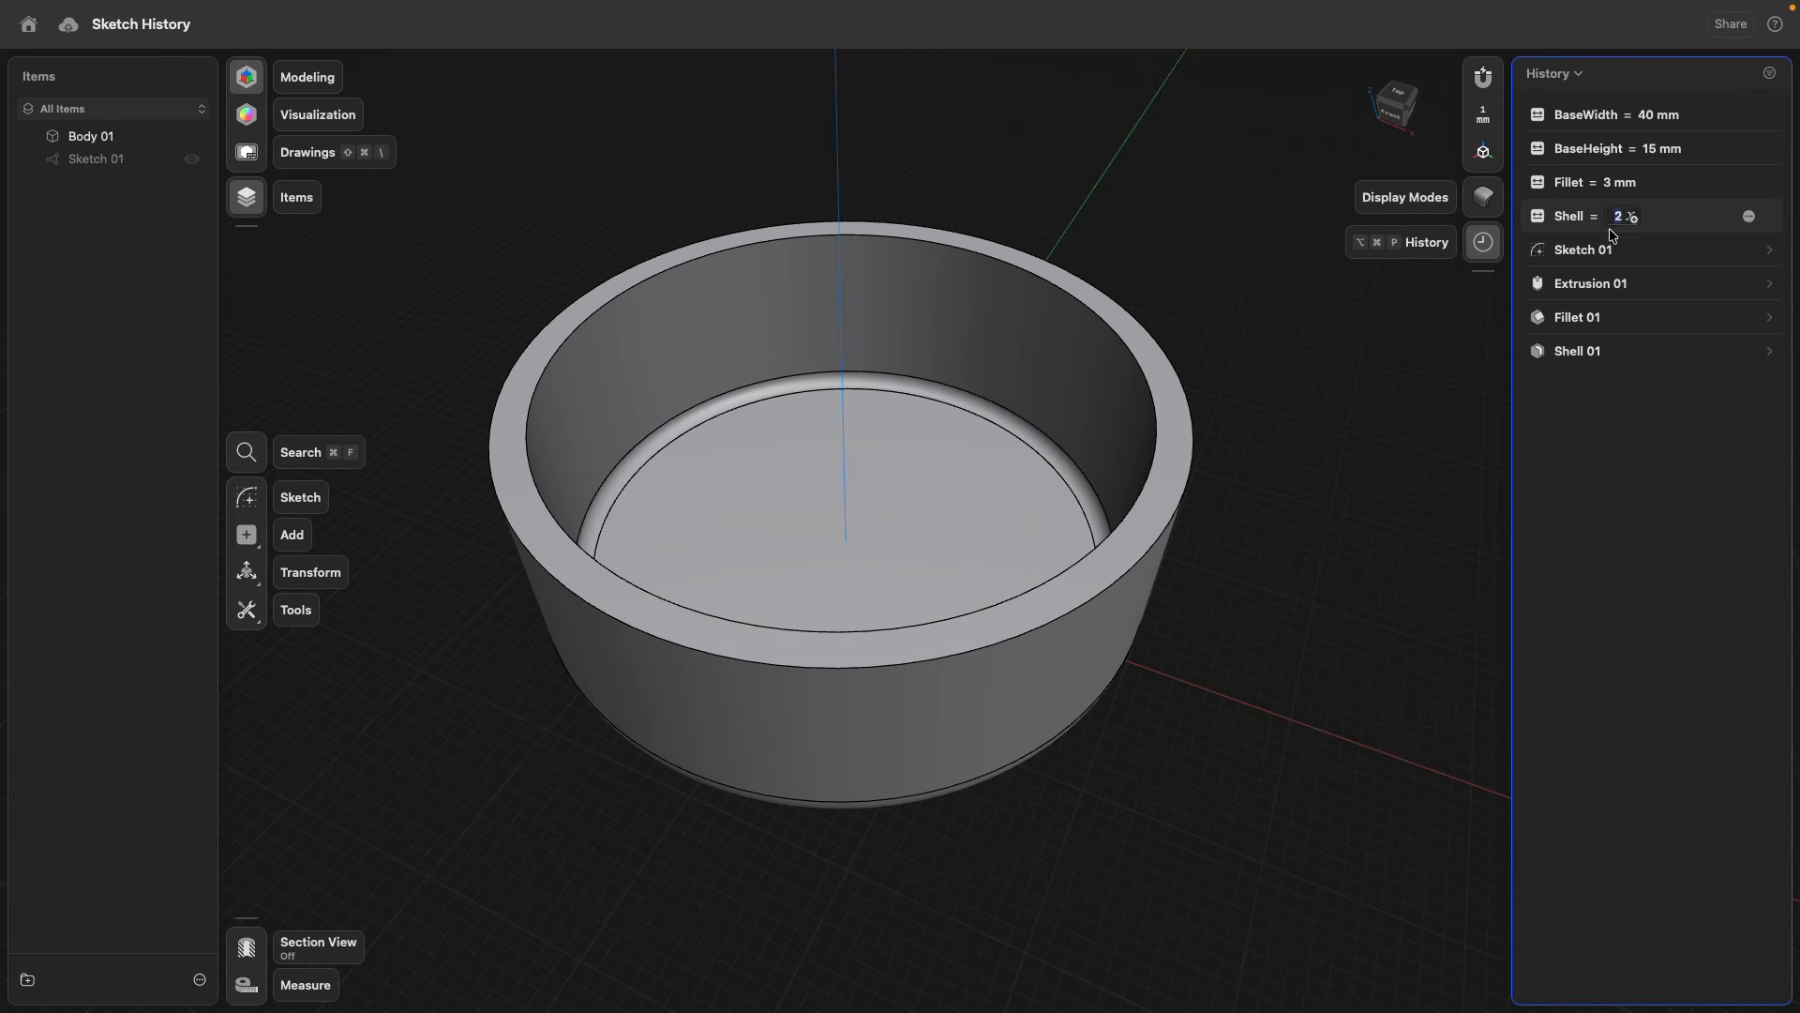
type("3")
key("Return")
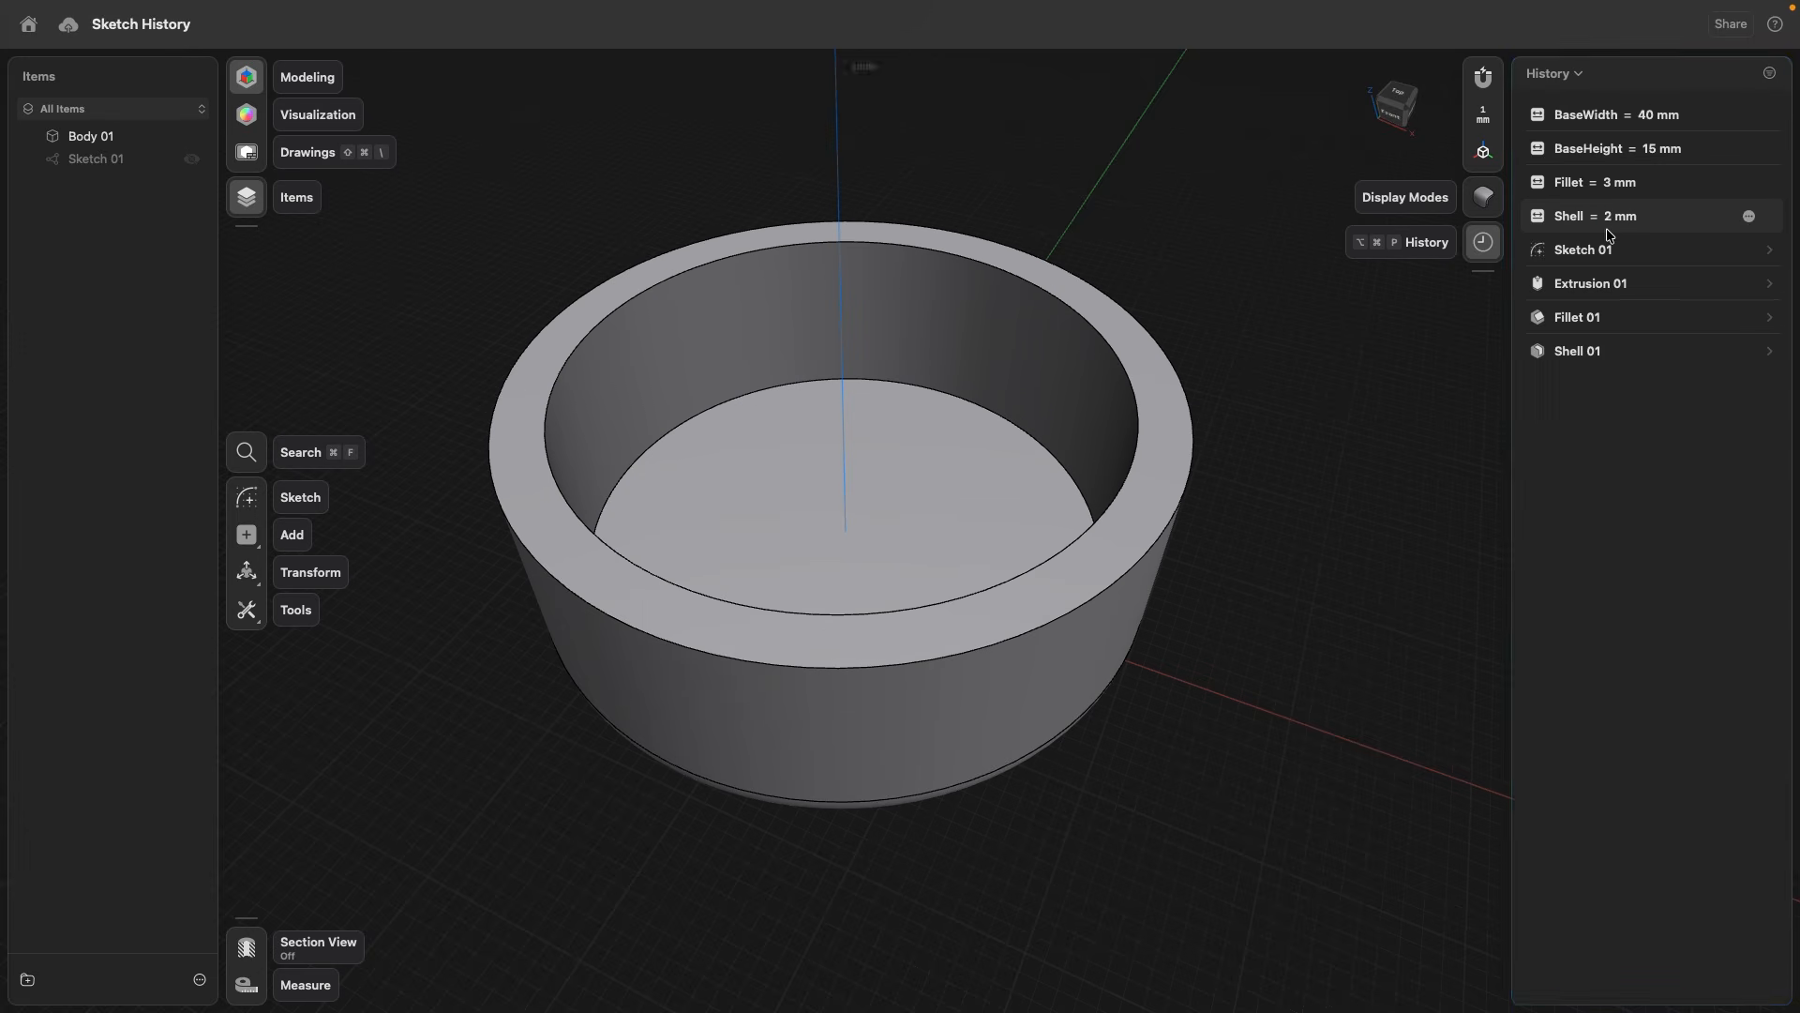
key("super+z")
- Start a new sketch on the vertical front plane through the container's centre
right_click_drag(1278, 347, 1343, 343)
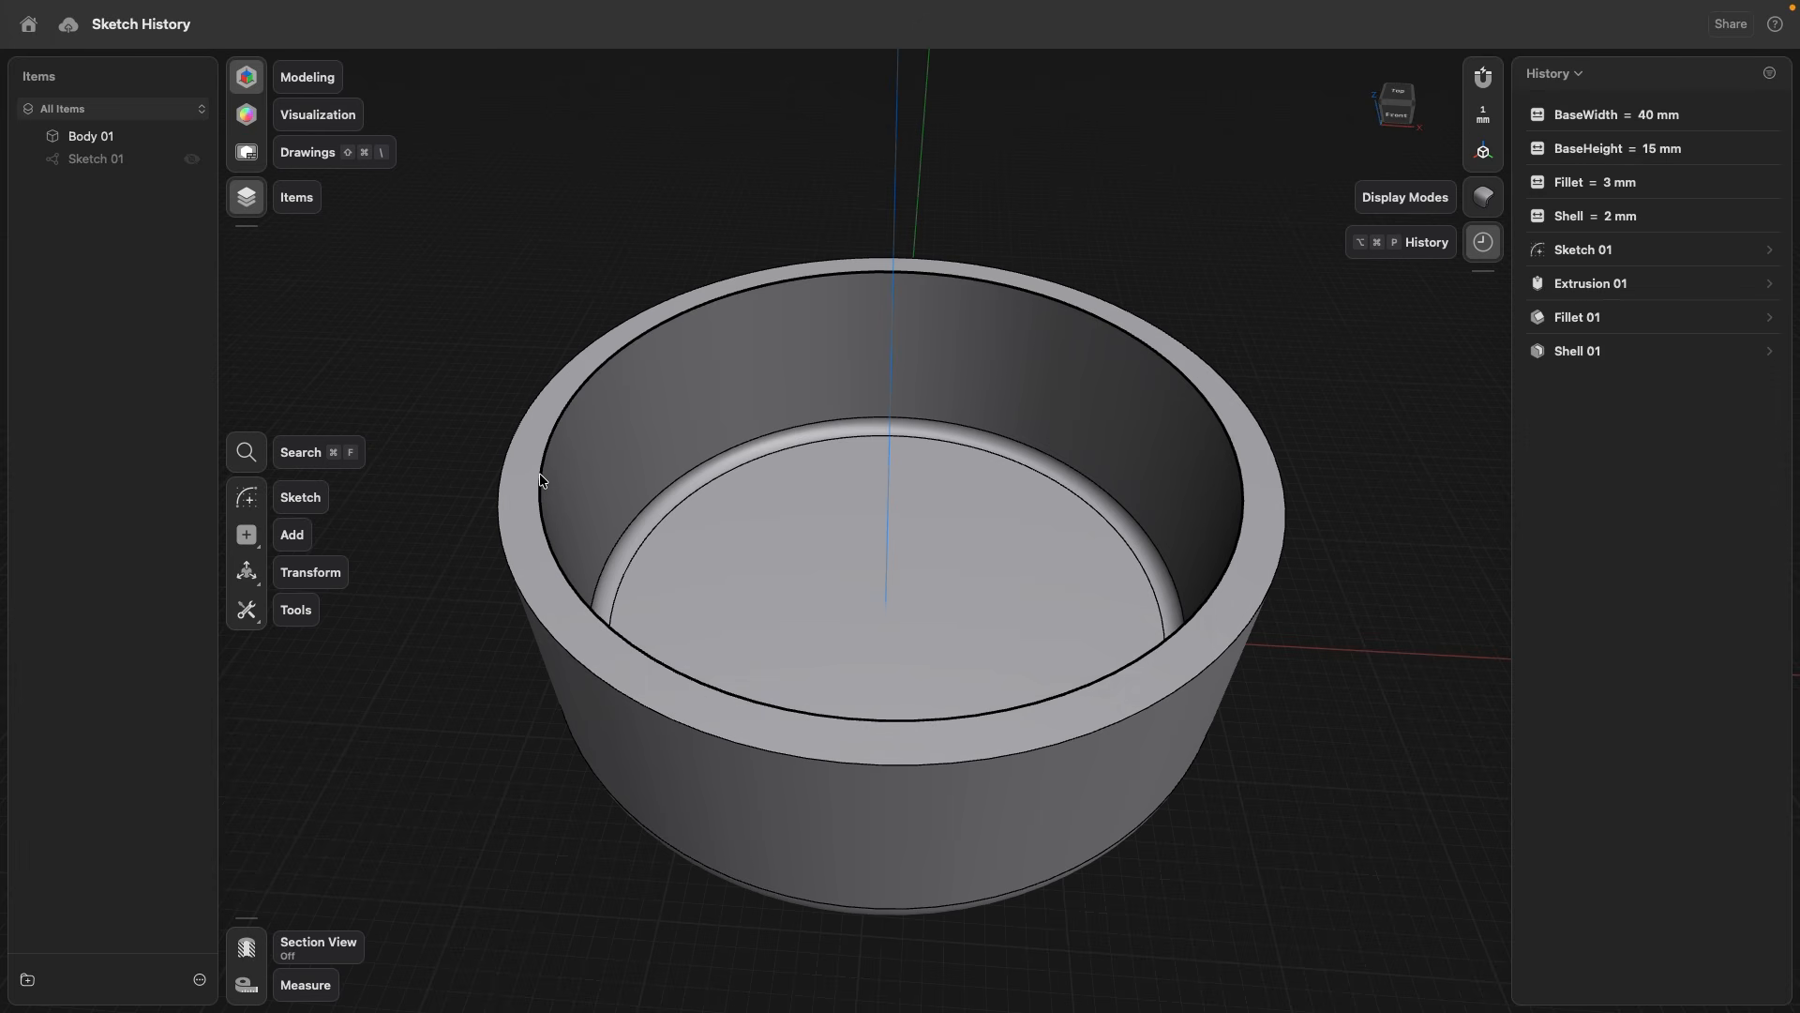
left_click(249, 497)
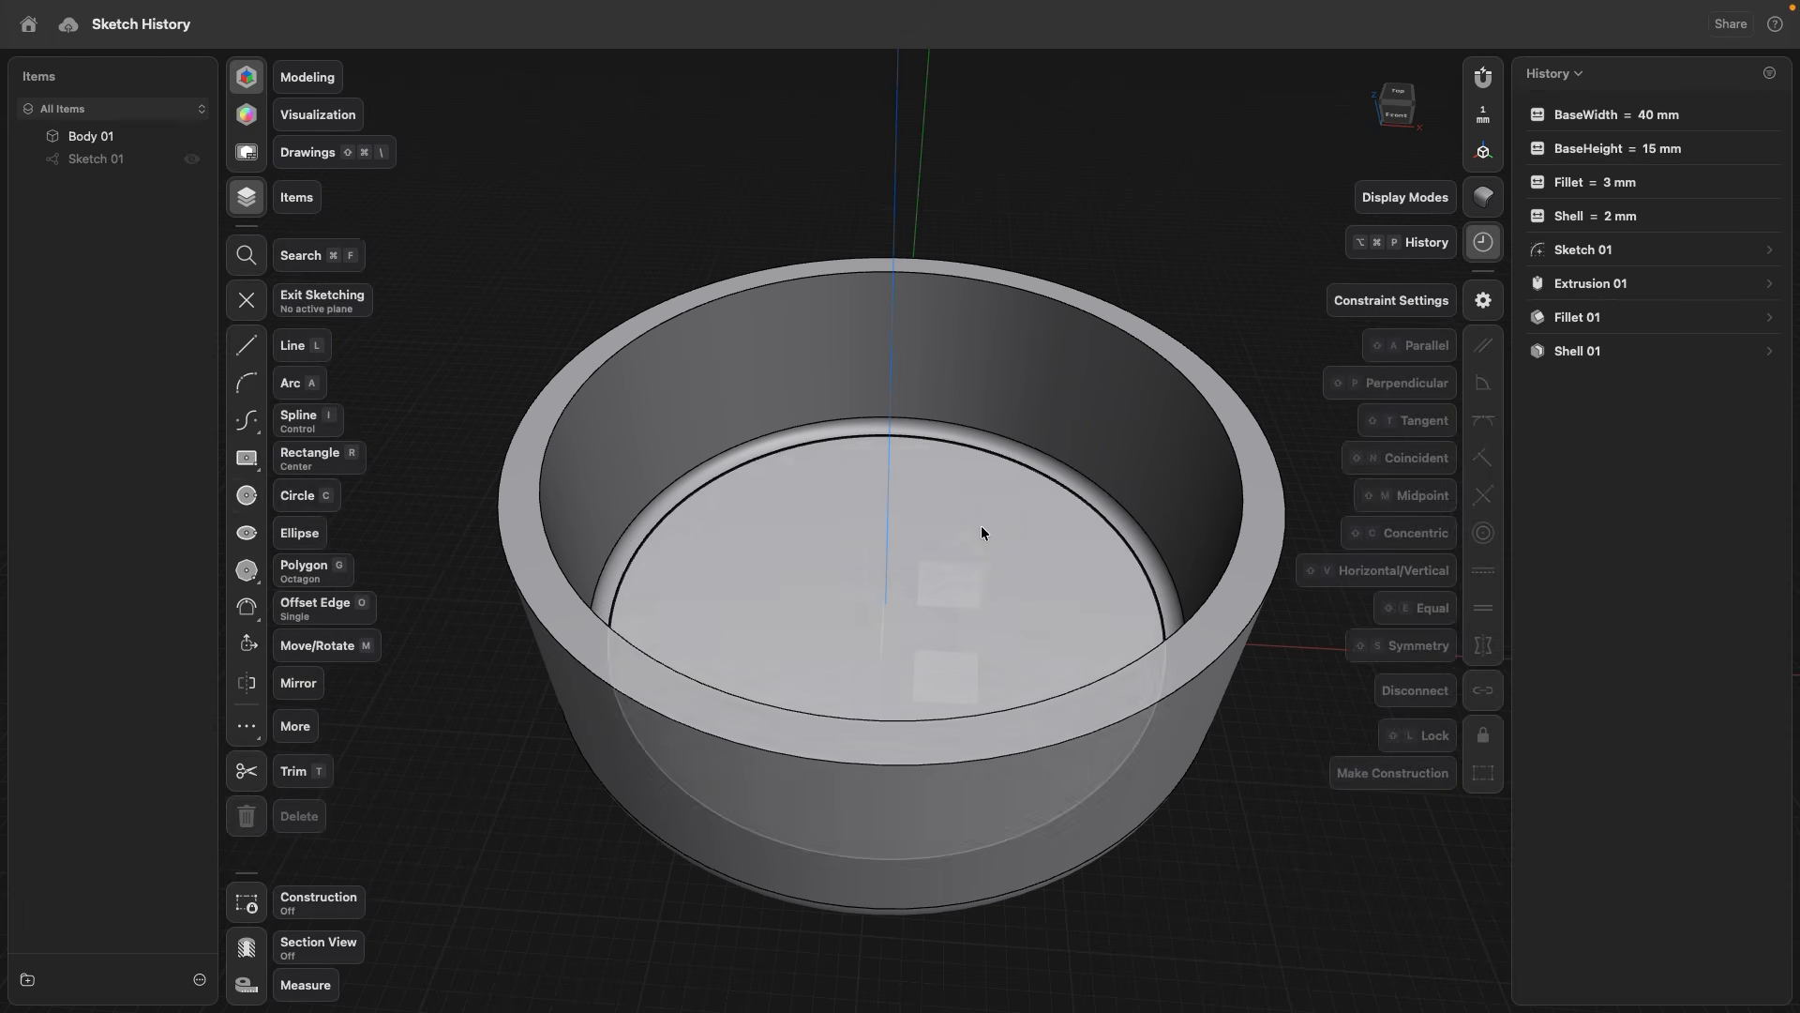
left_click(951, 578)
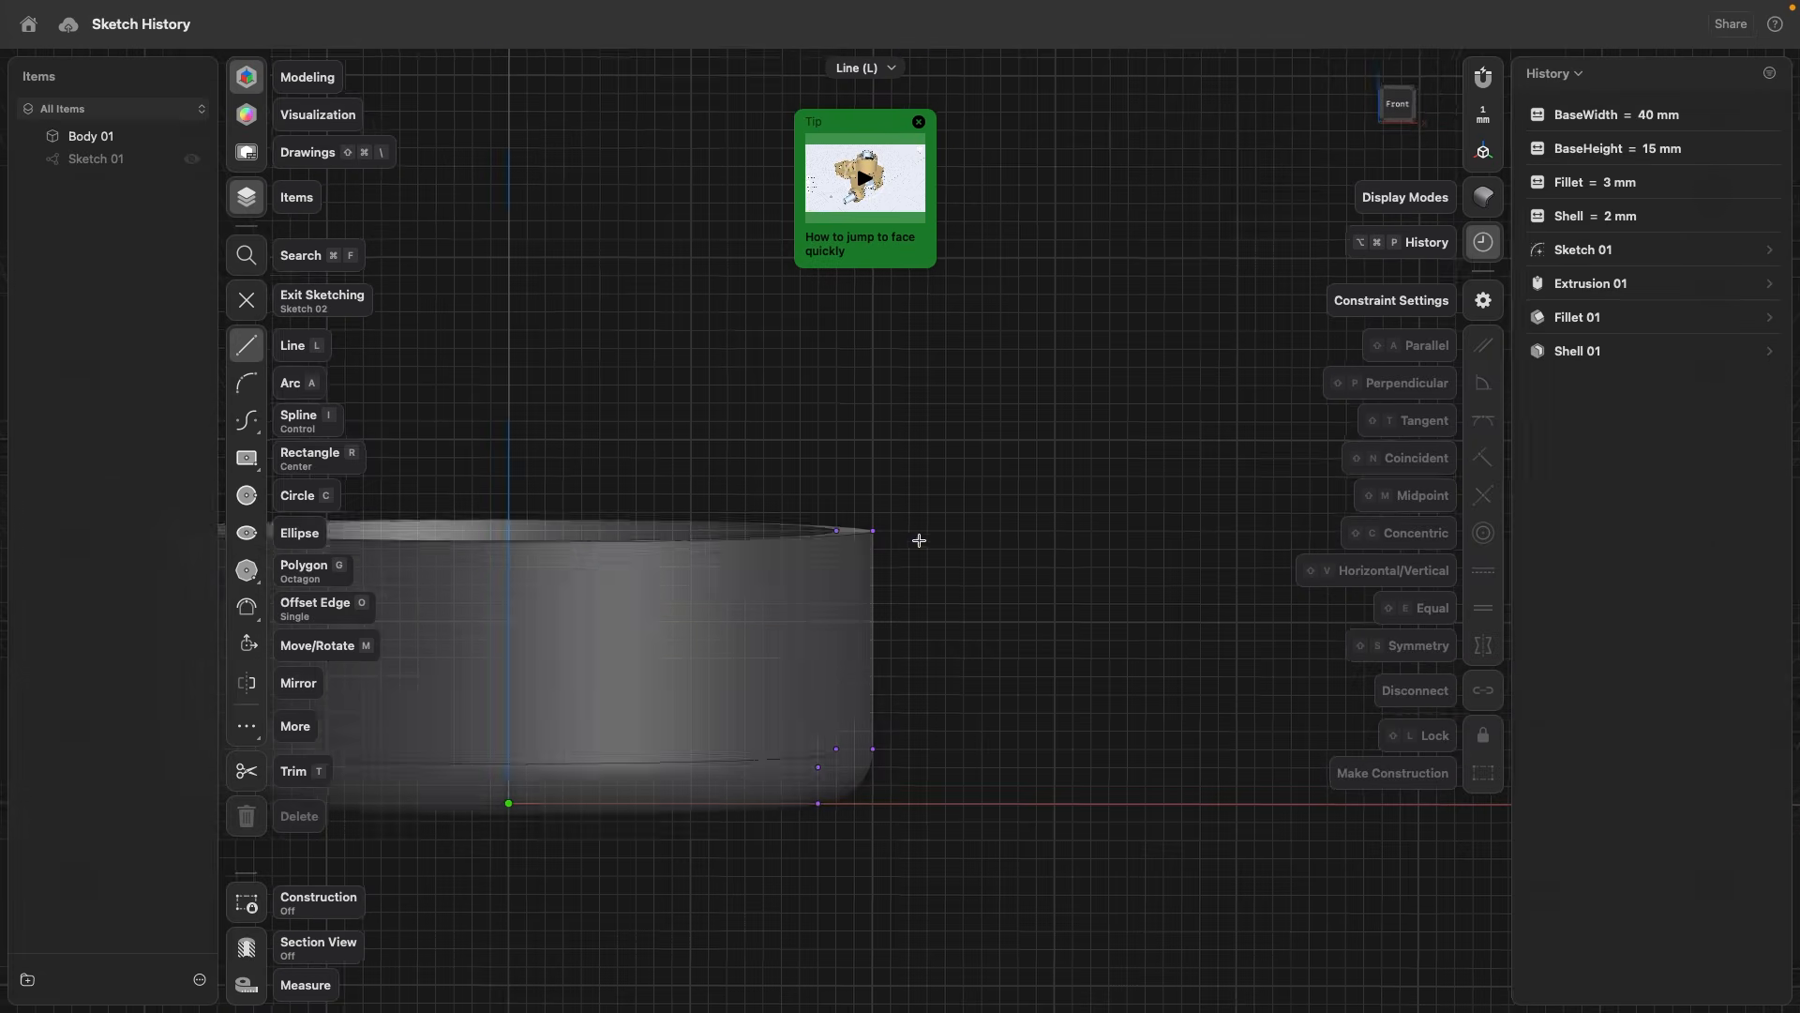
- Draw connected lines across the rim's thickness from its outer to inner edge and a short way down the inner wall
middle_click_drag(868, 434, 948, 456)
right_click_drag(988, 411, 965, 467)
middle_click_drag(967, 347, 942, 515)
scroll(943, 515, "up", 1)
mouse_move(882, 519)
right_mouse_down()
mouse_move(949, 525)
mouse_move(859, 523)
mouse_move(900, 482)
mouse_move(889, 513)
right_mouse_up()
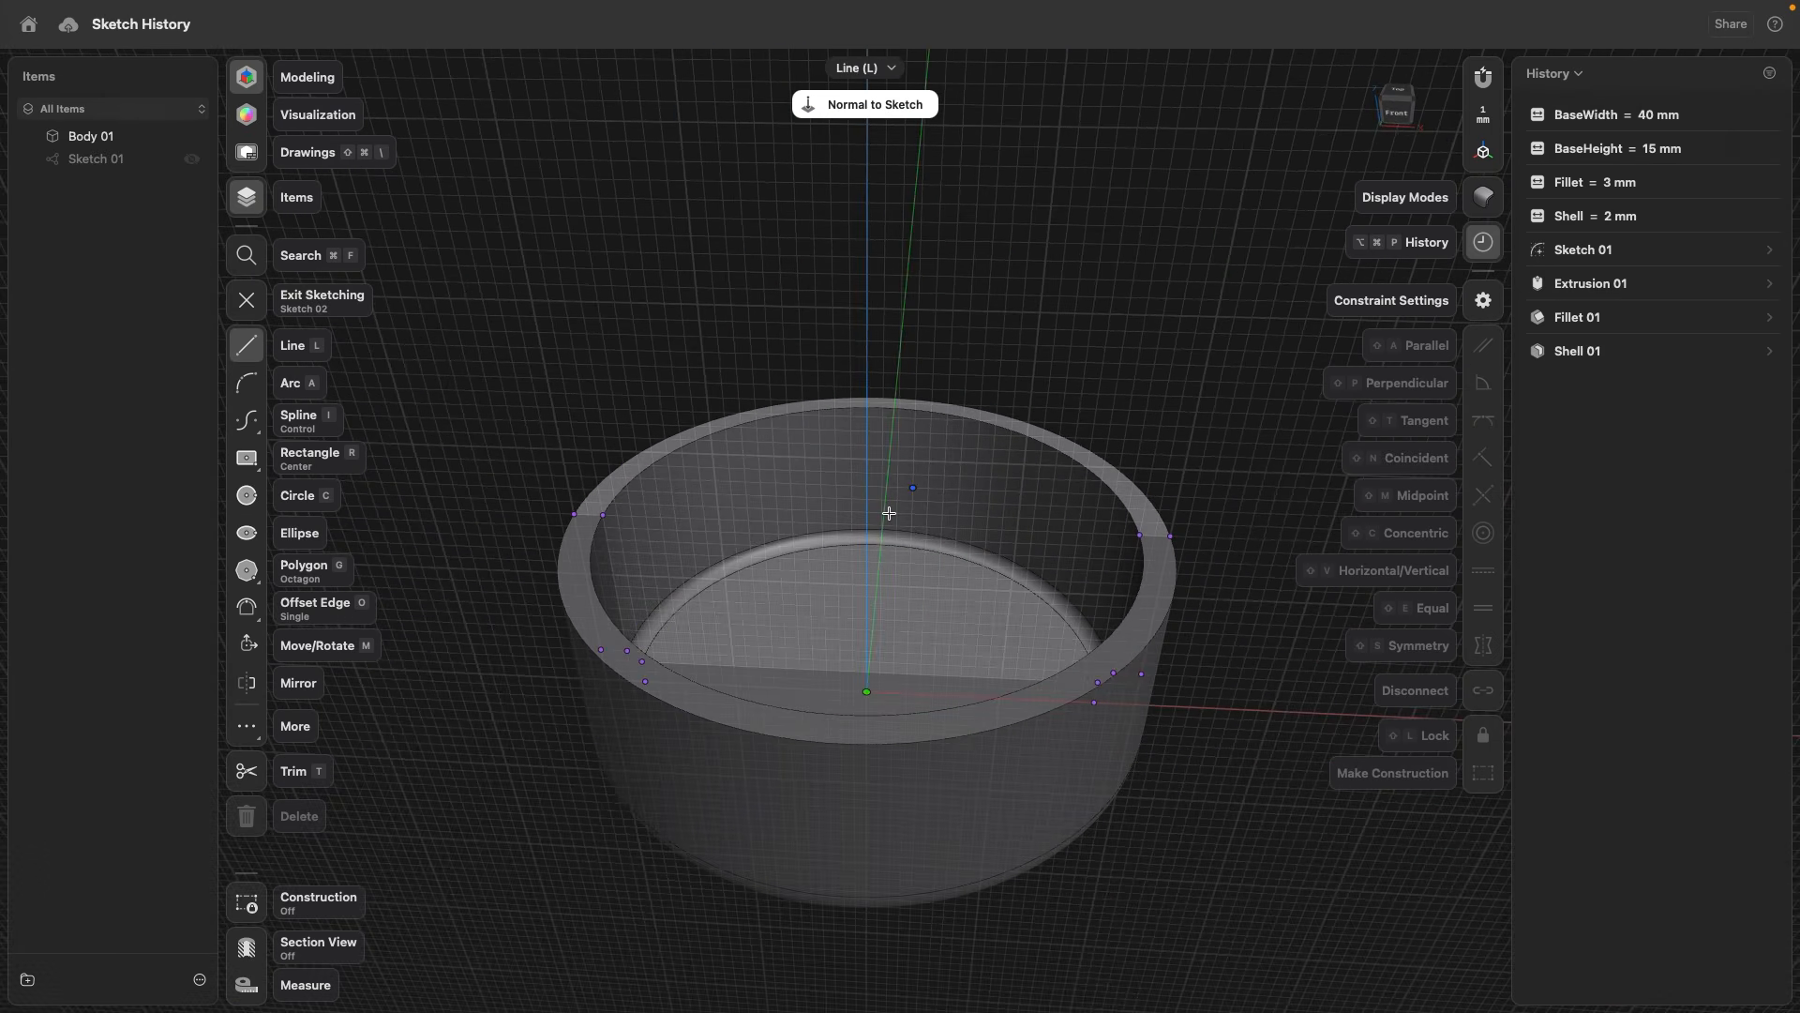
scroll(570, 513, "up", 1)
left_click(570, 513)
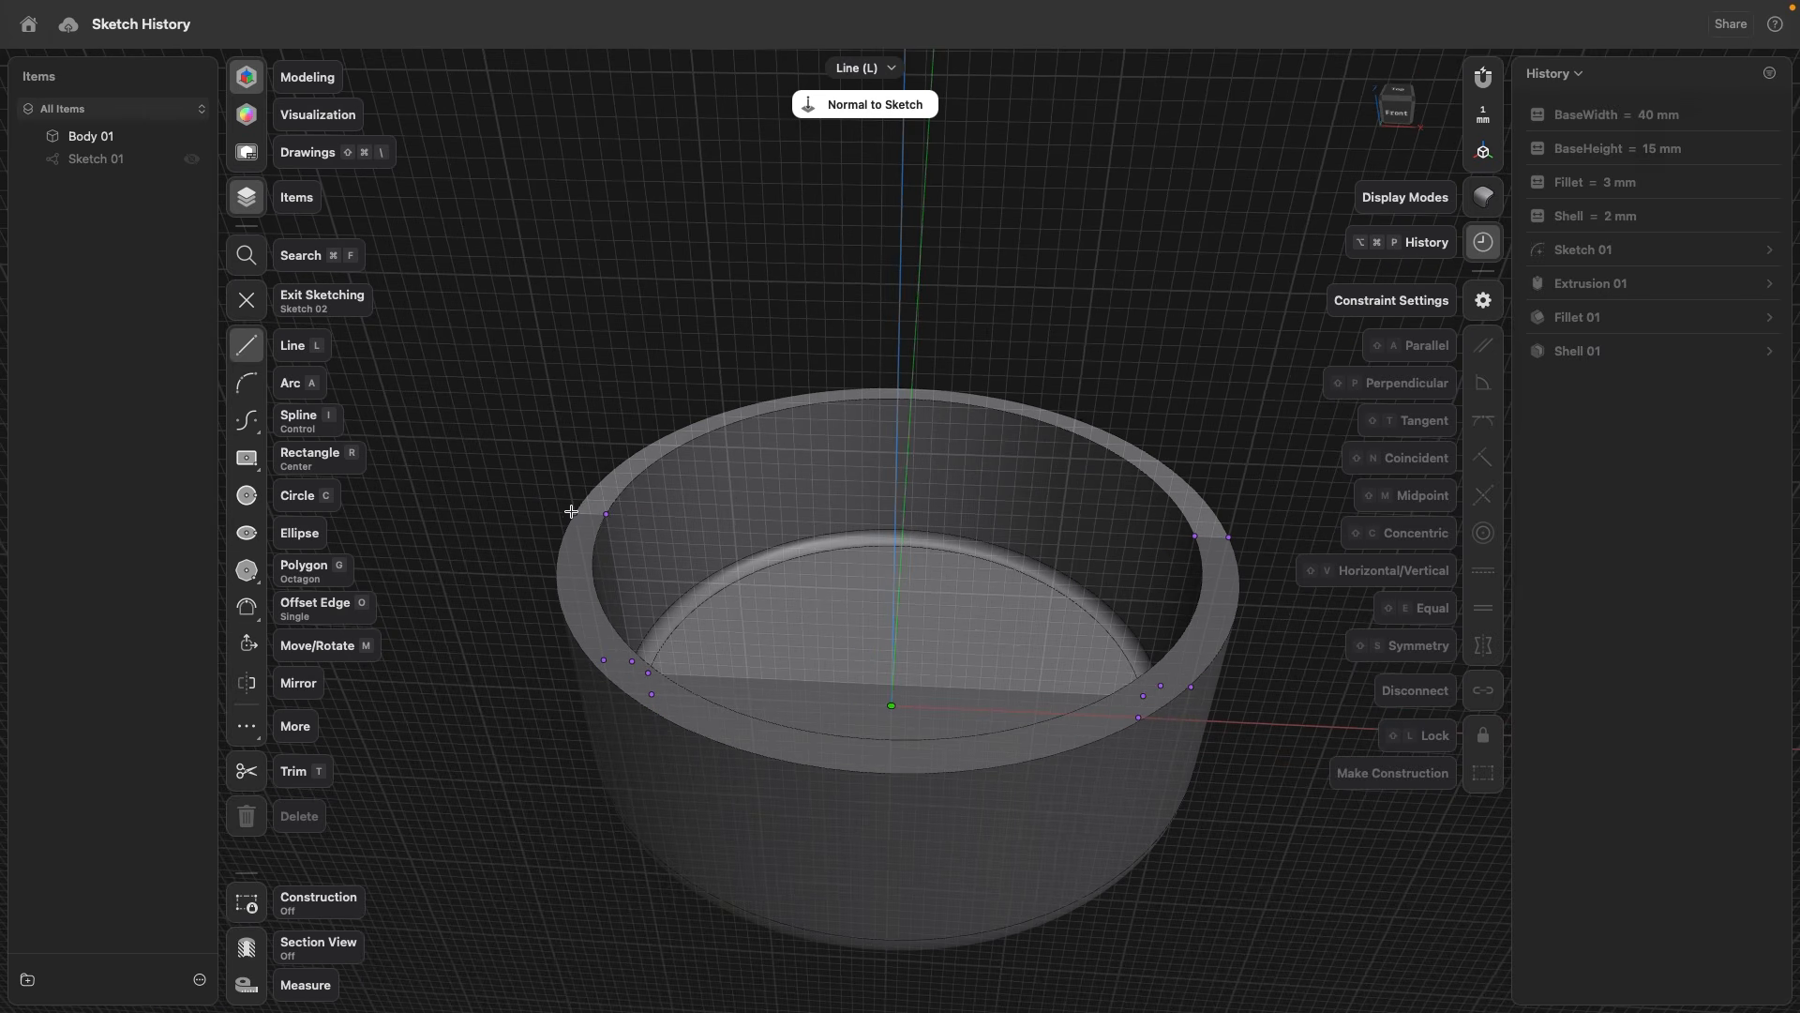
scroll(596, 513, "up", 2)
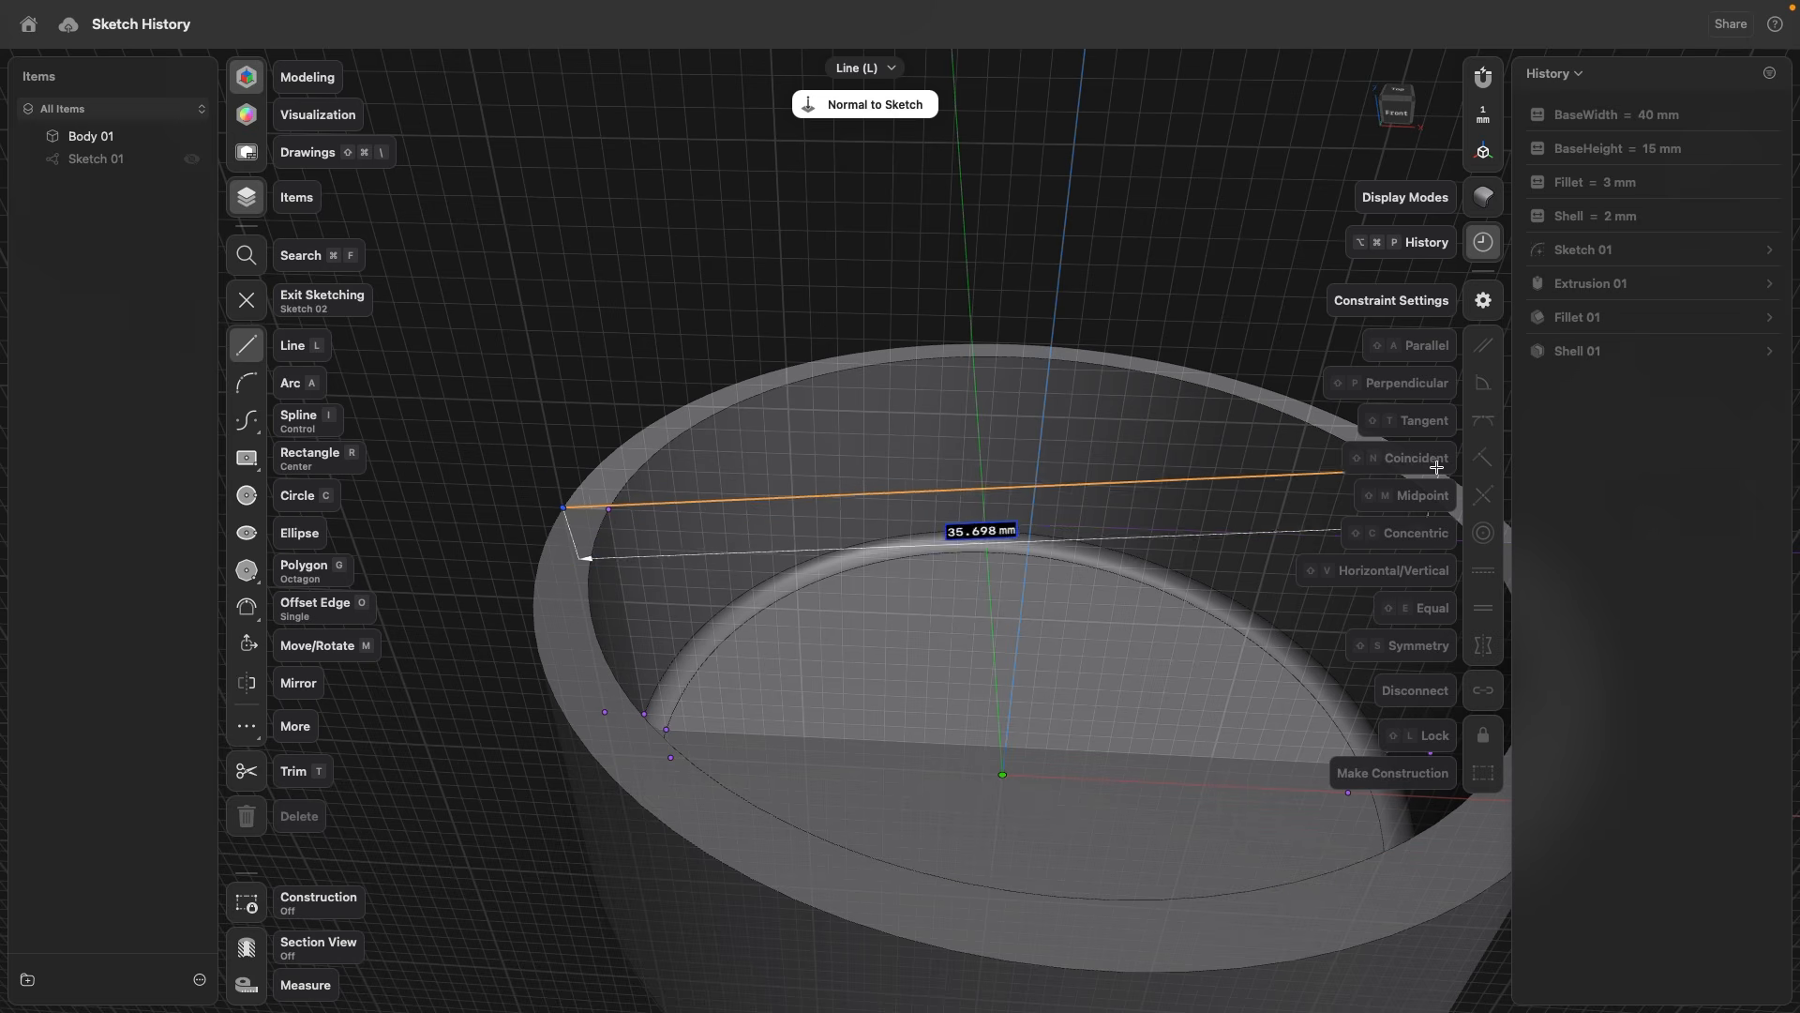
left_click(609, 508)
double_click(620, 589)
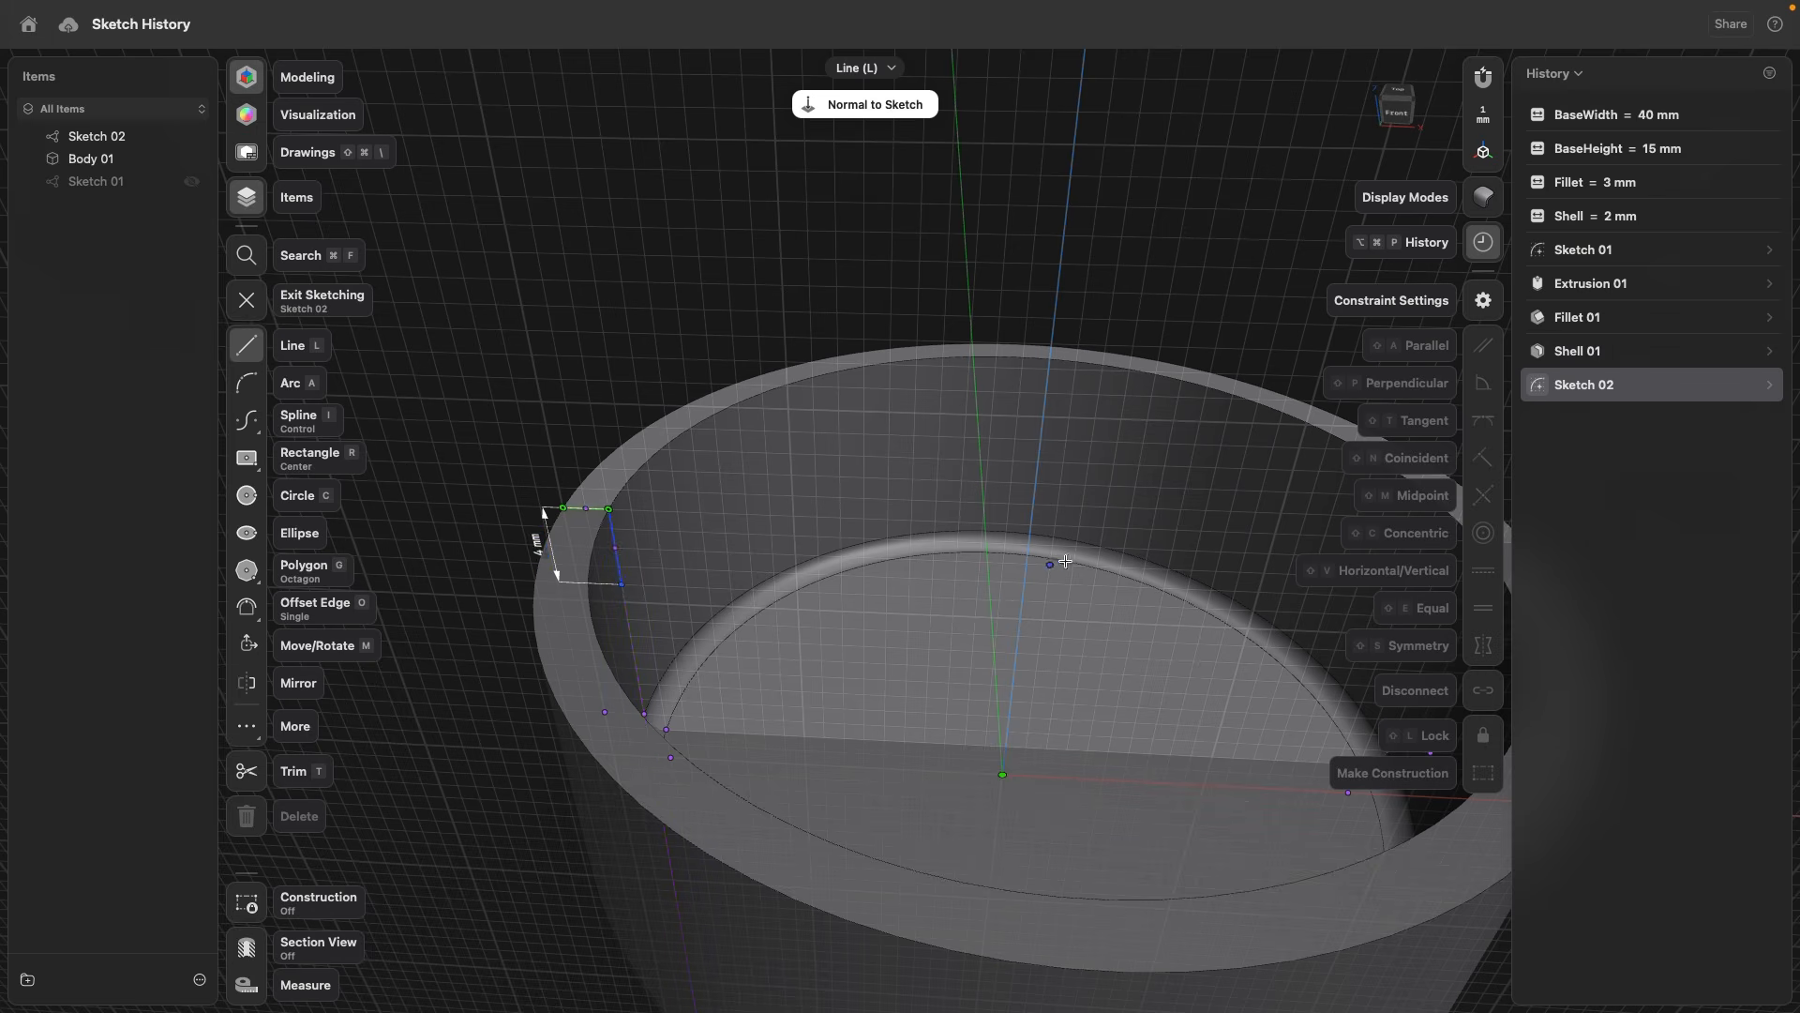
- Draw a line from the lower end of the wall line across the container to the opposite inner wall
middle_click_drag(1065, 560, 867, 566)
middle_click_drag(655, 586, 733, 563)
left_click(525, 563)
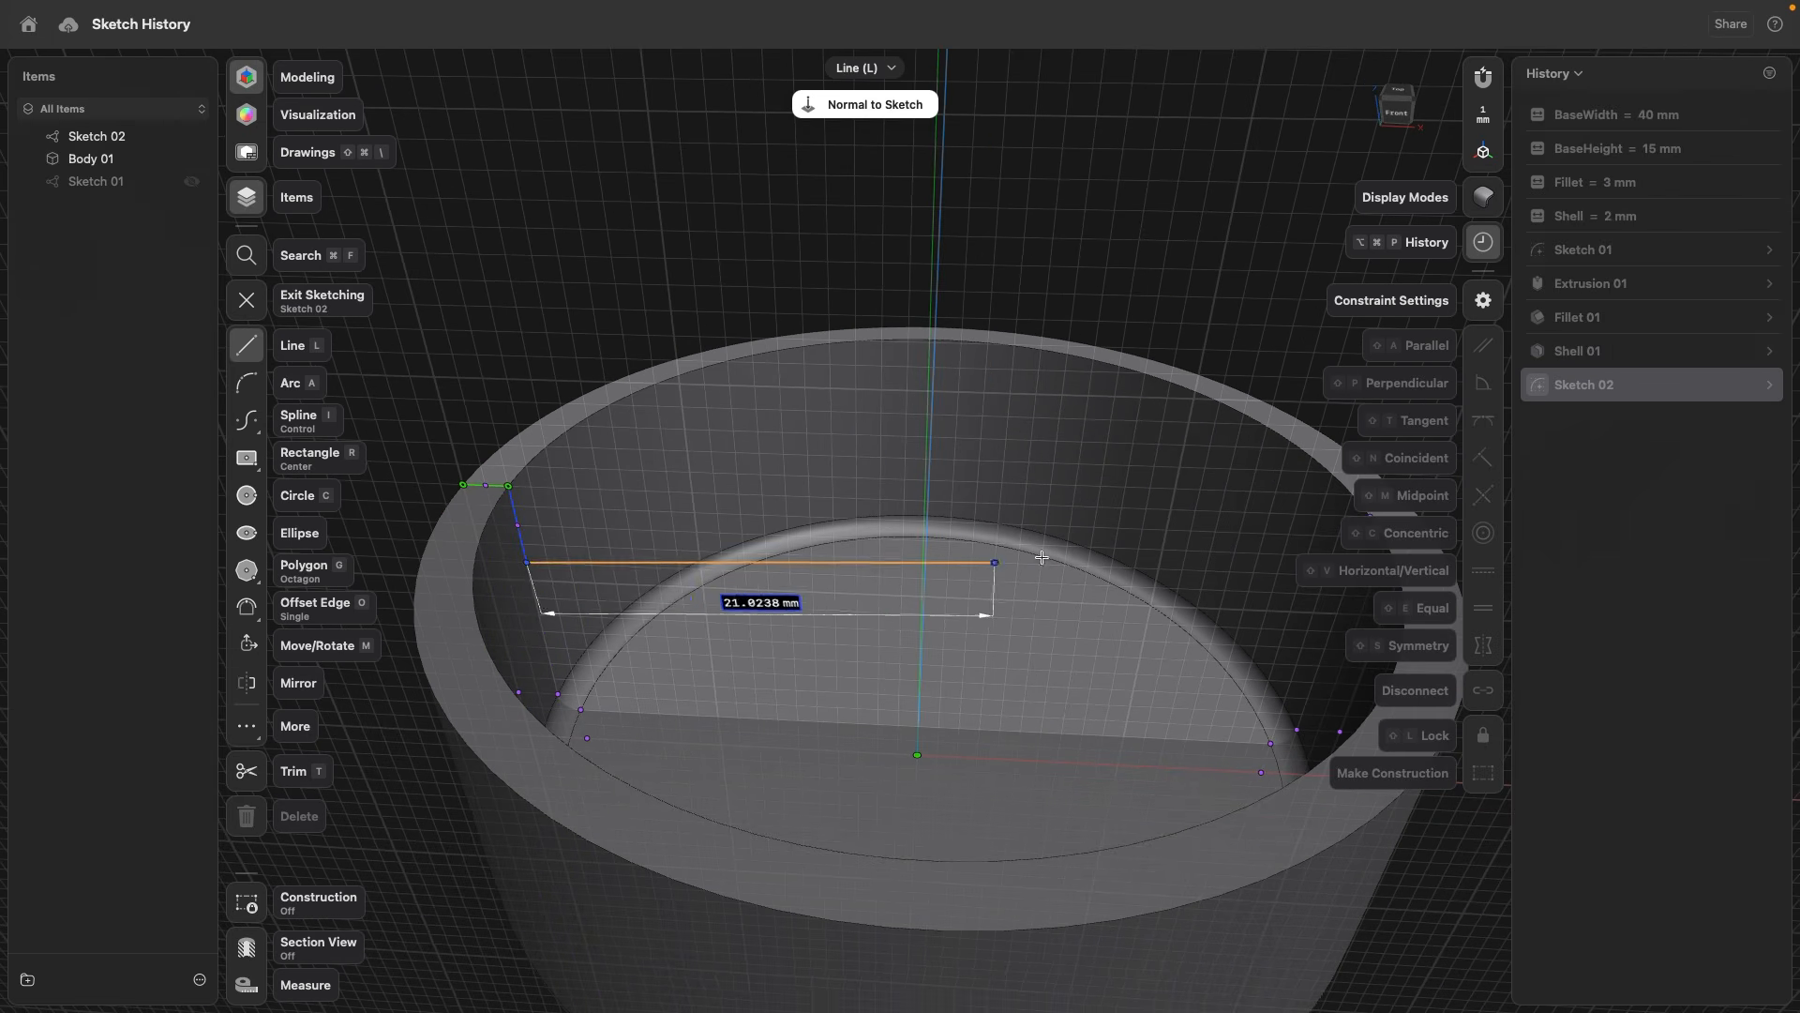
middle_click_drag(1282, 563, 876, 562)
right_click_drag(840, 587, 894, 583)
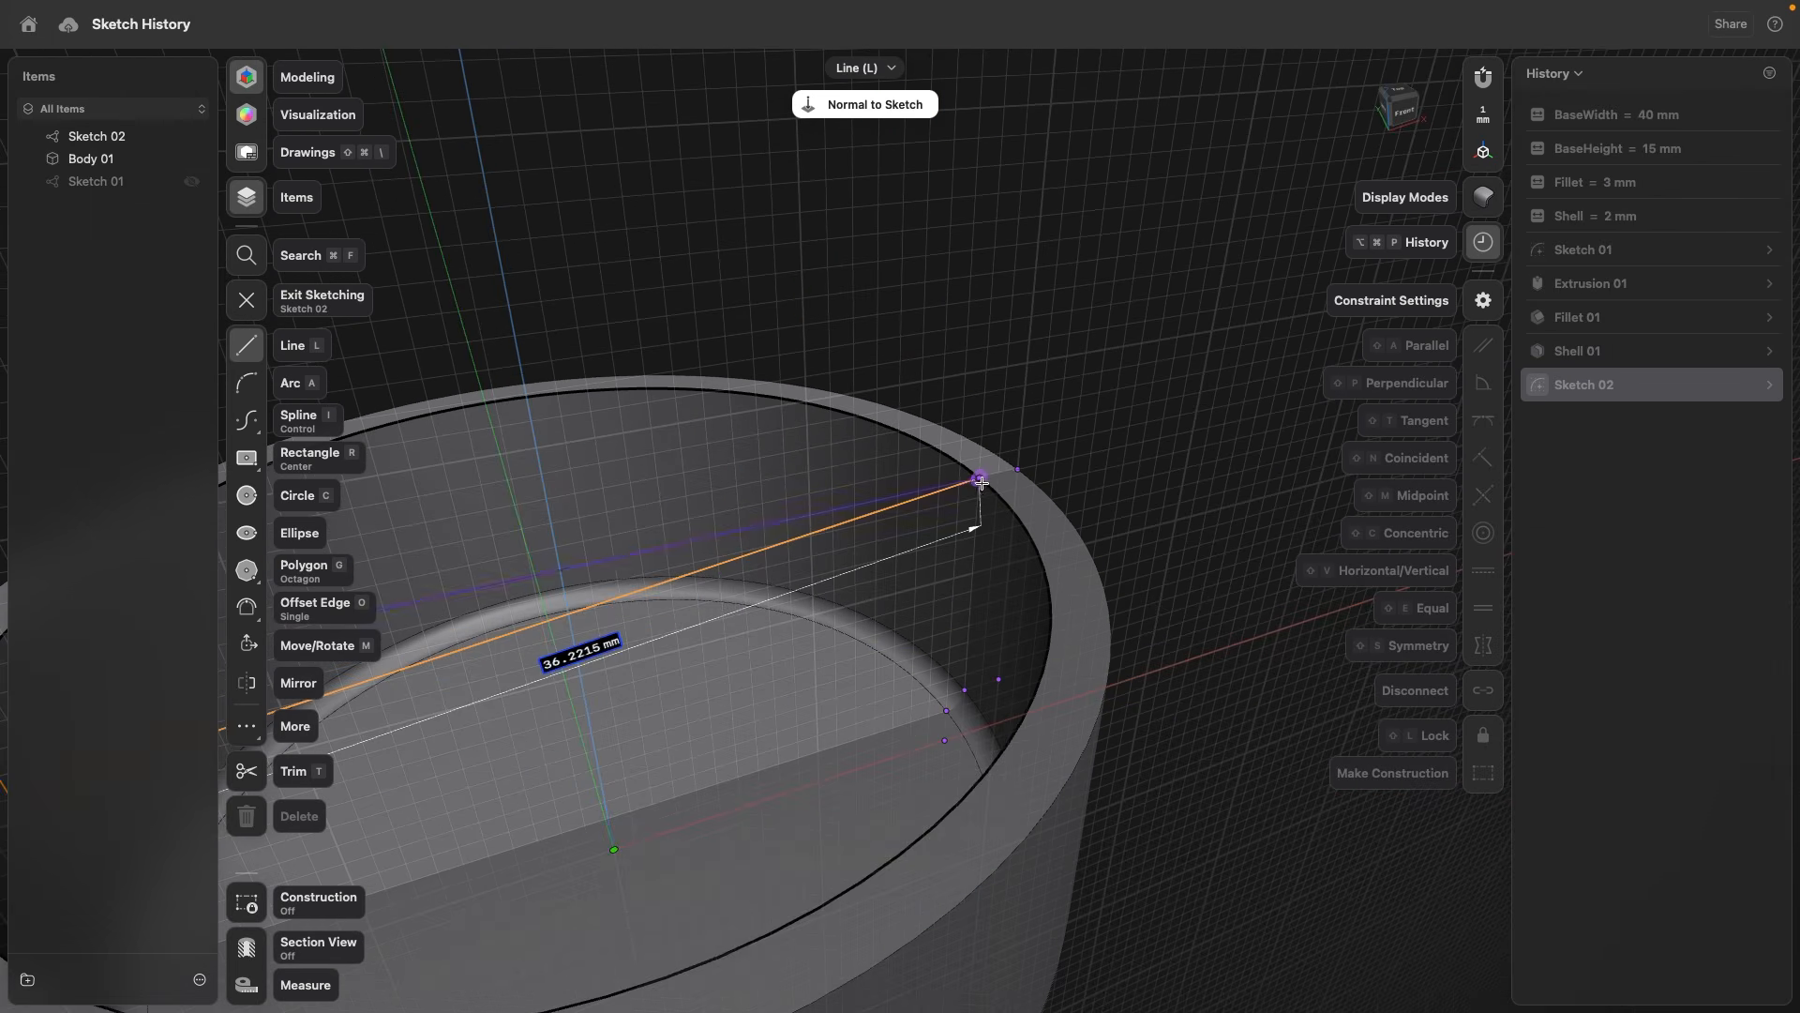
left_click(974, 555)
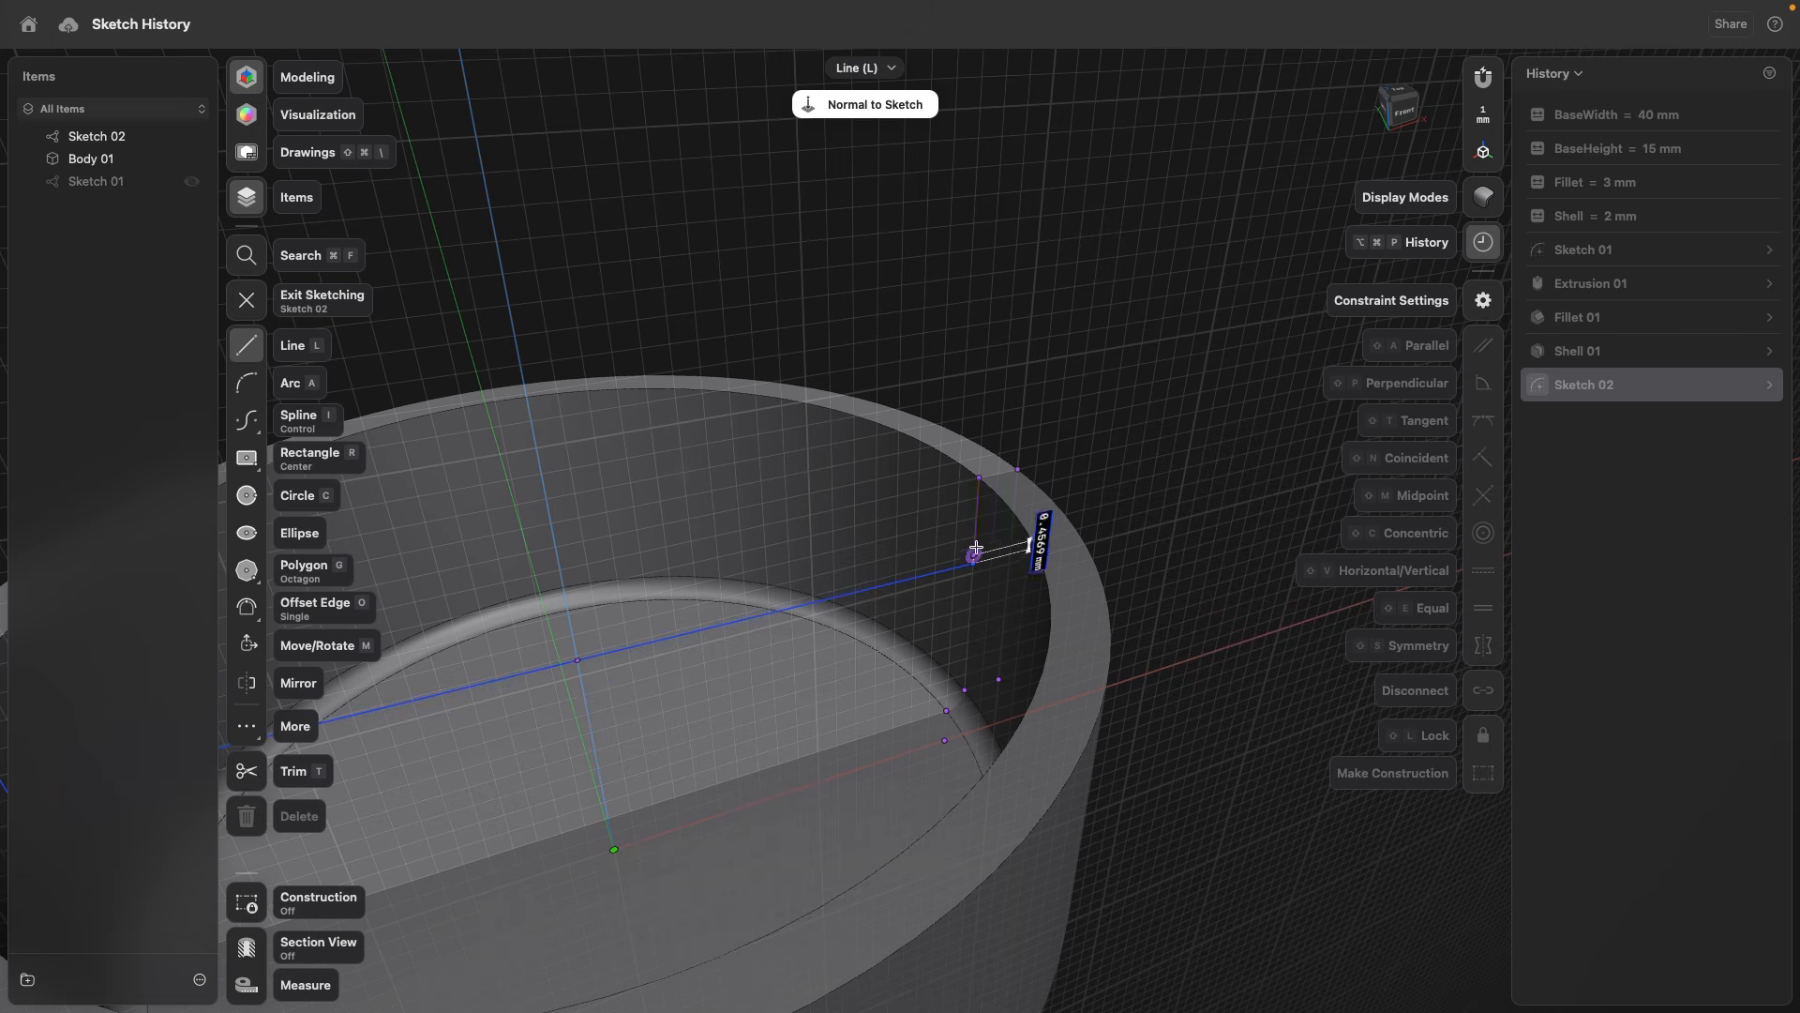
- Close the cap profile with lines up the inner wall, over the opposite rim, upward, across above the container and down to the starting point
left_click(978, 479)
left_click(1017, 469)
left_click(1034, 267)
middle_click_drag(712, 273, 1219, 184)
left_click(383, 377)
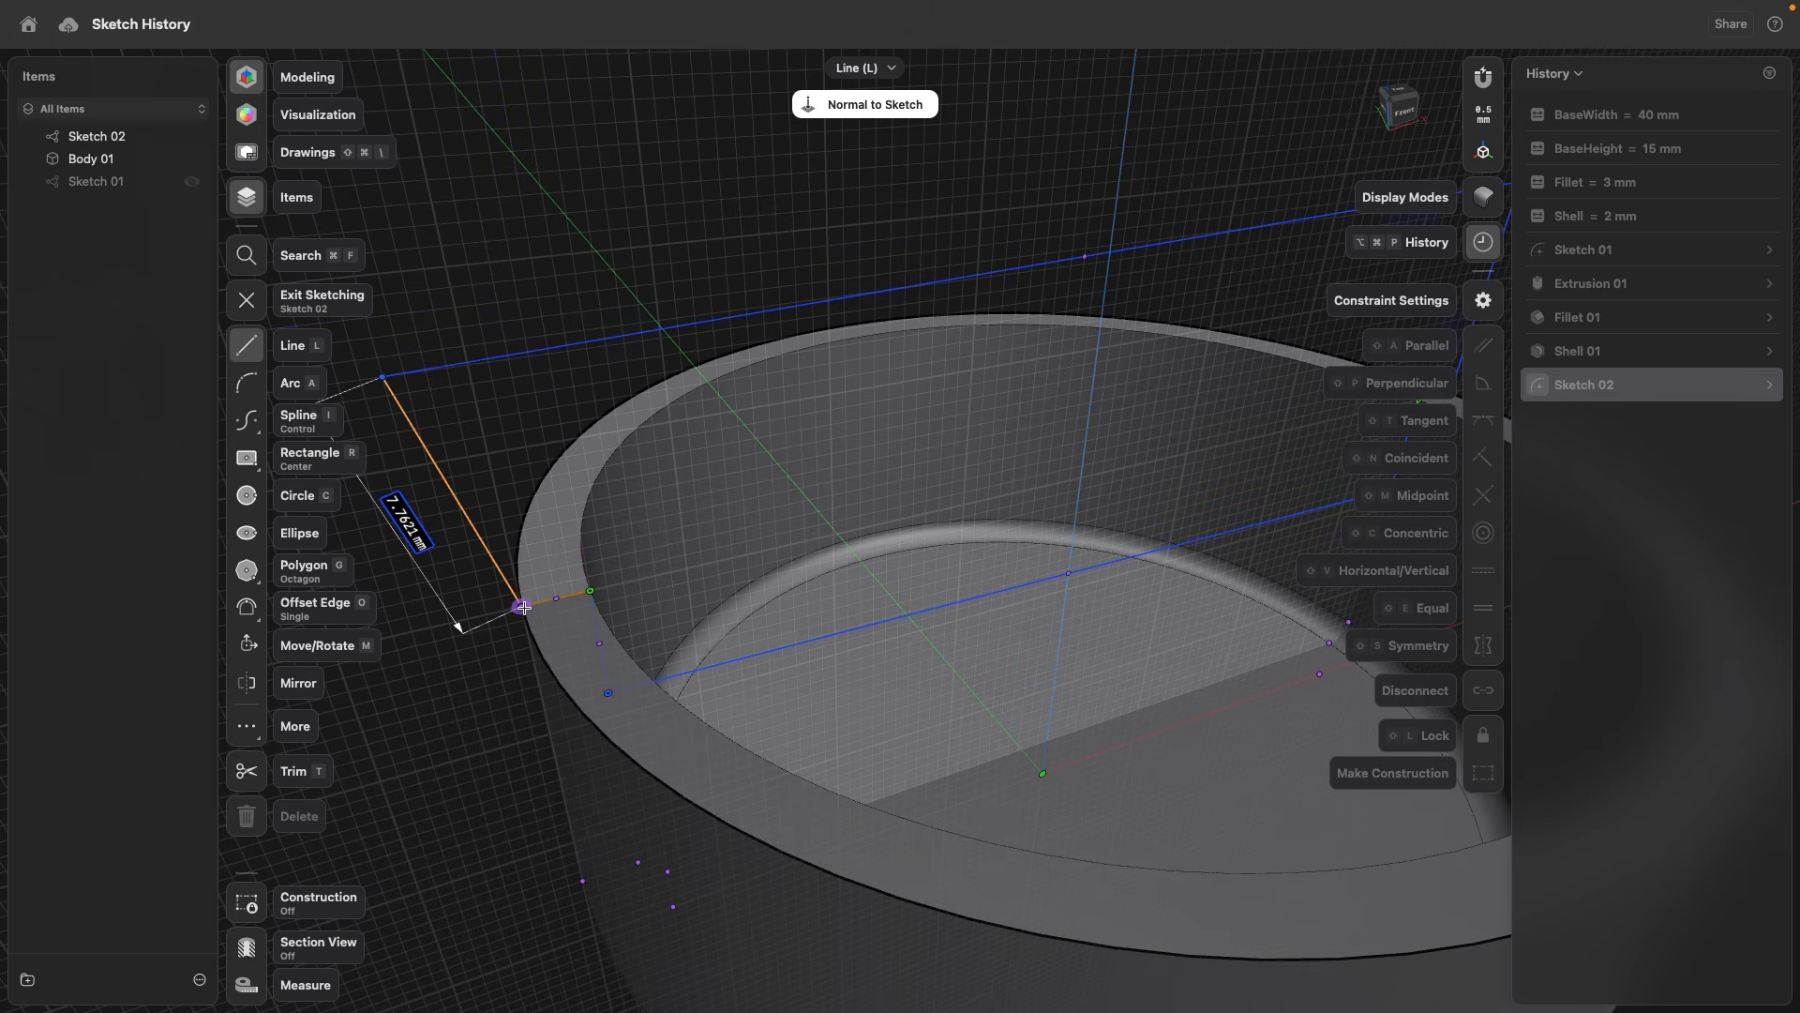
left_click(523, 607)
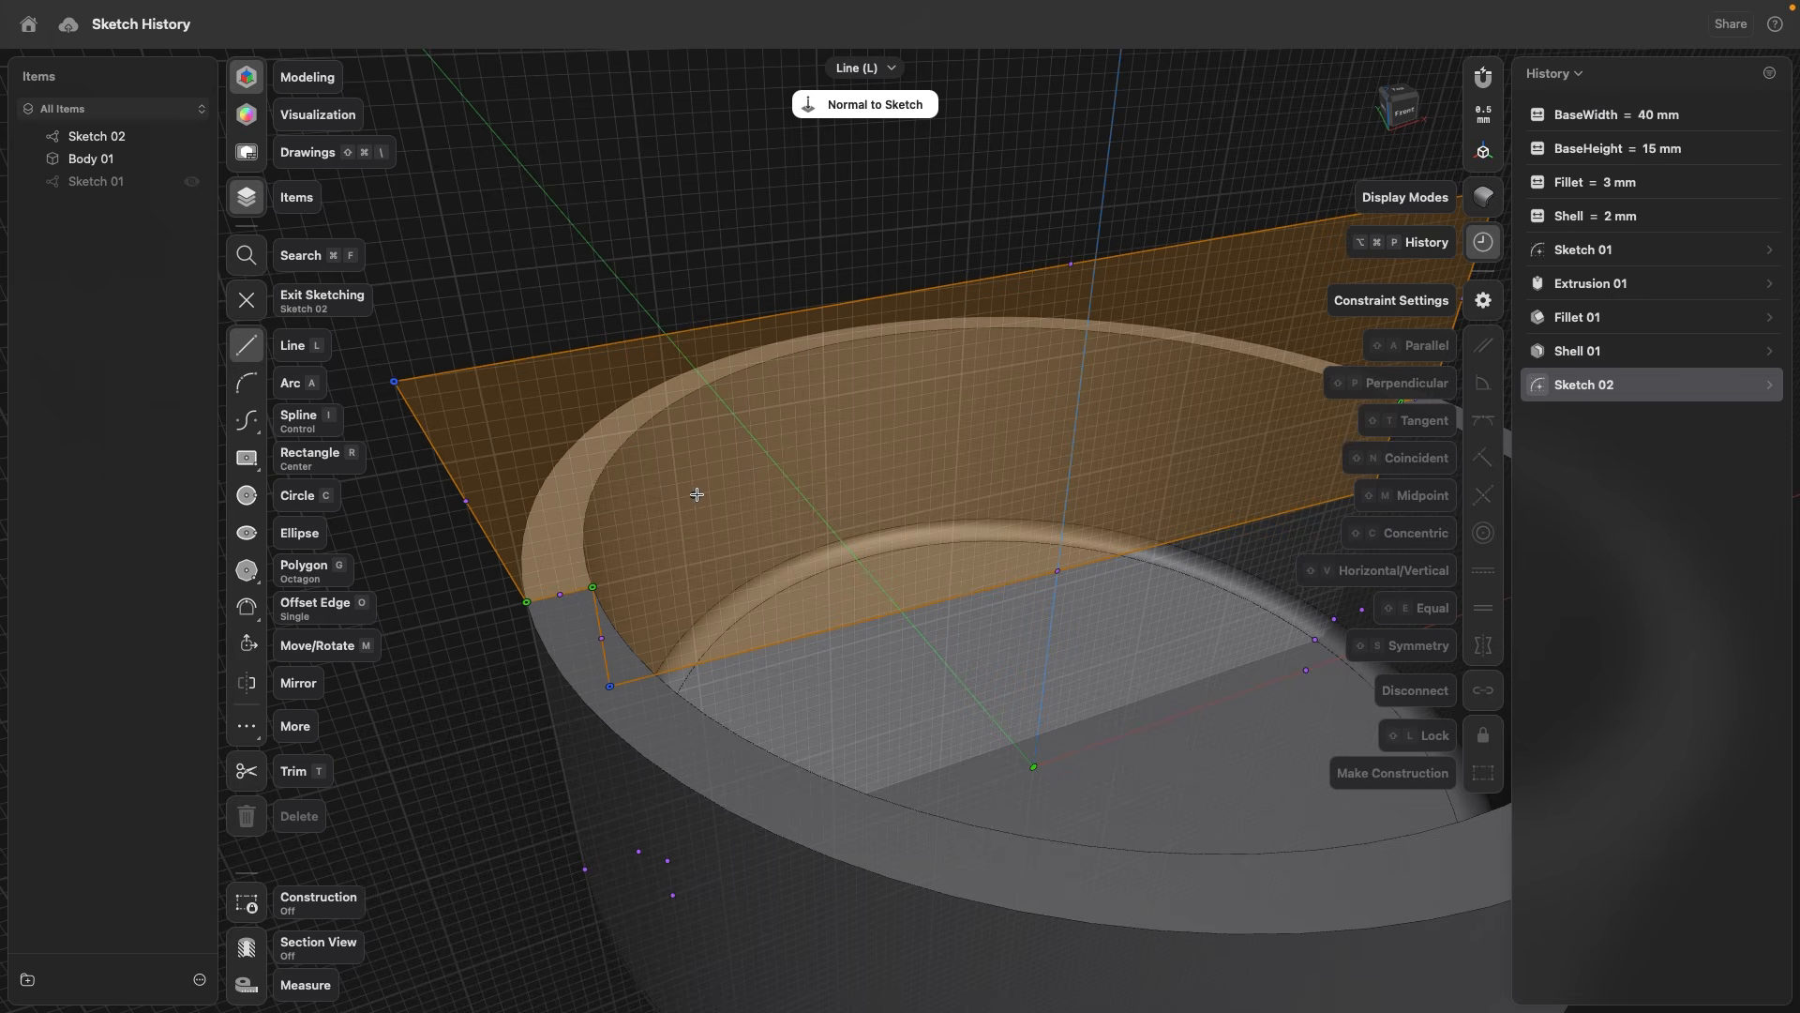
- Apply the Horizontal/Vertical constraint to all eight edges of the closed cap profile
scroll(696, 494, "down", 3)
right_click(747, 467)
left_click(801, 514)
right_click_drag(806, 425, 762, 393)
double_click(790, 363)
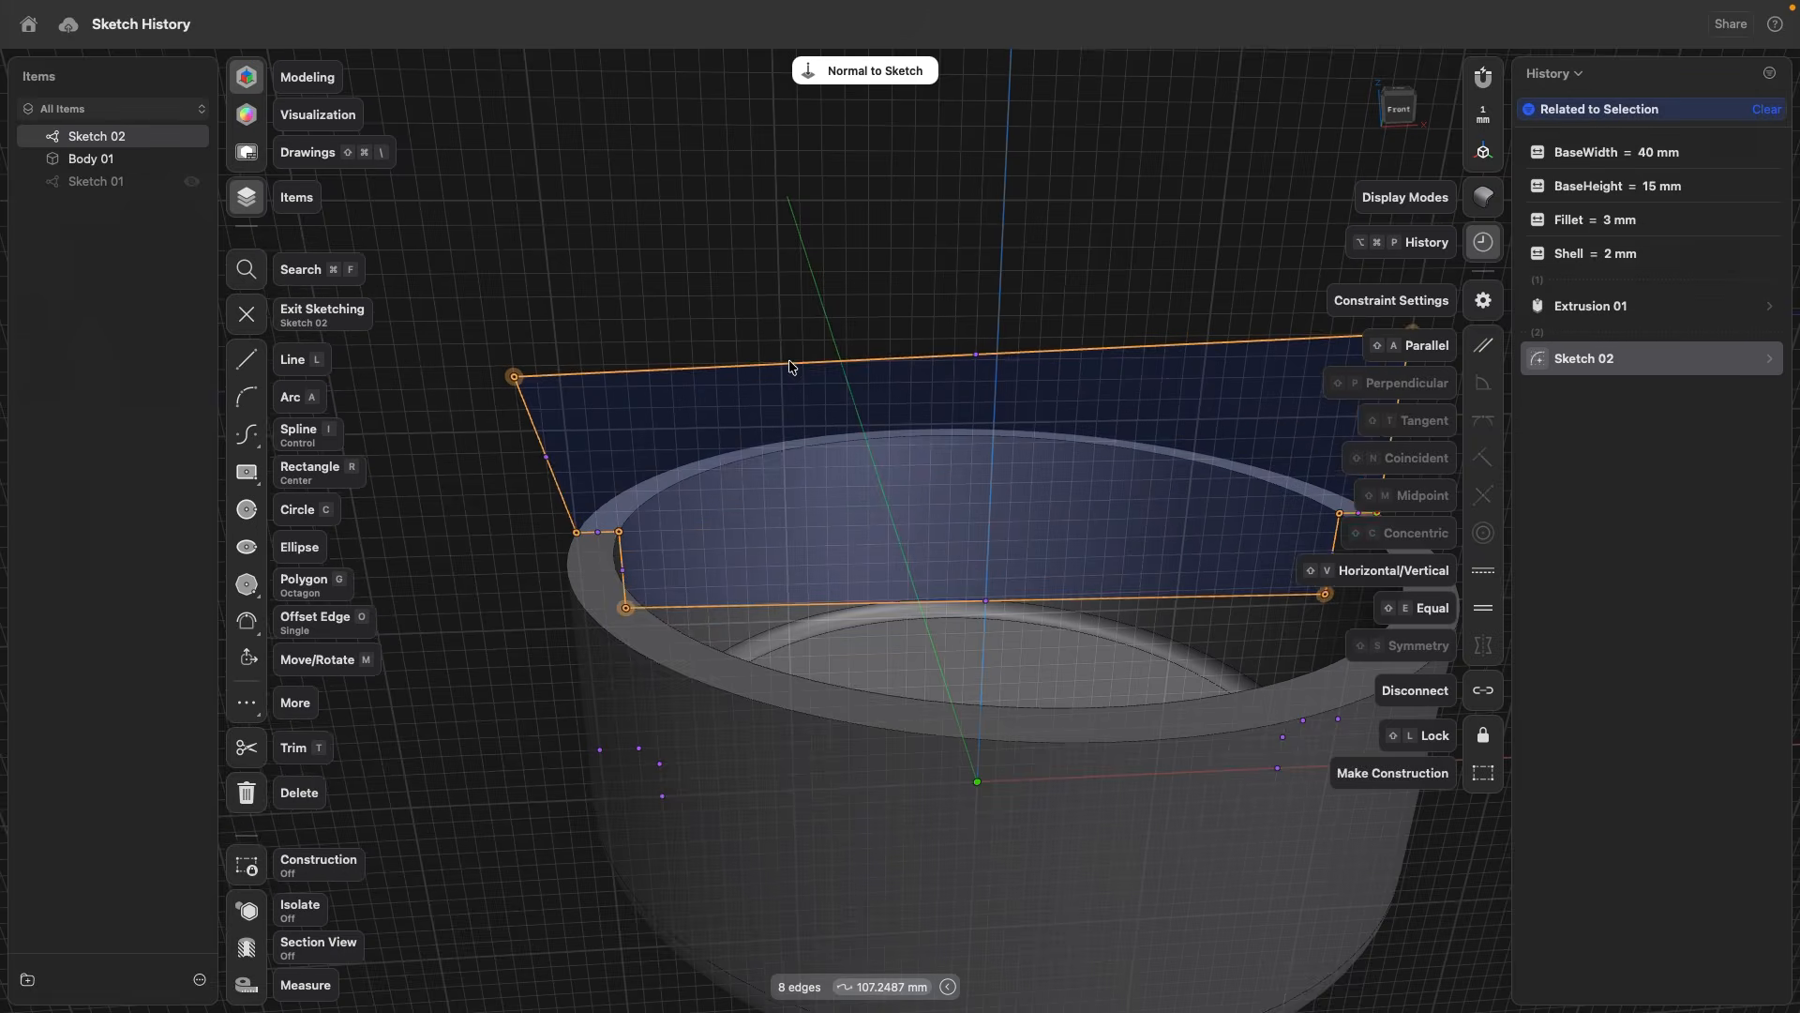
middle_click_drag(882, 274, 796, 262)
scroll(801, 308, "down", 3)
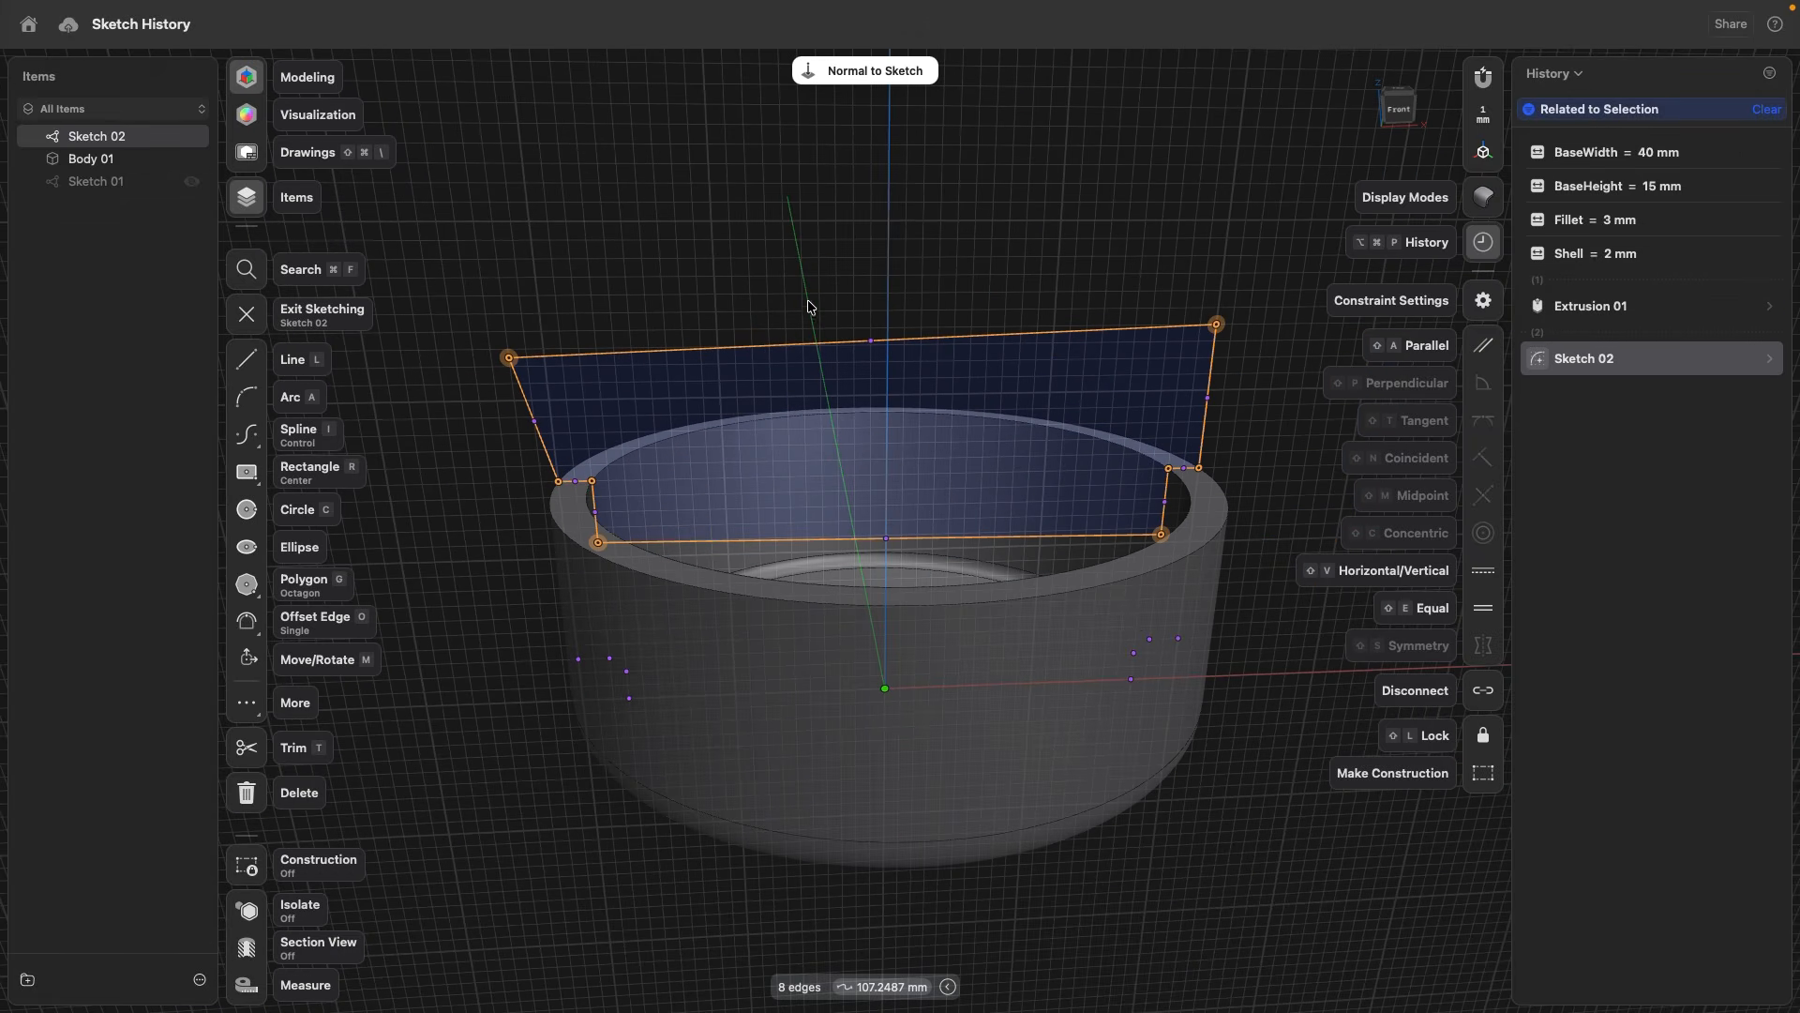
left_click(1482, 574)
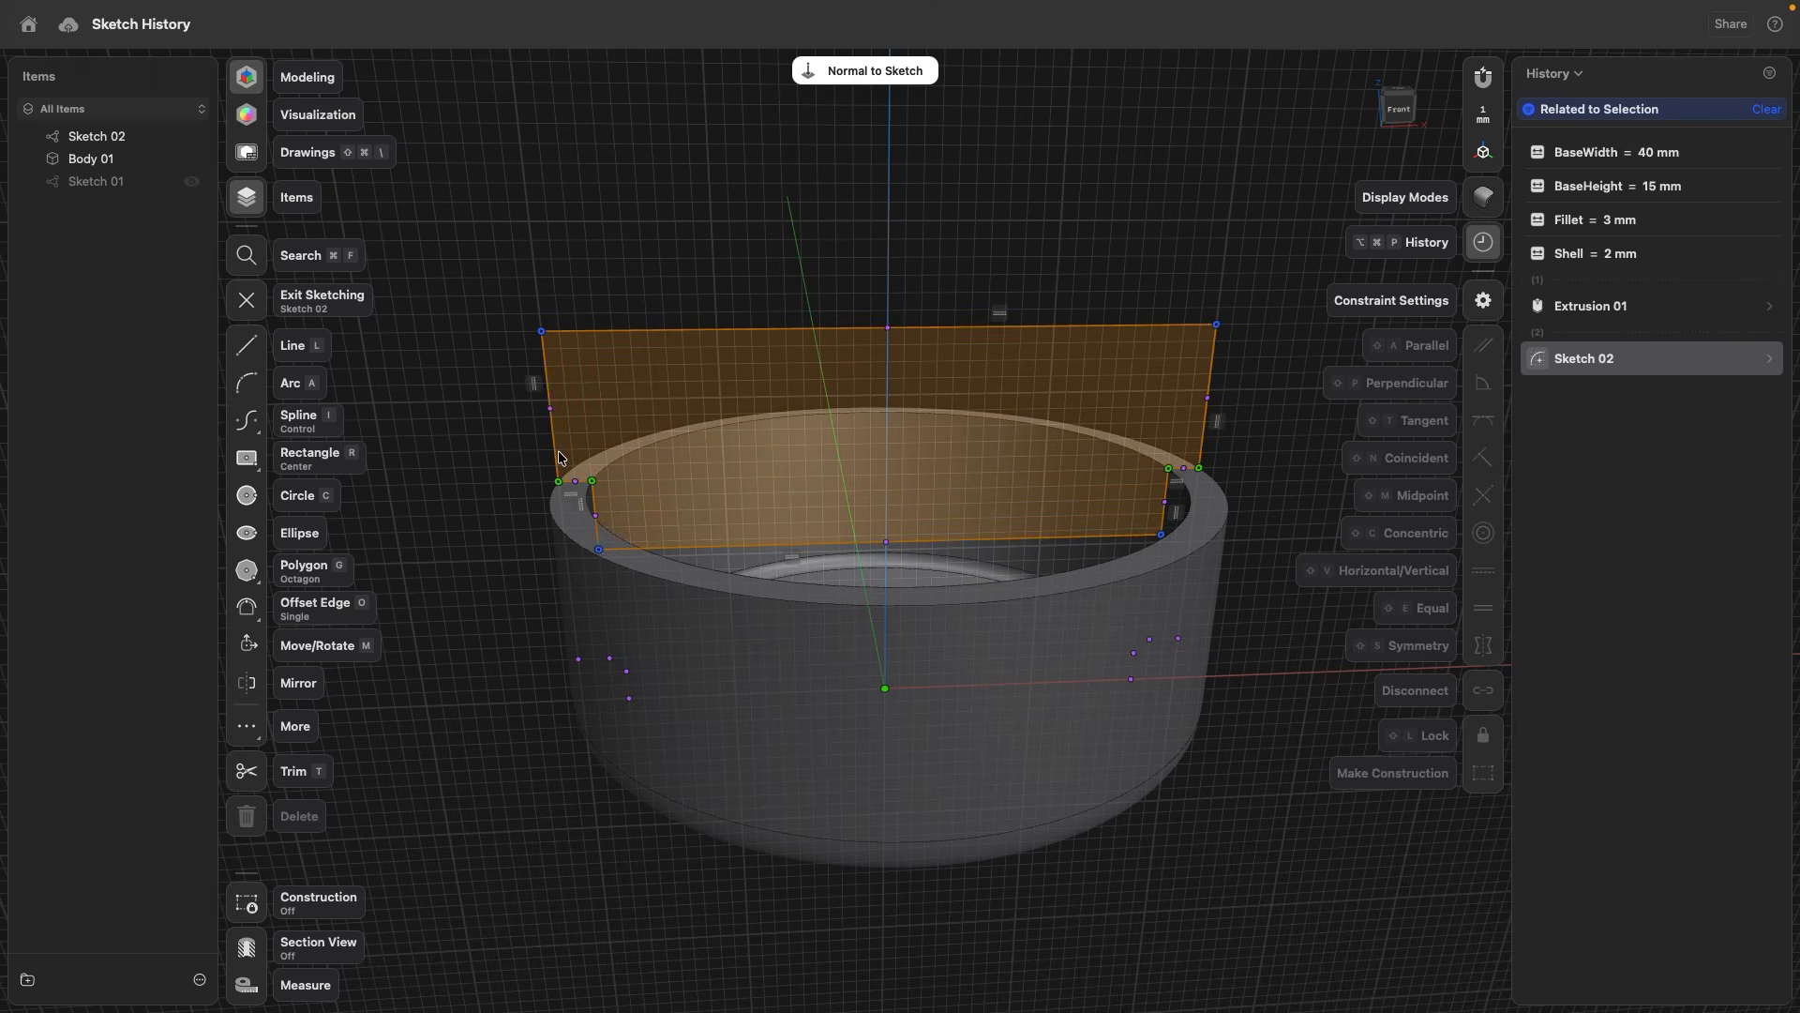
- Set the Shell variable to 1 mm to test how the cap profile follows the wall thickness
right_click_drag(890, 212, 994, 514)
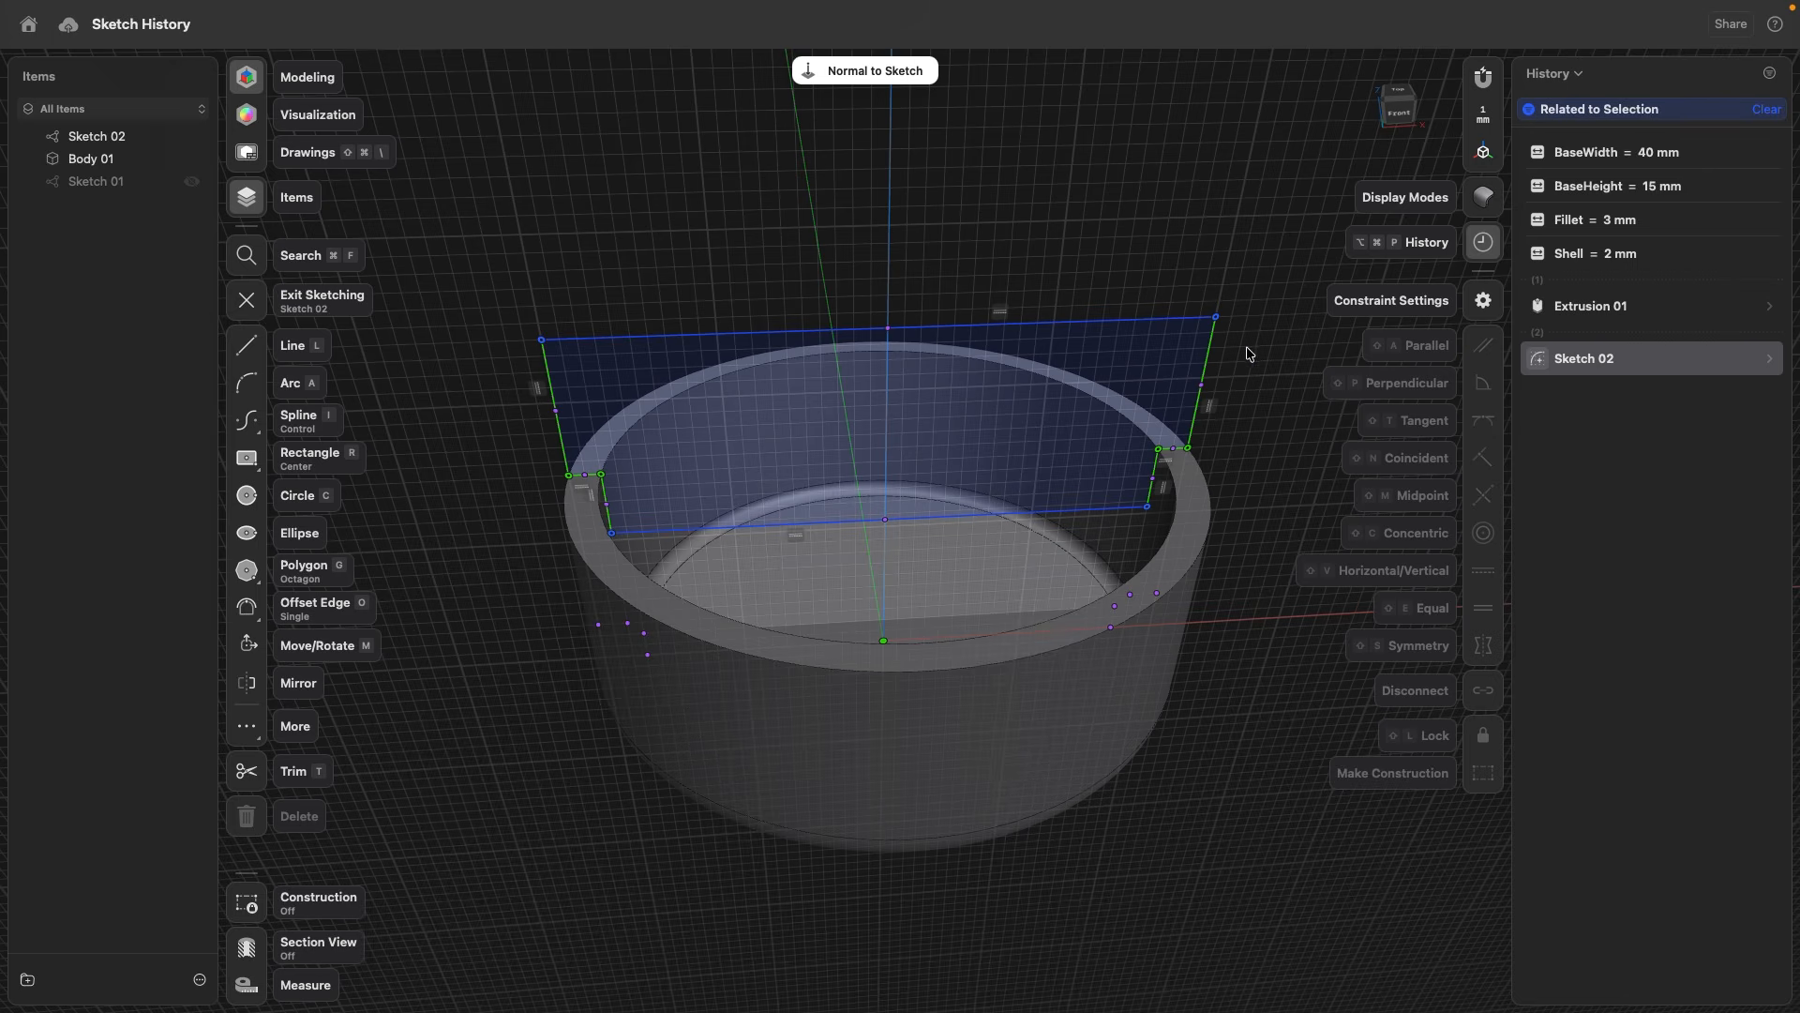
scroll(1251, 353, "up", 3)
middle_click_drag(1251, 352, 1187, 357)
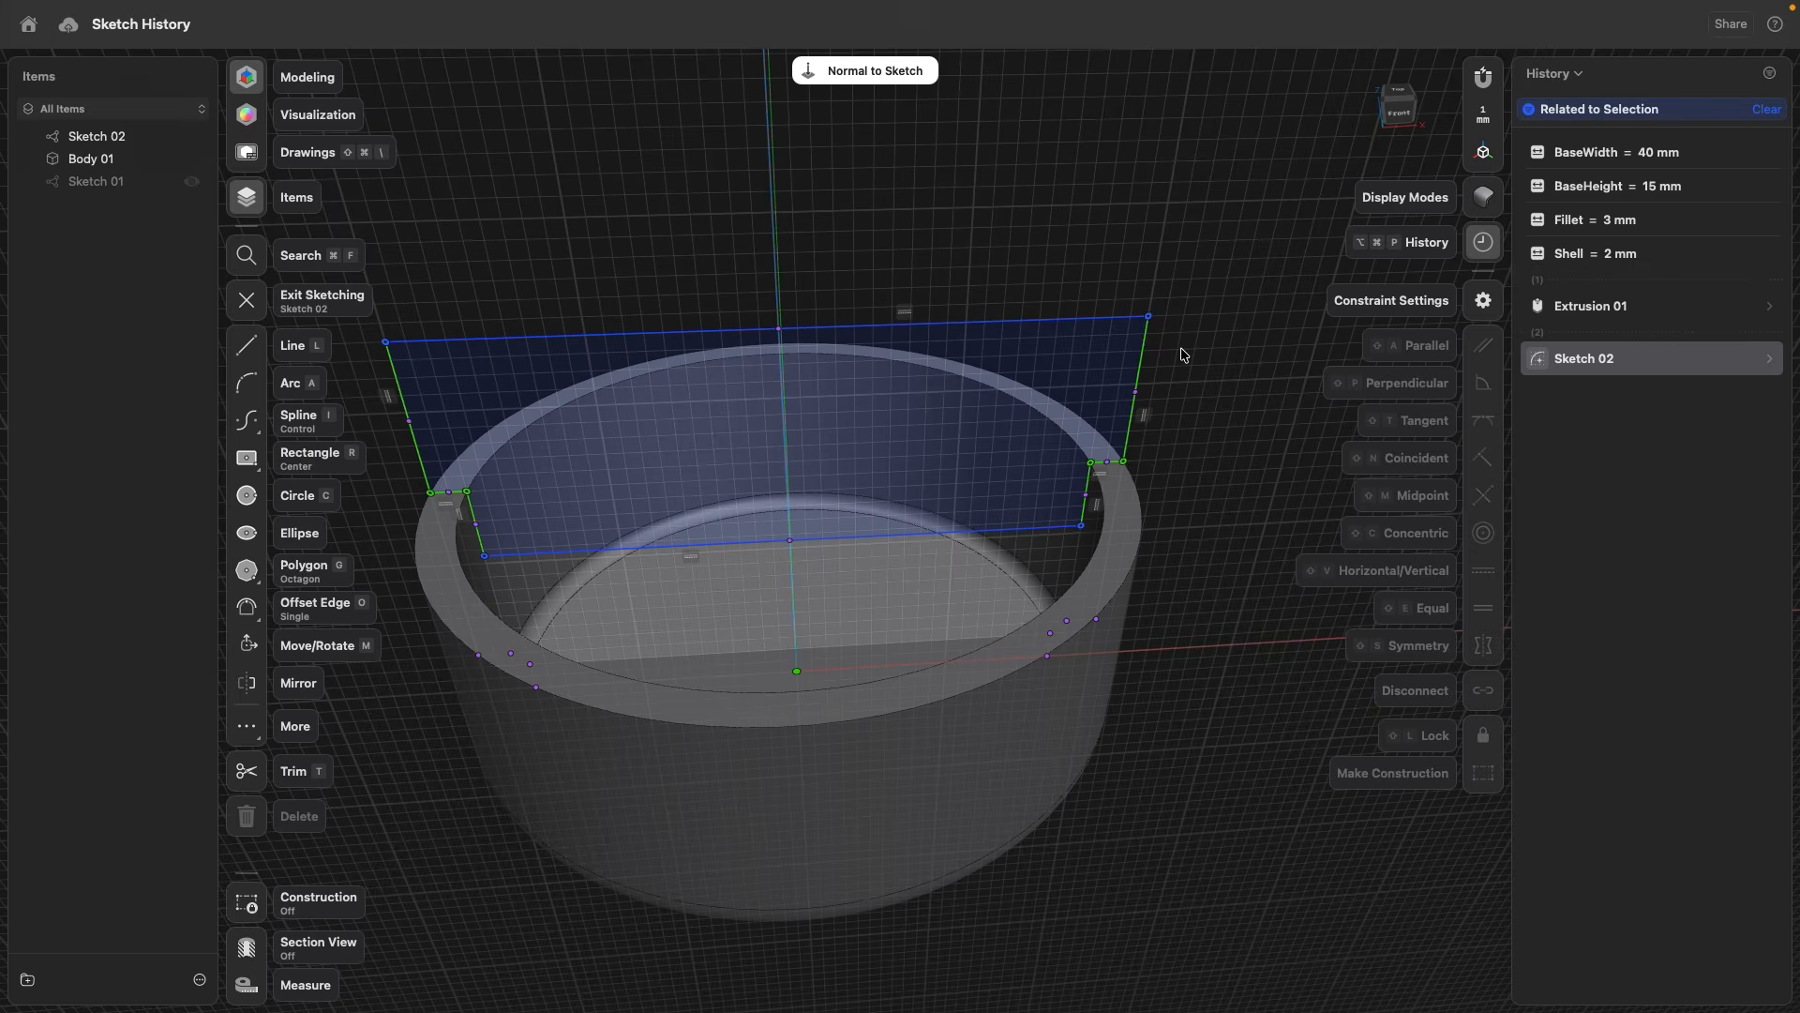
left_click(1610, 256)
left_click(1610, 256)
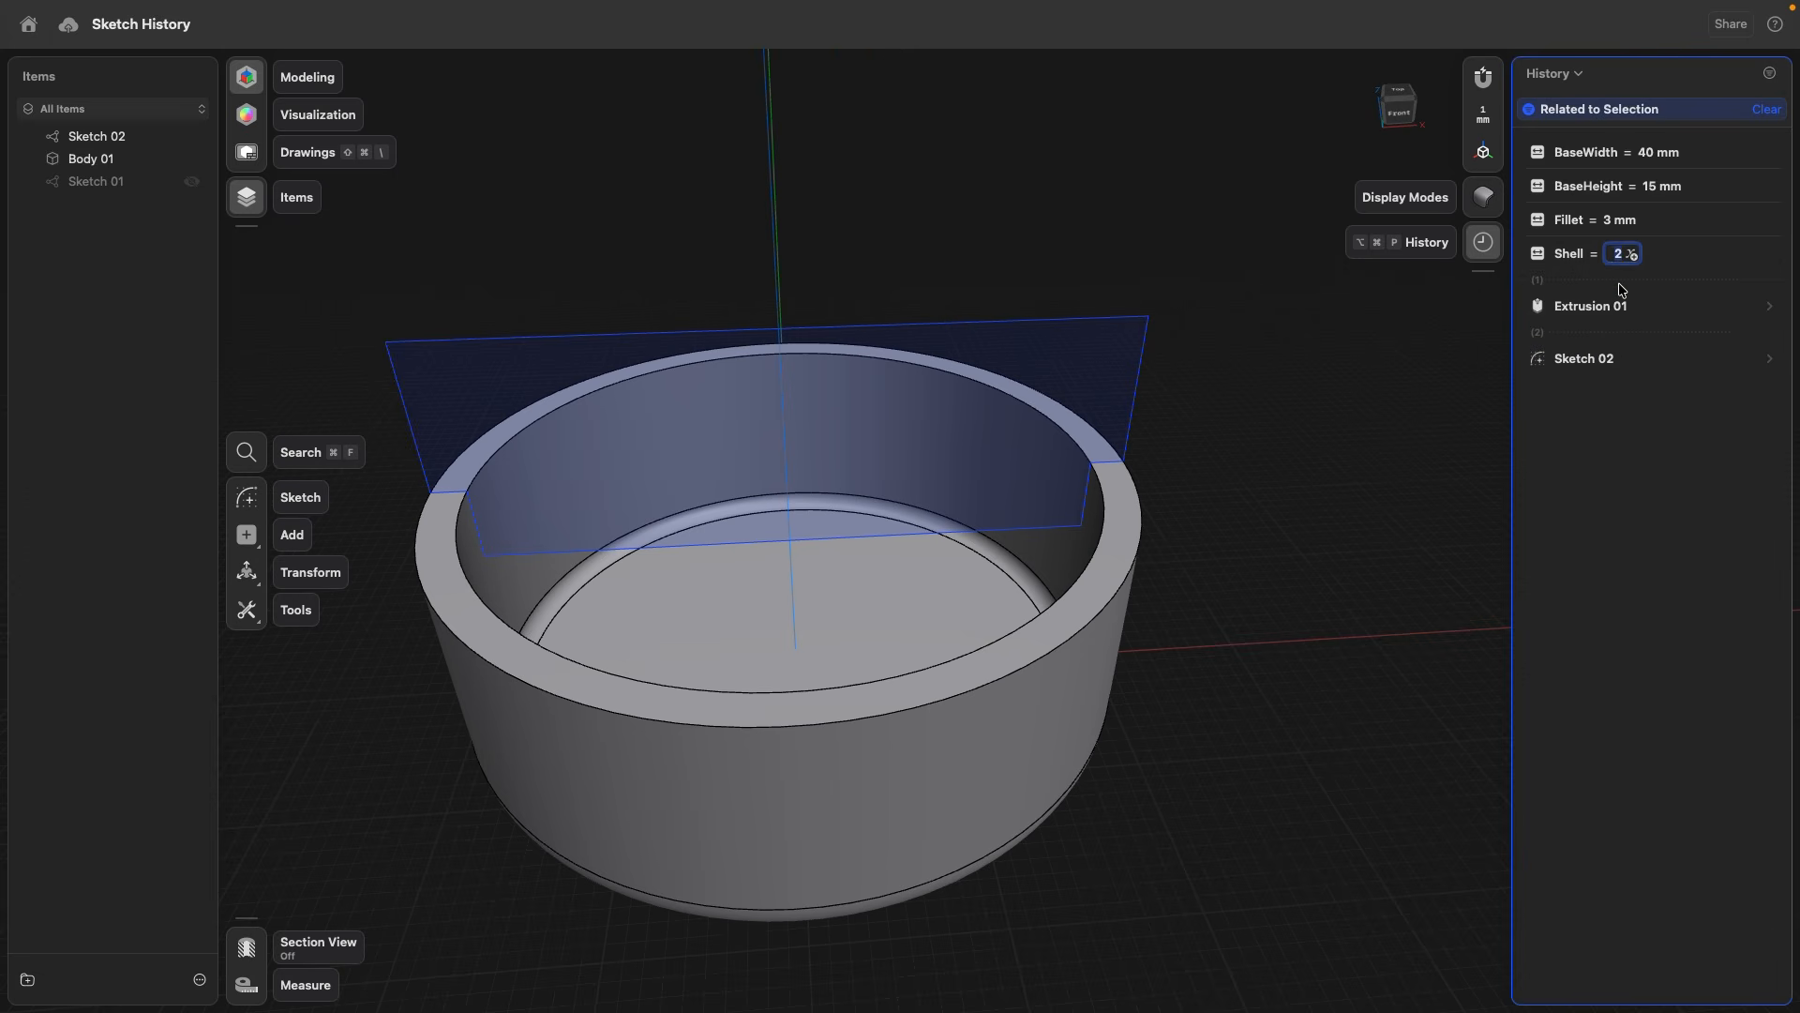
type("1")
key("Return")
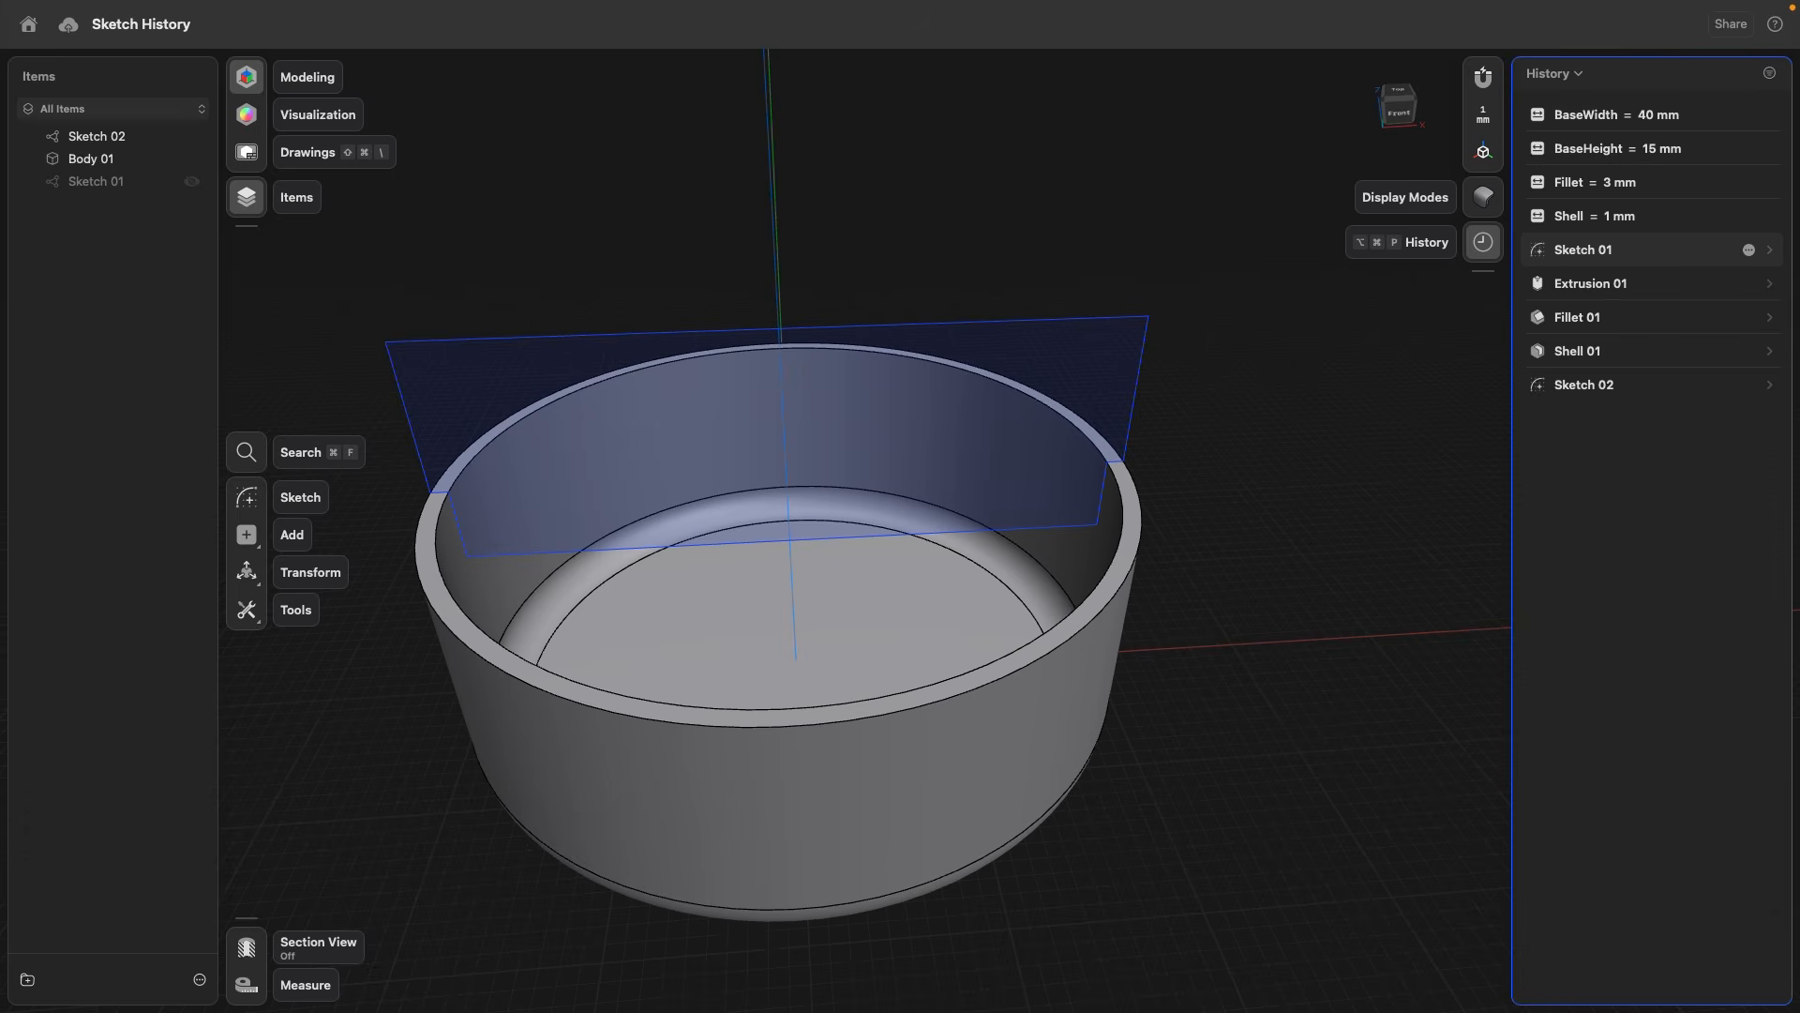
- Try the Shell variable at 3 mm and return it to 2 mm
left_click(1609, 223)
type("3")
key("Return")
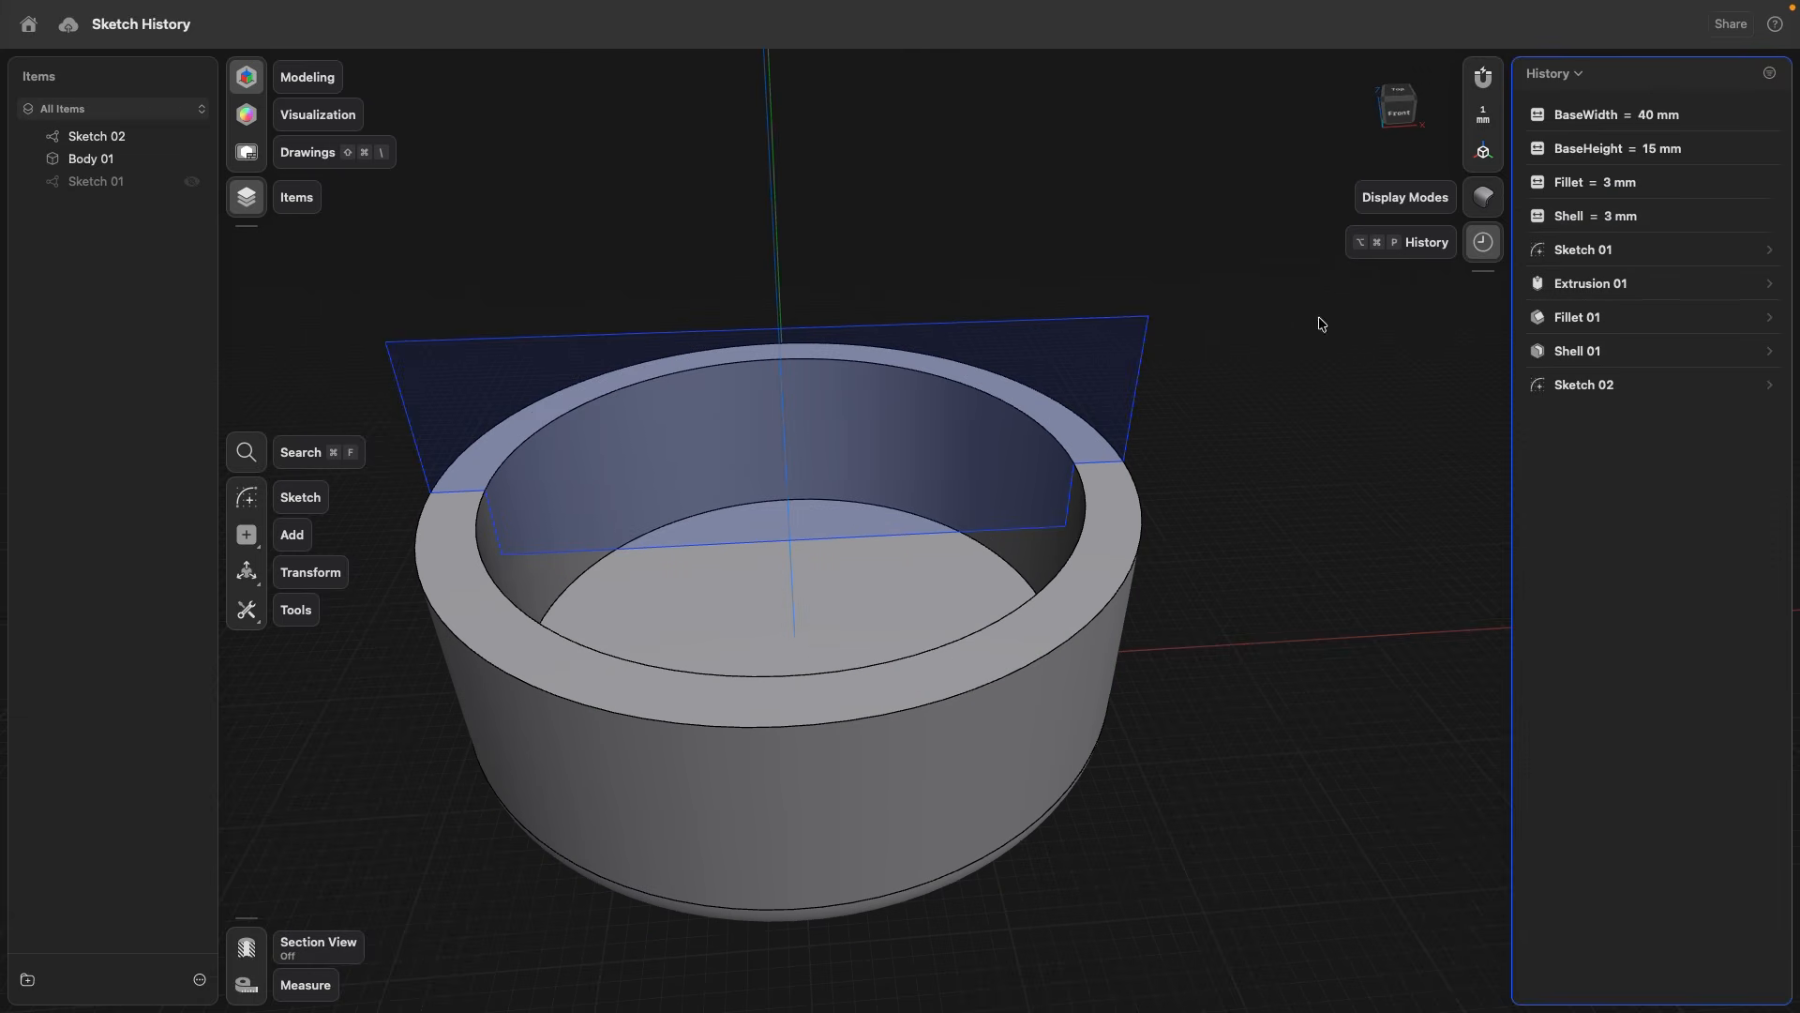
left_click(1613, 217)
type("2")
key("Return")
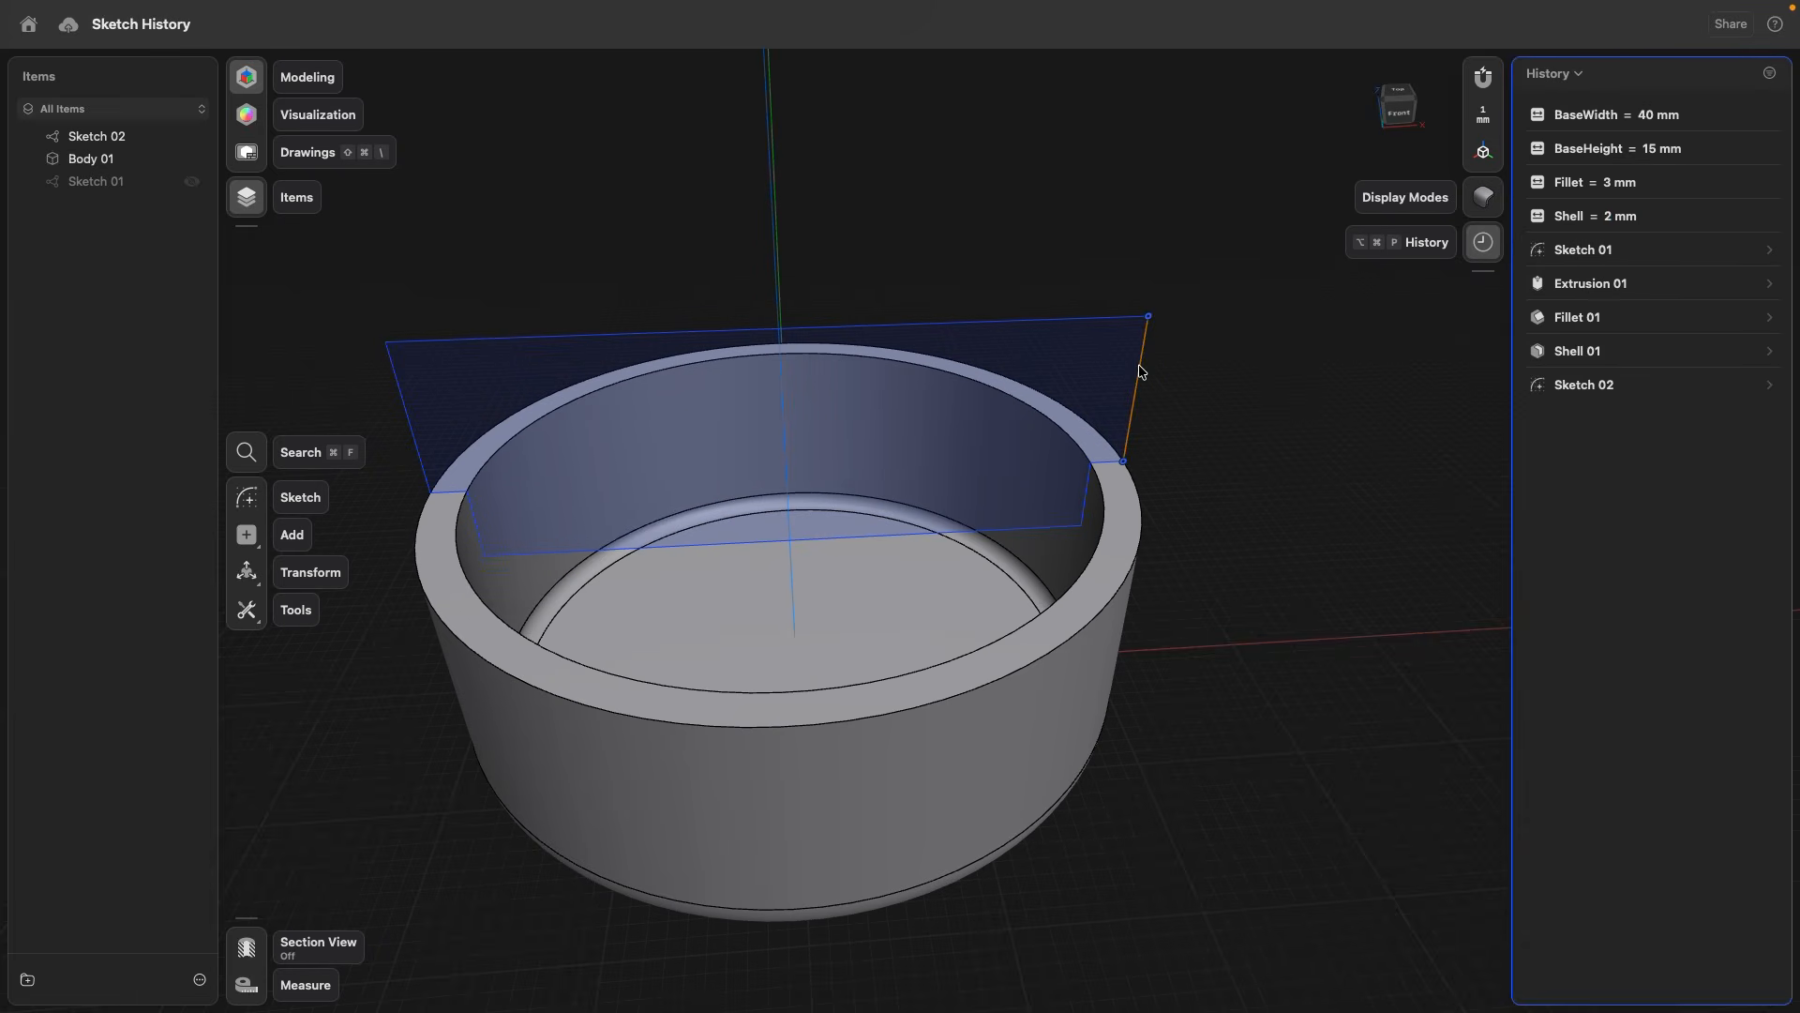
- Reopen the cap profile sketch and set the outer vertical edge above the rim to 10 mm
double_click(1136, 391)
left_click(1228, 561)
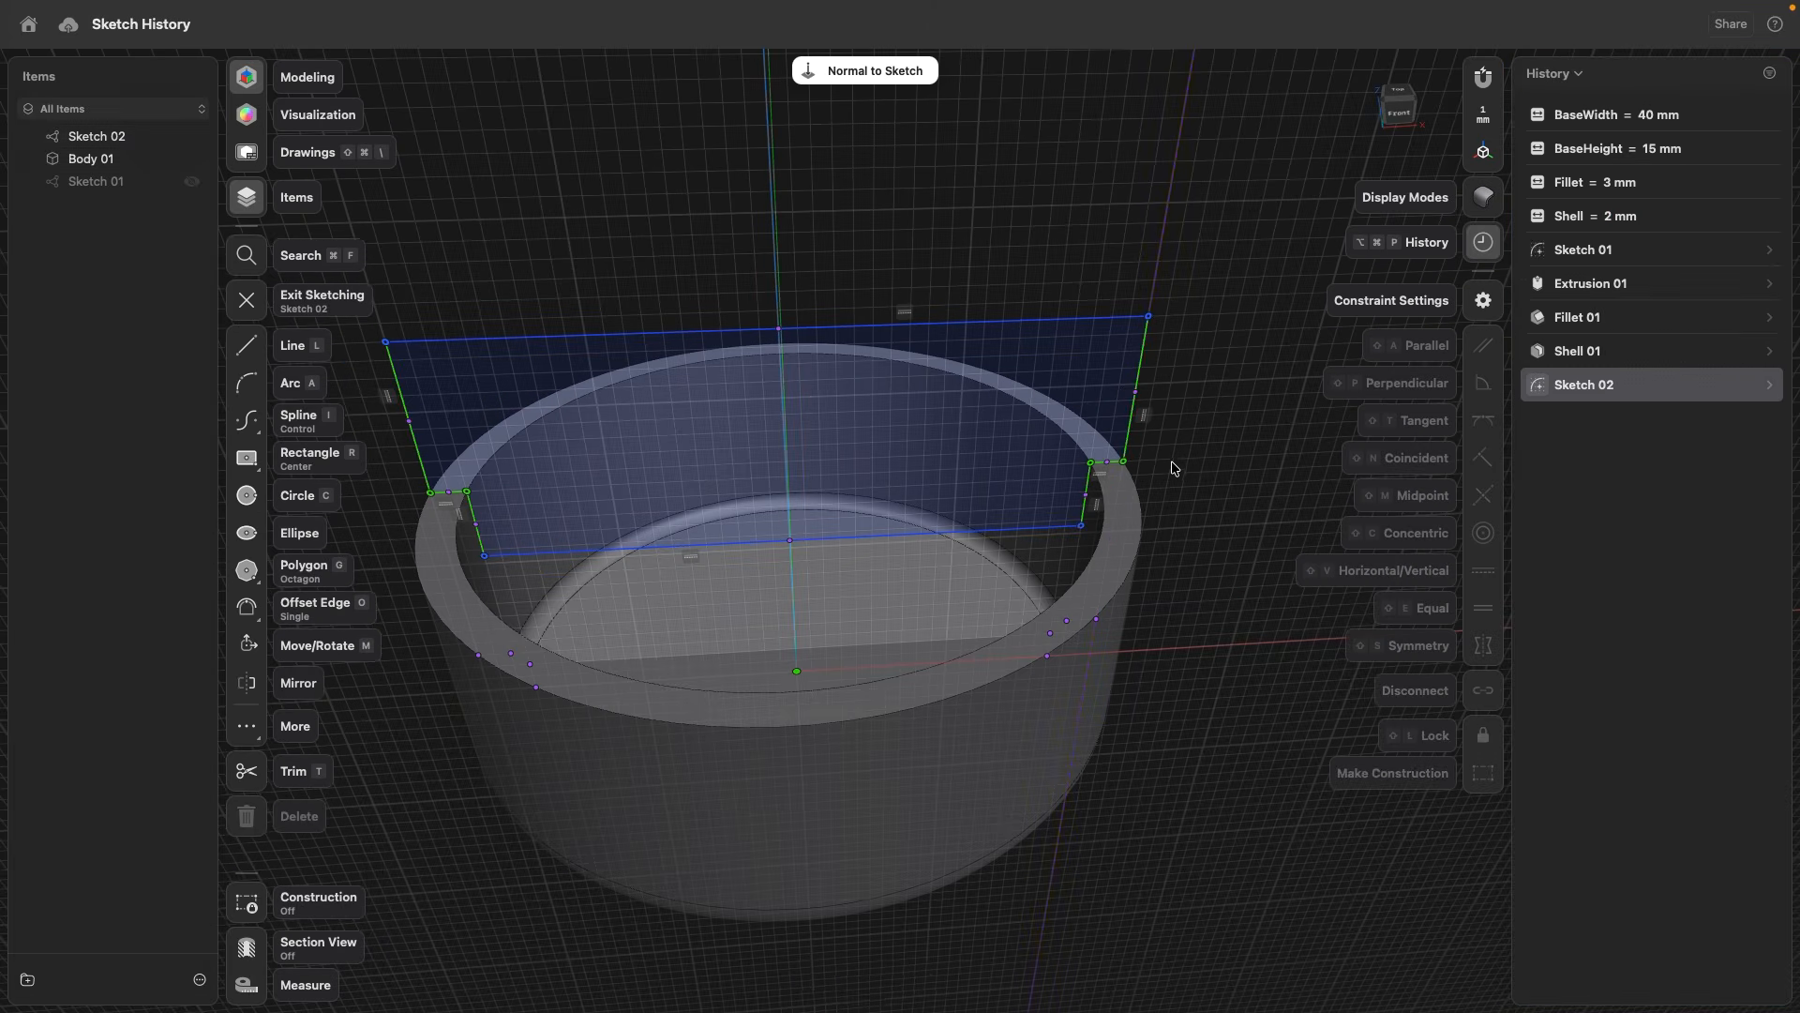
left_click(1137, 413)
double_click(1213, 398)
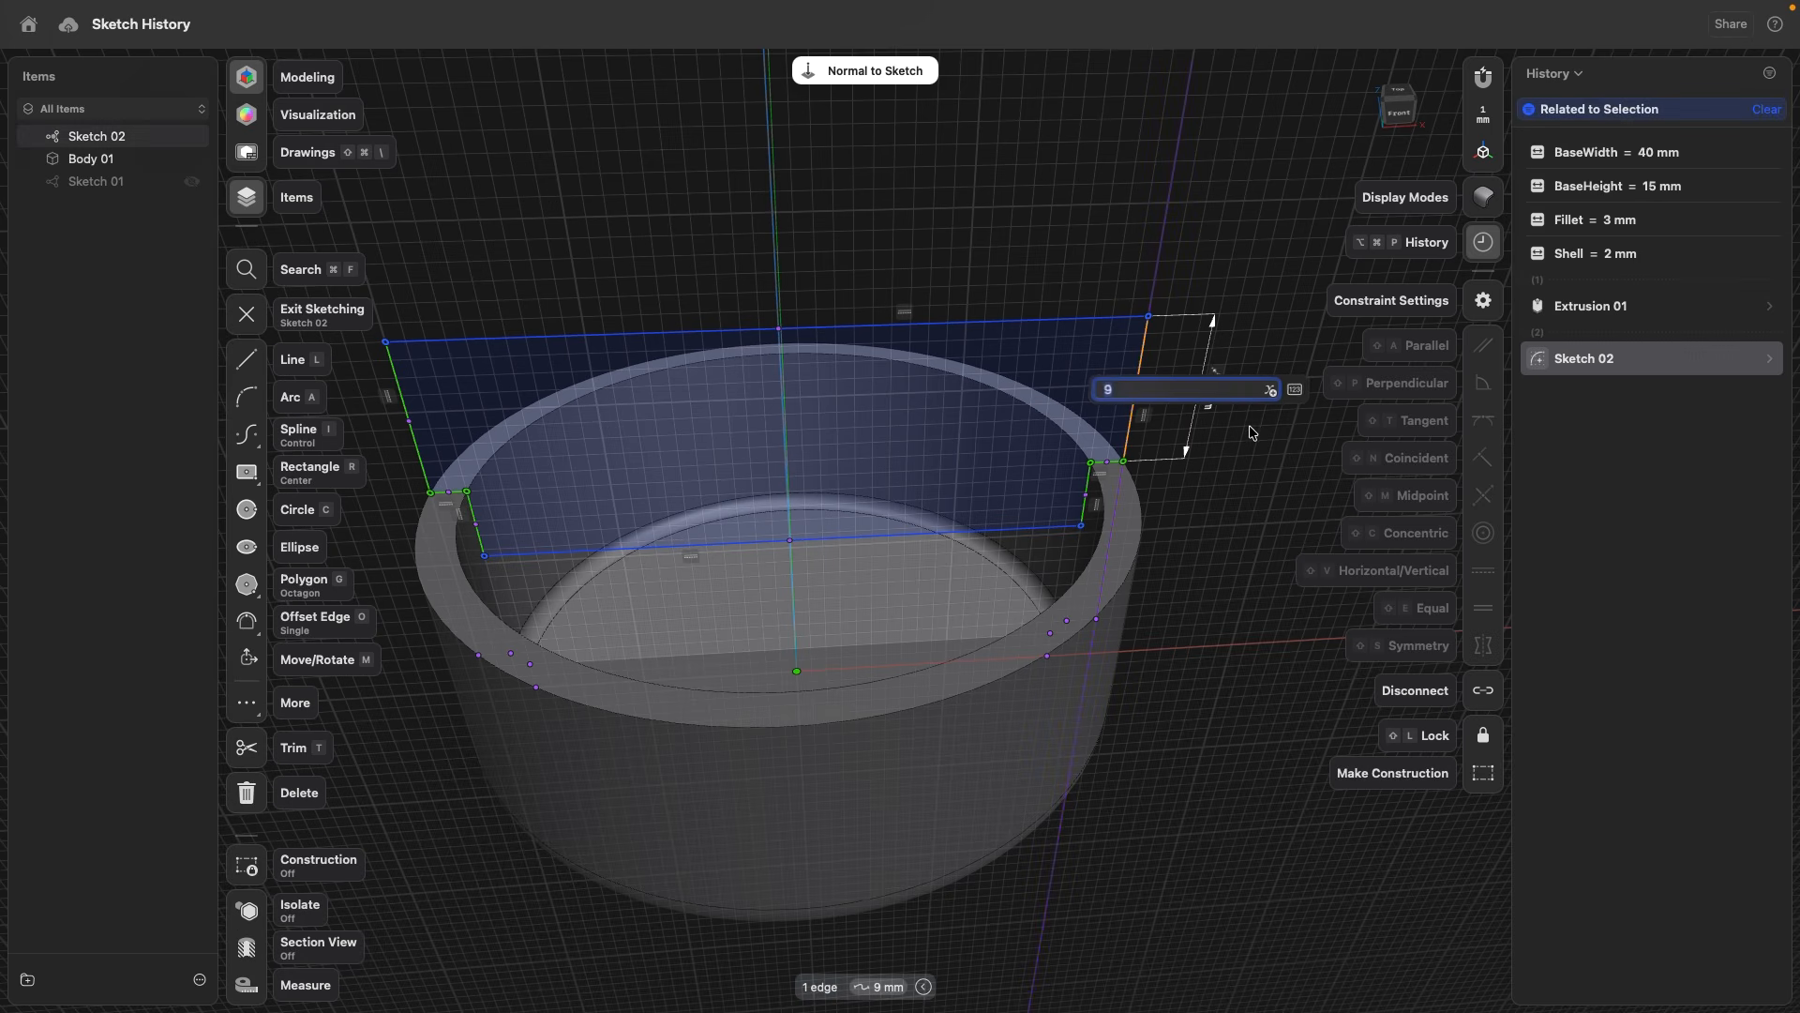
type("10")
key("Return")
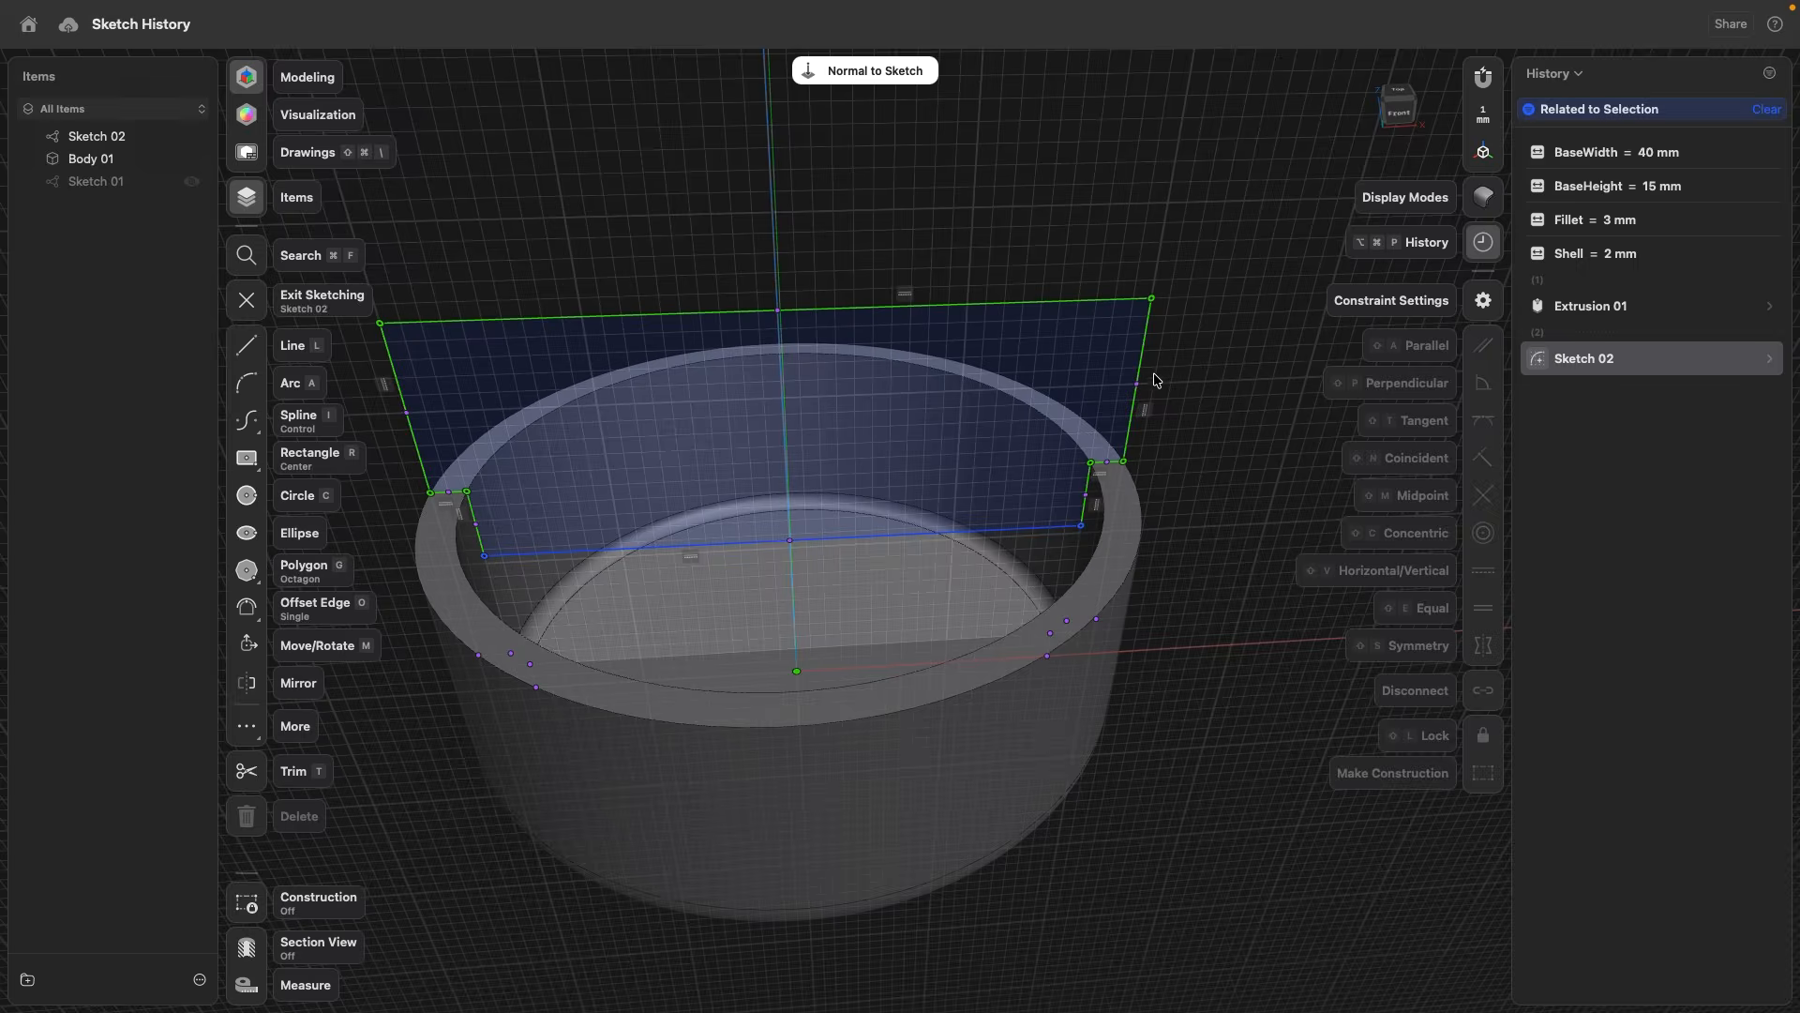
- Create a variable from the outer edge's 10 mm dimension and rename it CapHeight
double_click(1210, 409)
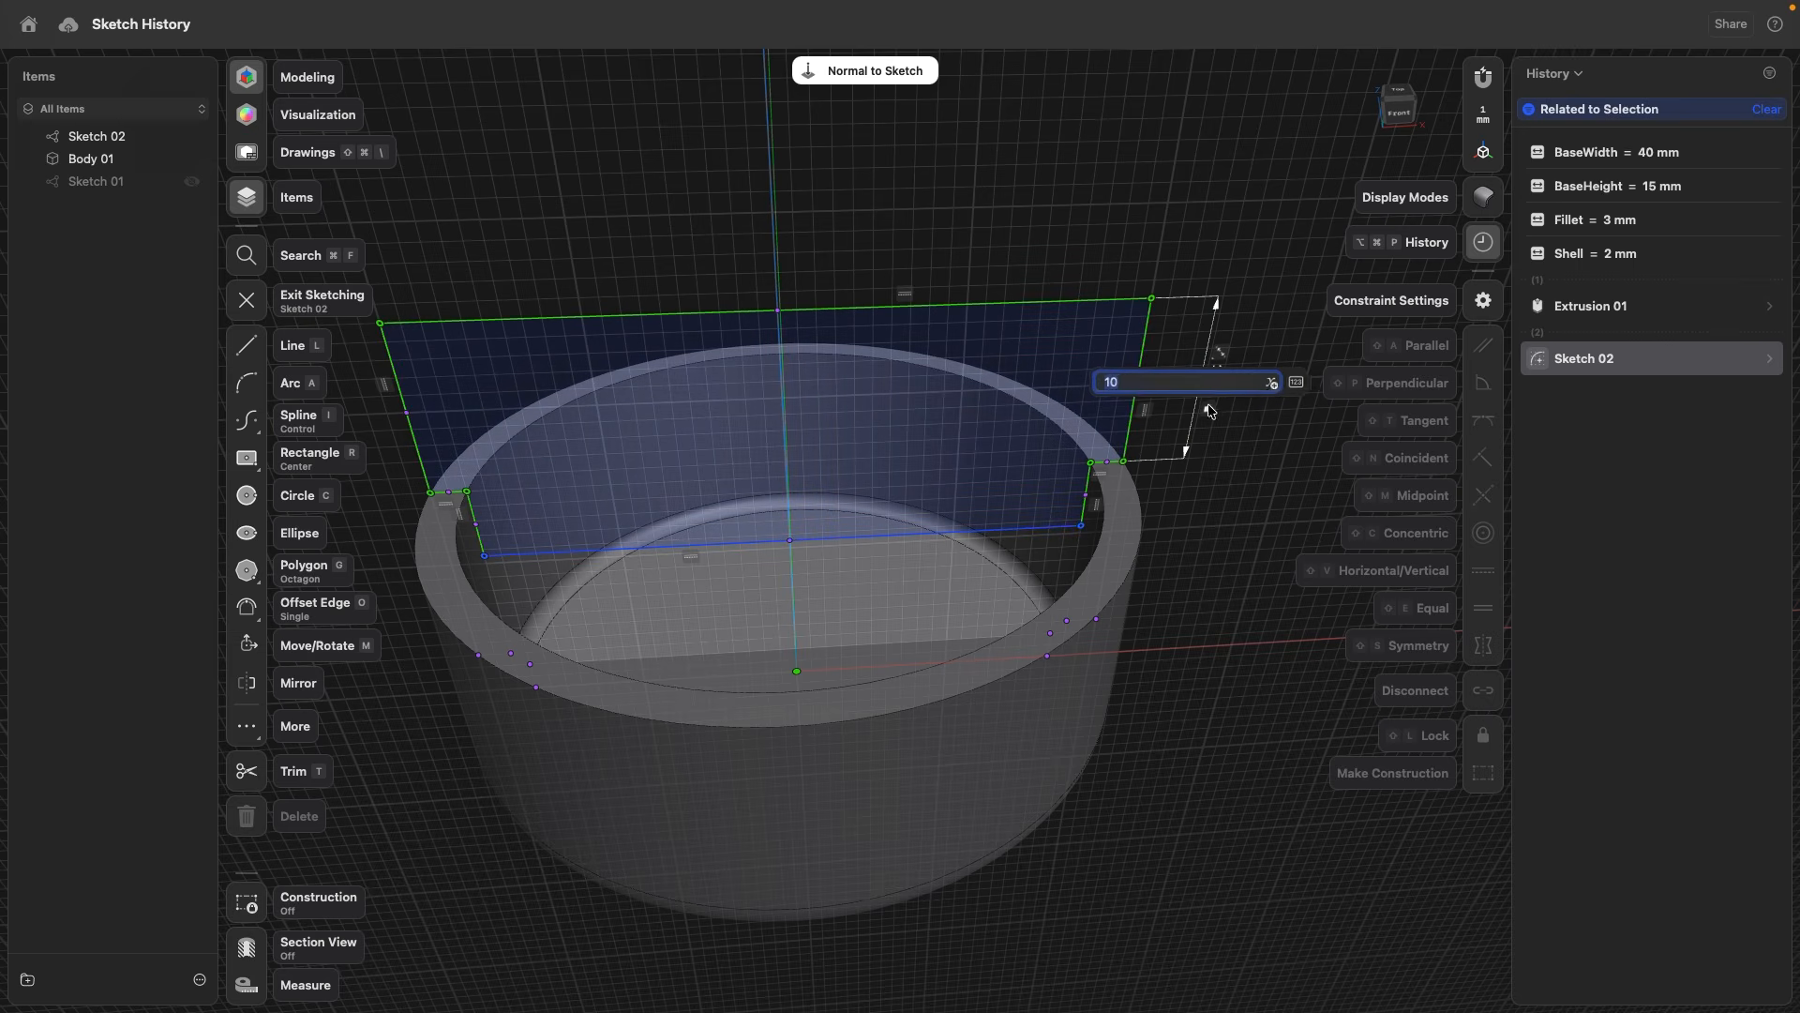
left_click(1272, 383)
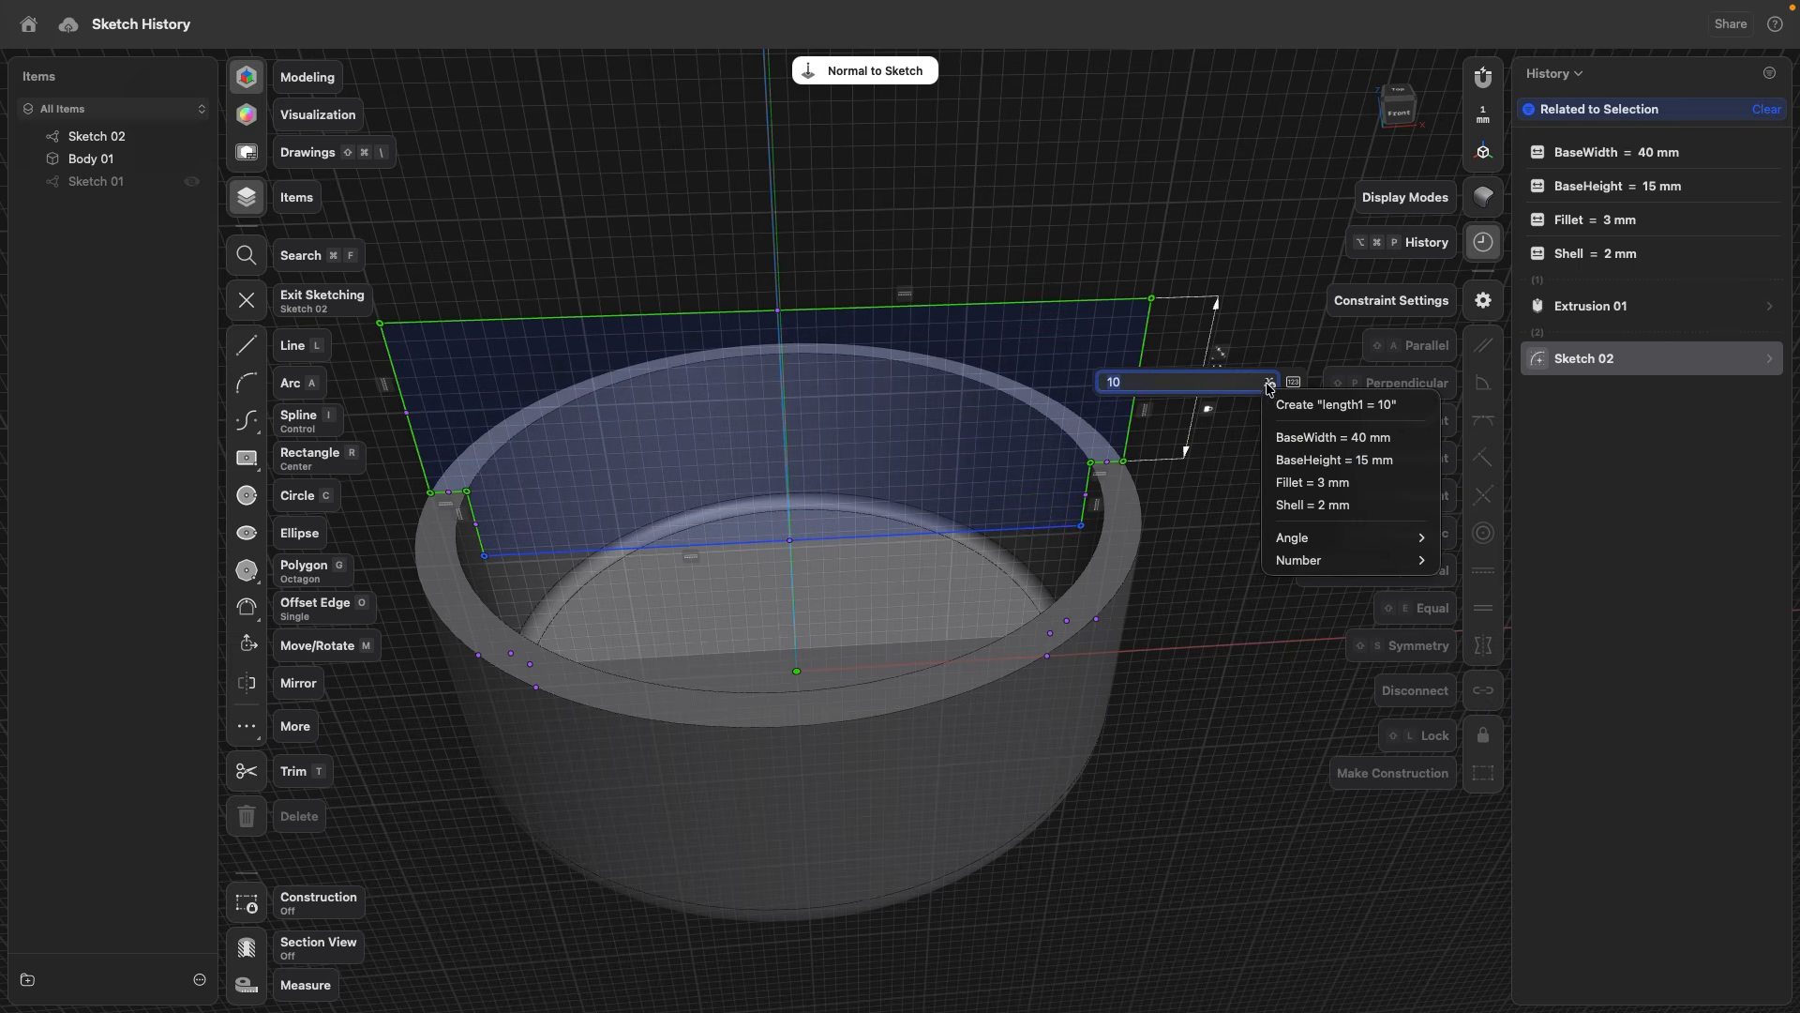
left_click(1350, 404)
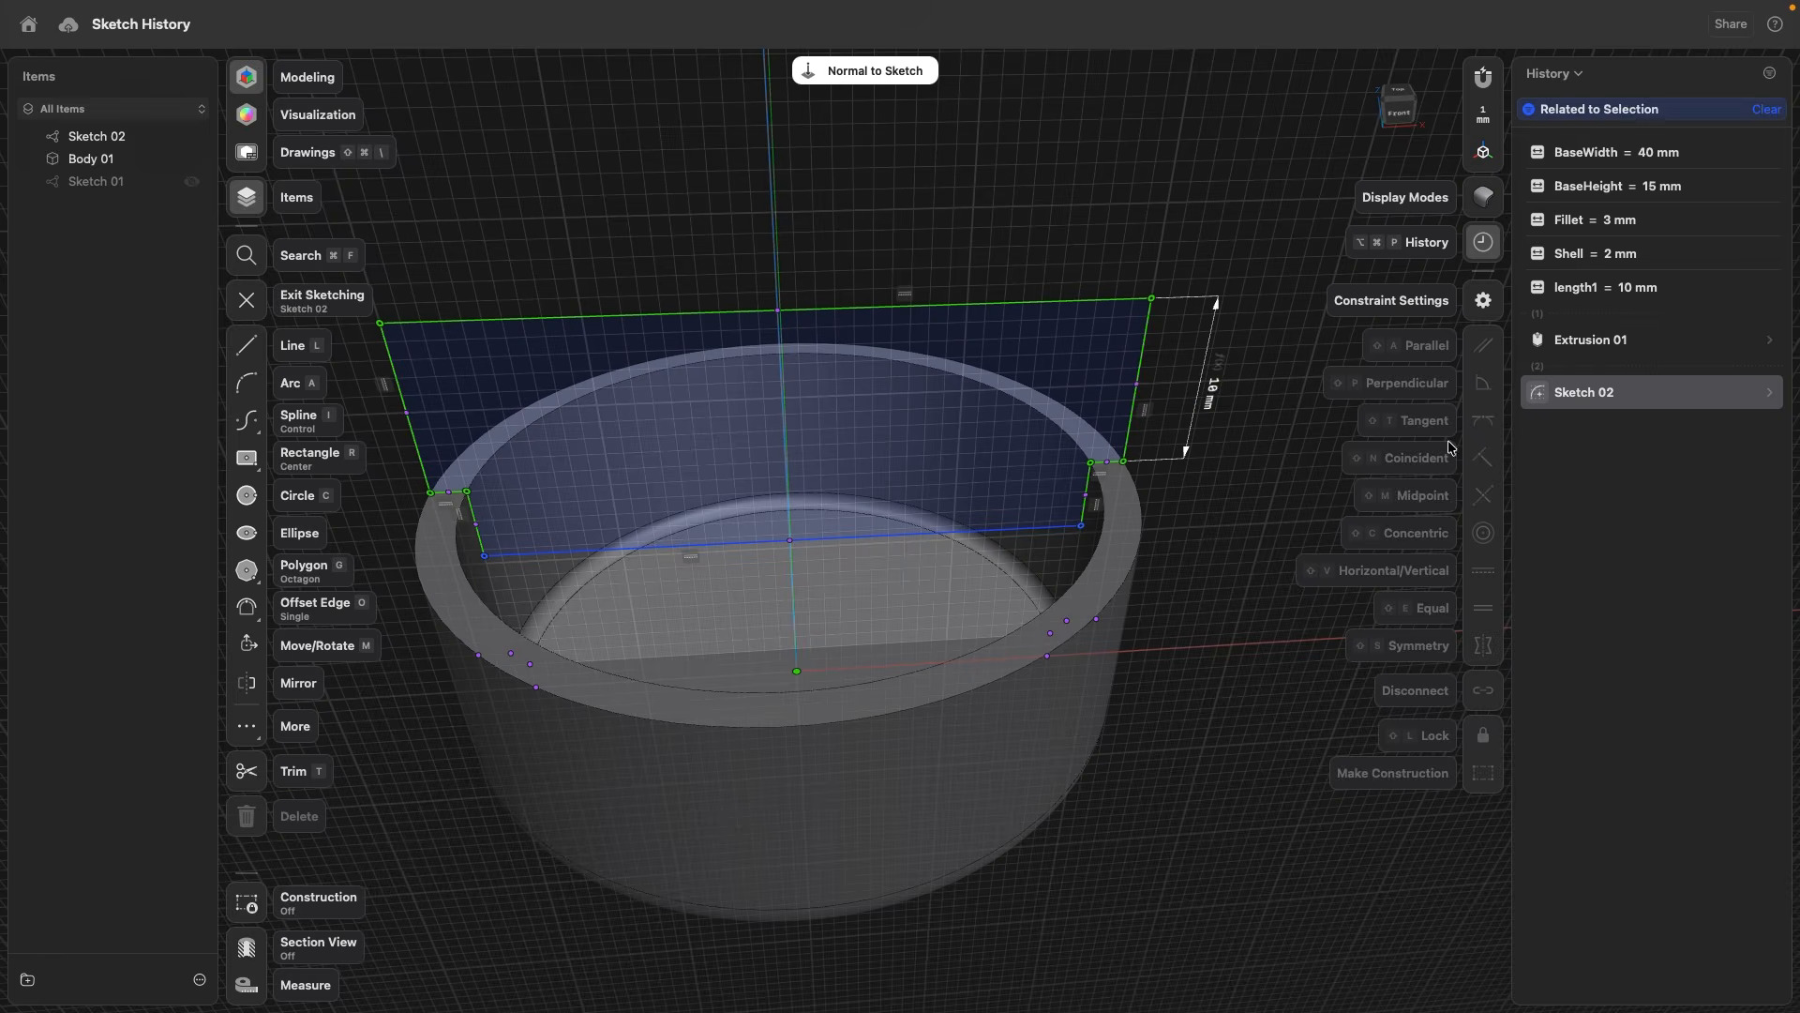
right_click(1585, 289)
left_click(1651, 329)
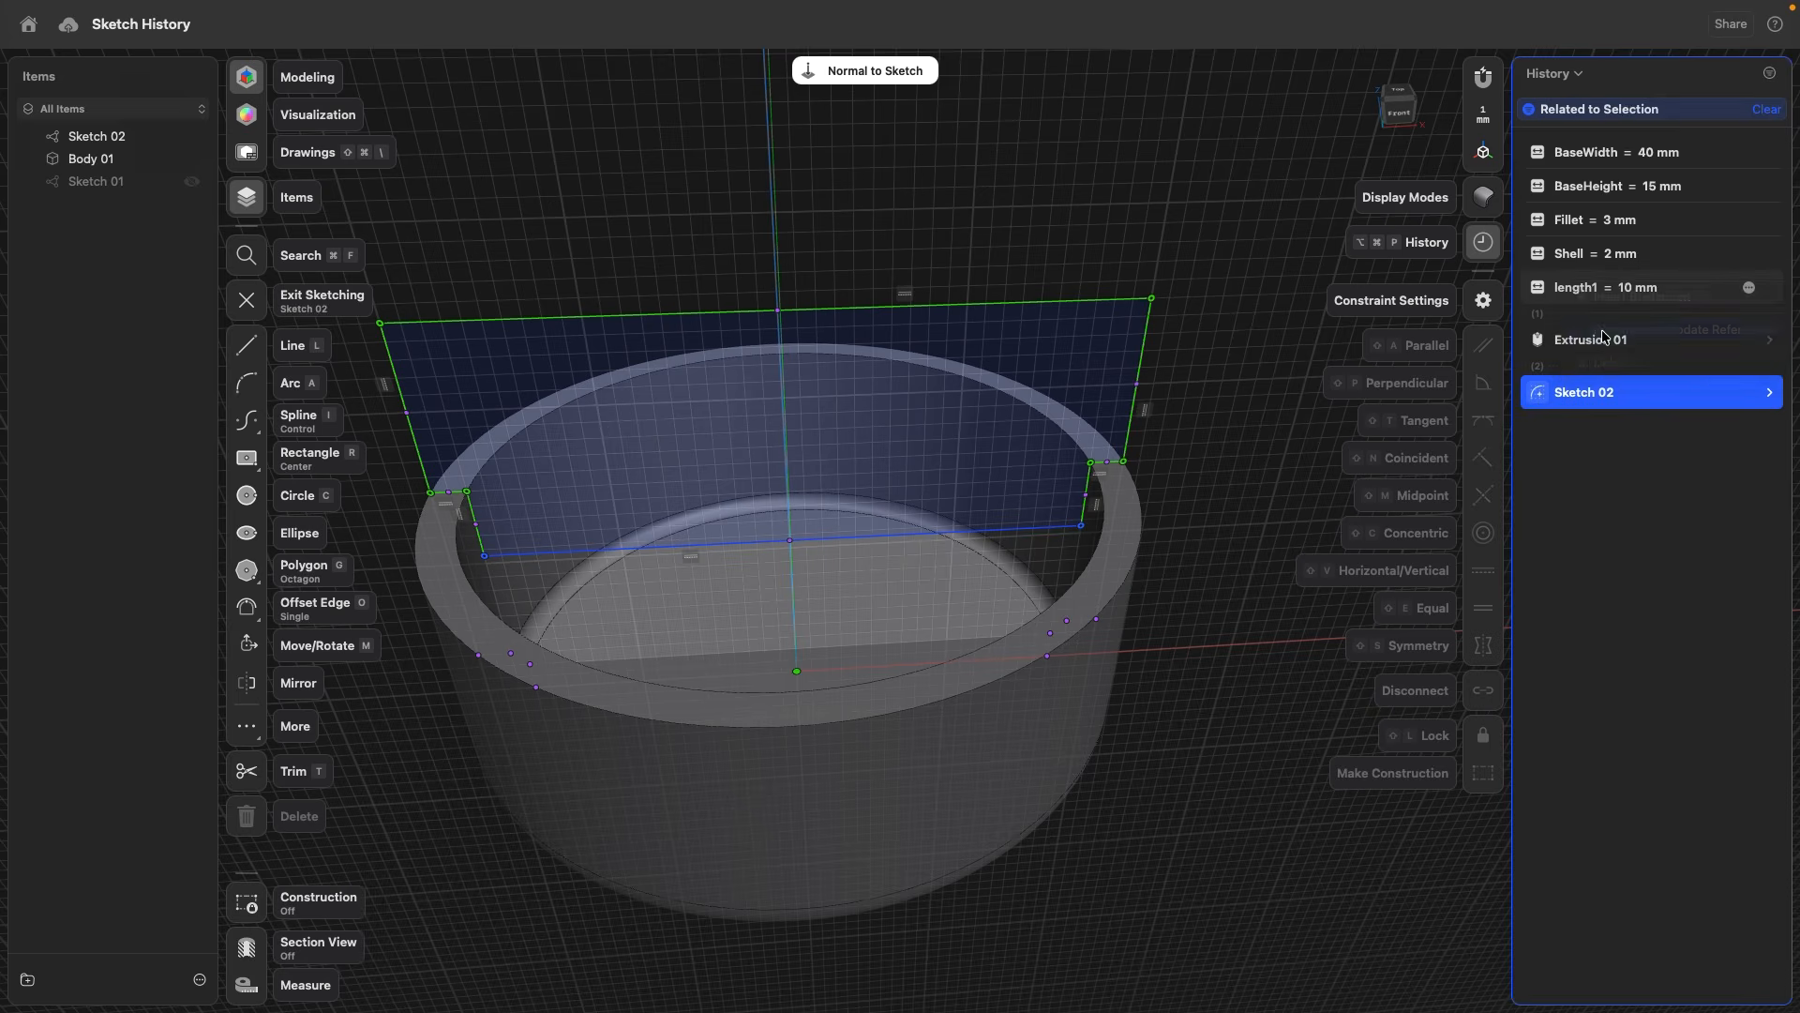
type("CapHeight")
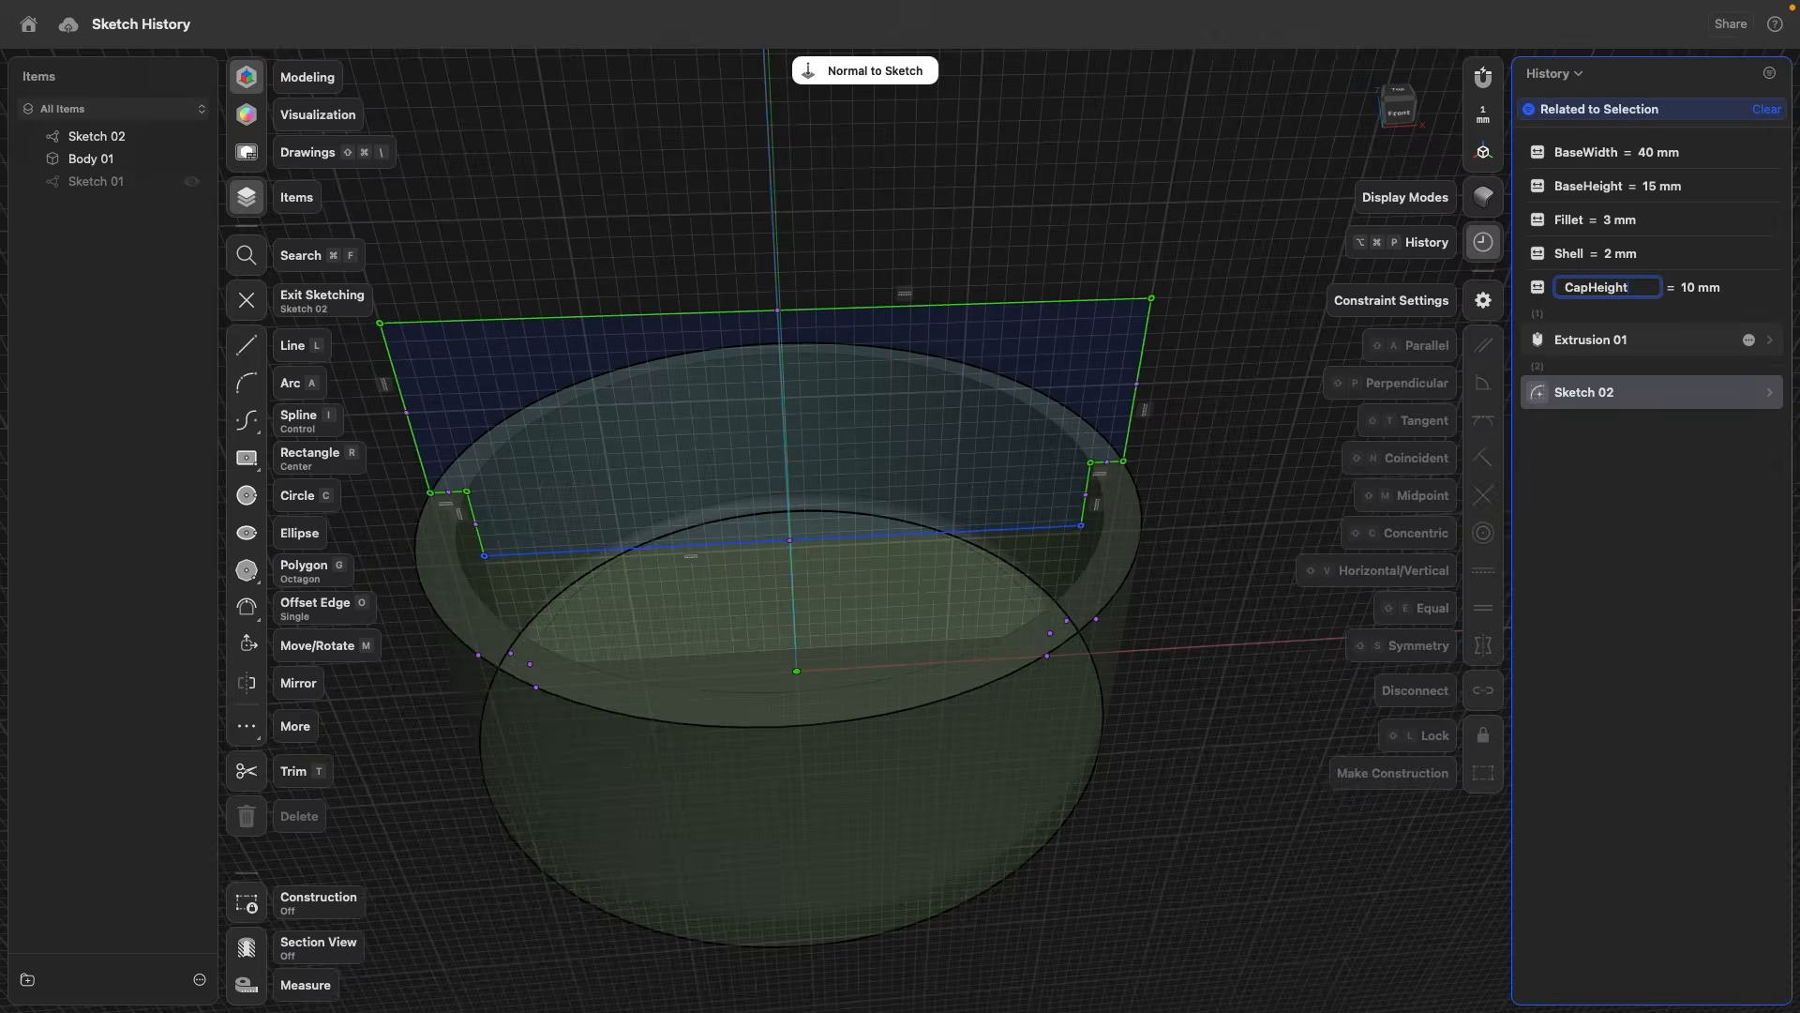
key("Return")
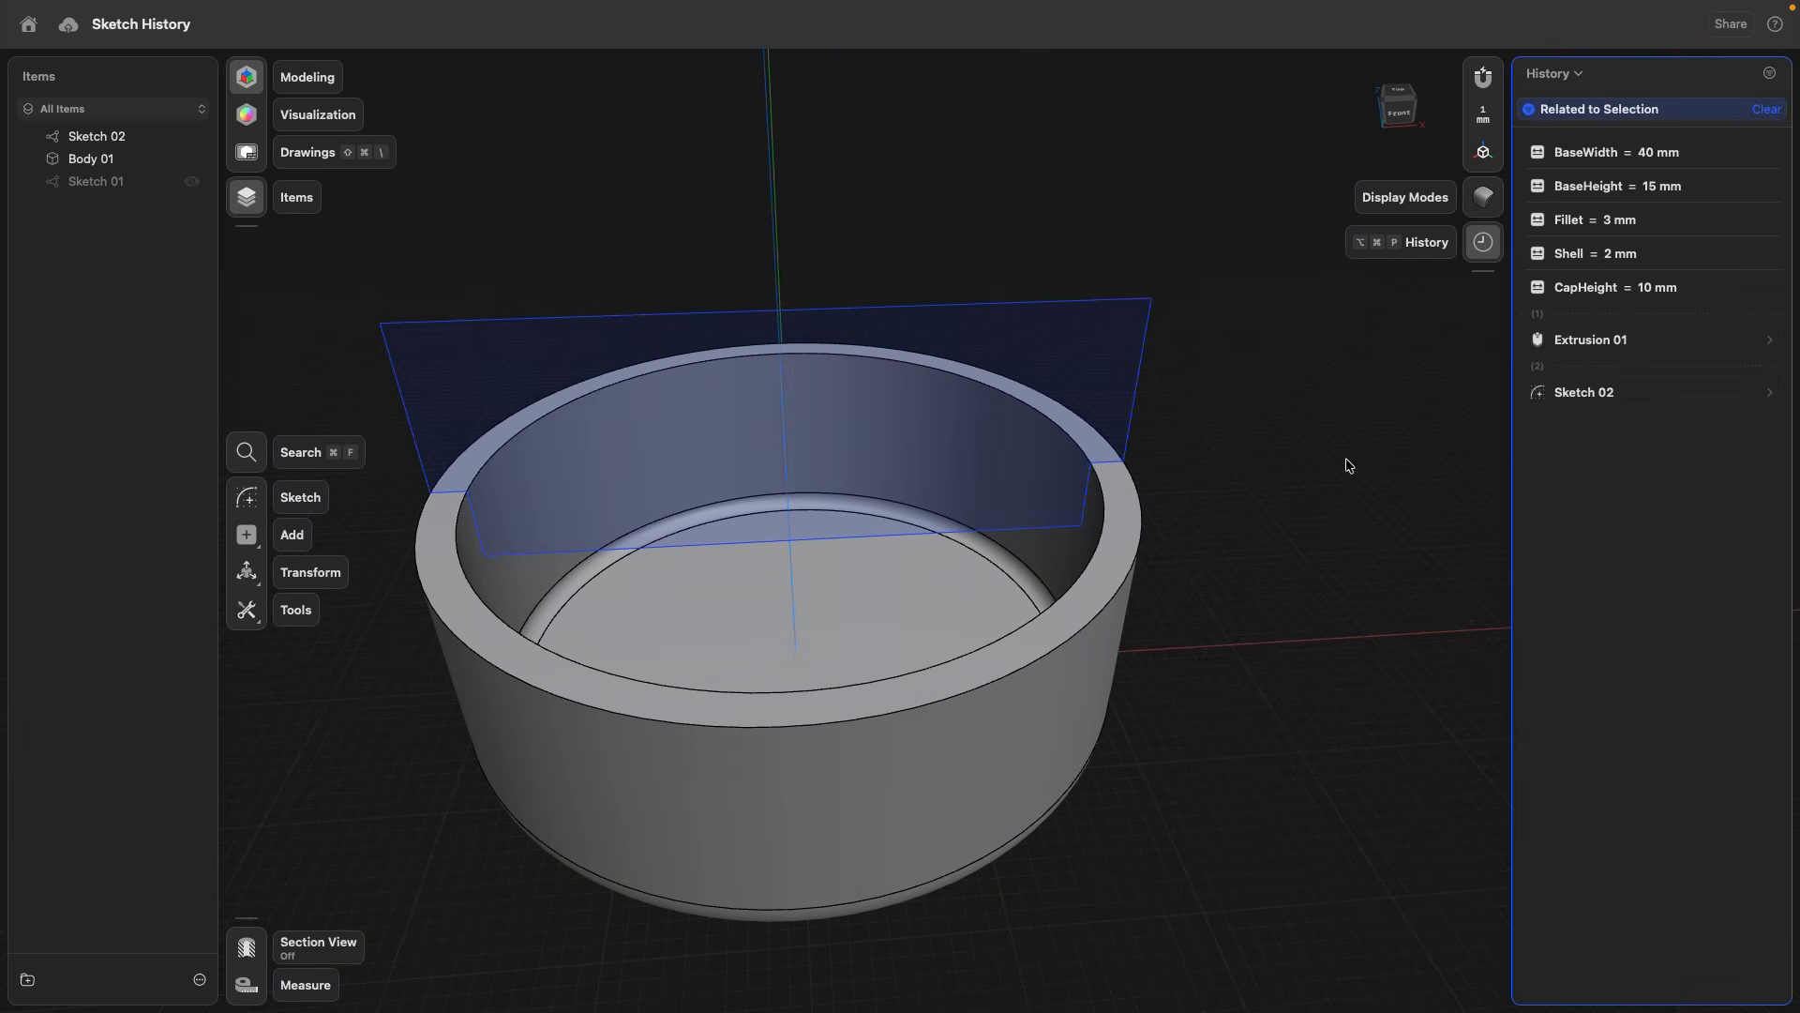
- Set the length of the short vertical edge along the container's inner wall to CapHeight/2
double_click(1091, 495)
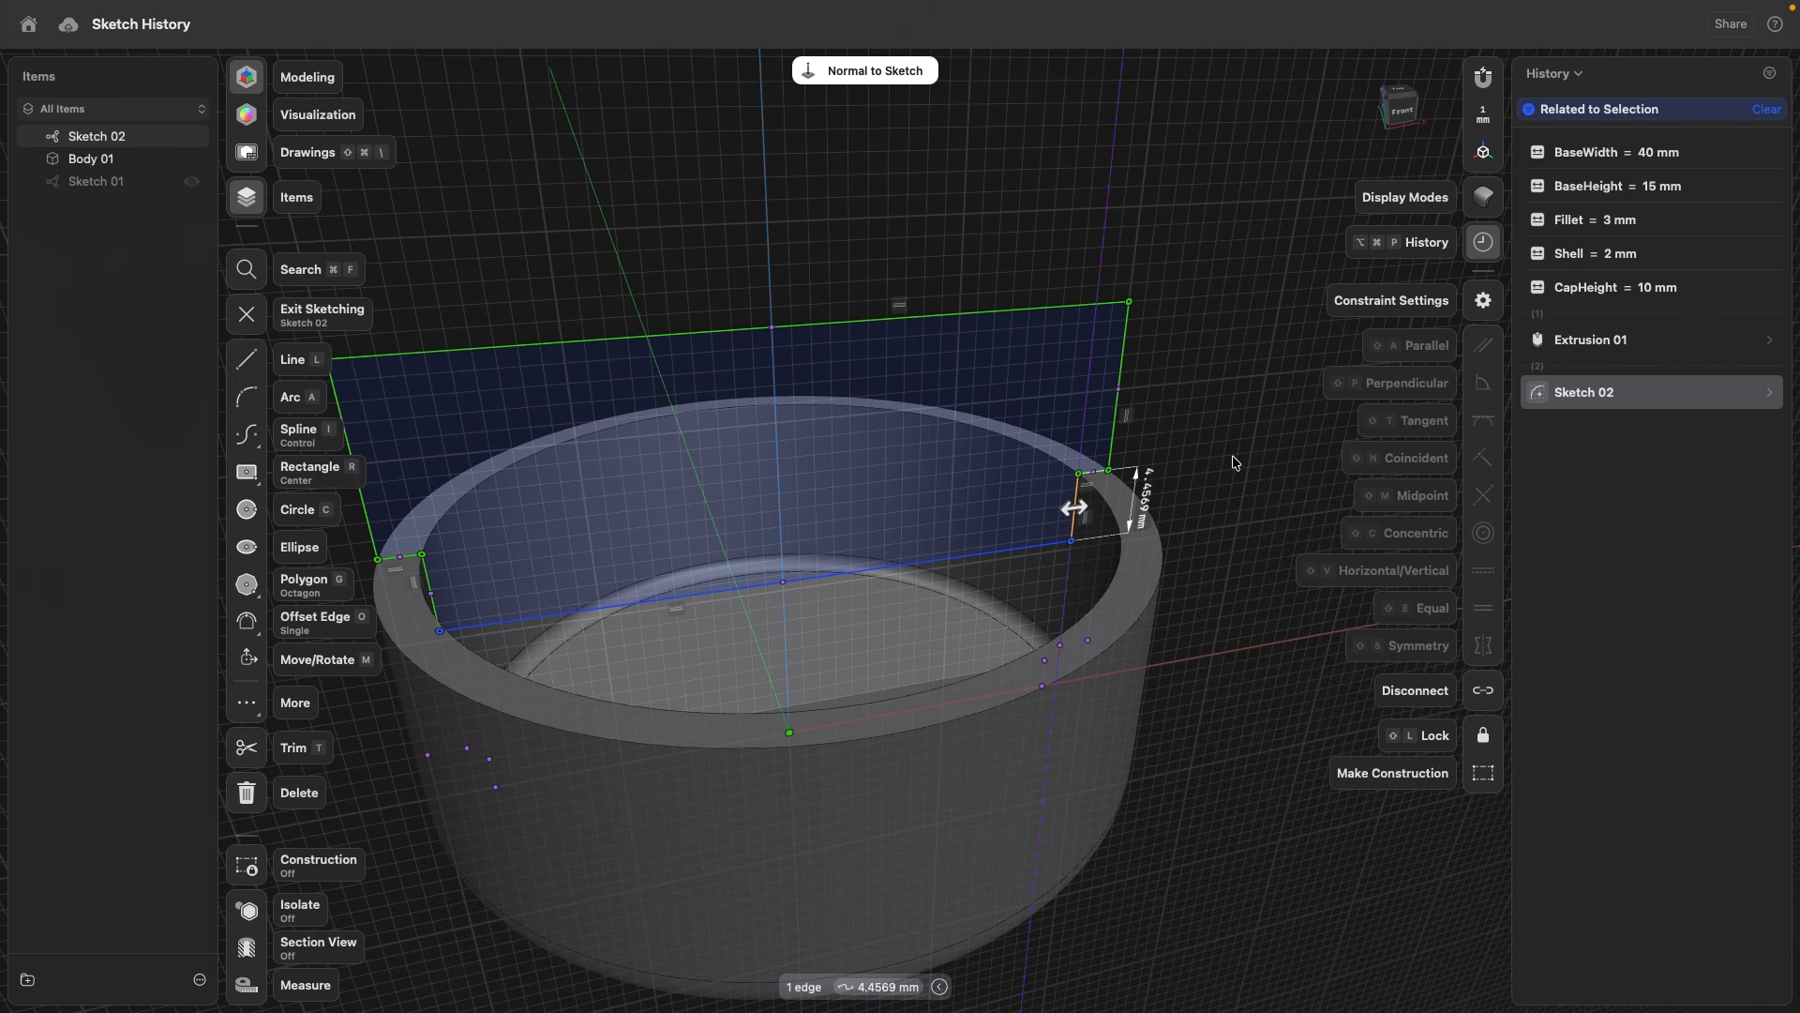
left_click(1145, 505)
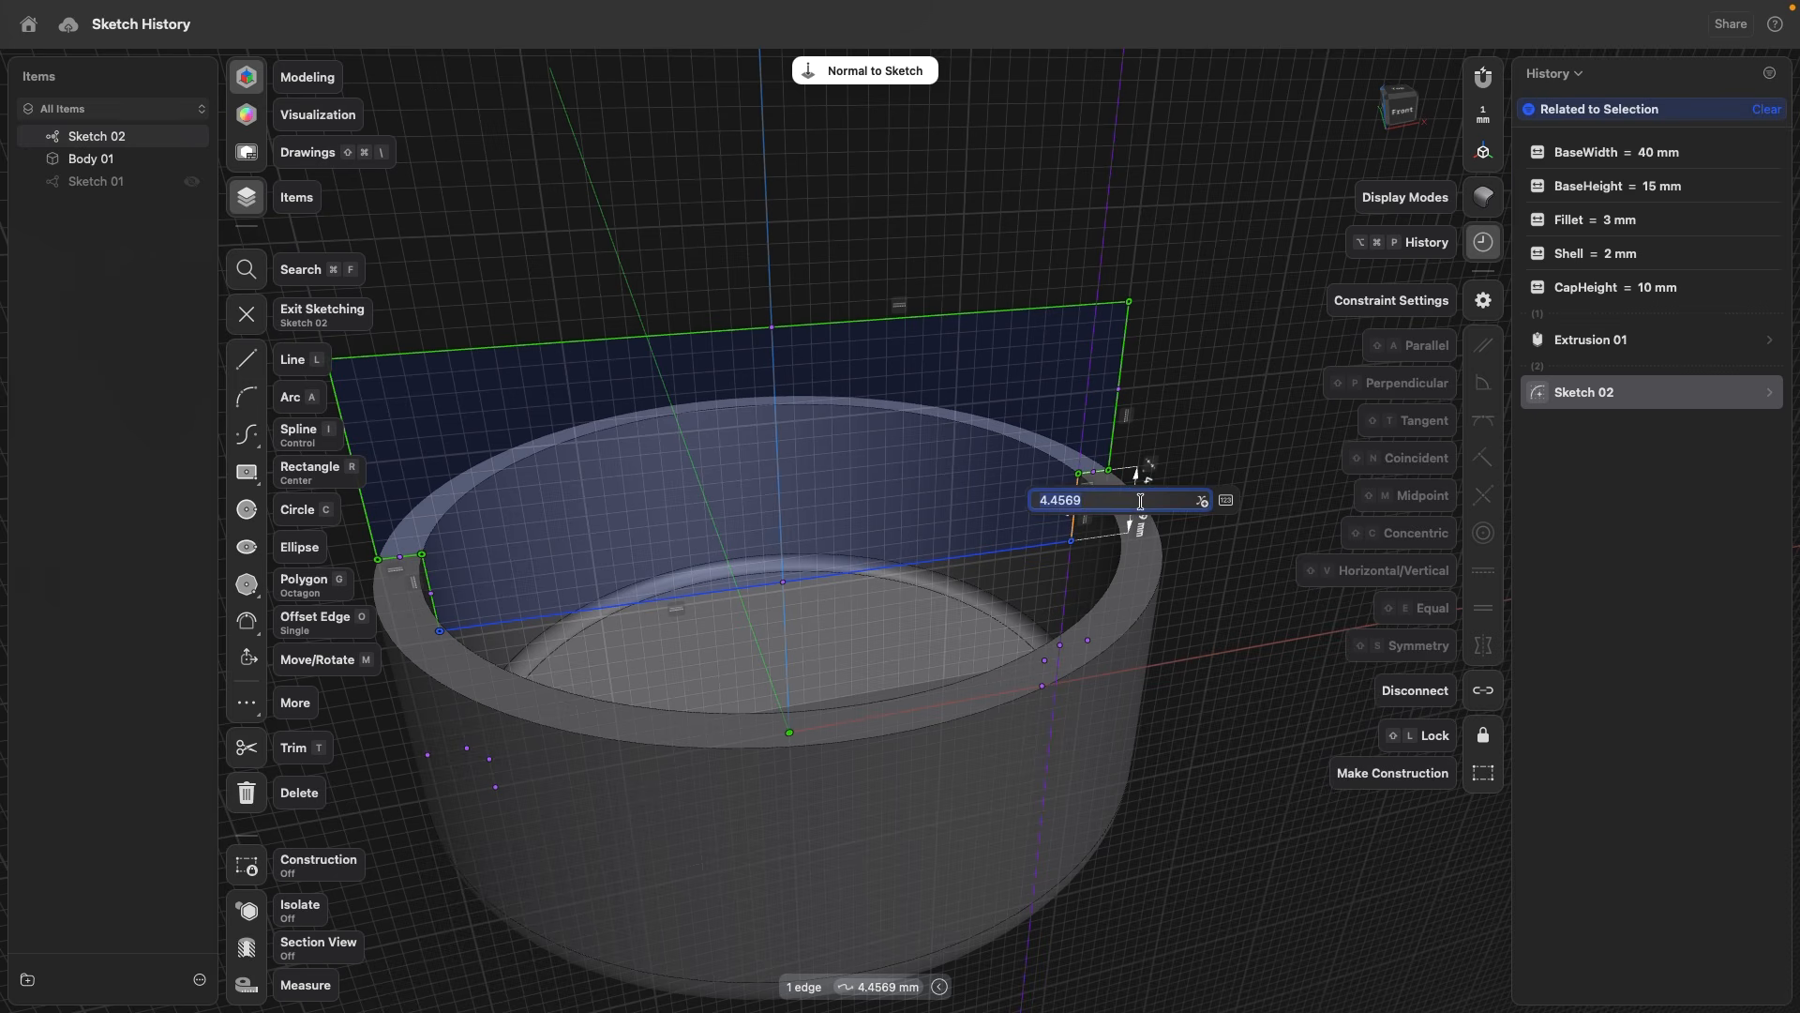
key("BackSpace")
left_click(1183, 501)
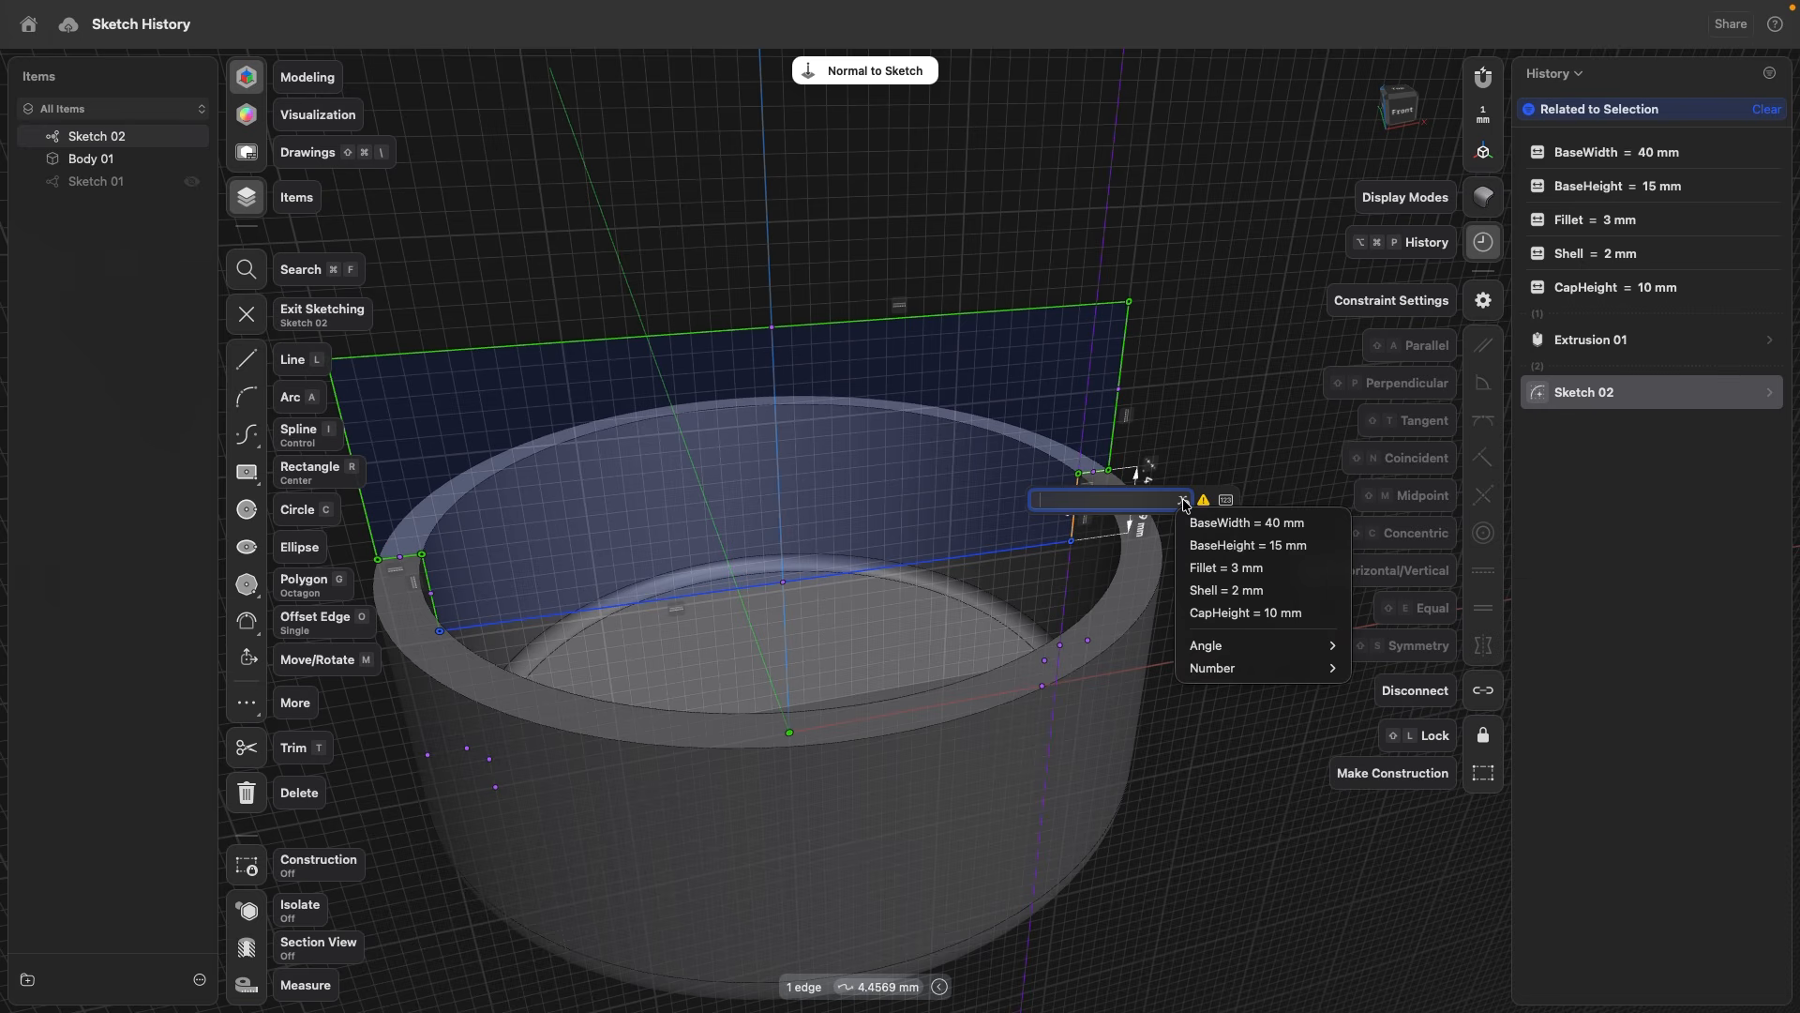
left_click(1245, 613)
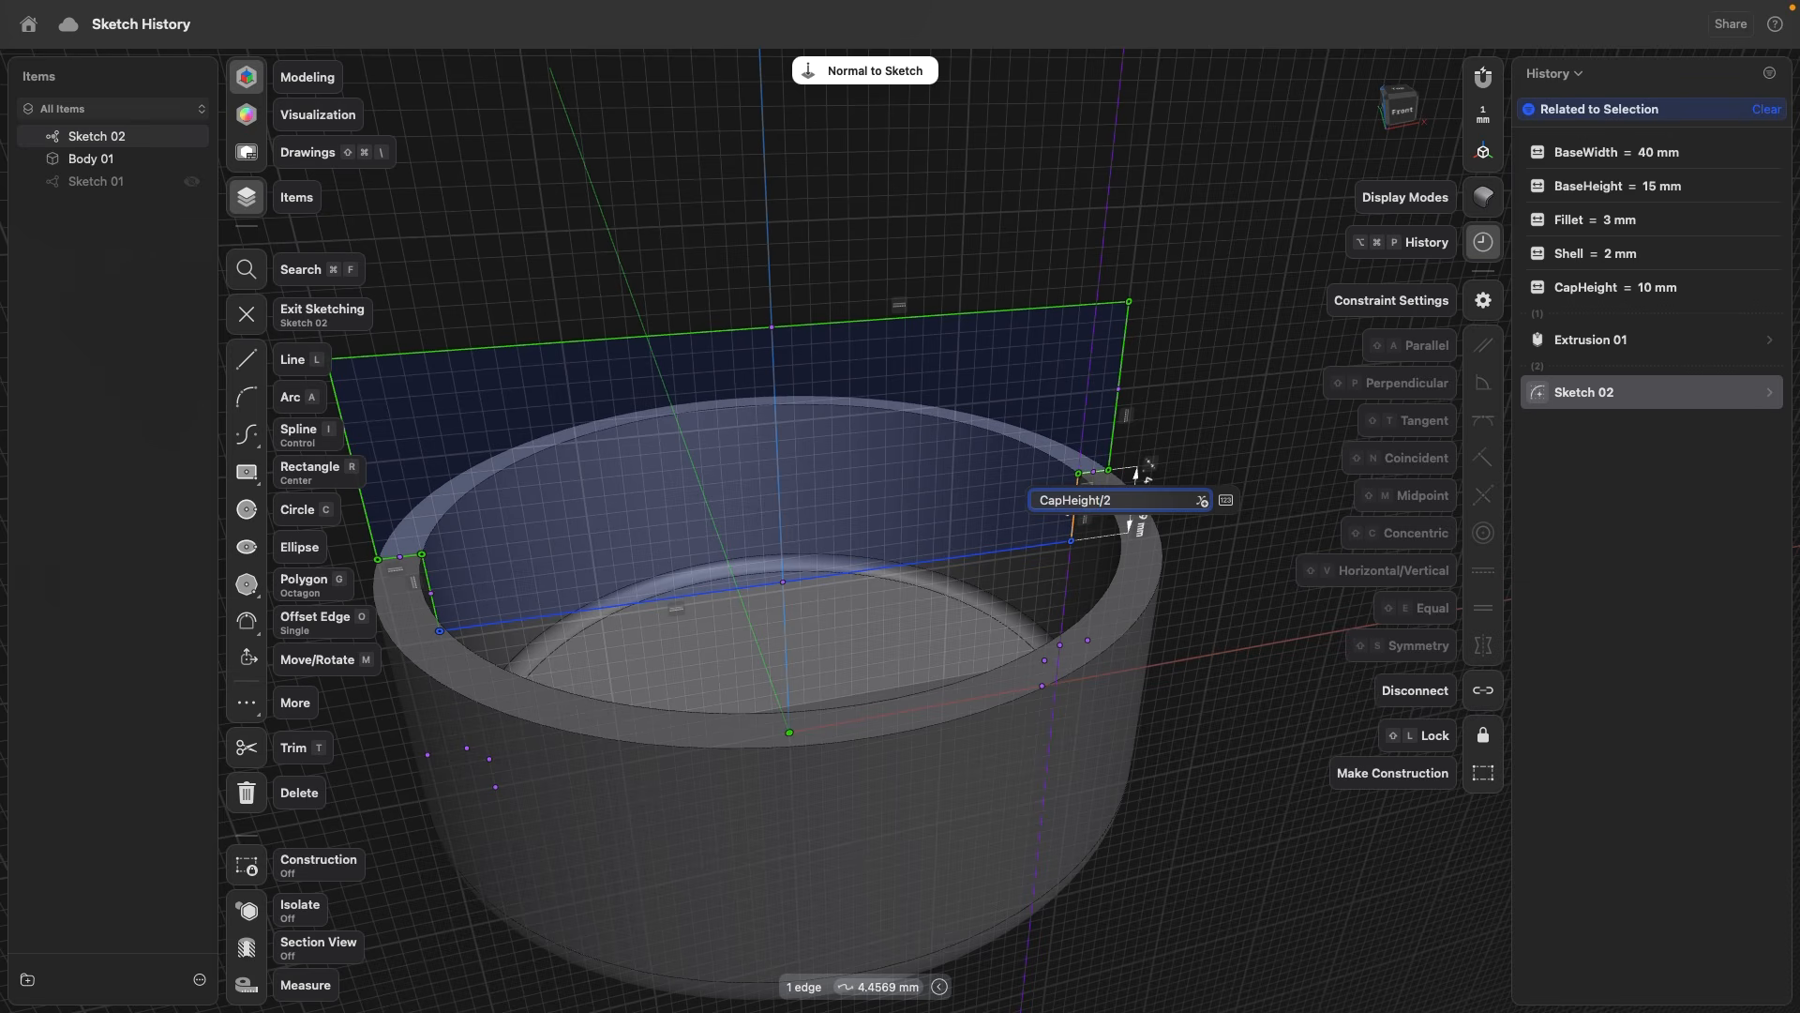
key("Return")
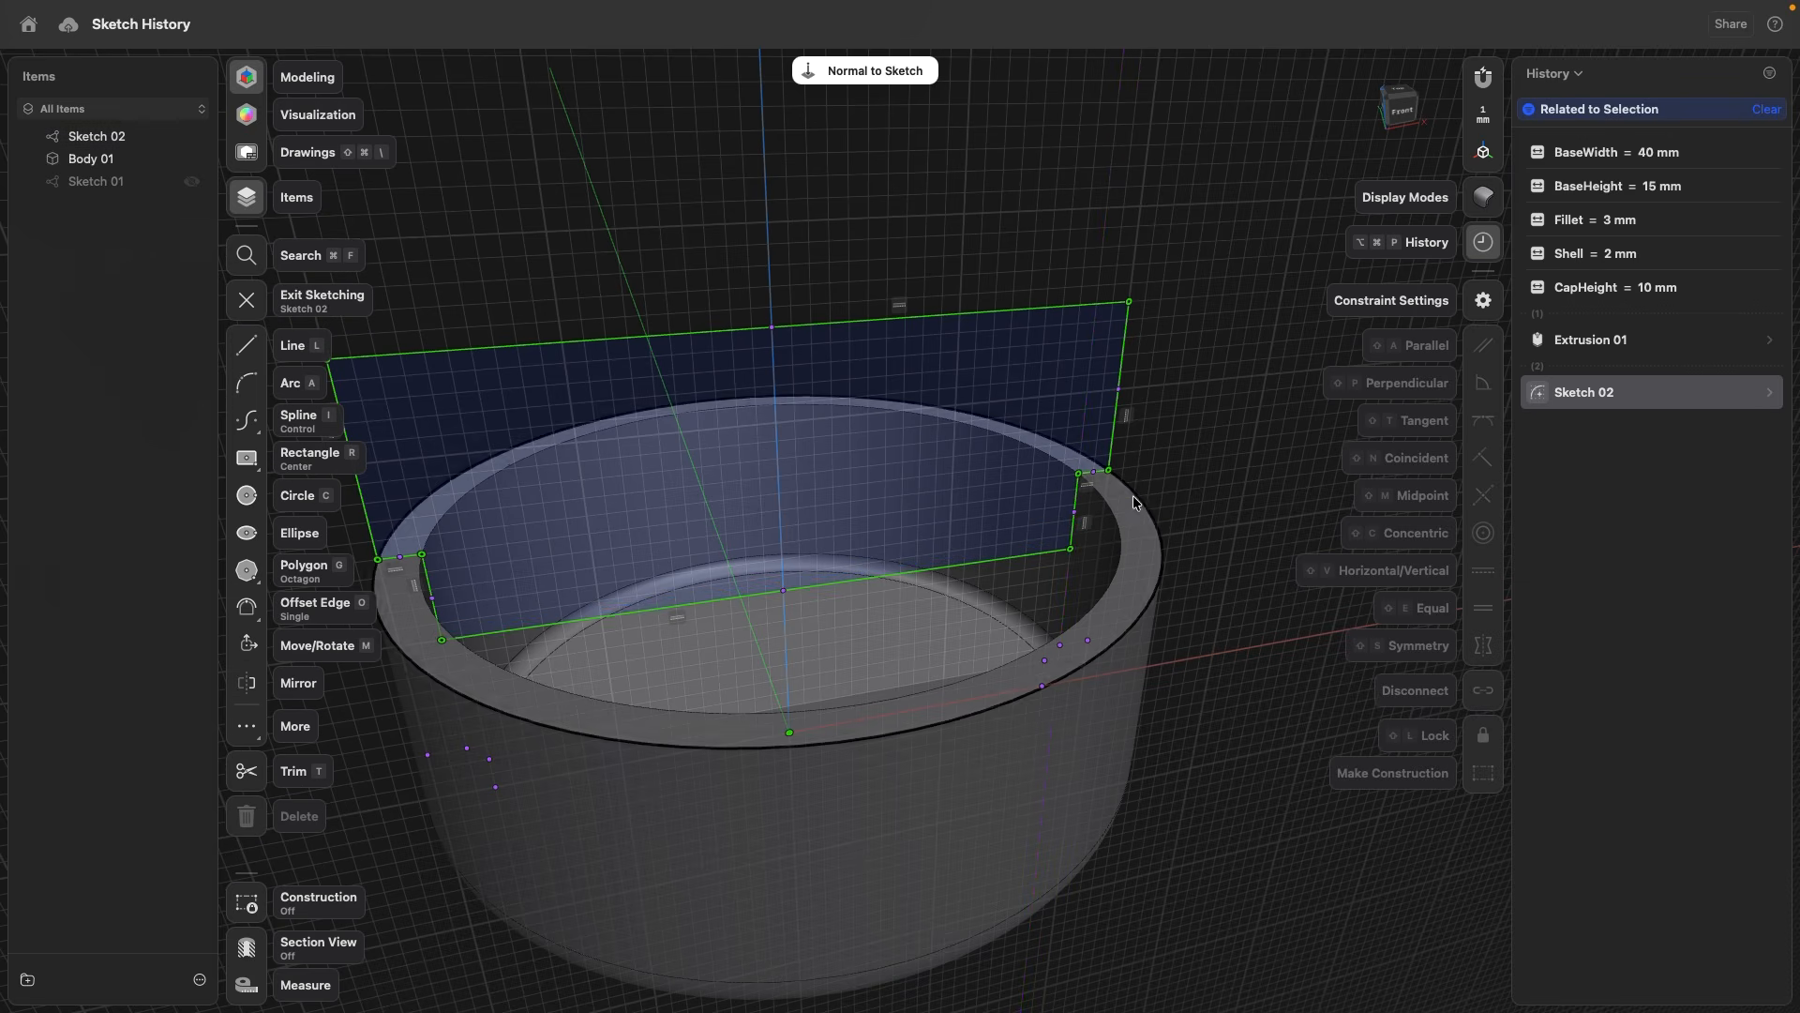
- Try the CapHeight variable at 8 mm and return it to 10 mm
left_click(1642, 287)
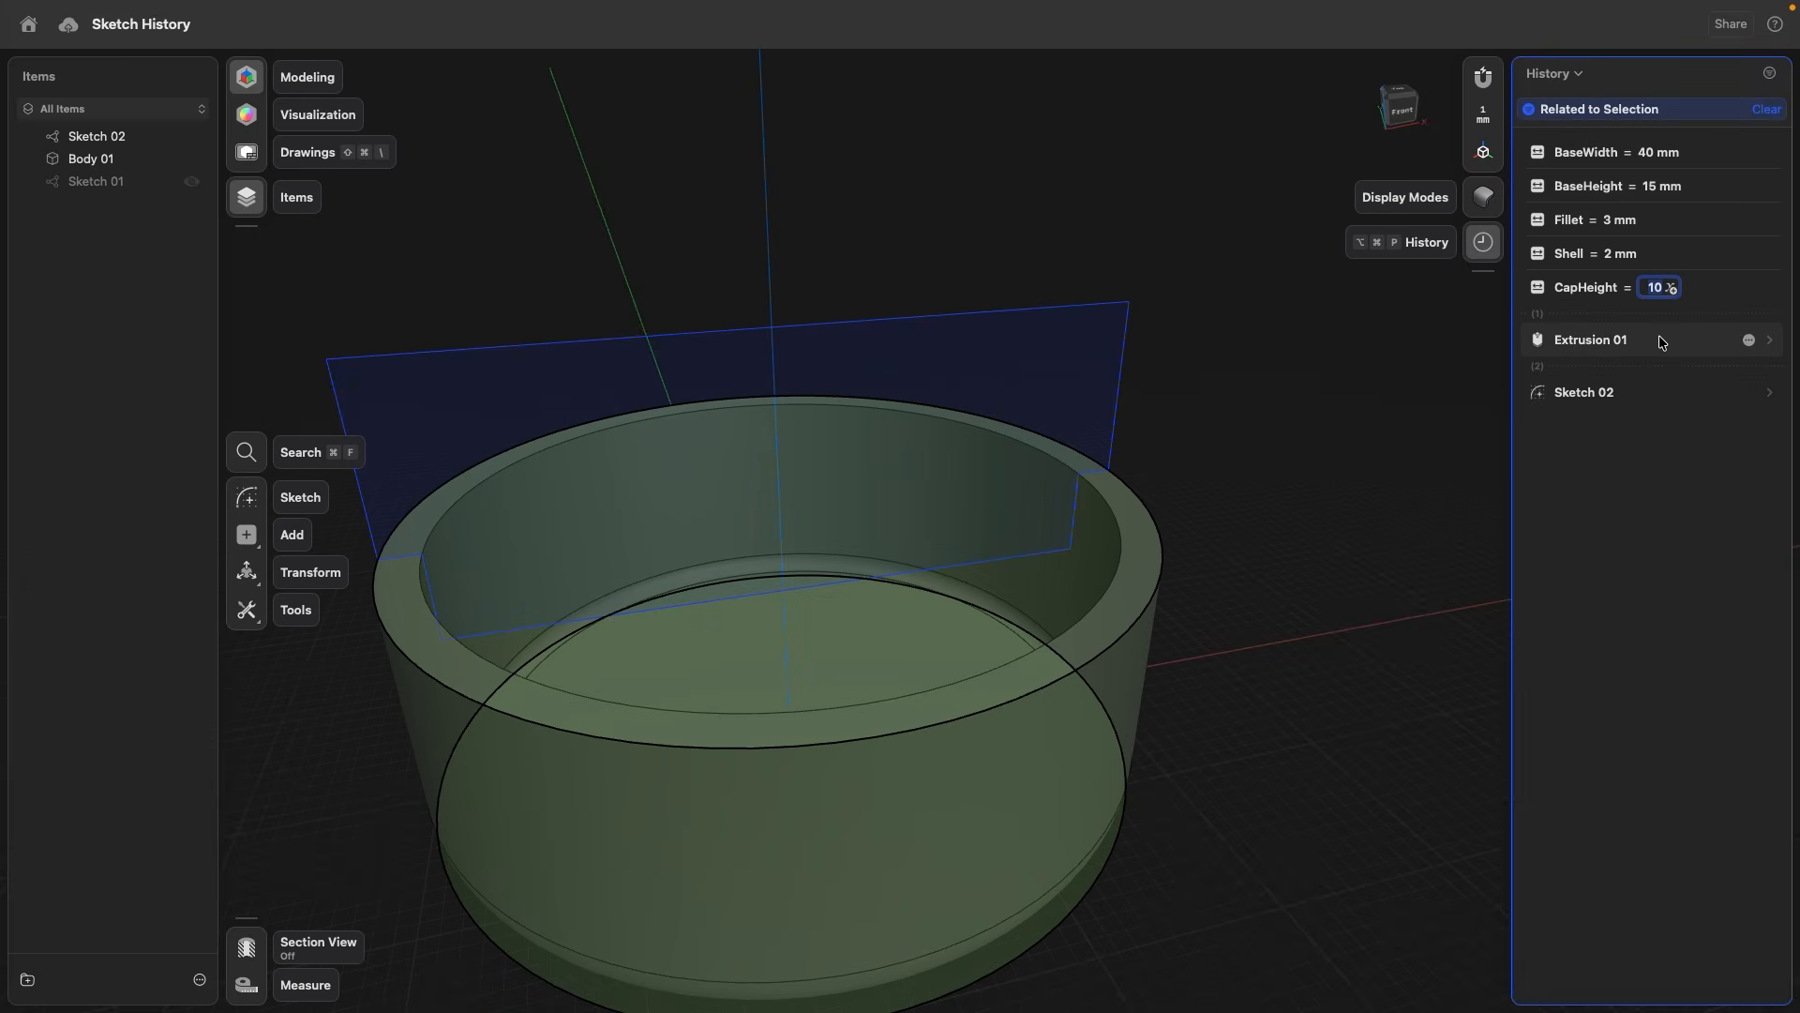
type("8")
key("Return")
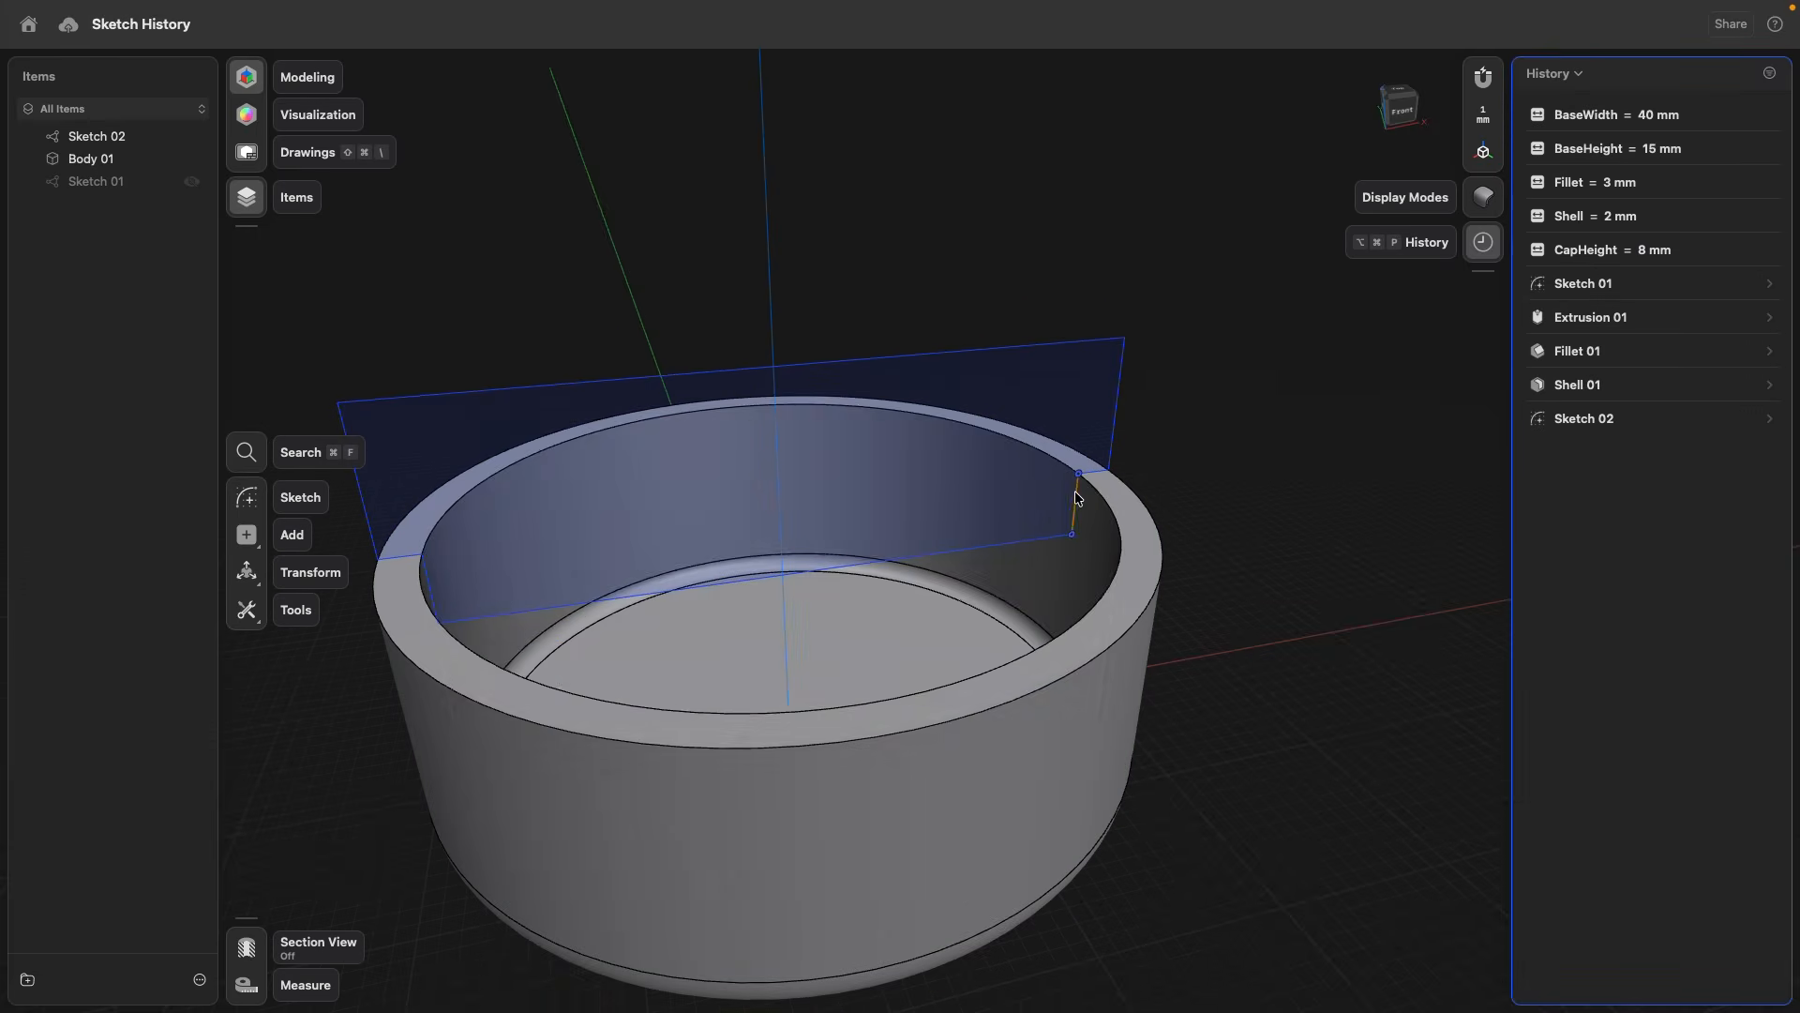
left_click(1074, 492)
left_click(1651, 287)
type("10")
key("Return")
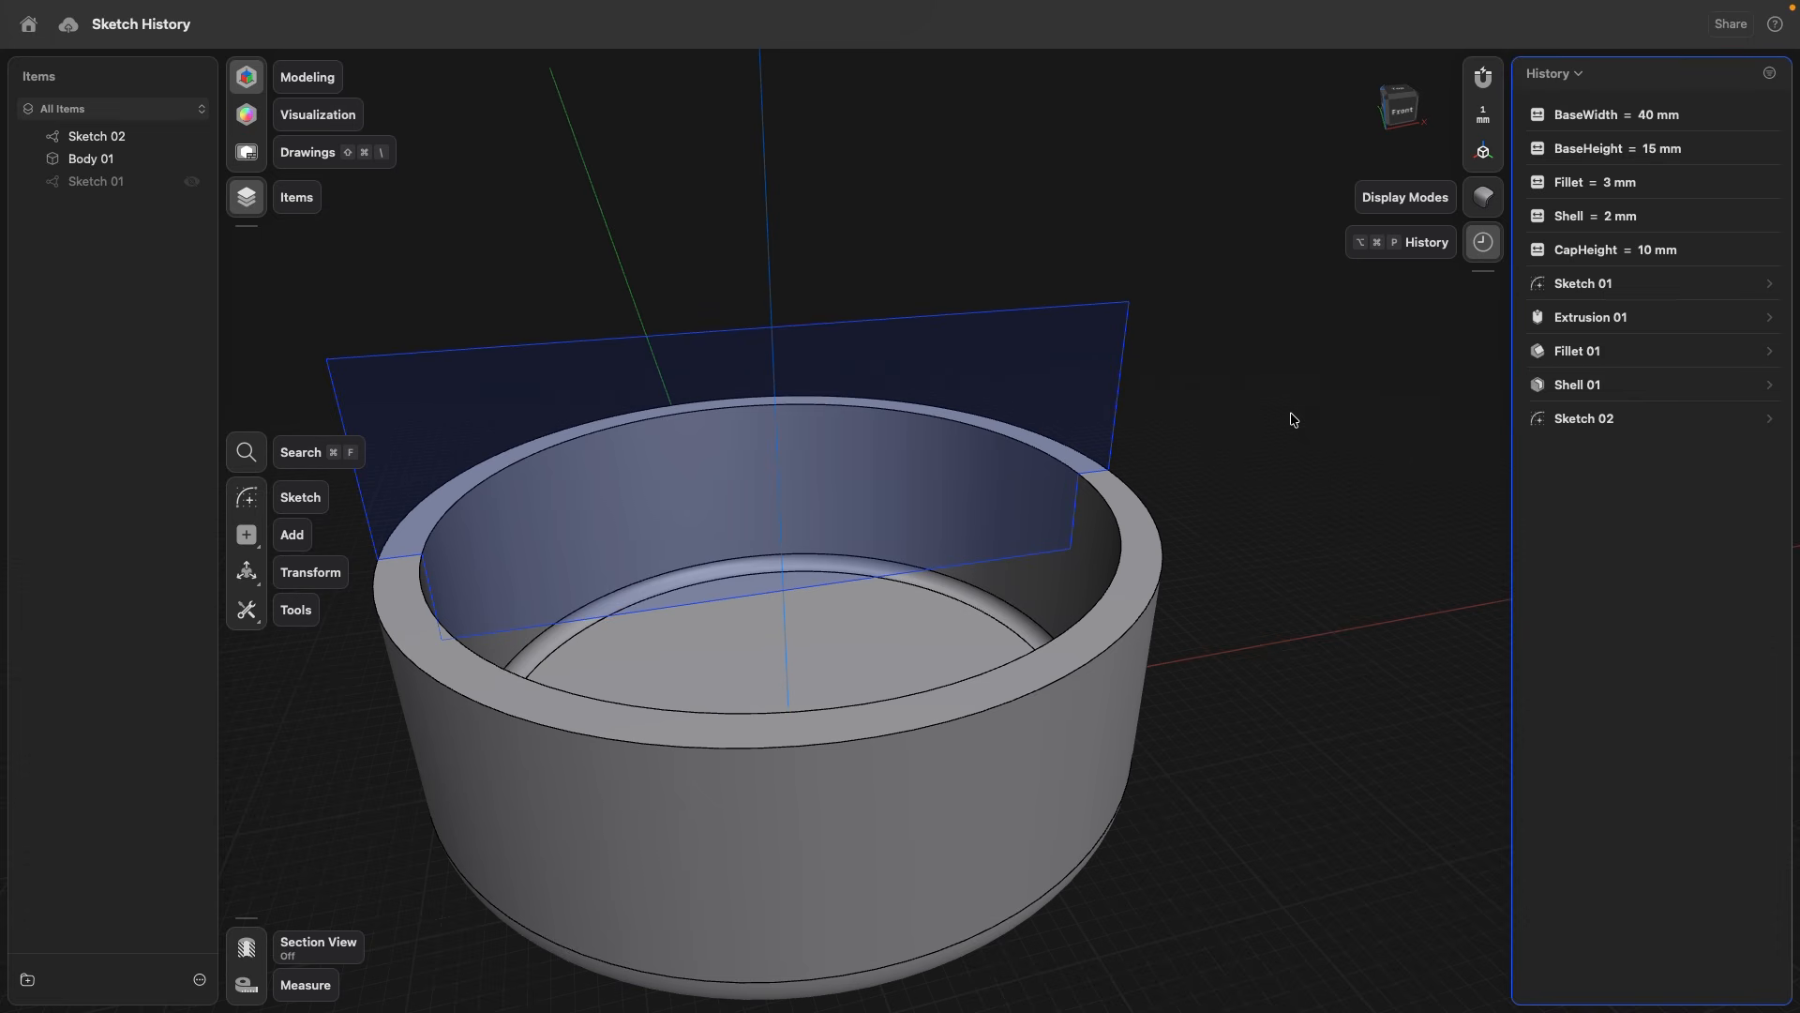
- Draw a vertical line in the cap sketch from the midpoint of the lower edge to the midpoint of the upper edge
middle_click_drag(1263, 386, 1349, 385)
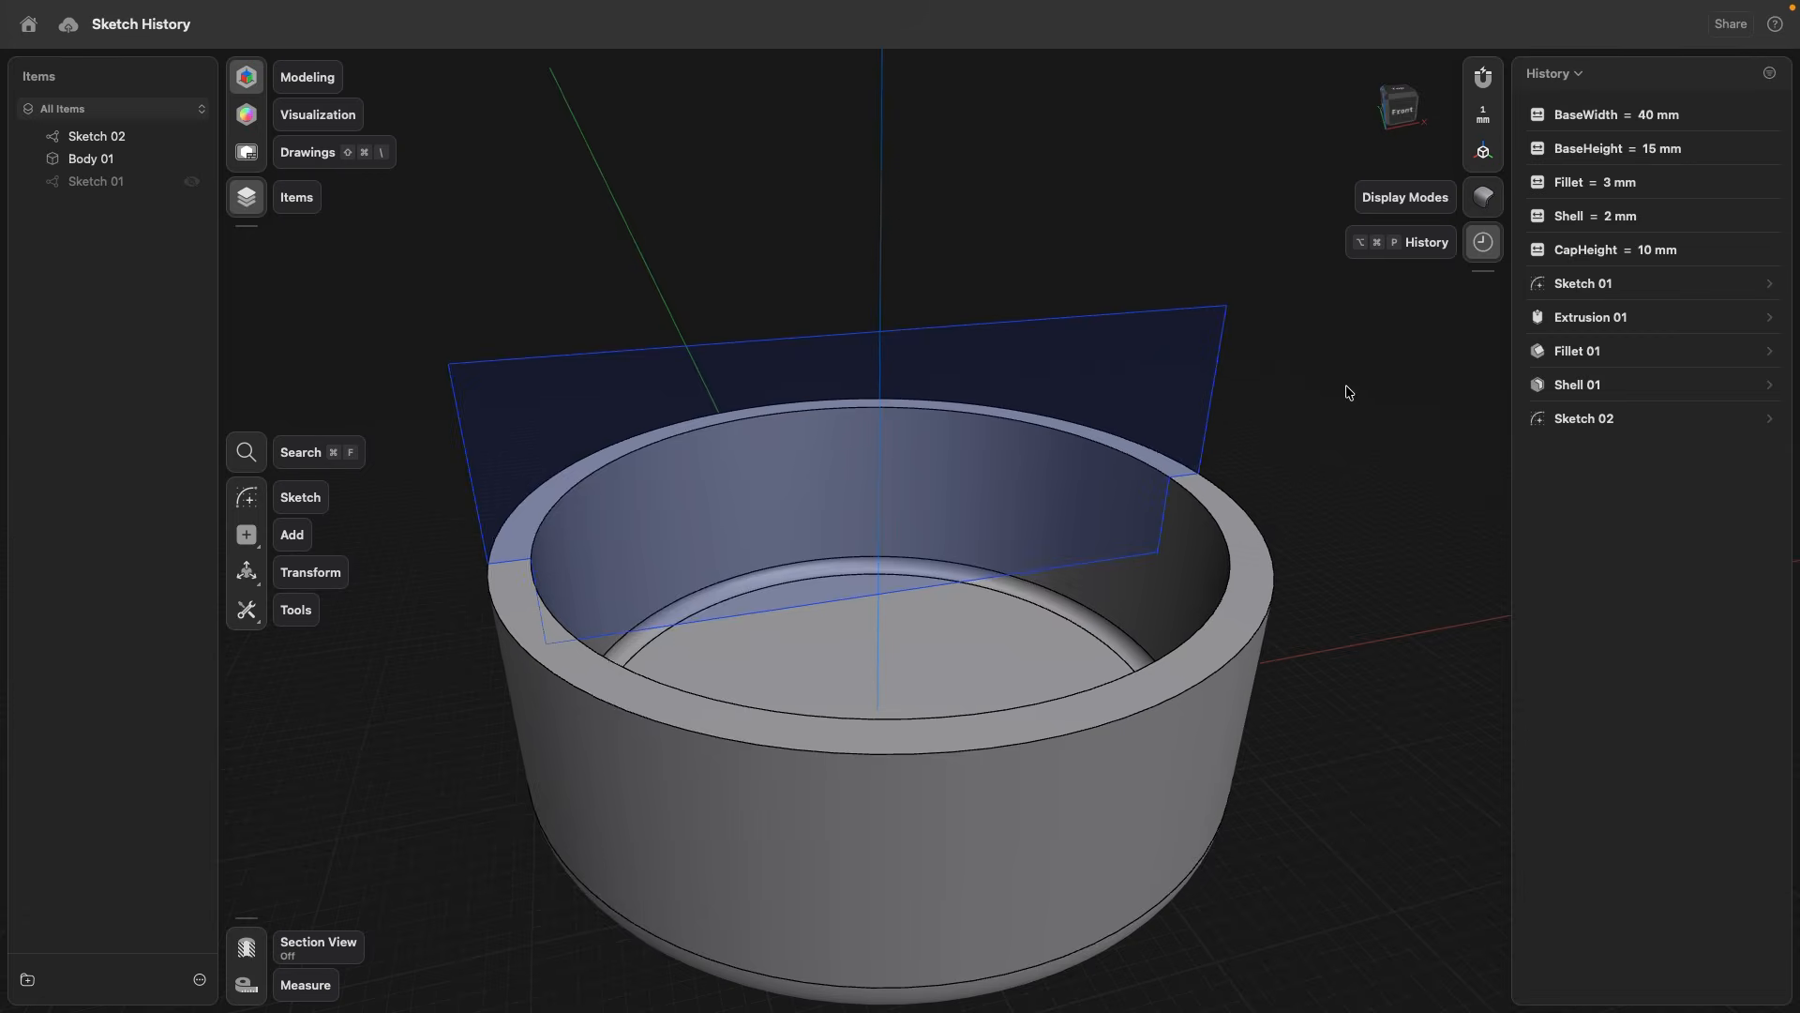
right_click_drag(1350, 385, 1293, 388)
double_click(978, 296)
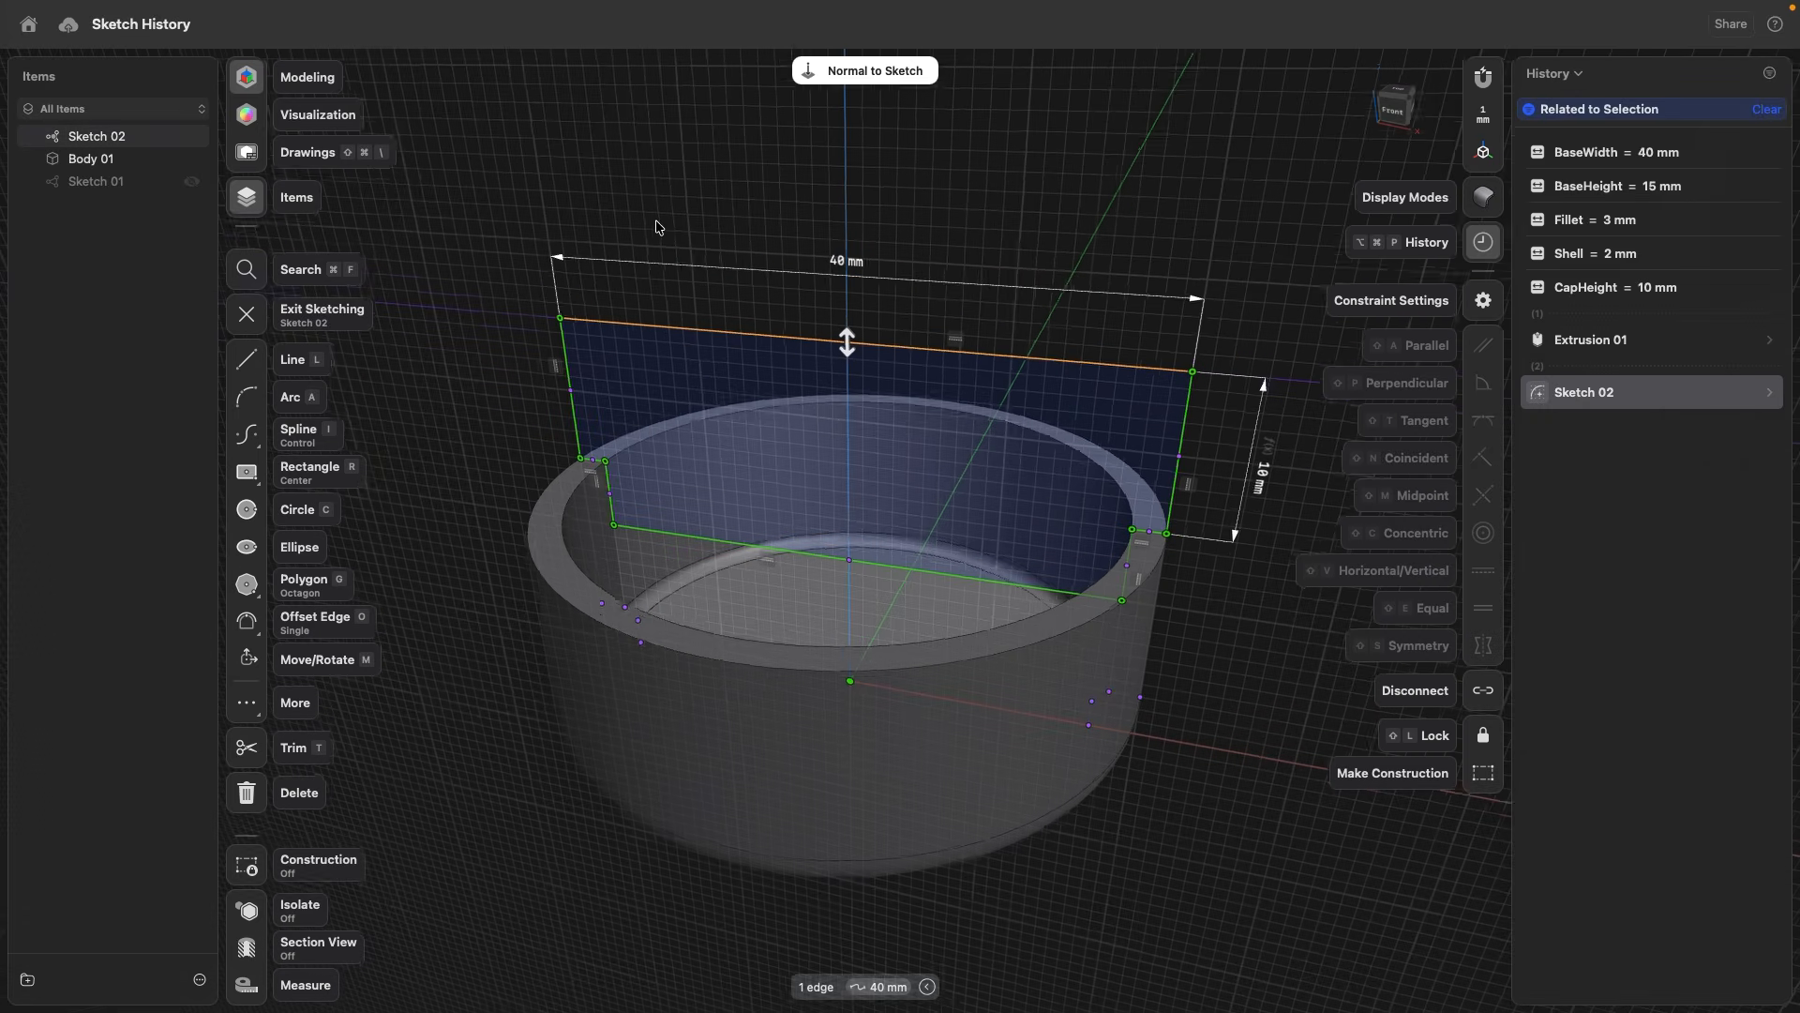
left_click(252, 360)
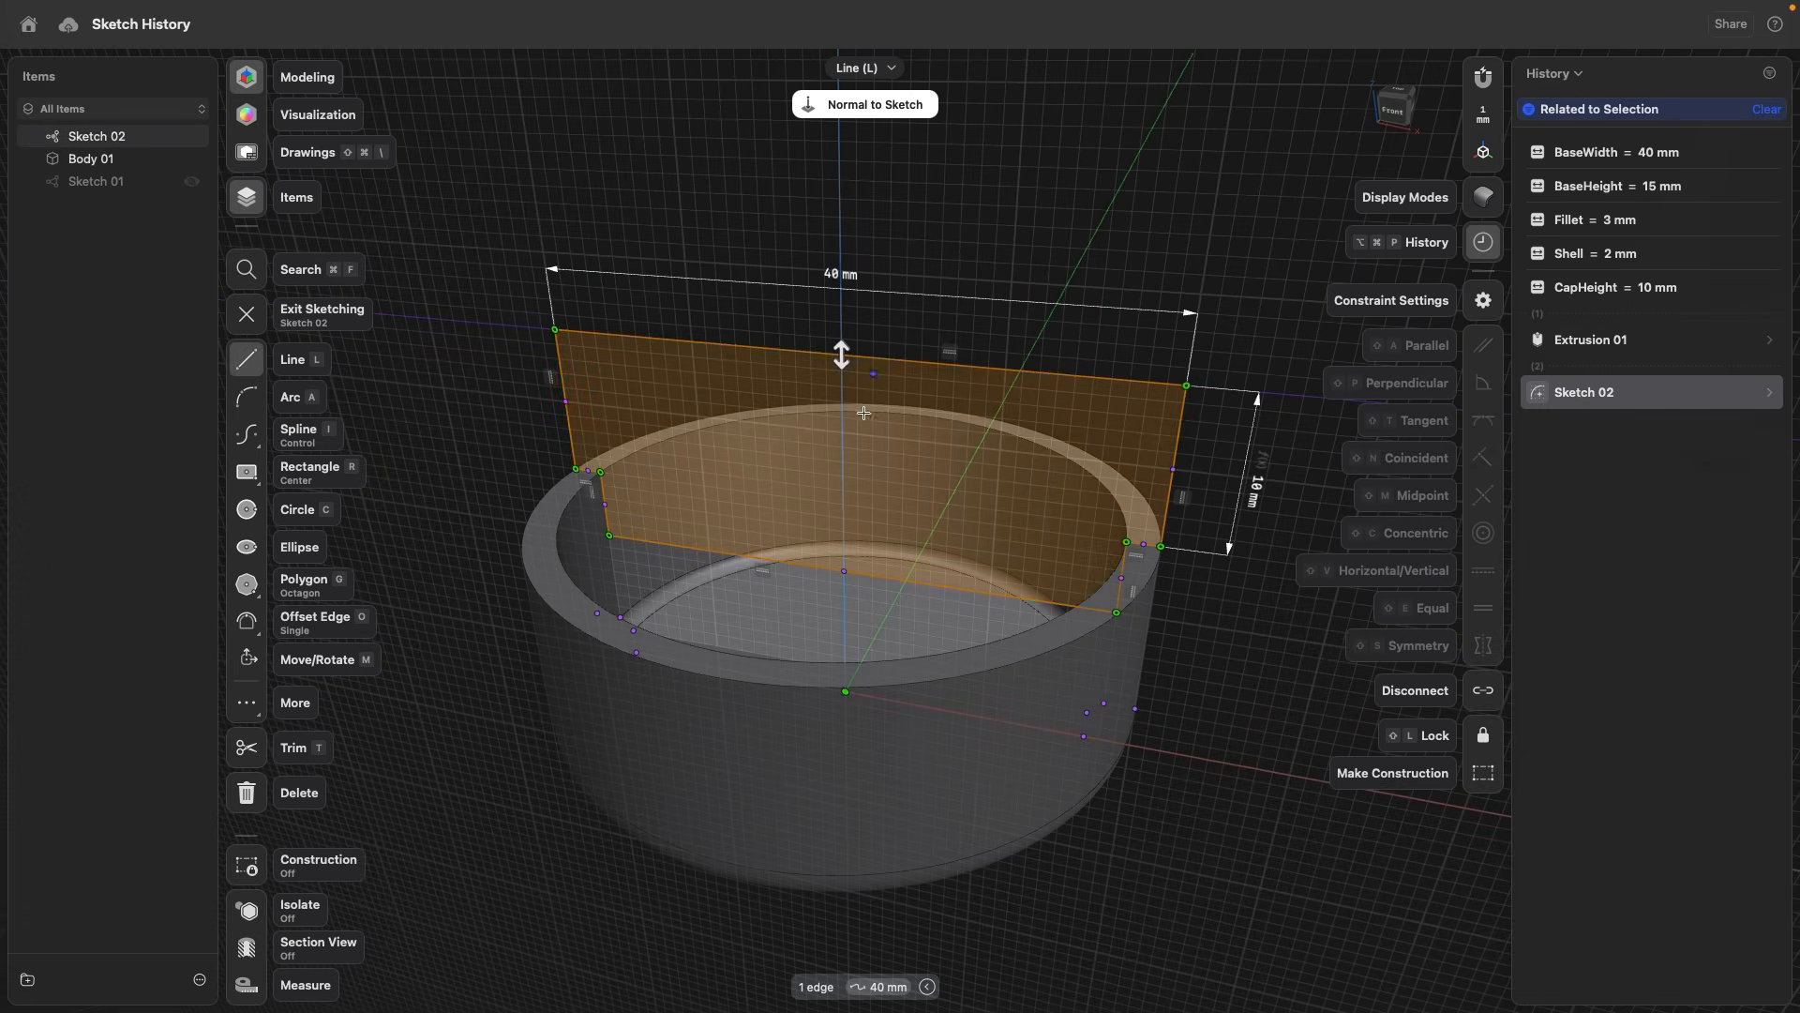
left_click(844, 571)
left_click(841, 355)
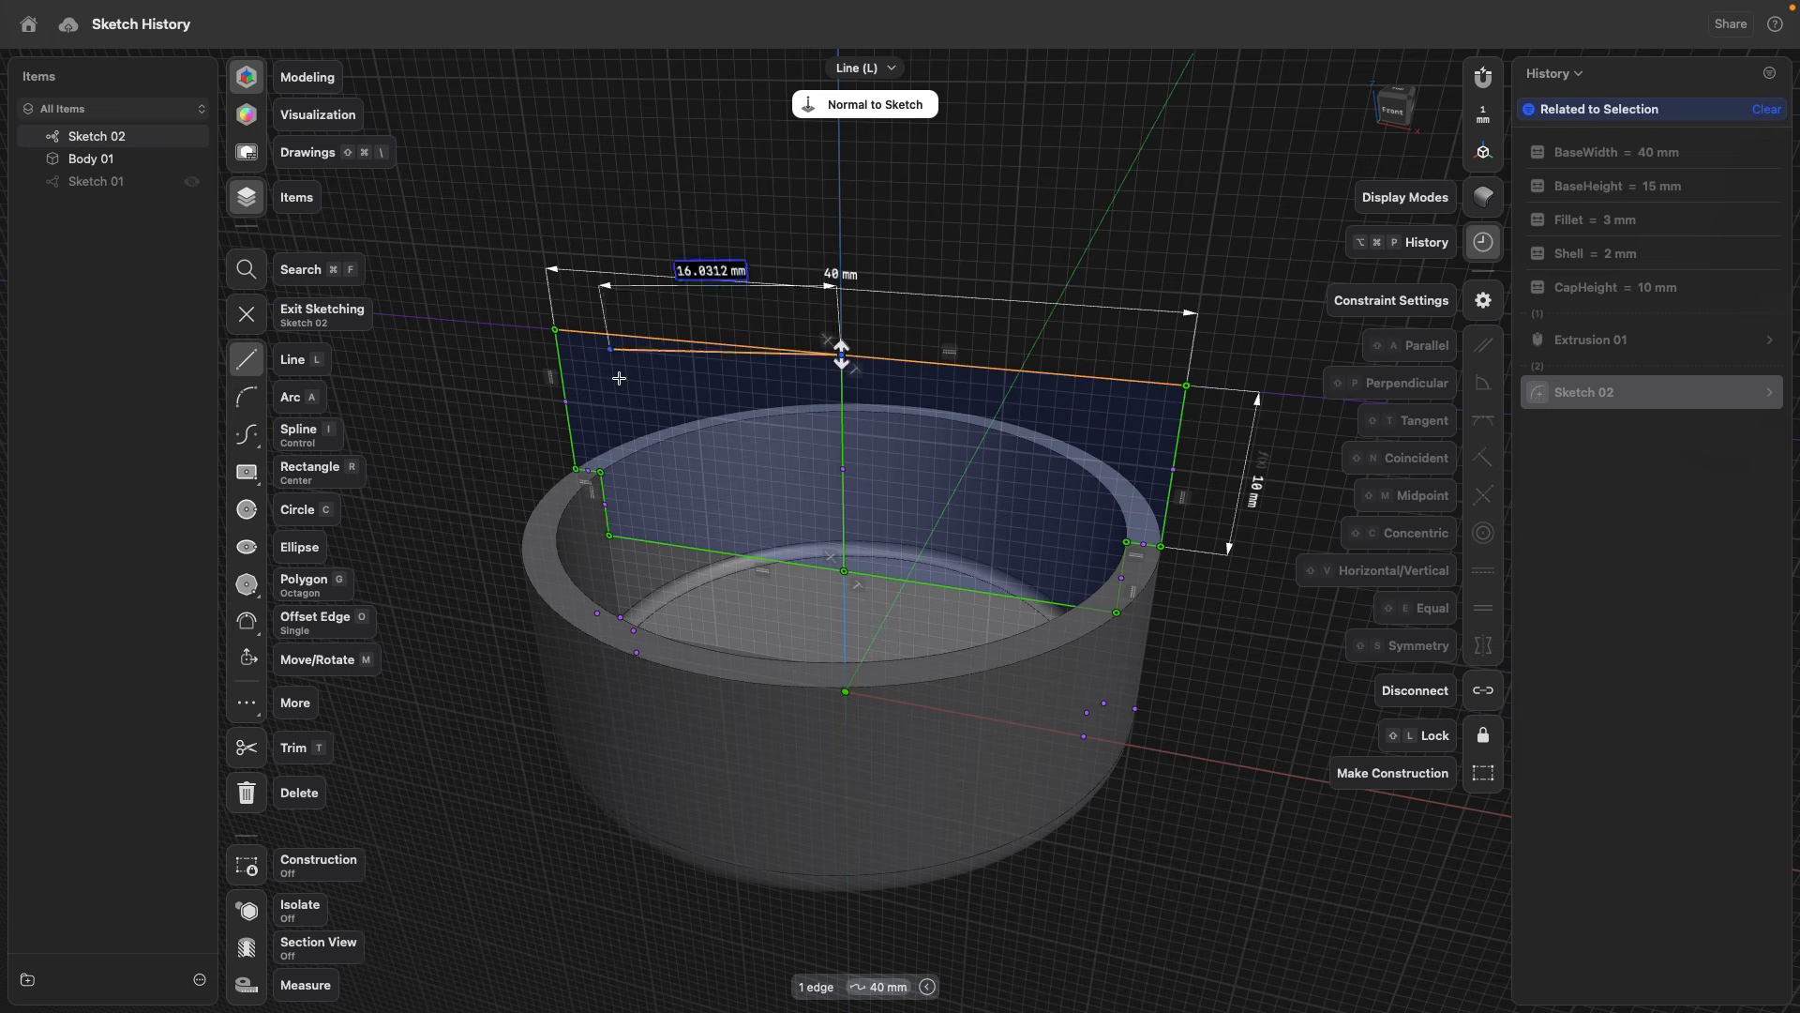
key("Escape")
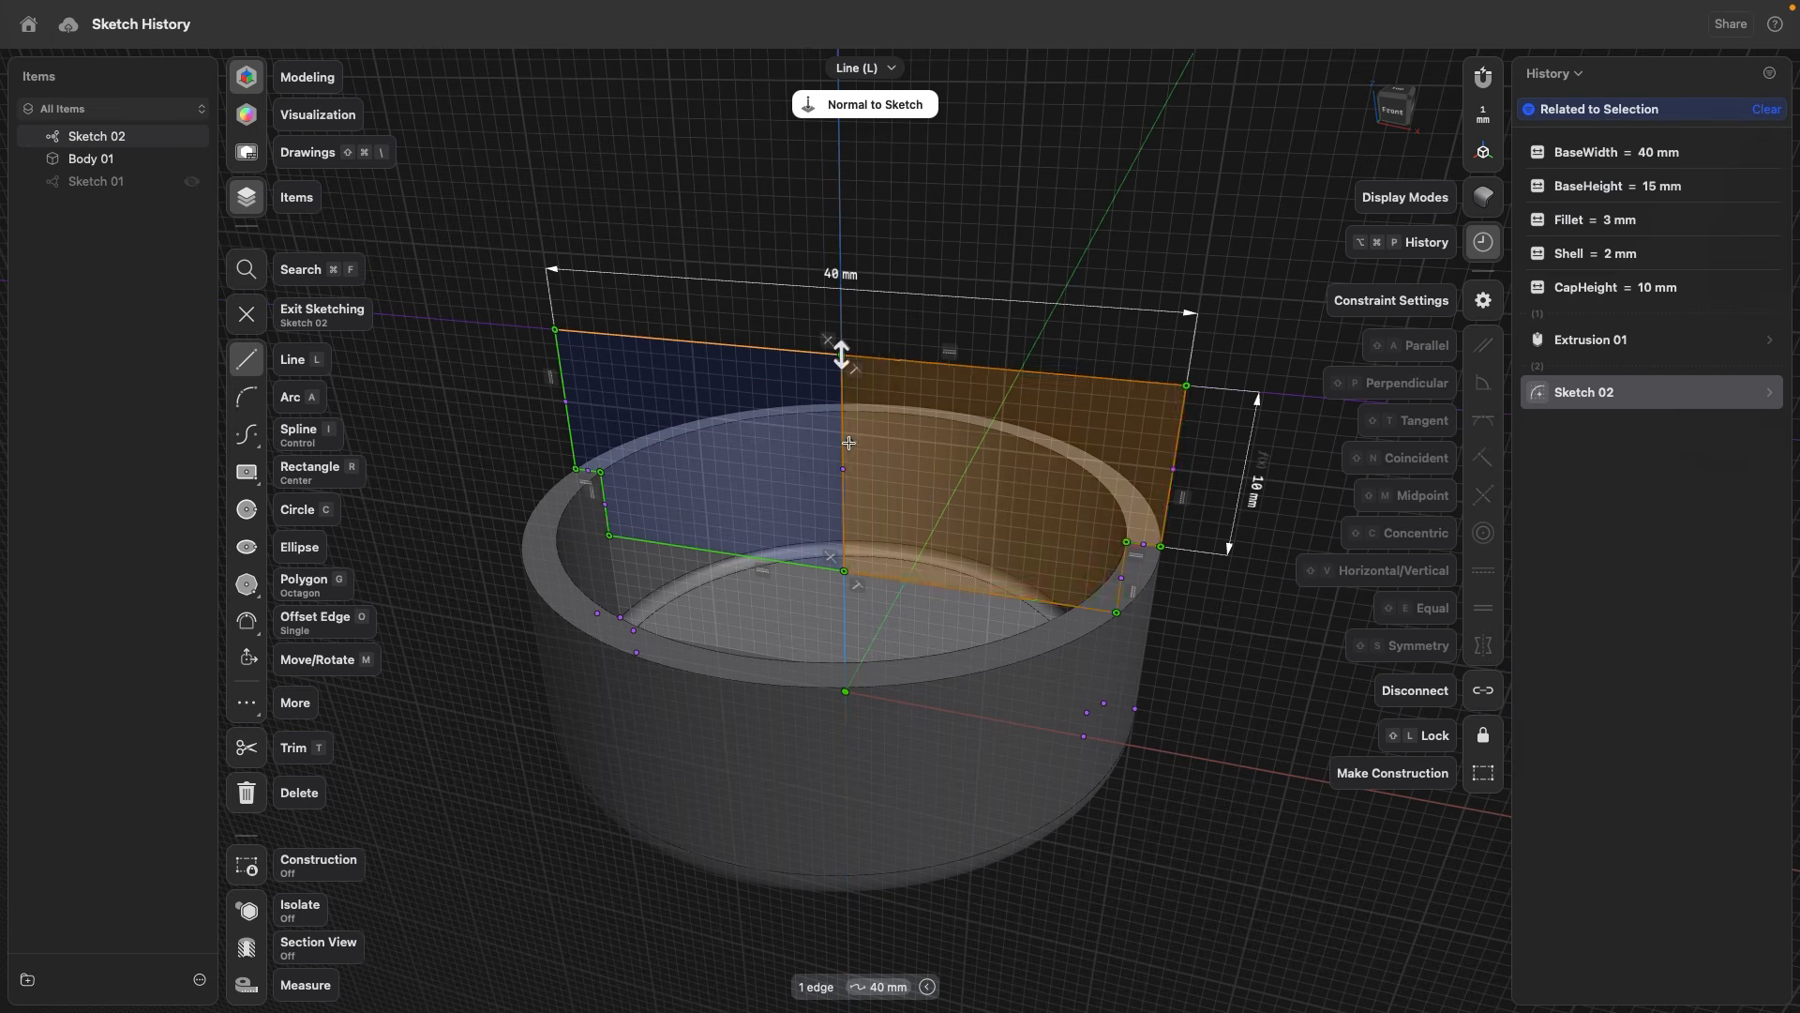
key("Escape")
- Exit the sketch and revolve one half of the cap profile partway around the vertical centre axis as a new body
left_click(238, 316)
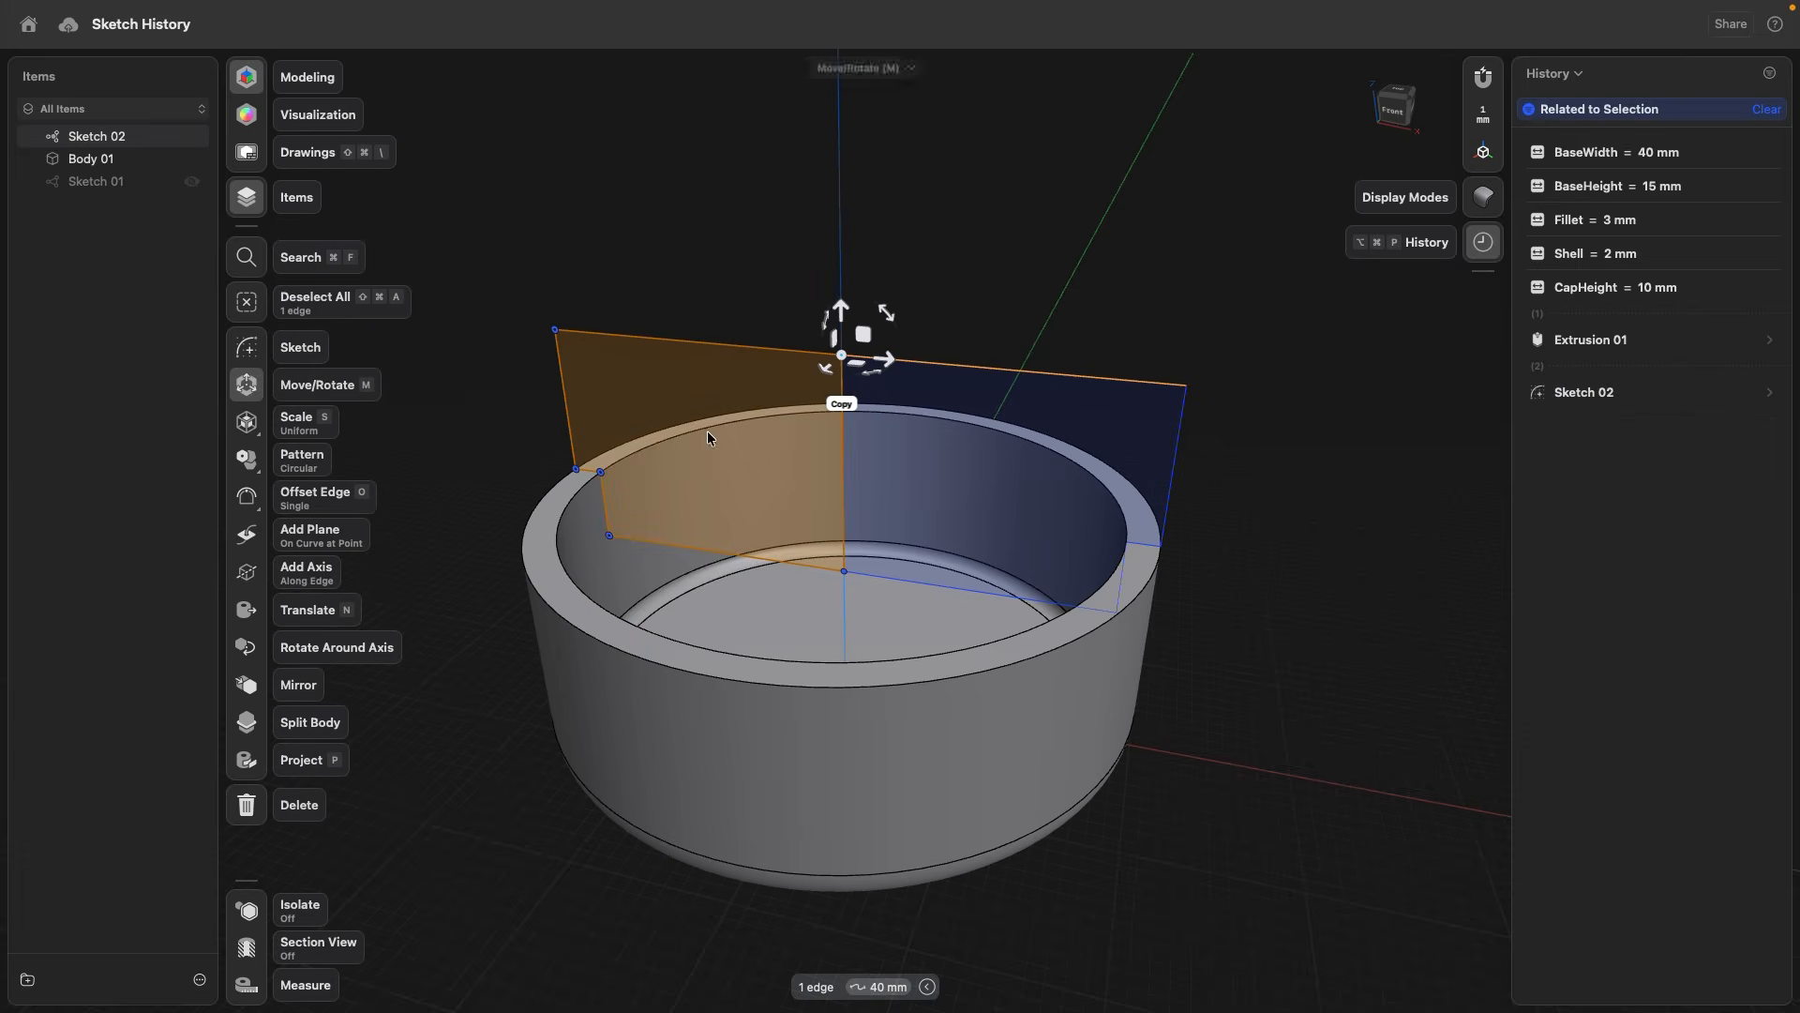
left_click(650, 392)
key("e")
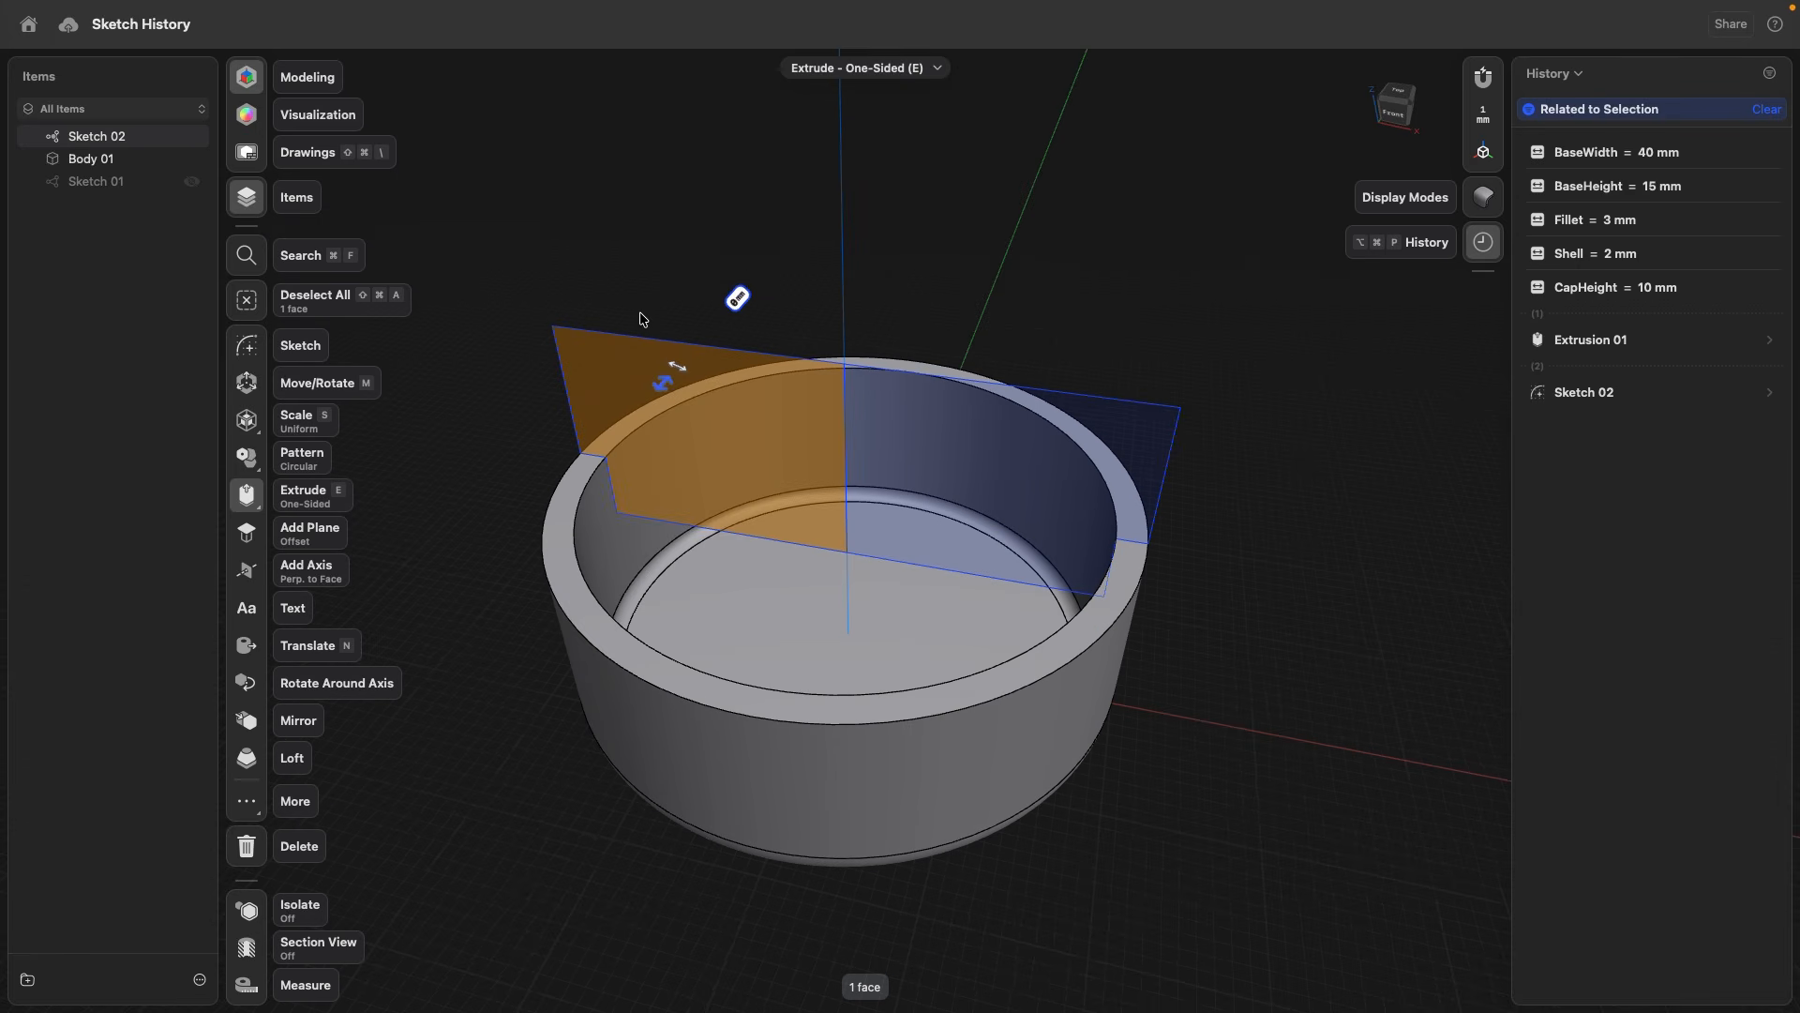
left_click(844, 392)
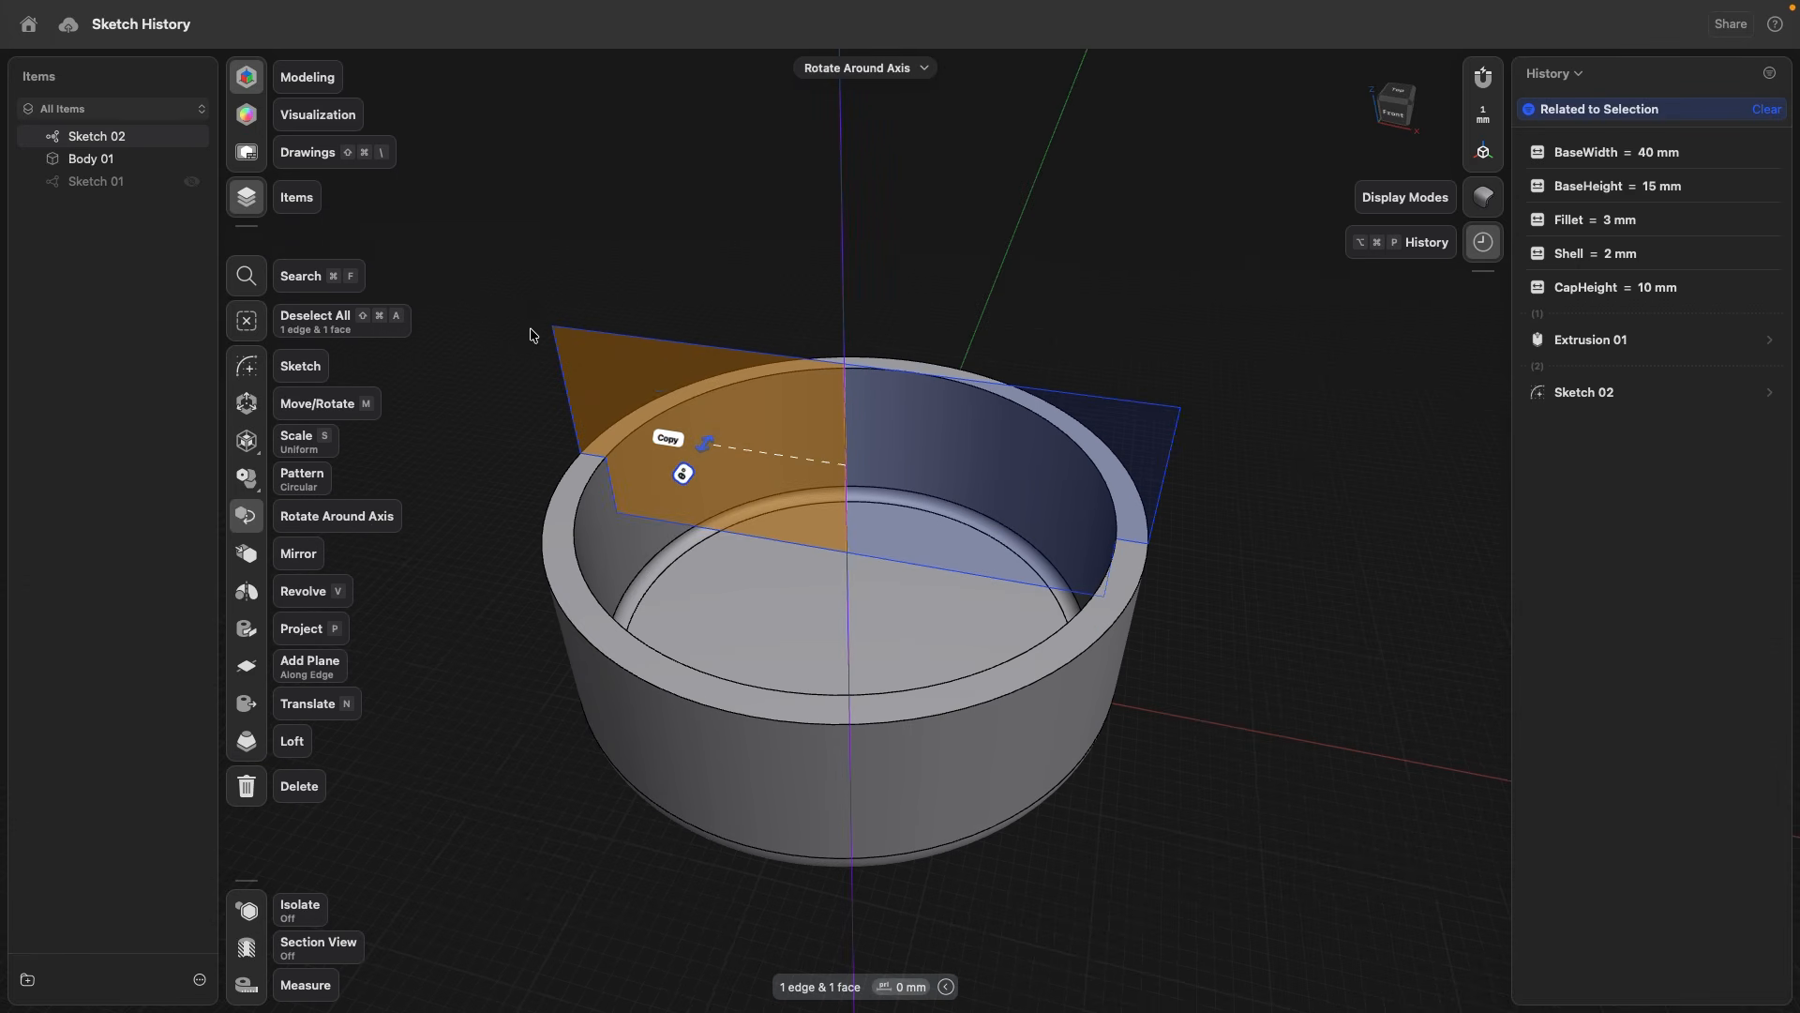
left_click(246, 591)
left_click_drag(687, 498, 1146, 455)
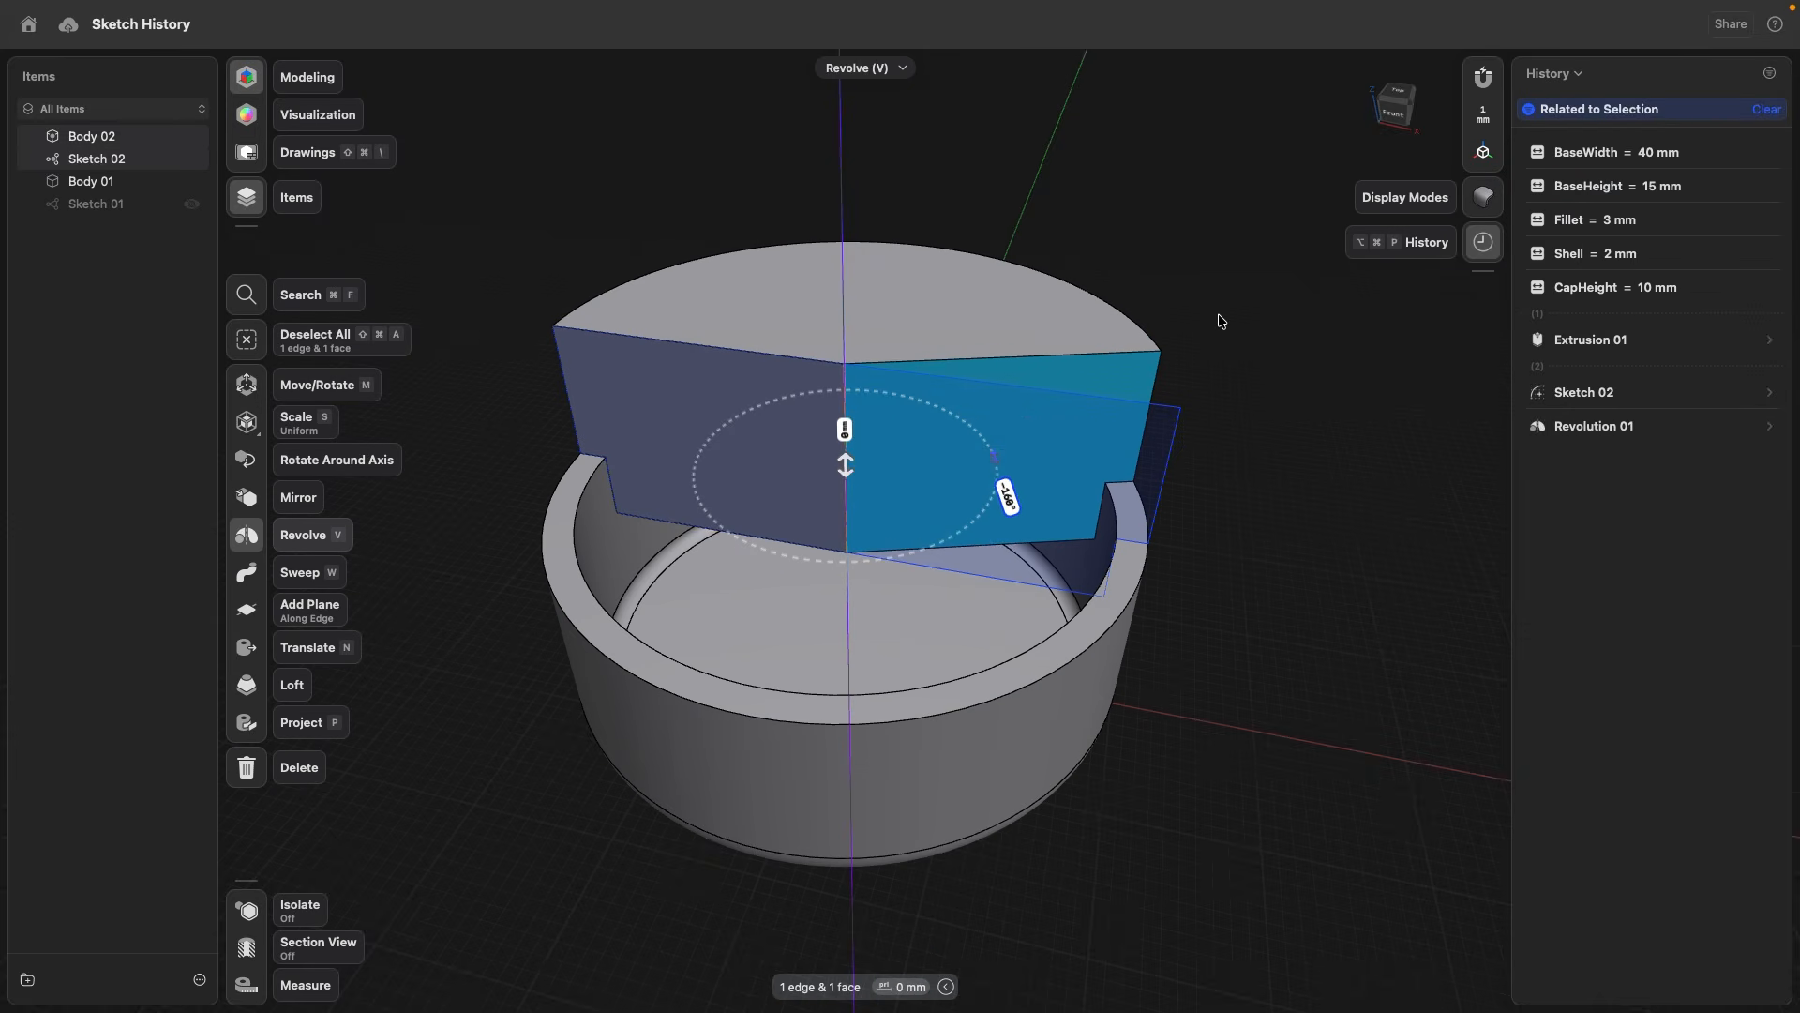
left_click(1206, 257)
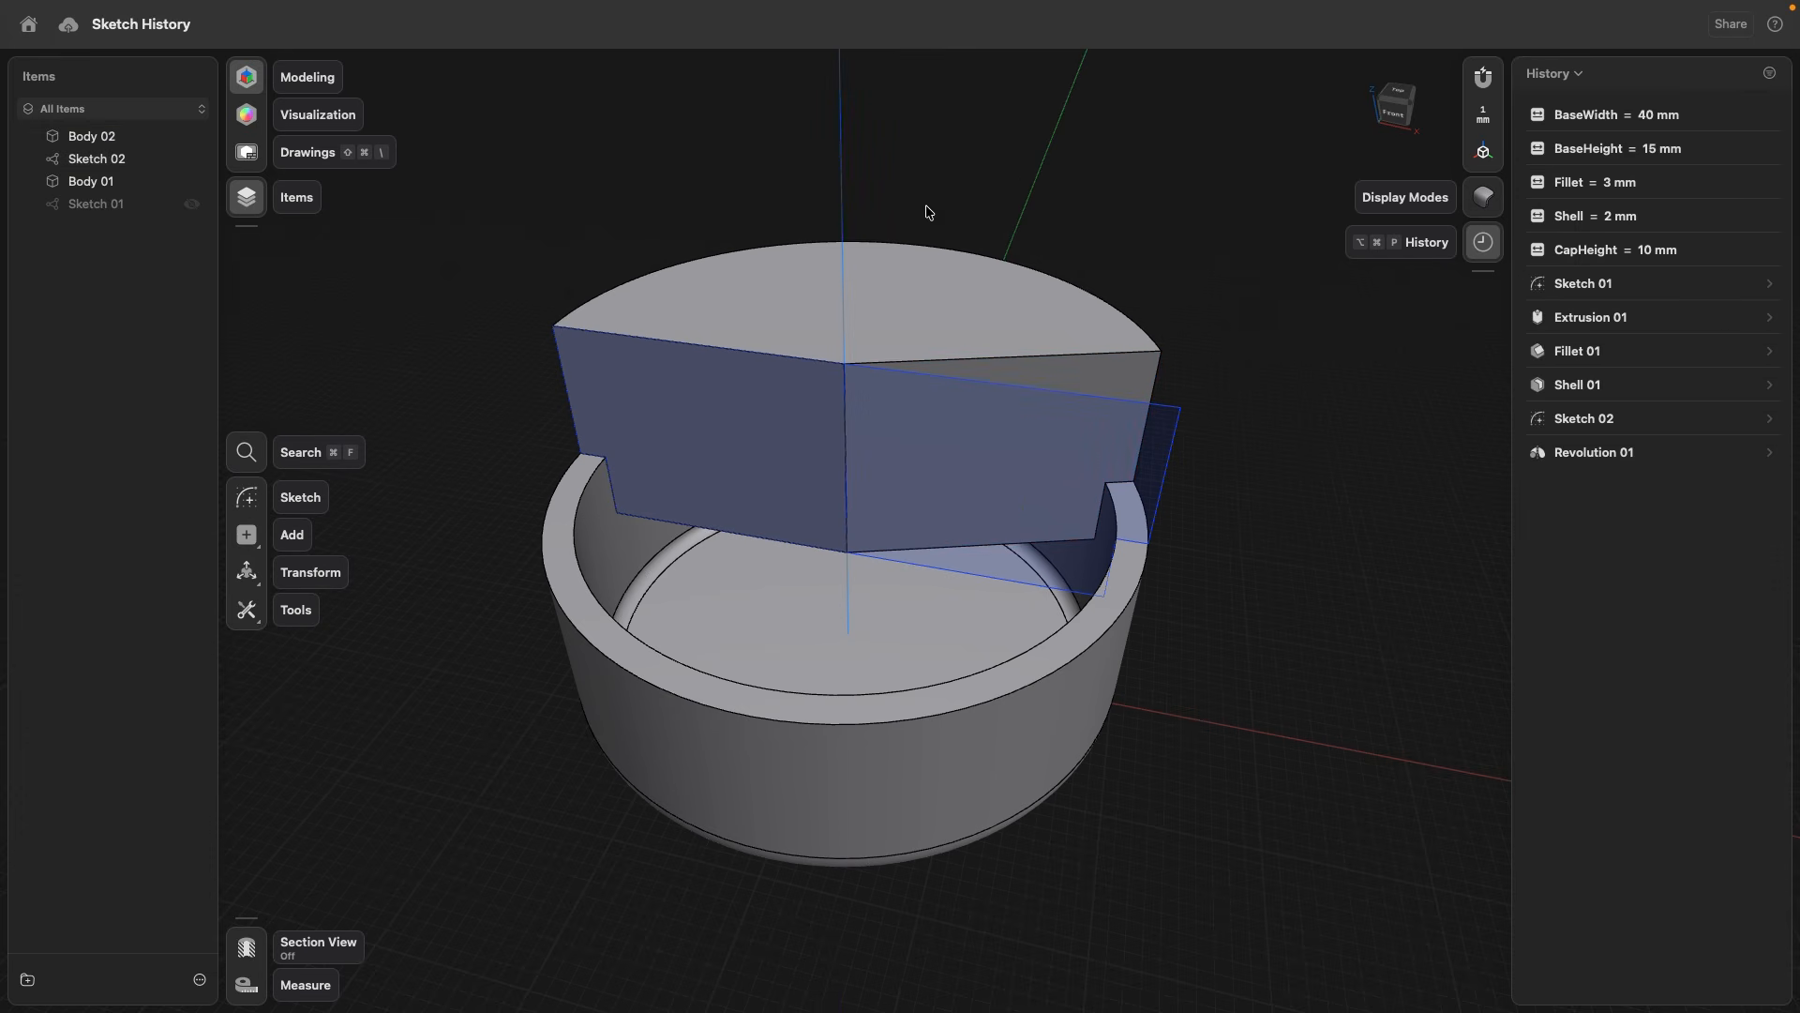
- Isolate the partly revolved cap body and view its stepped profile from the side
left_click(100, 139)
left_click(101, 139)
left_click(250, 915)
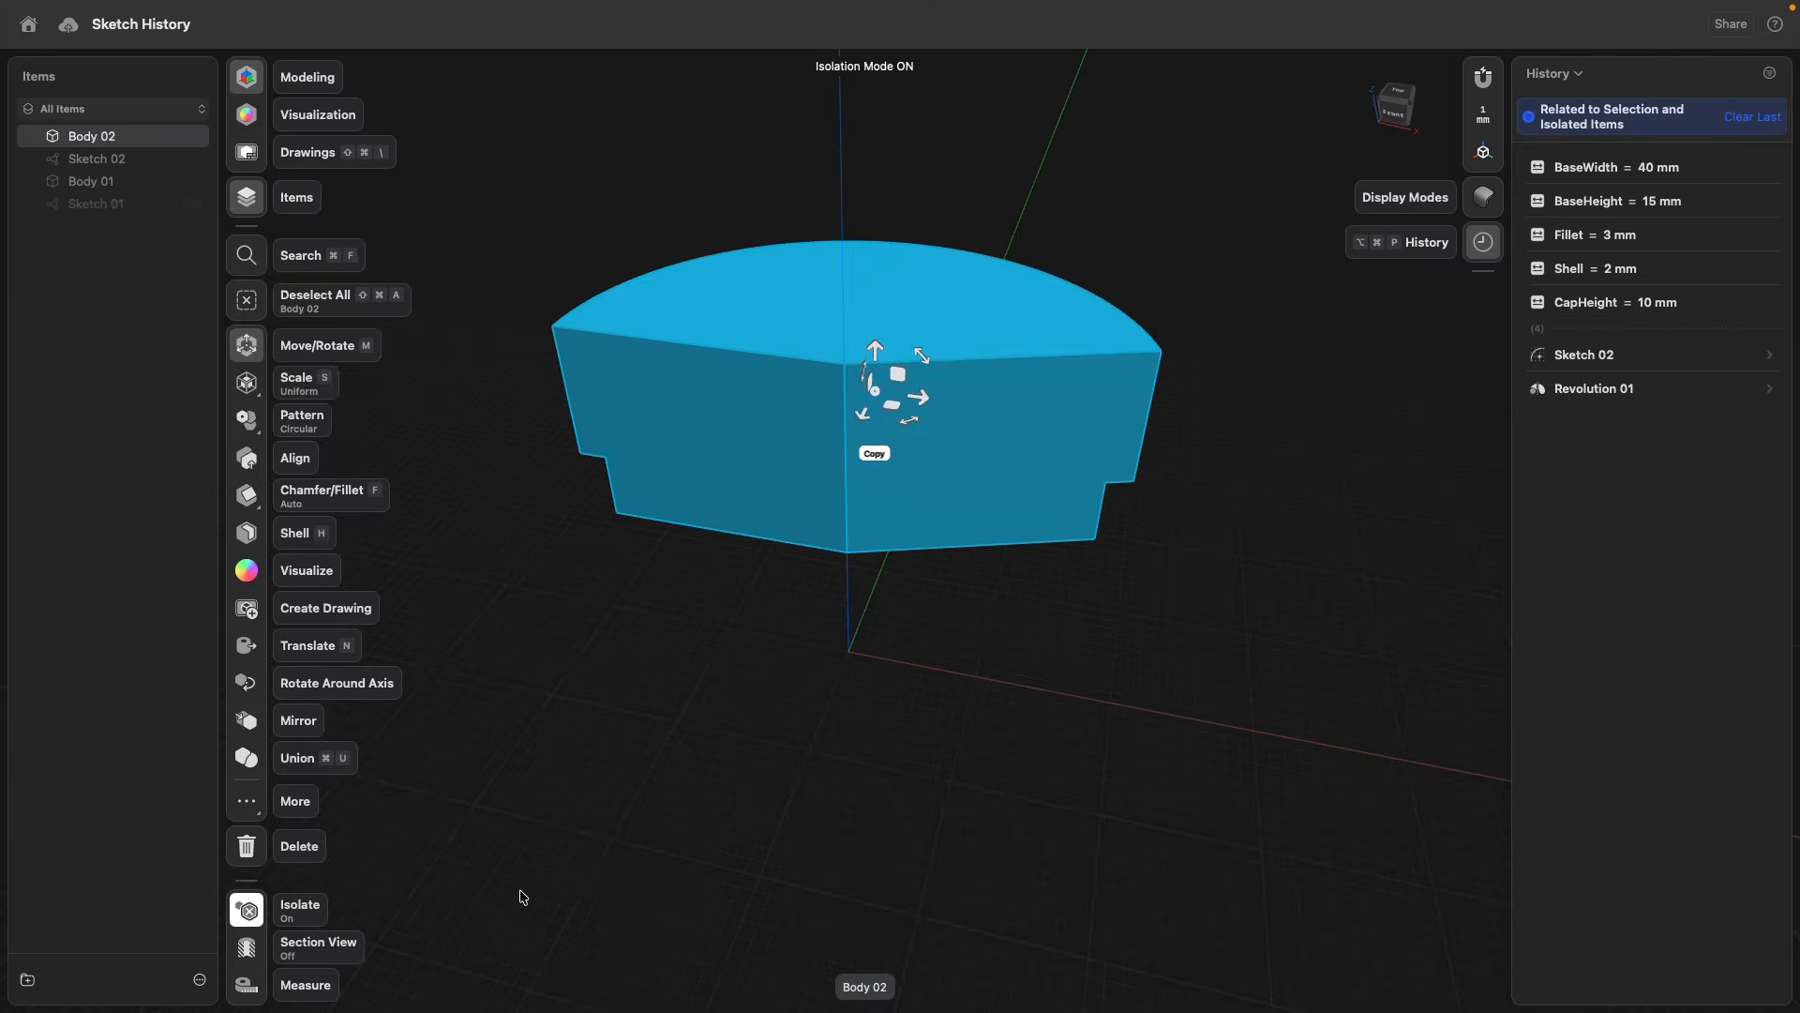
left_click(523, 896)
right_click_drag(647, 559, 663, 523)
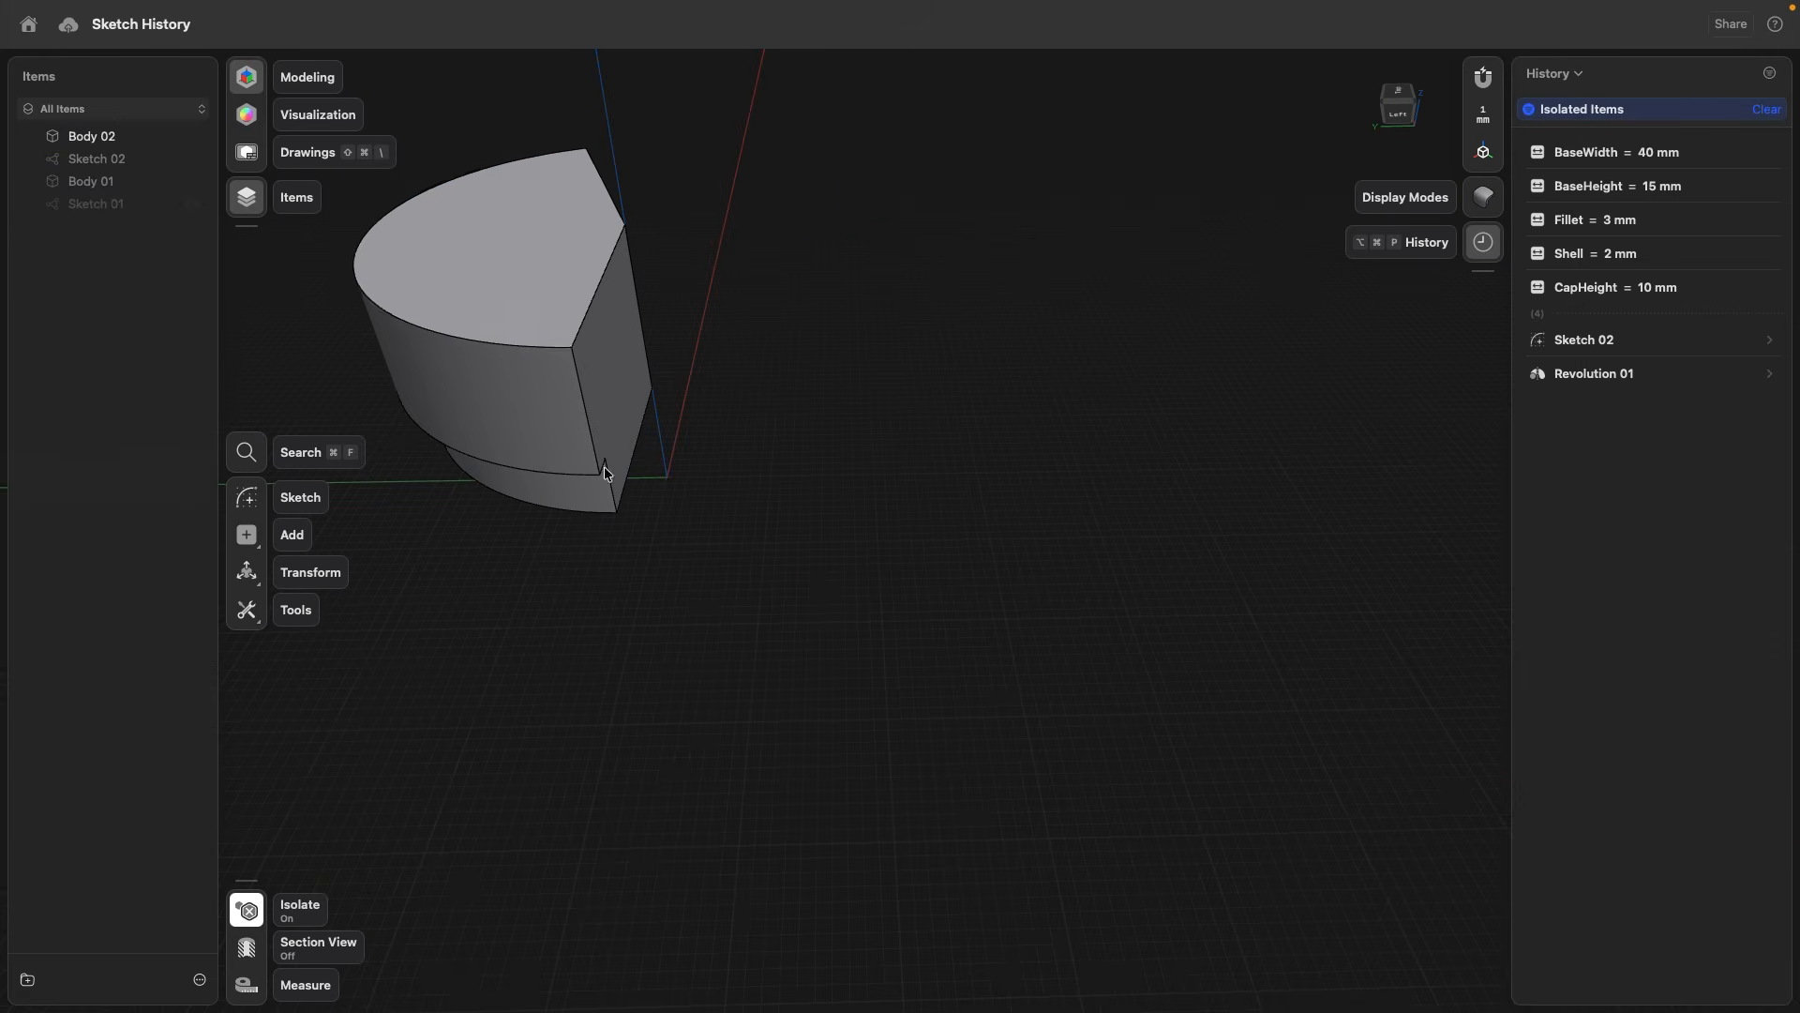
- Fillet the outer top edge of the isolated cap body, driving the radius with the Fillet variable
left_click(523, 345)
middle_click_drag(523, 347, 638, 436)
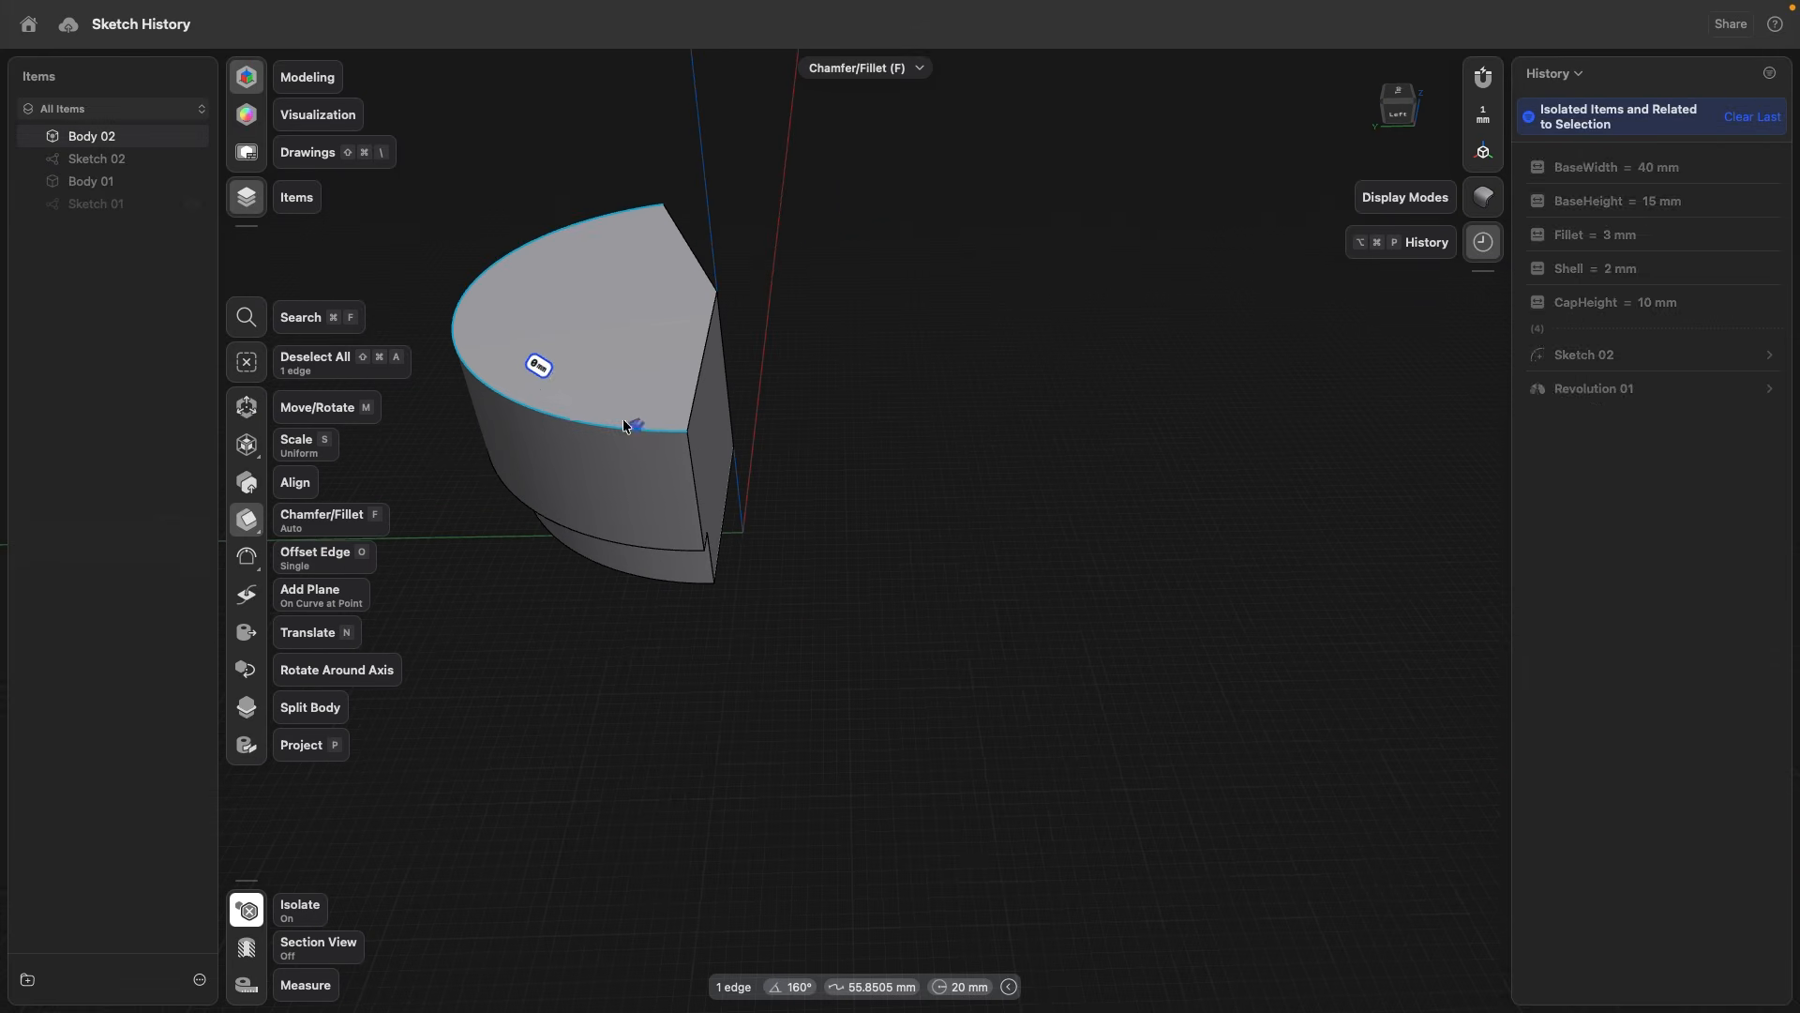
left_click_drag(635, 434, 613, 413)
left_click(521, 358)
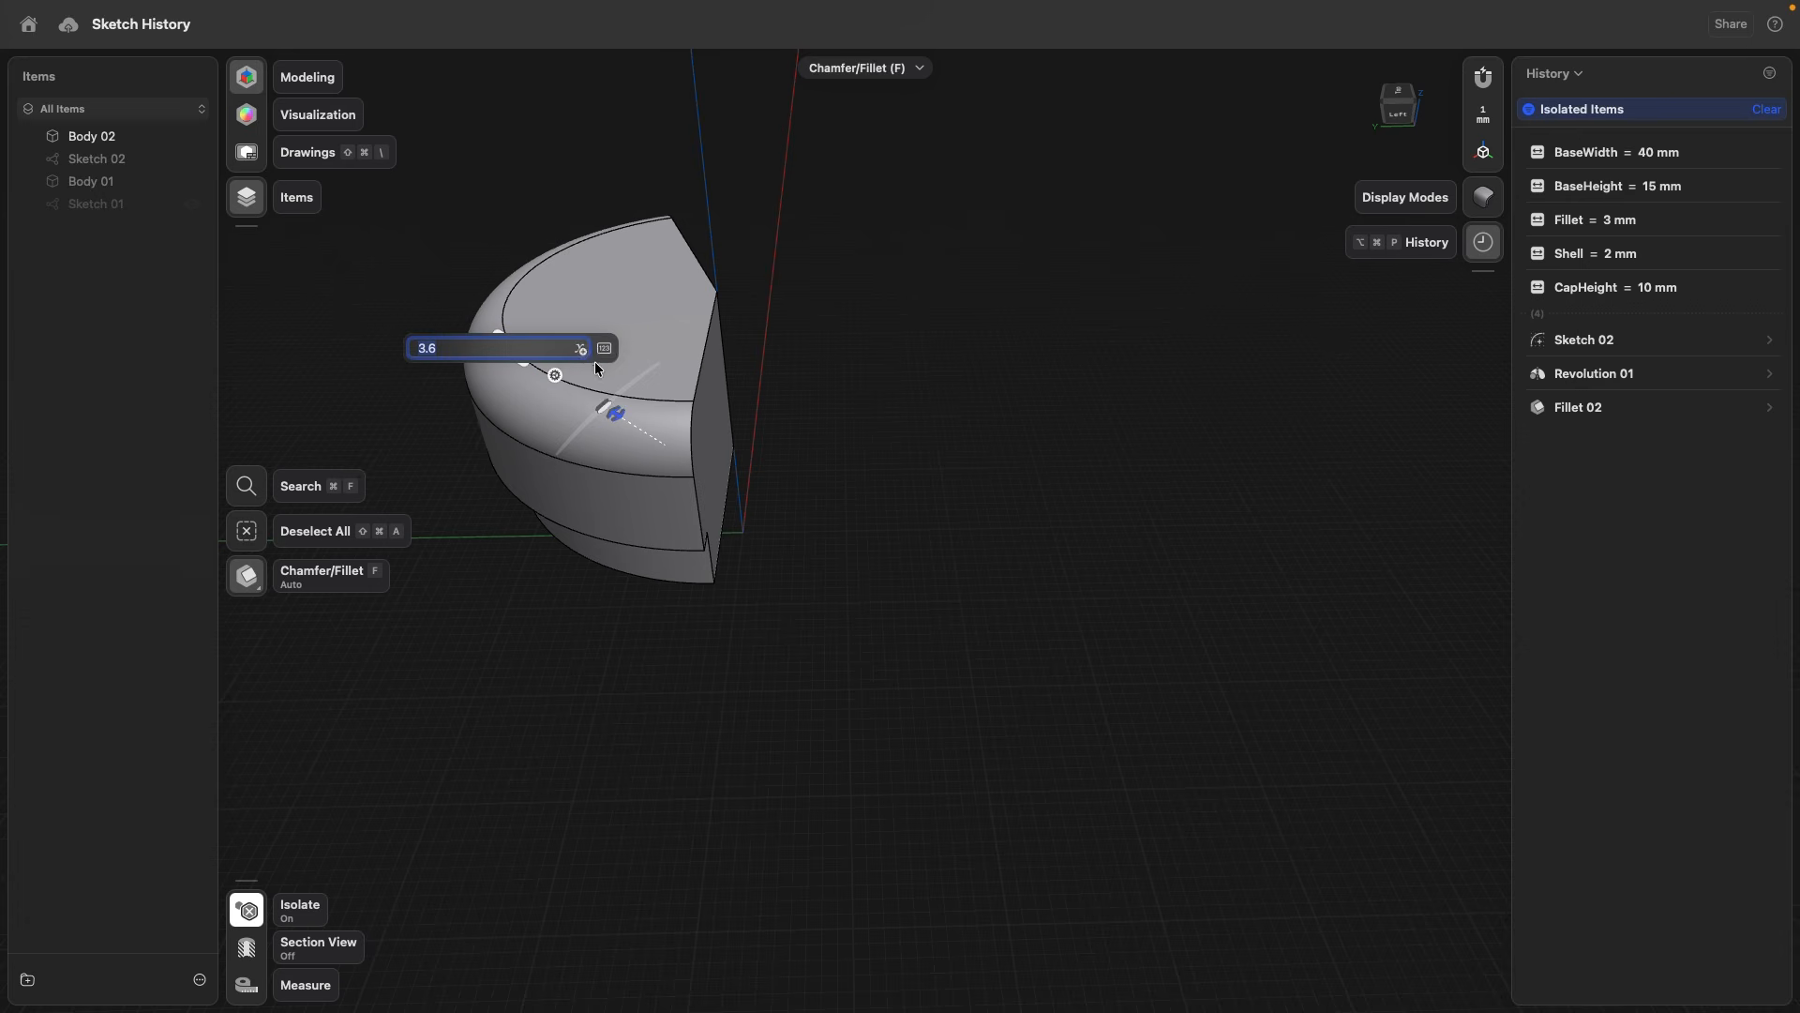
left_click(581, 349)
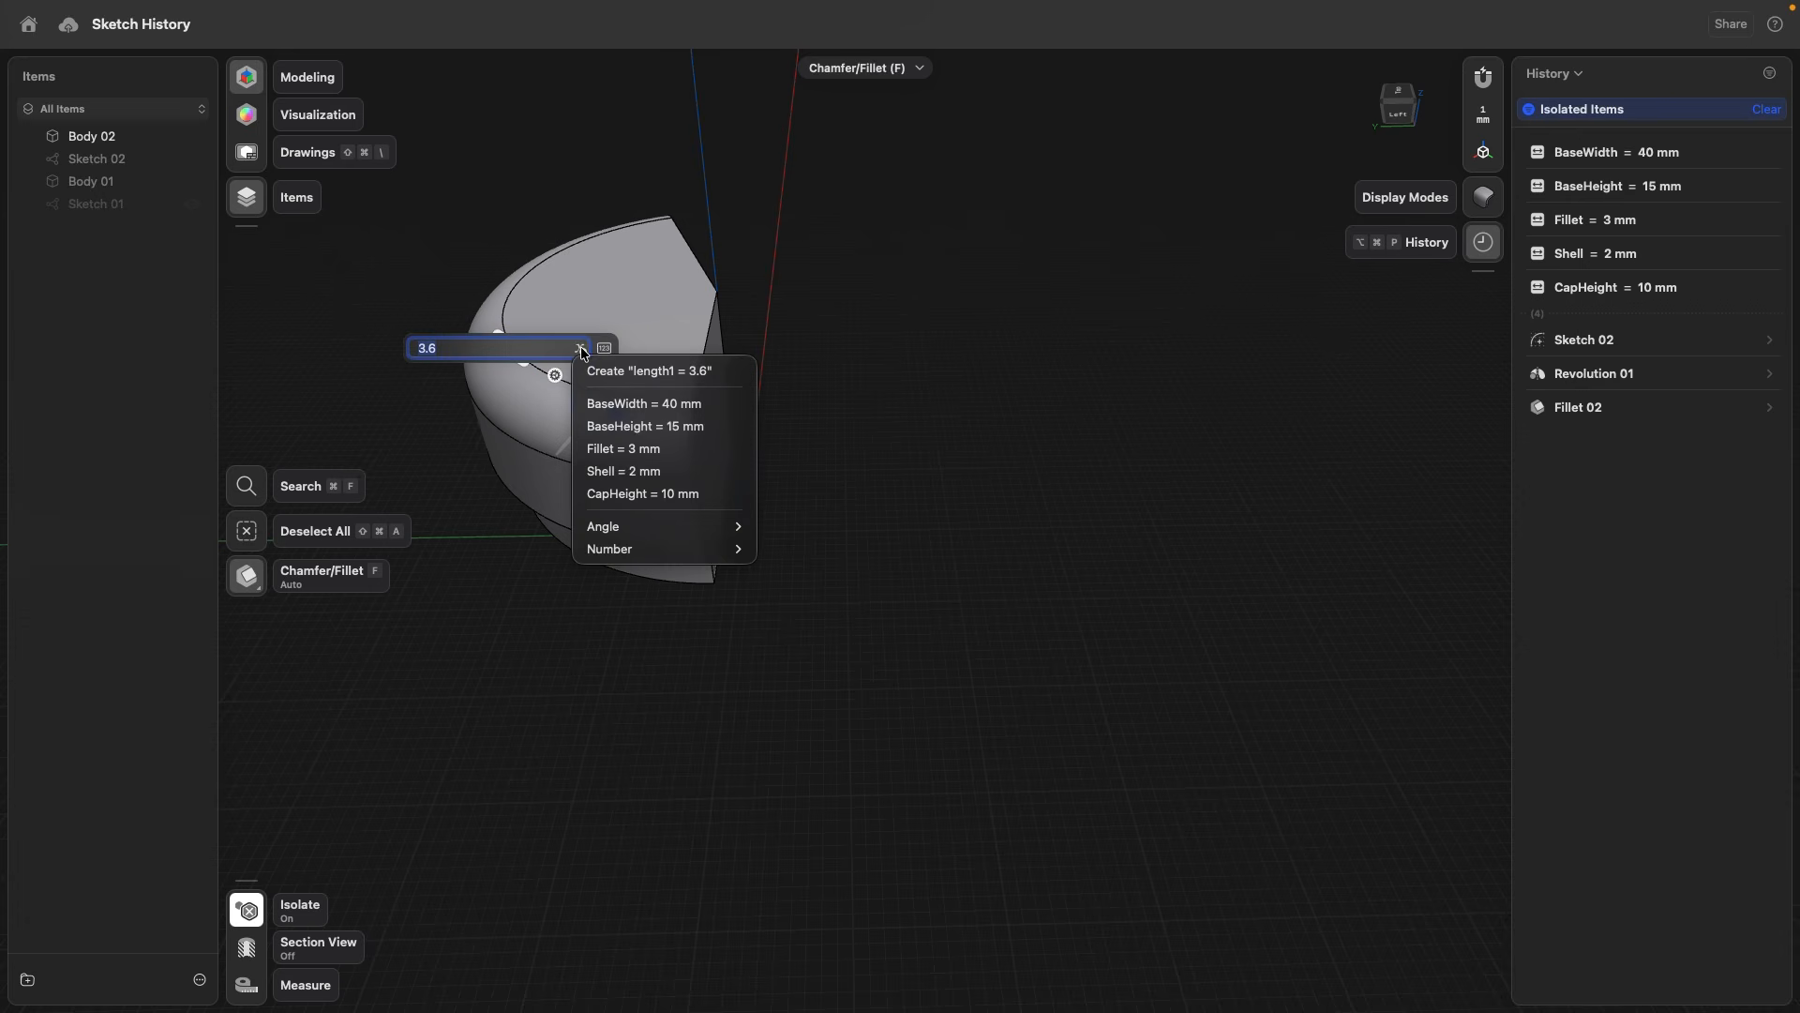
left_click(644, 451)
left_click(519, 685)
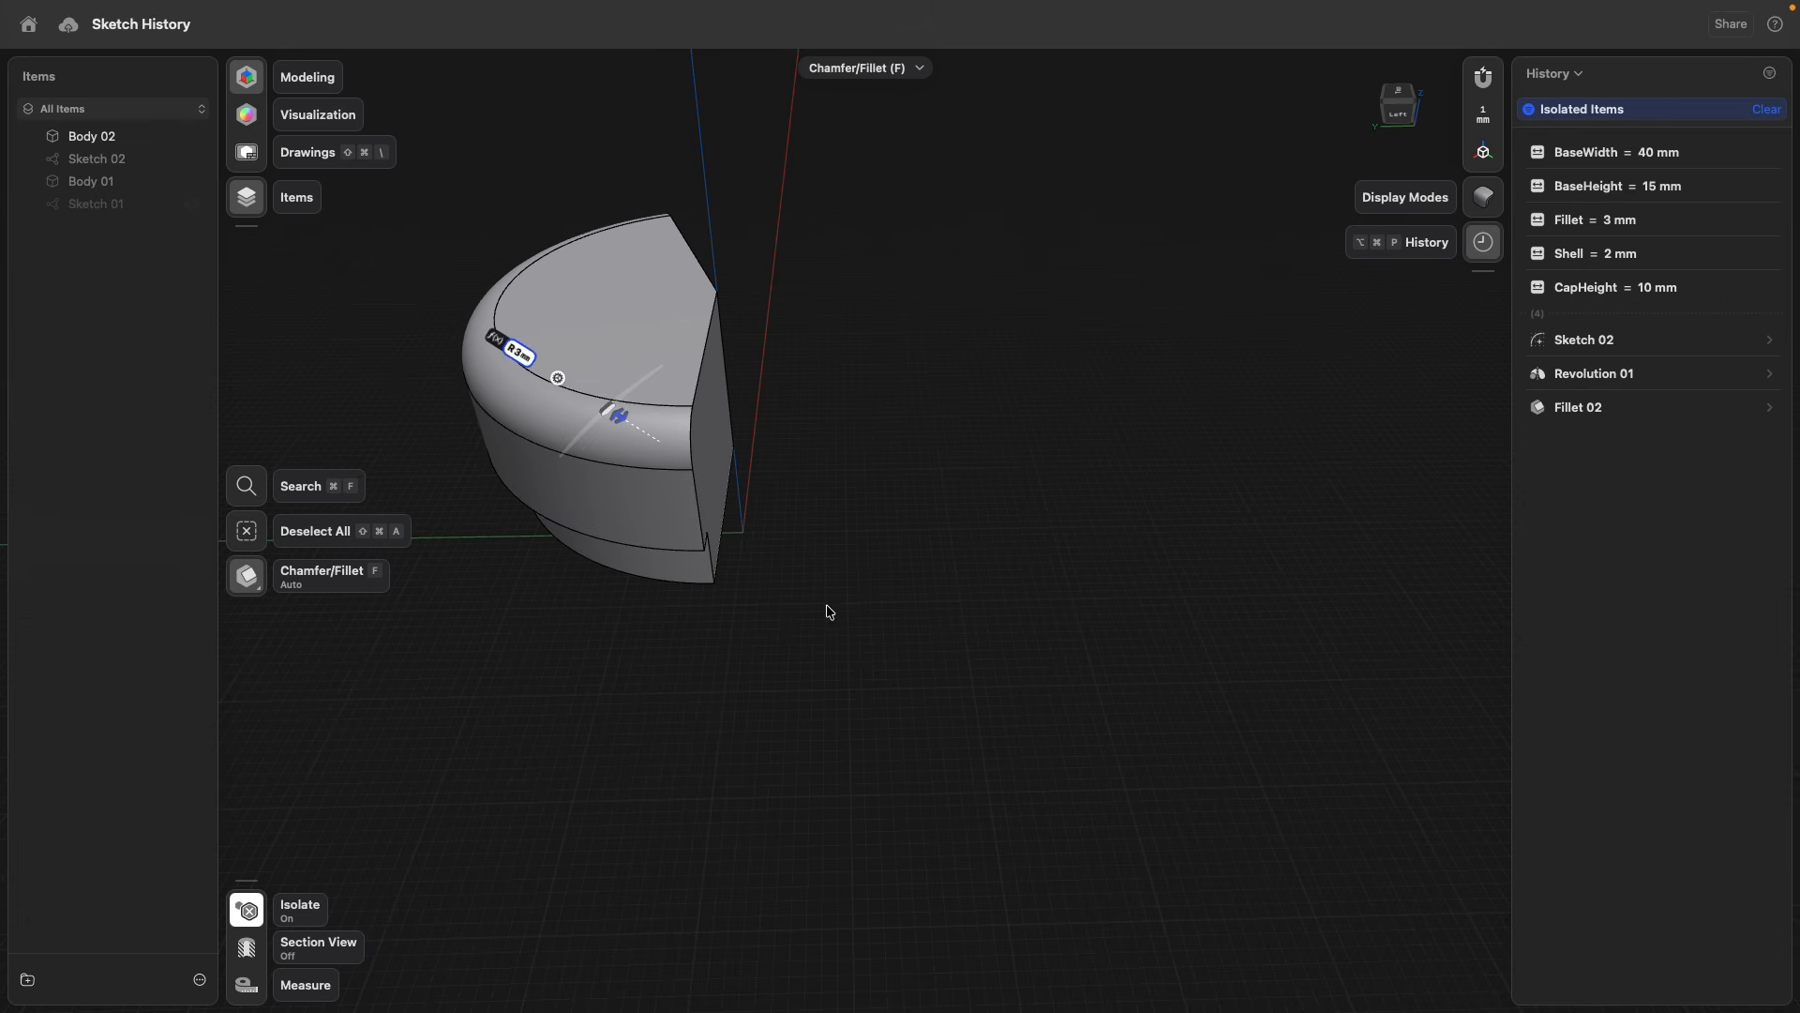
- Shell the cap body, removing its two cut faces and the bottom face, with the thickness driven by the Shell variable
right_click_drag(789, 620, 697, 593)
left_click(833, 473)
left_click(996, 471)
right_click_drag(995, 477, 1021, 464)
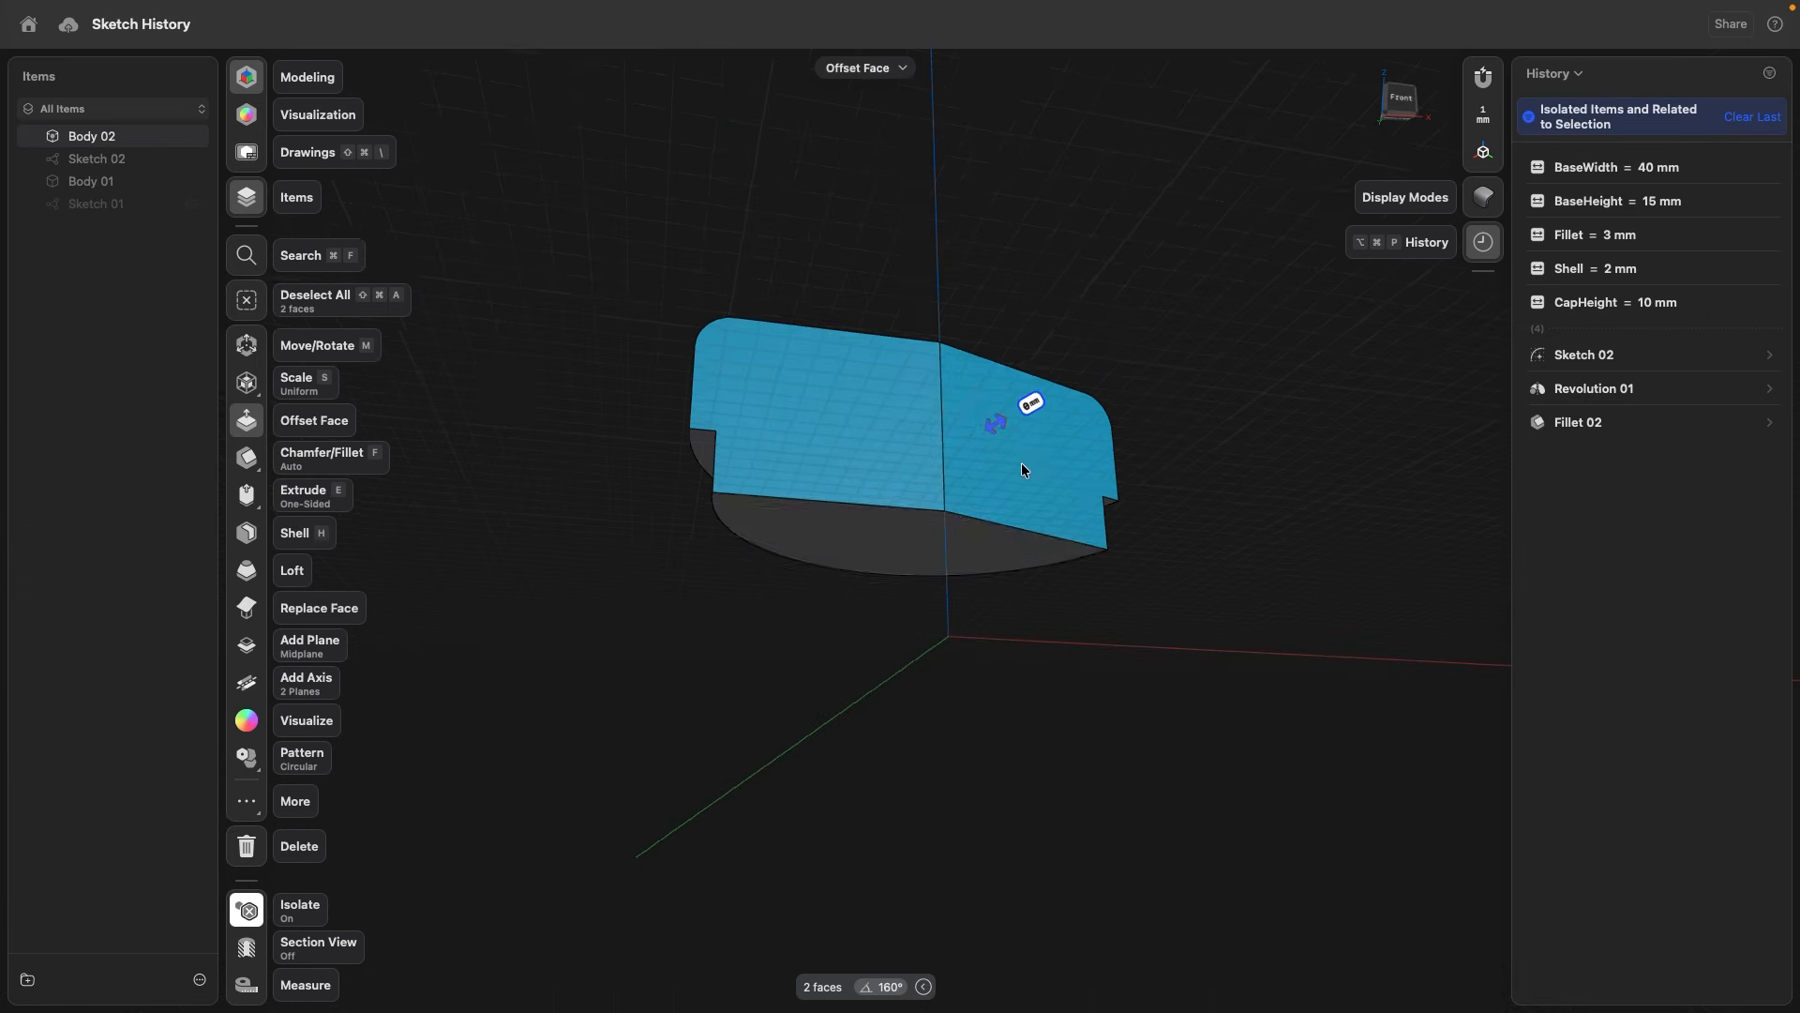
left_click(885, 542)
key("h")
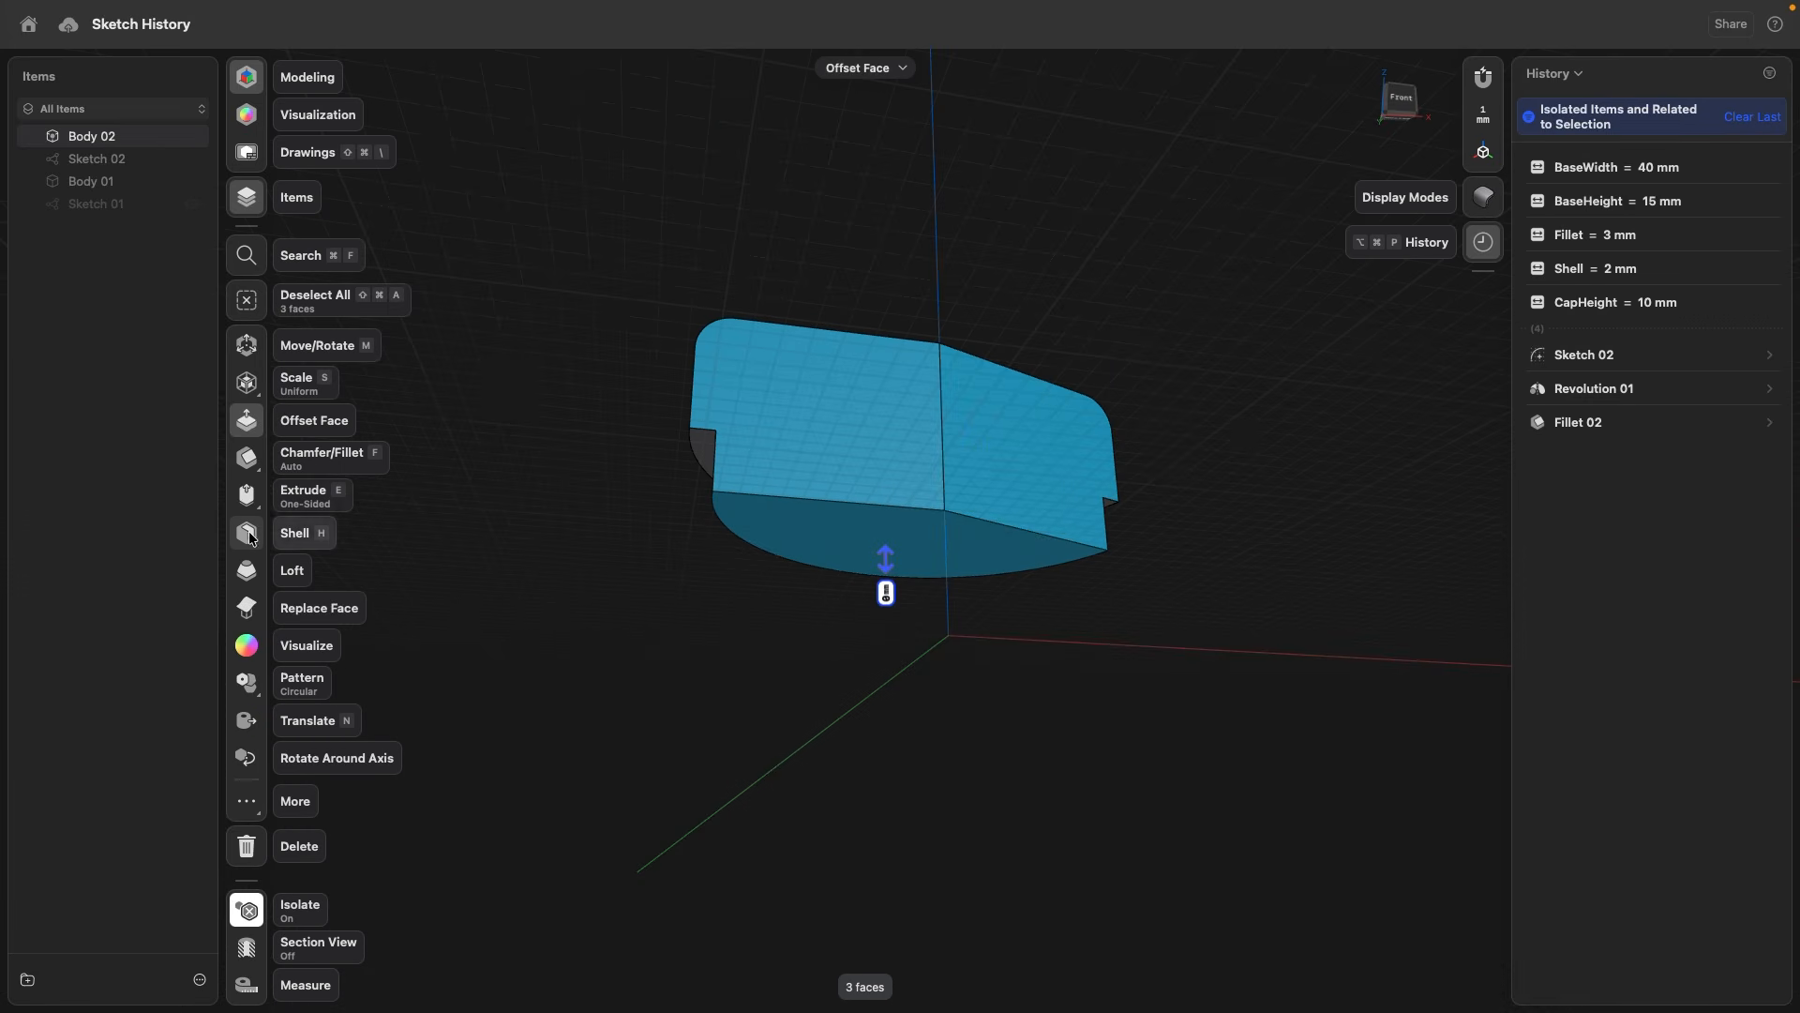
left_click(826, 598)
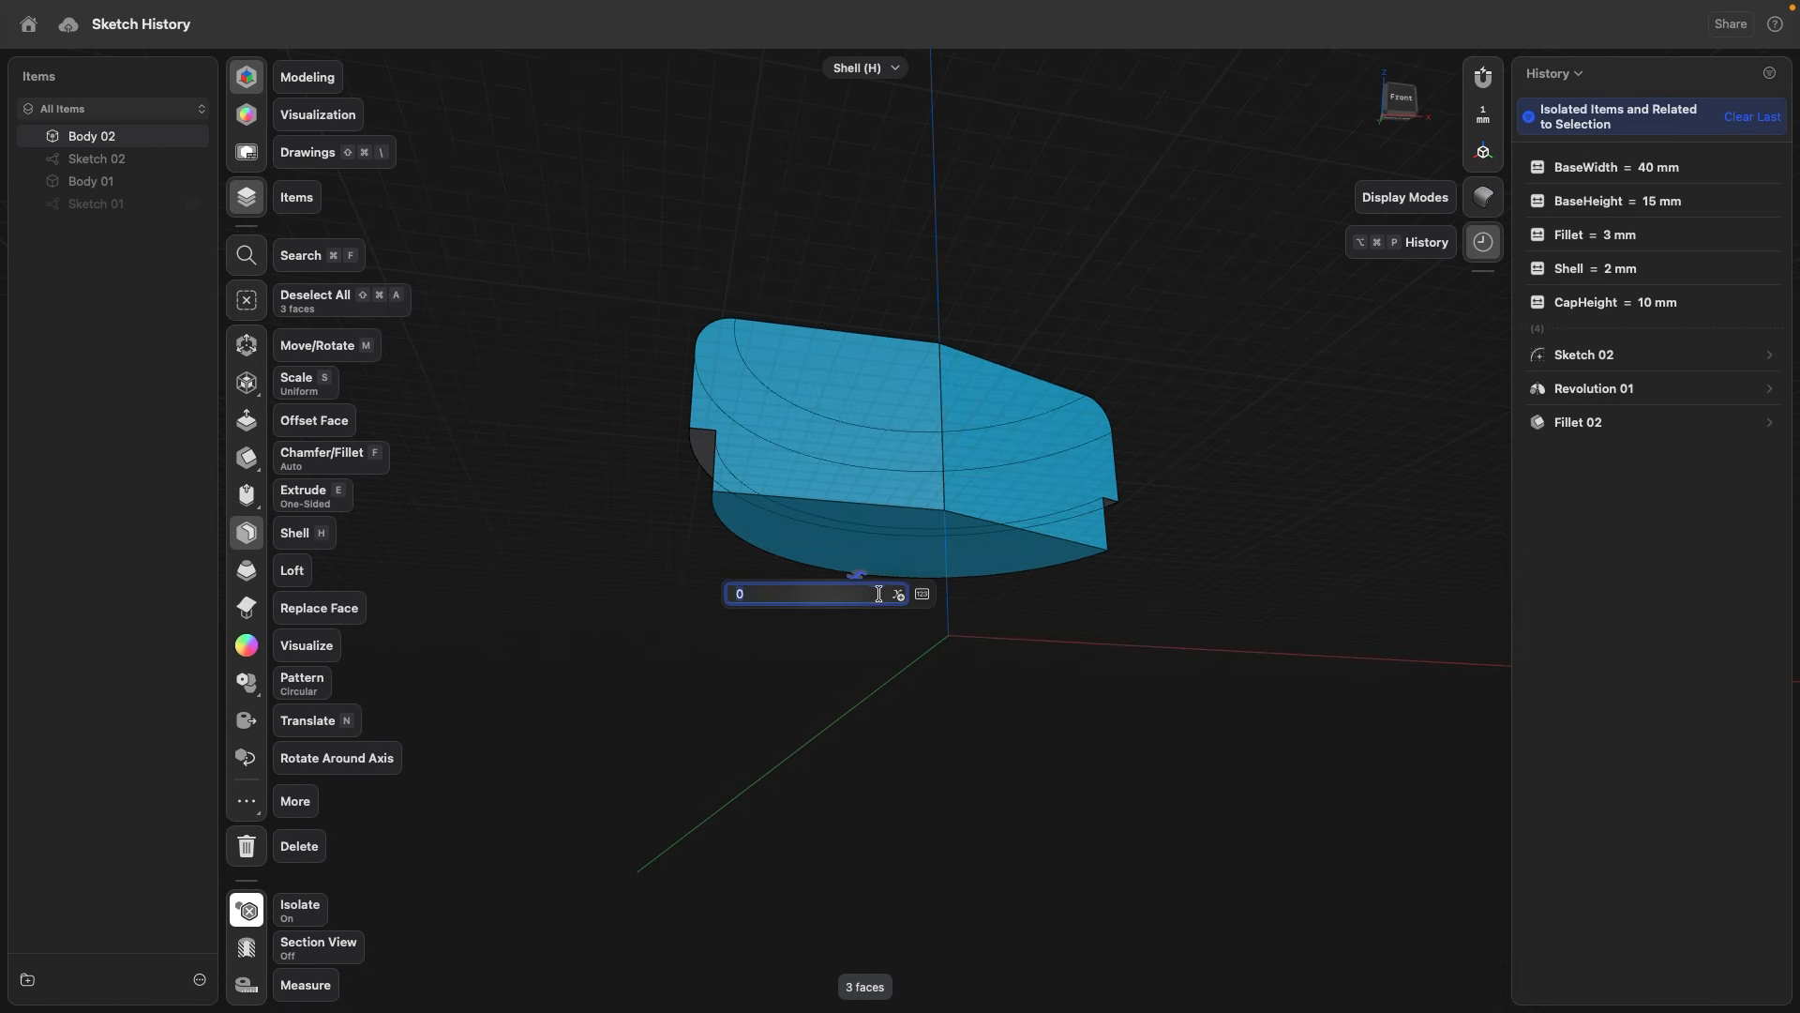
left_click(897, 593)
left_click(941, 716)
left_click(629, 696)
- Turn off isolation and inspect how the hollow partial cap sits in the container base
right_click_drag(656, 494, 603, 595)
middle_click_drag(570, 417, 538, 428)
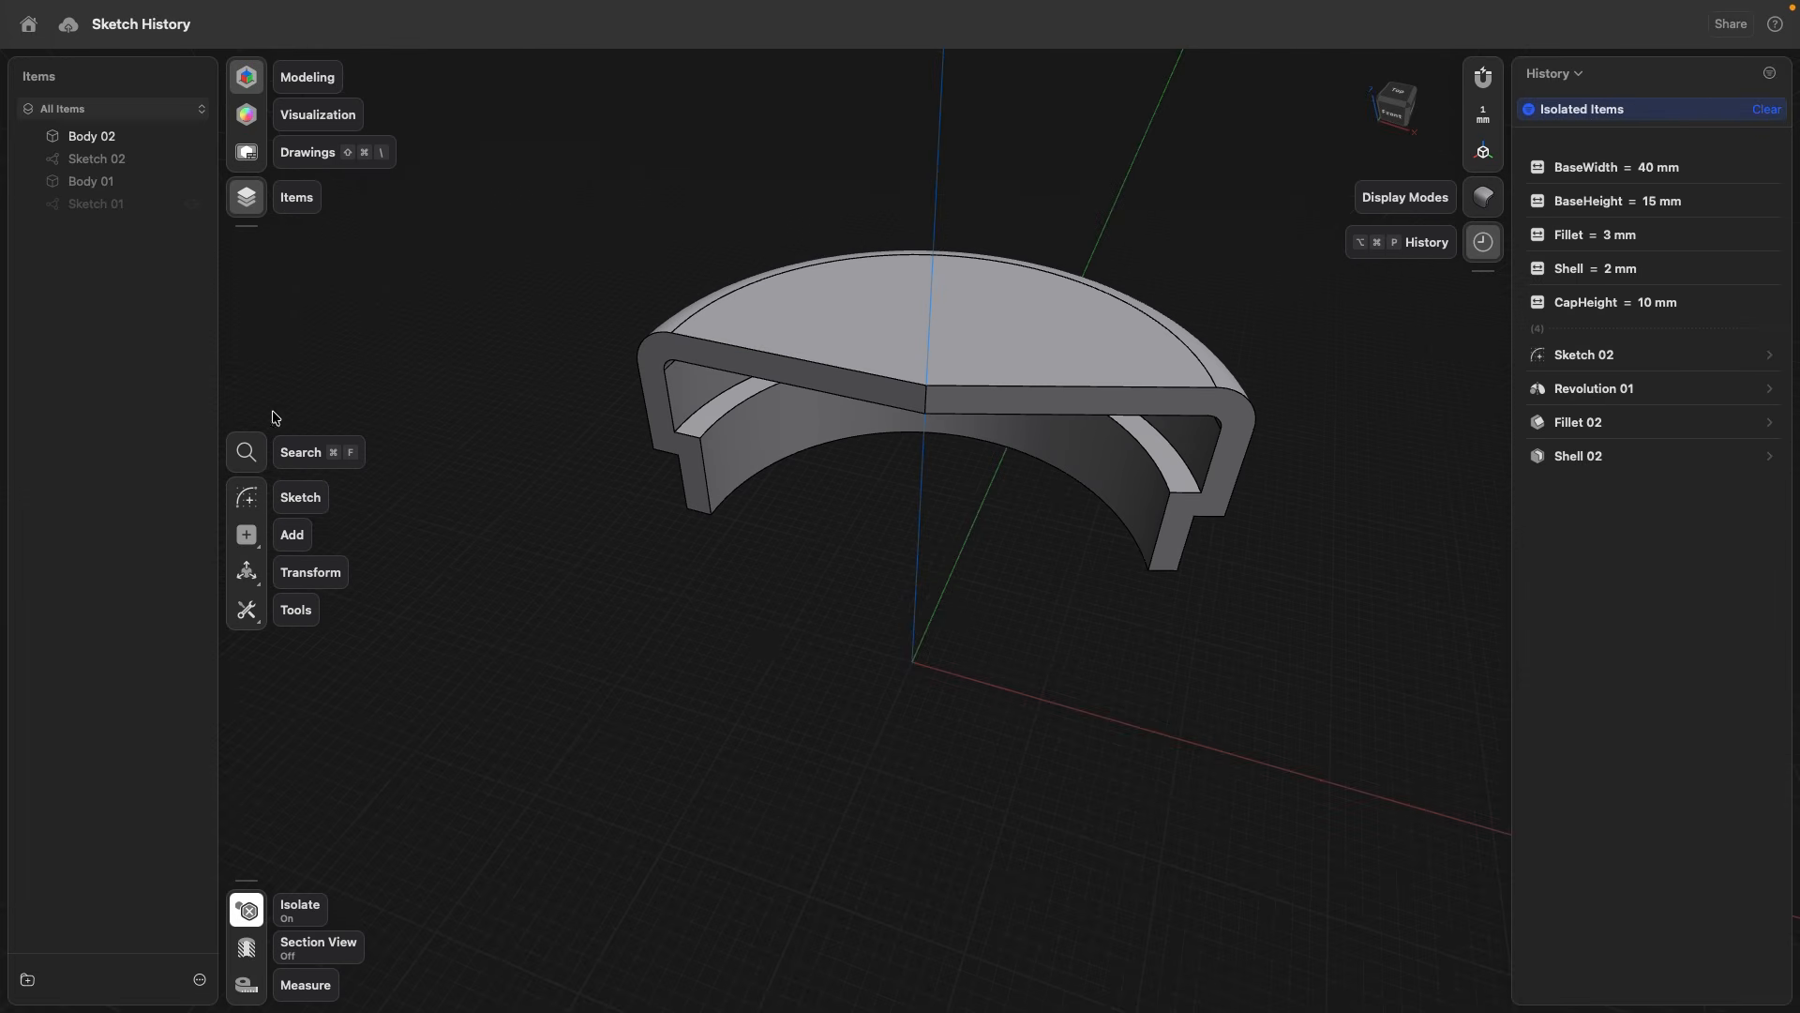
left_click(247, 910)
right_click_drag(767, 605, 842, 587)
middle_click_drag(842, 587, 704, 585)
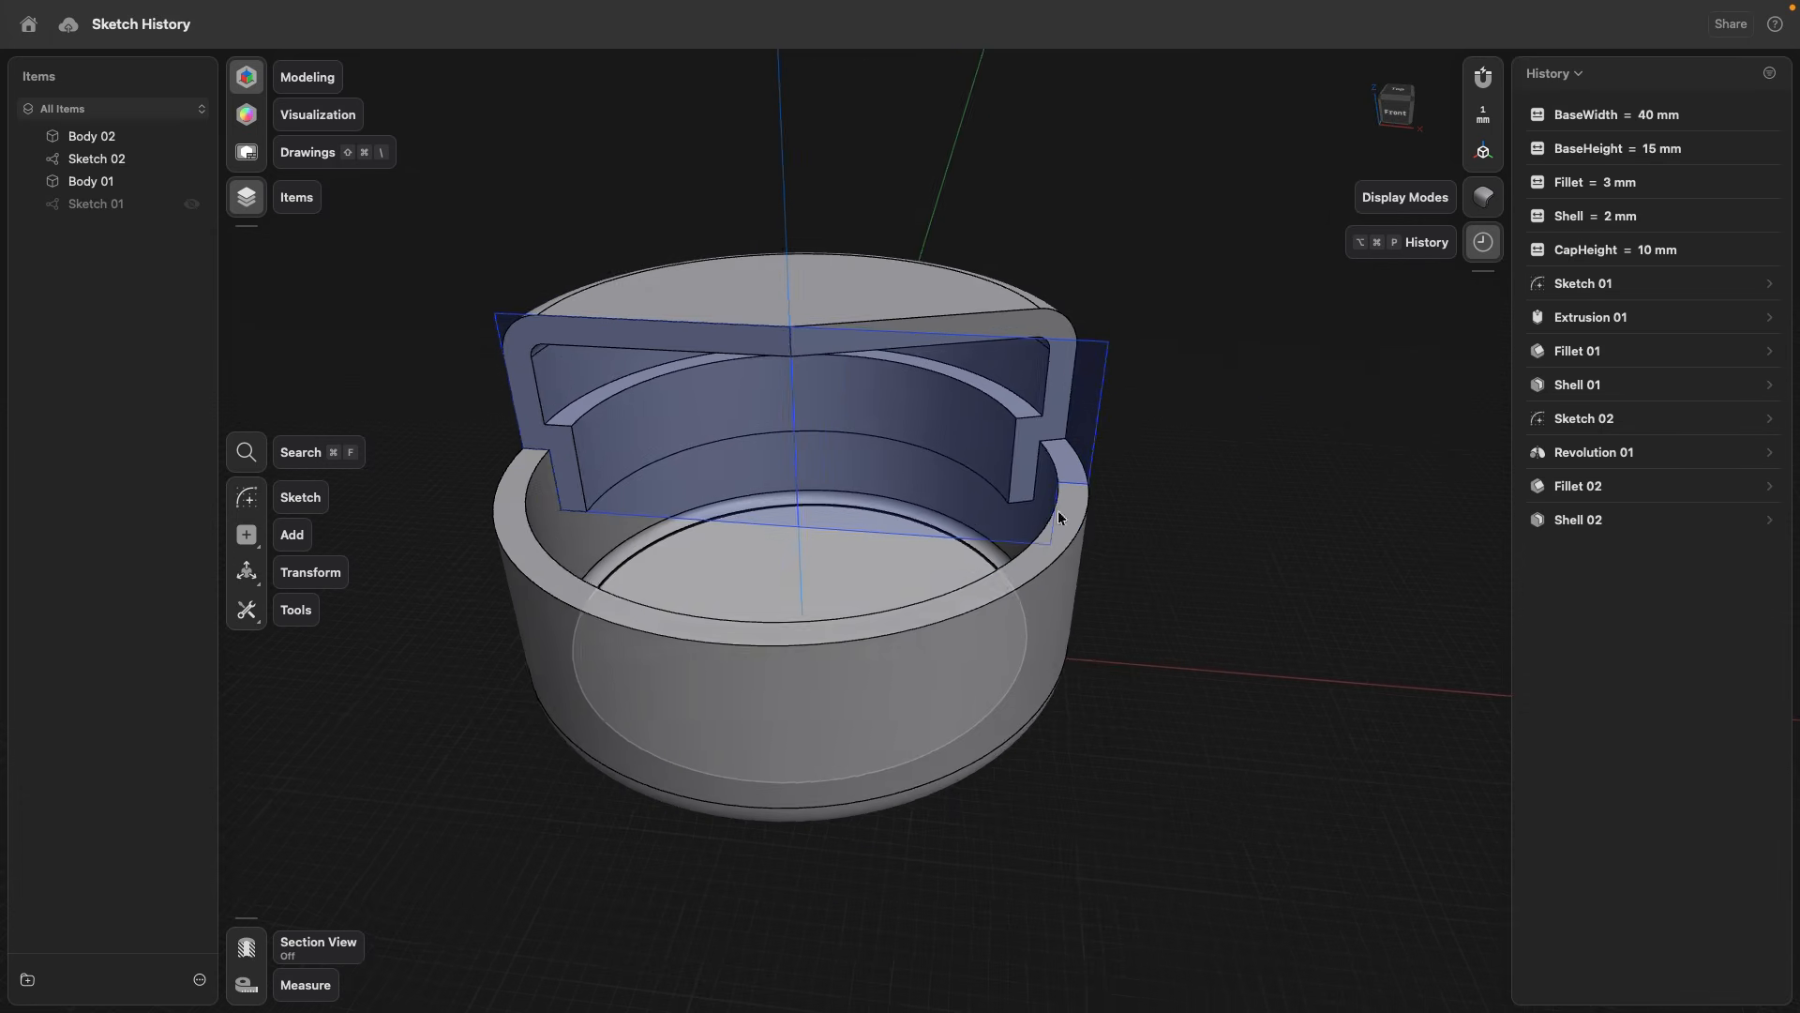
right_click_drag(1246, 429, 1218, 435)
mouse_move(1247, 345)
right_mouse_down()
mouse_move(1233, 406)
mouse_move(1270, 414)
mouse_move(1310, 357)
right_mouse_up()
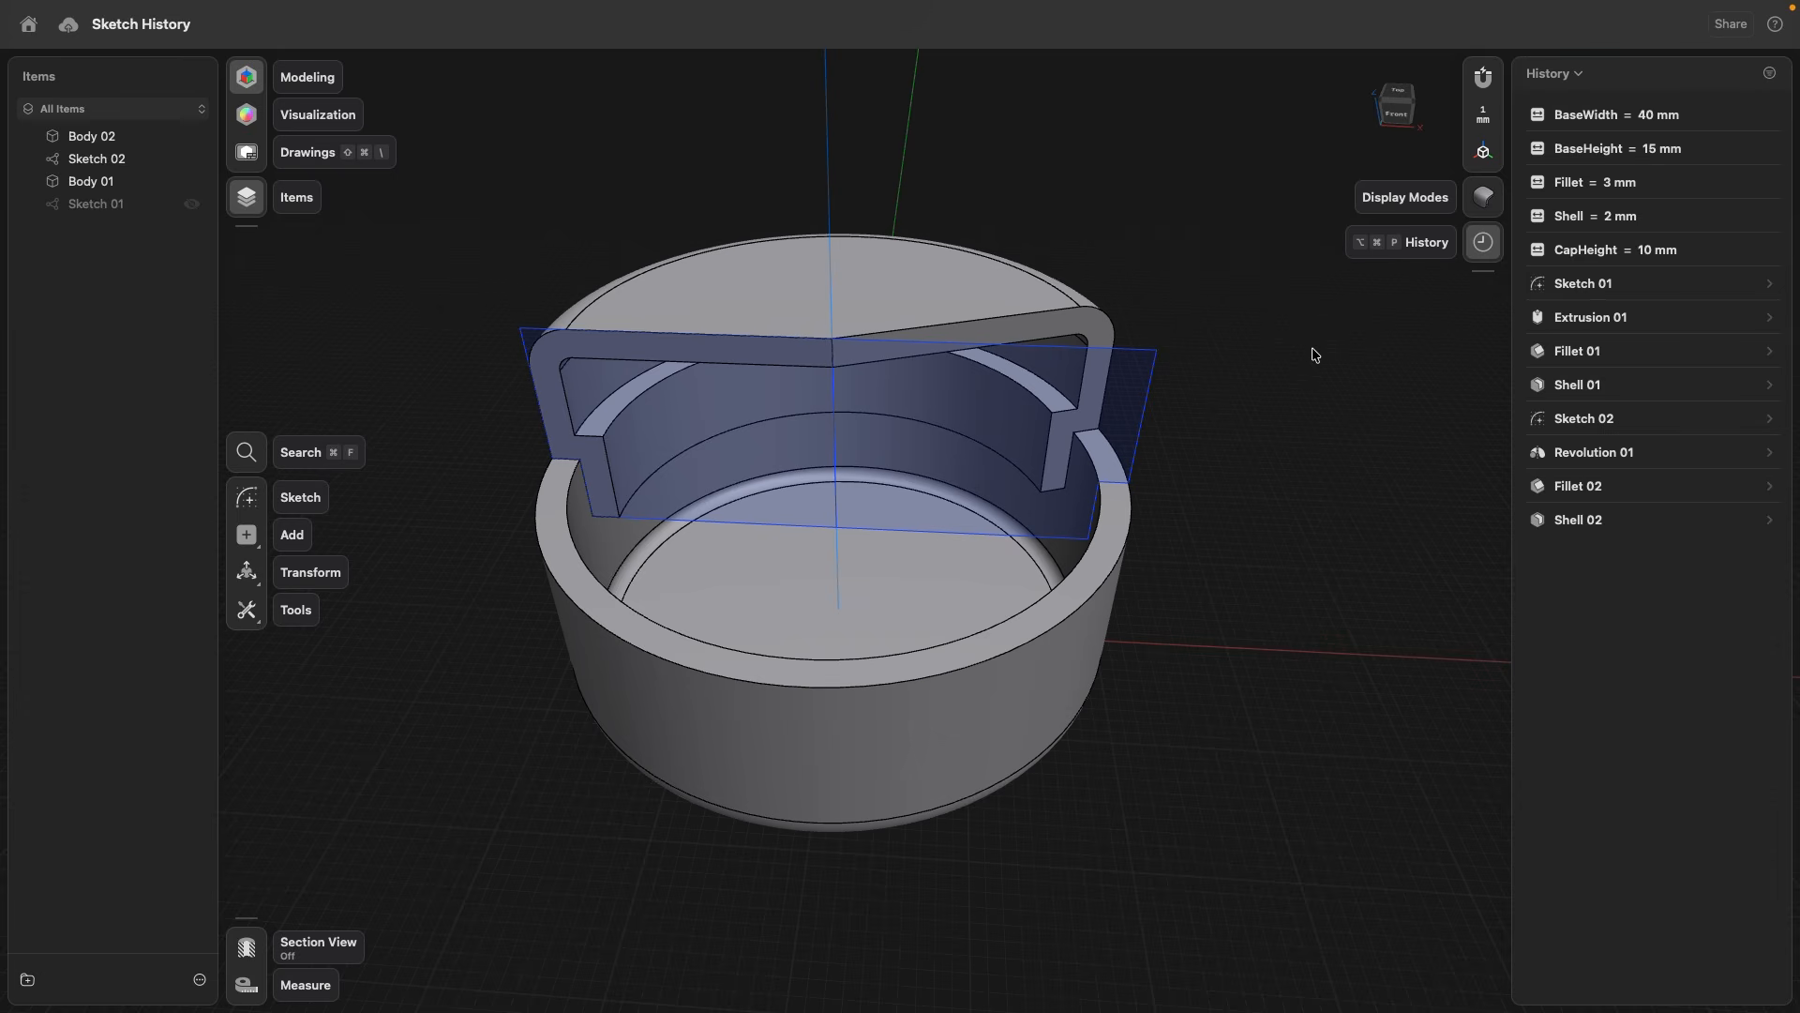
- Try the CapHeight variable at 8 mm and undo the change
left_click(1637, 252)
type("8")
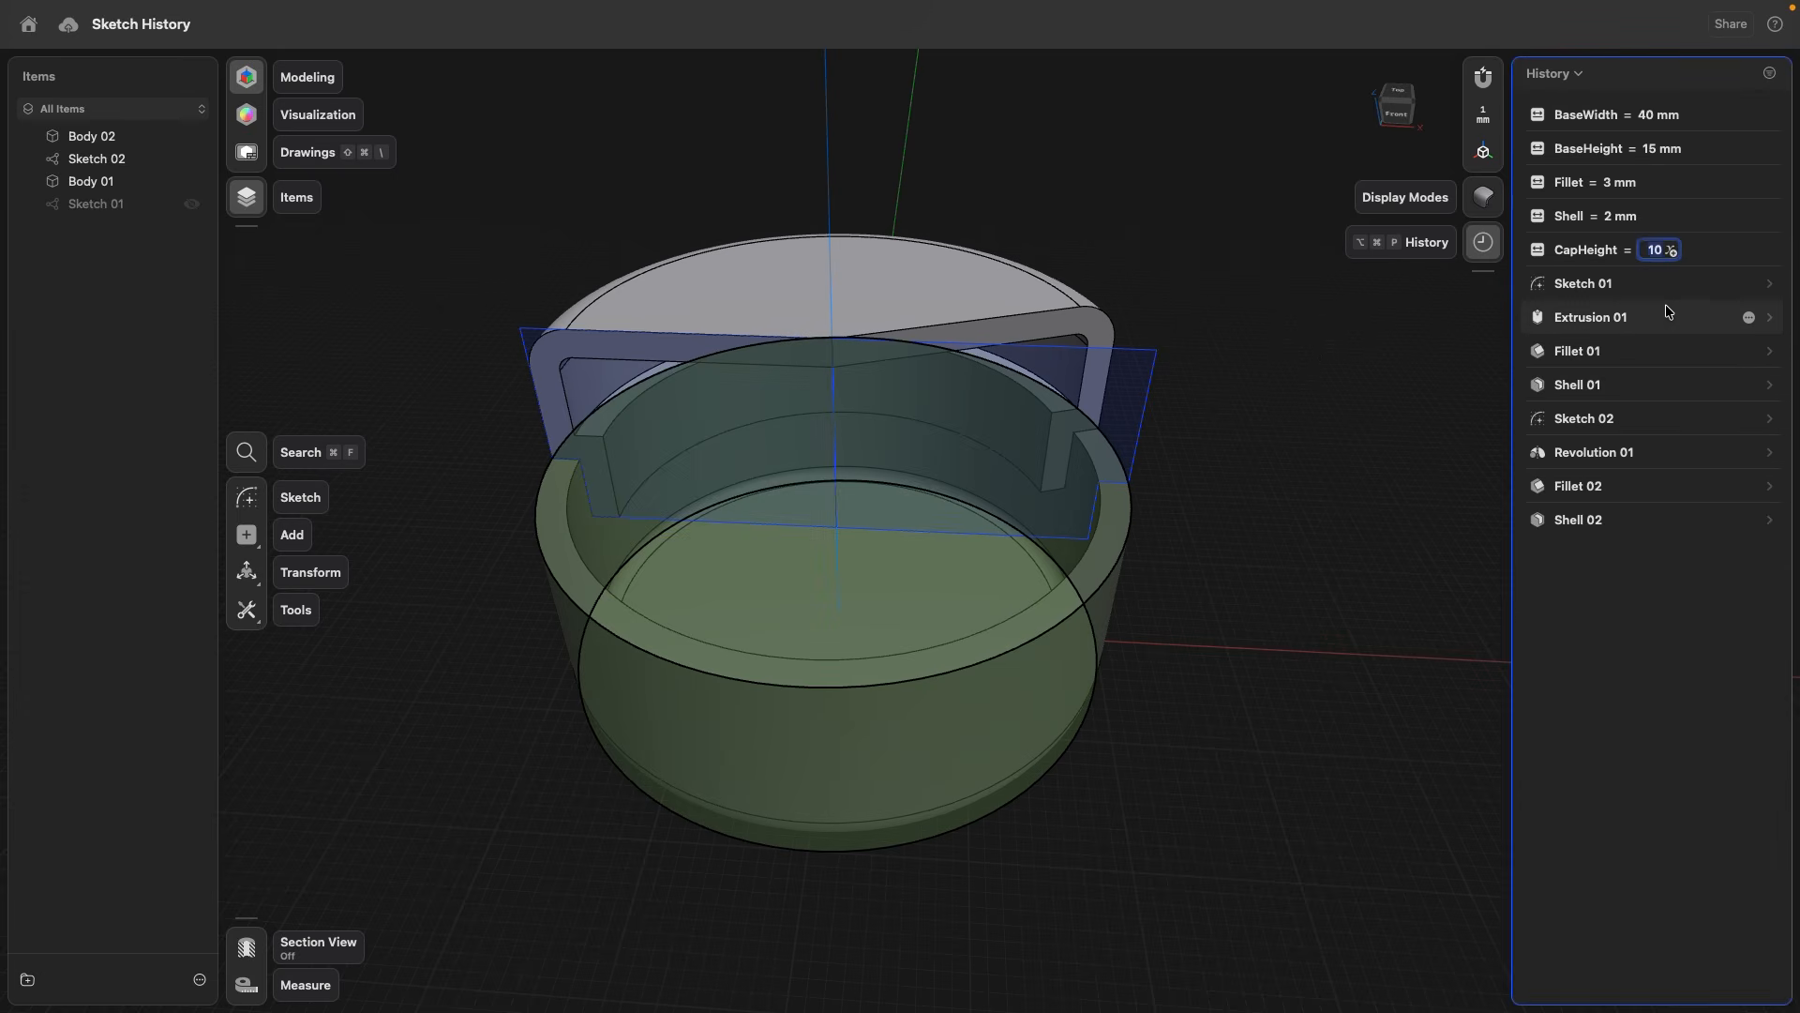
key("Return")
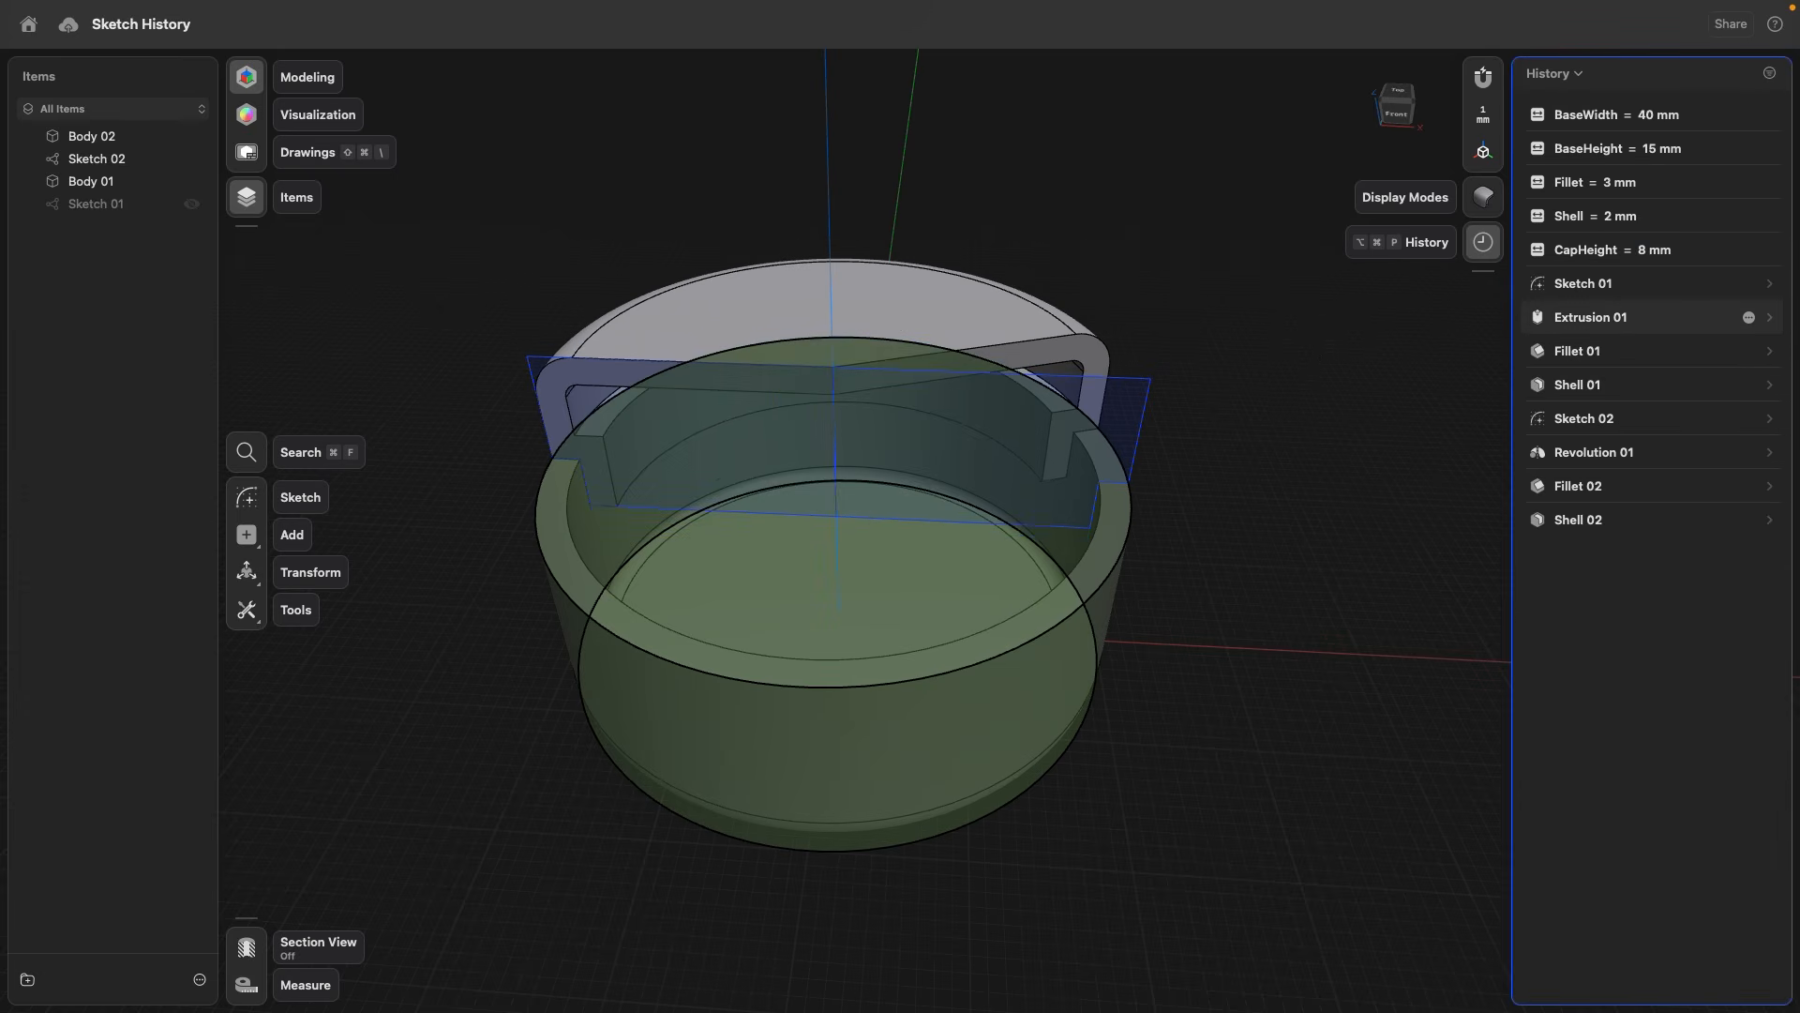
key("super+z")
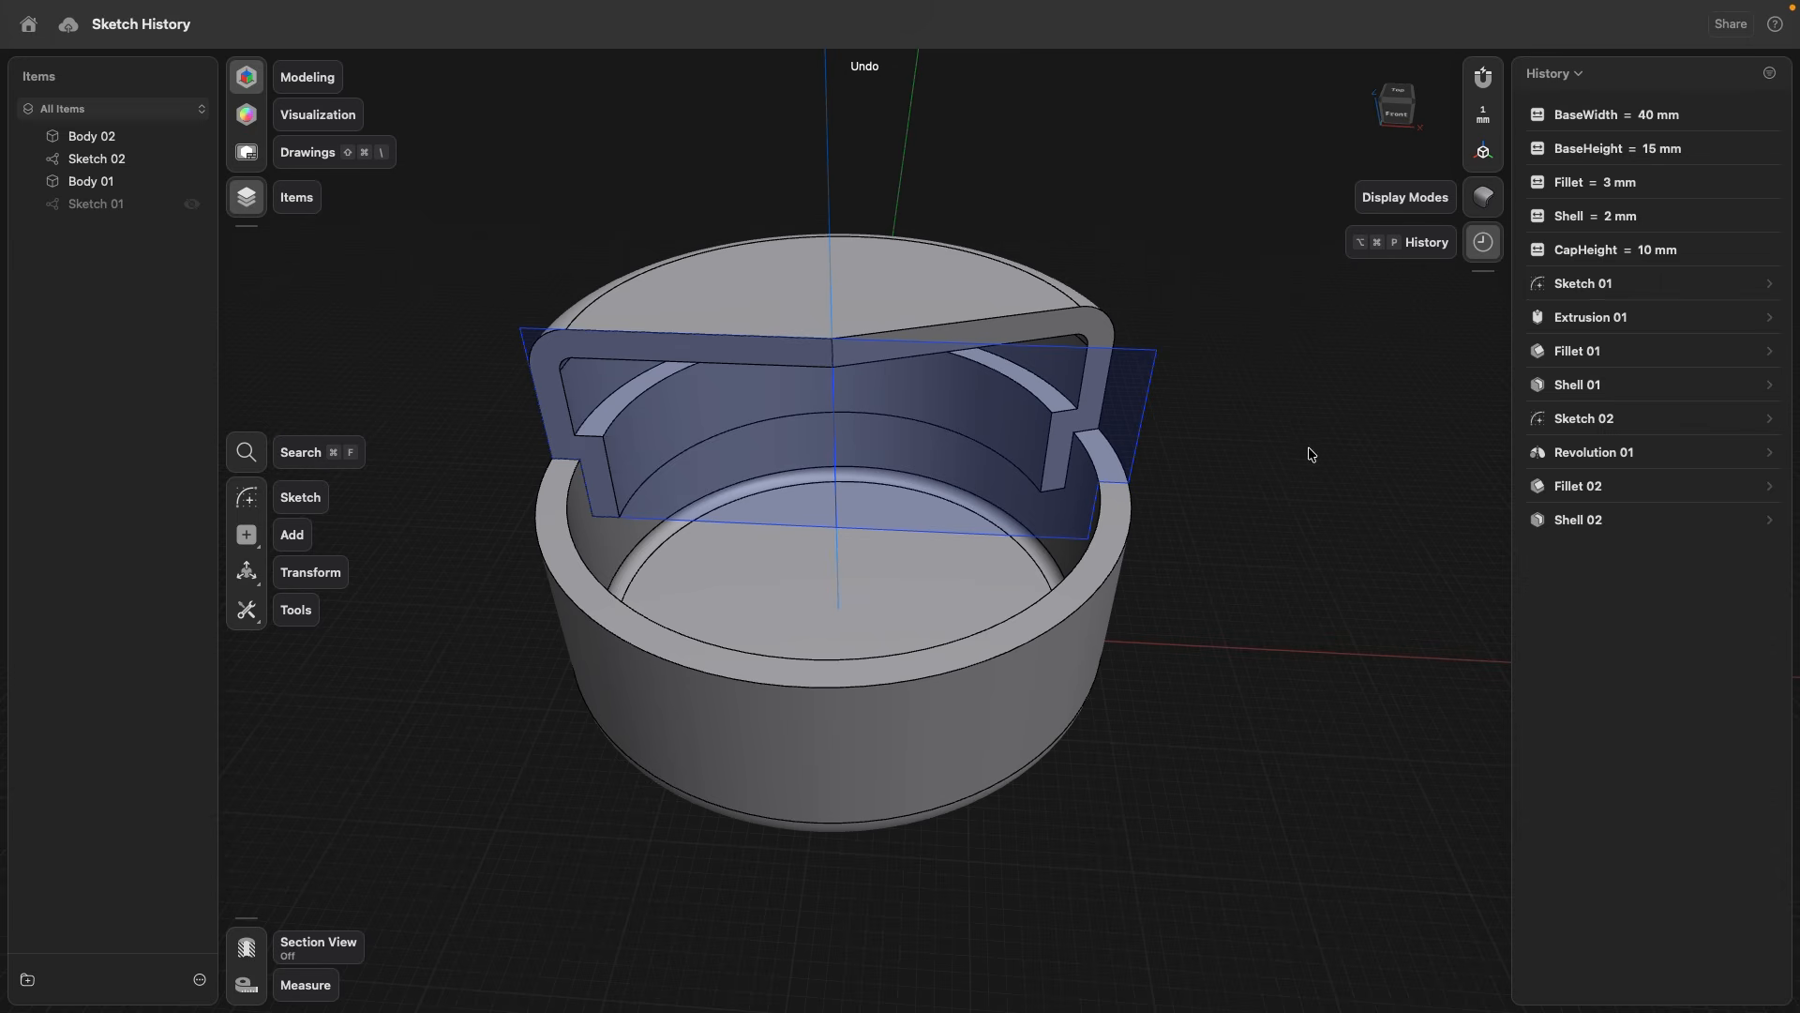
- Try the Shell variable at 3 mm and undo the change
left_click(1617, 222)
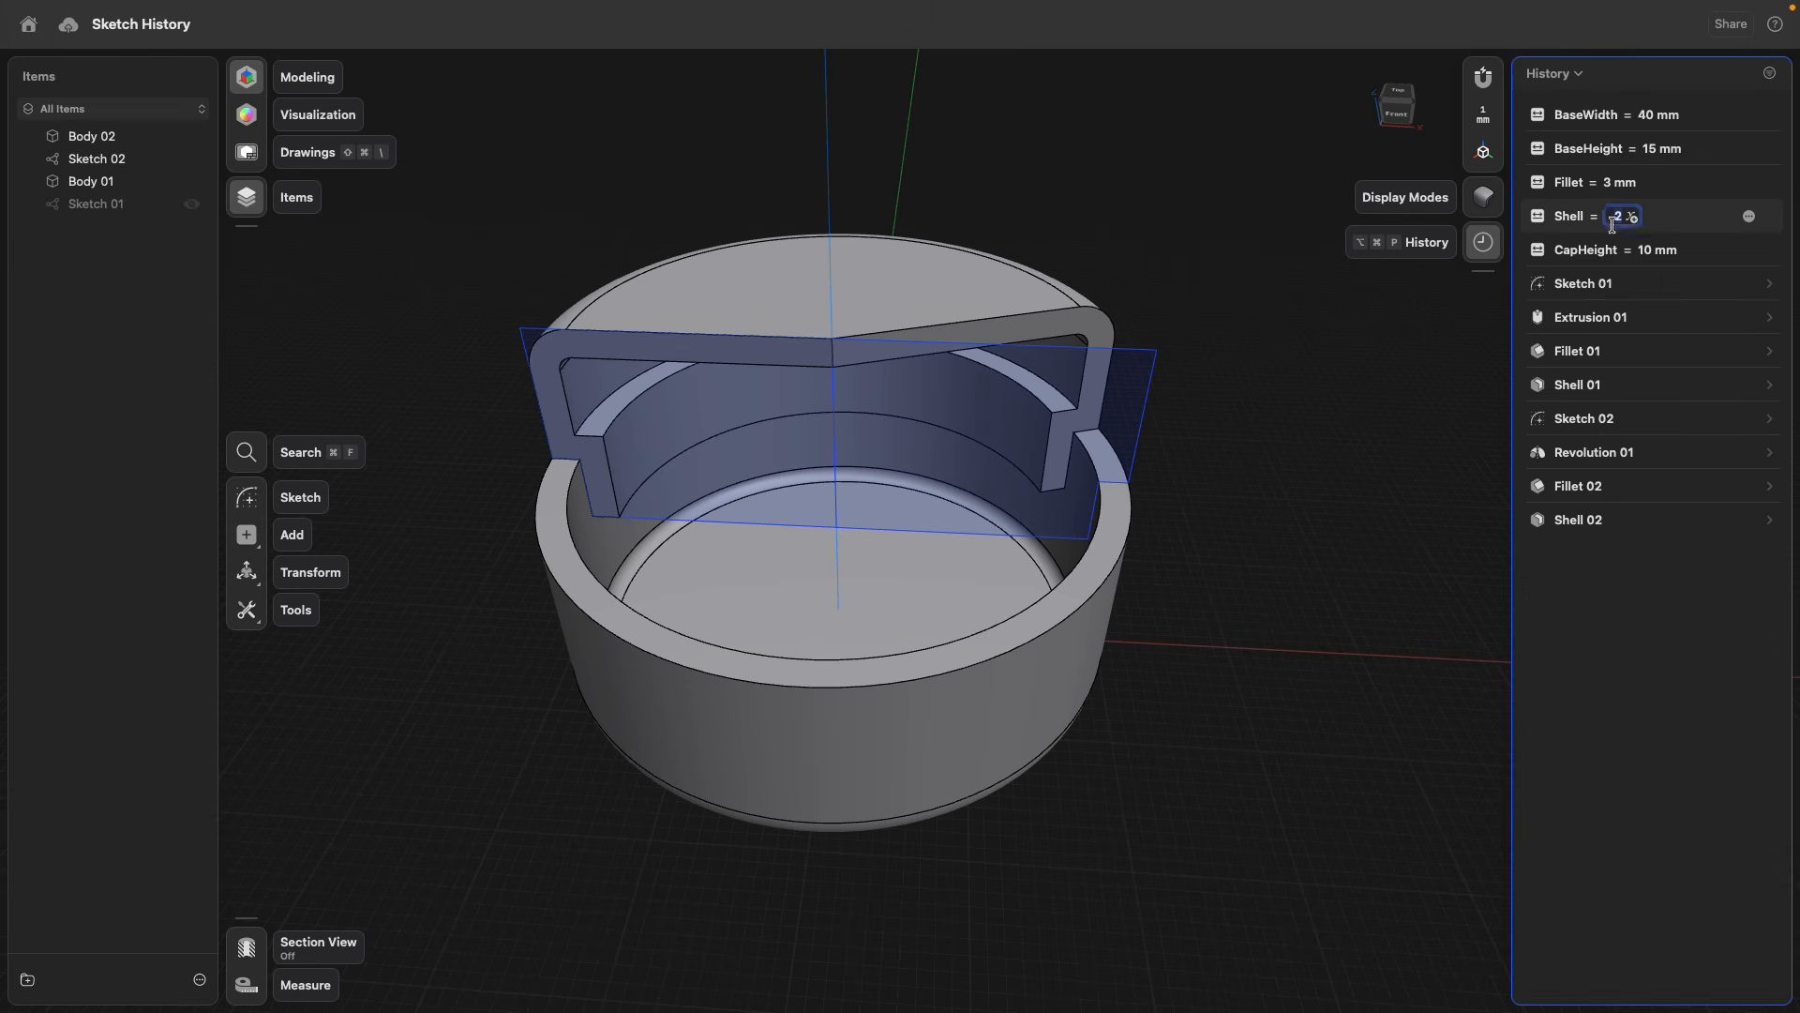
type("3")
key("Return")
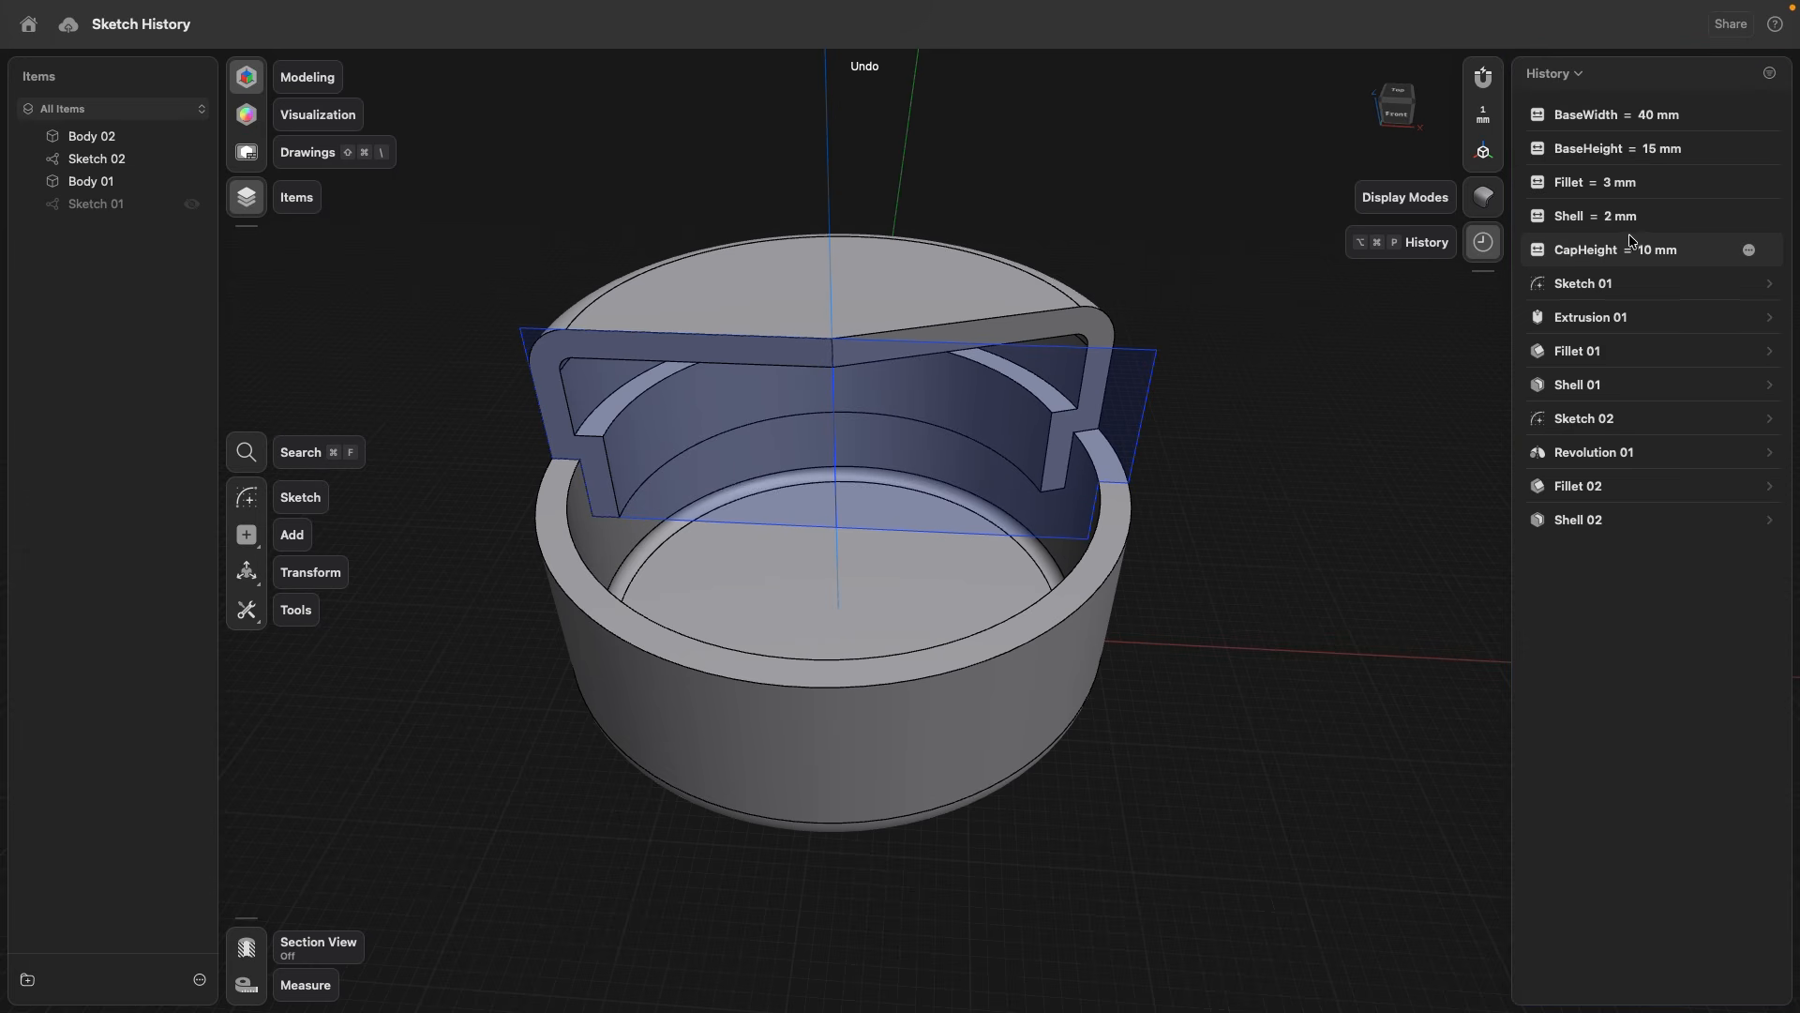
- Try the Fillet variable at 4 mm and return it to 3 mm
left_click(1605, 182)
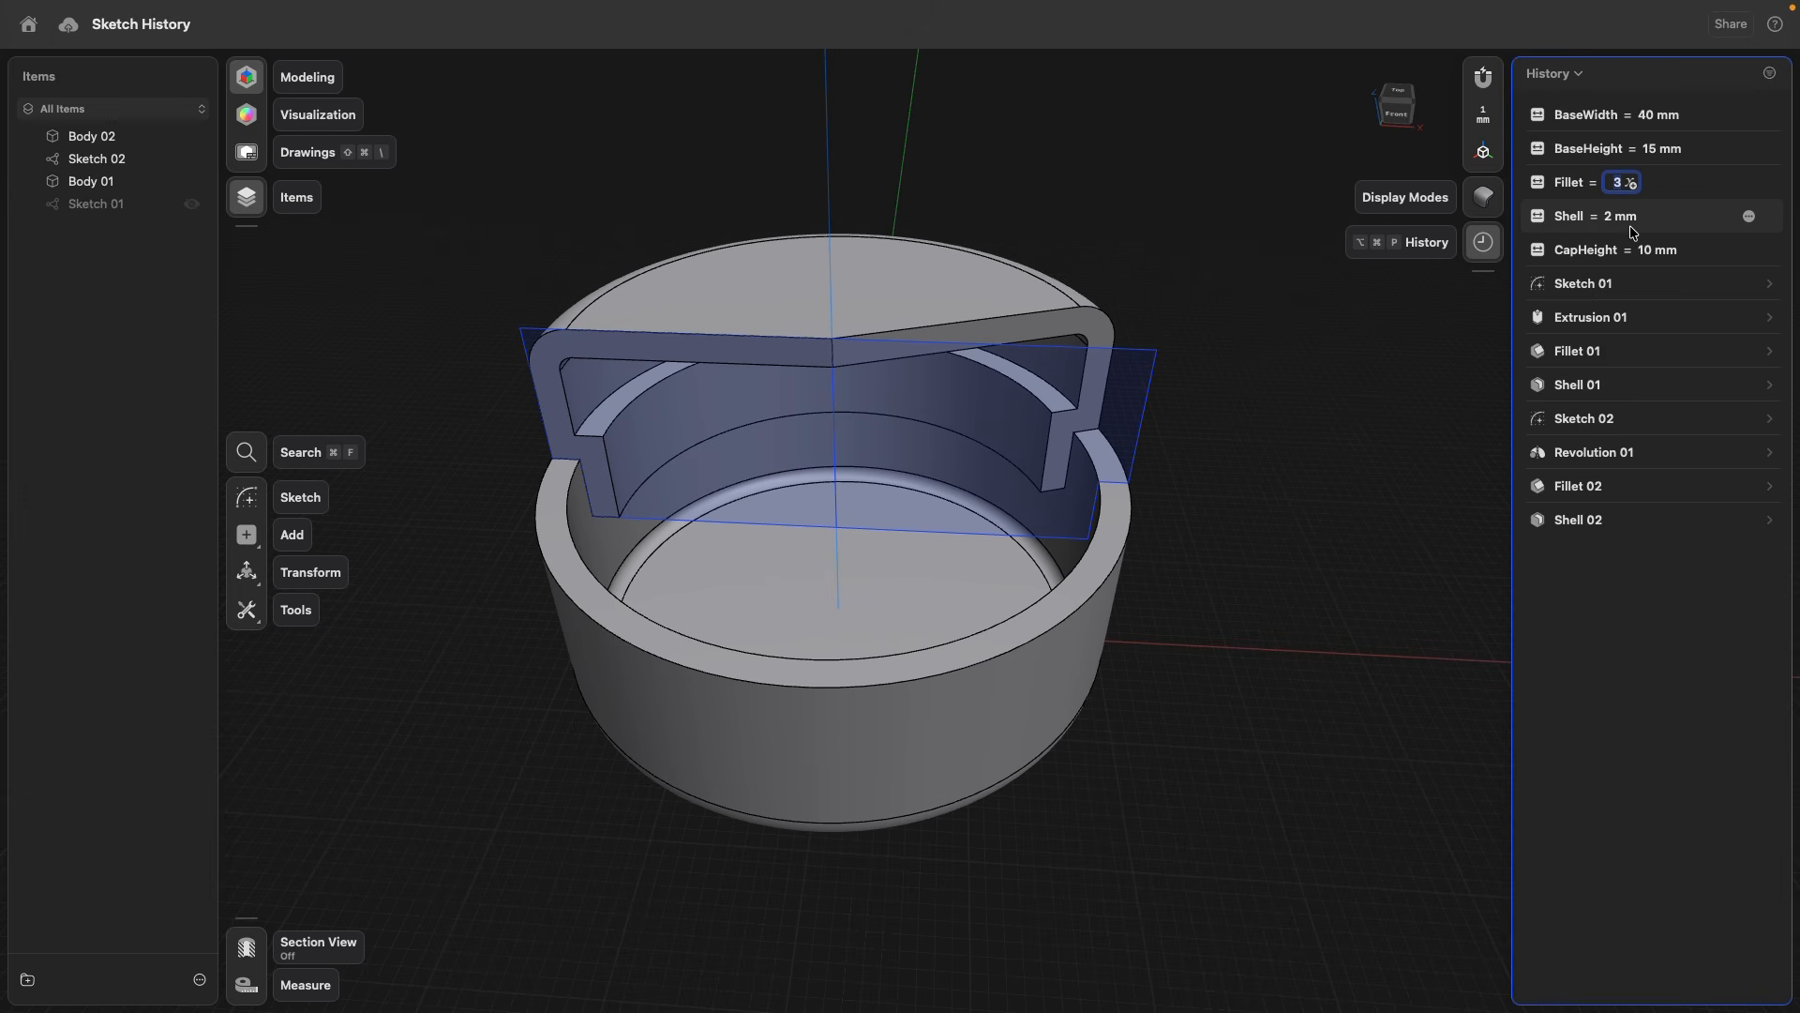
key("Return")
left_click(1613, 185)
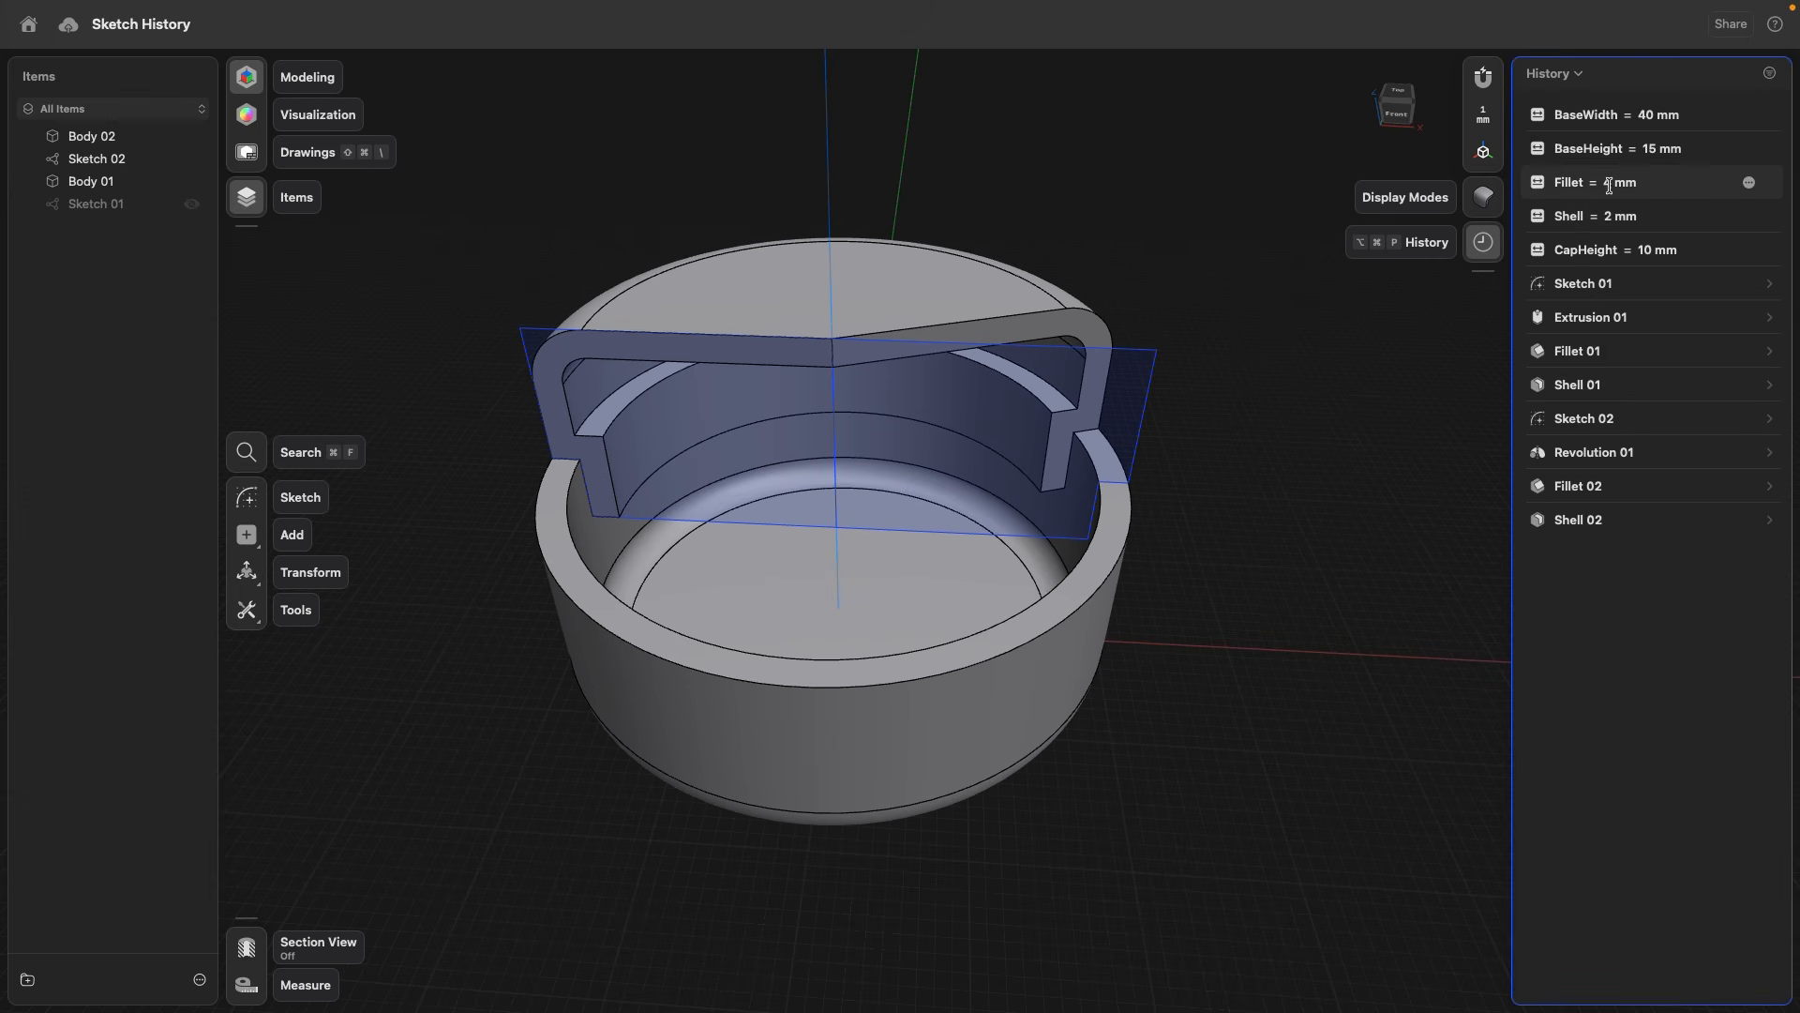
key("Return")
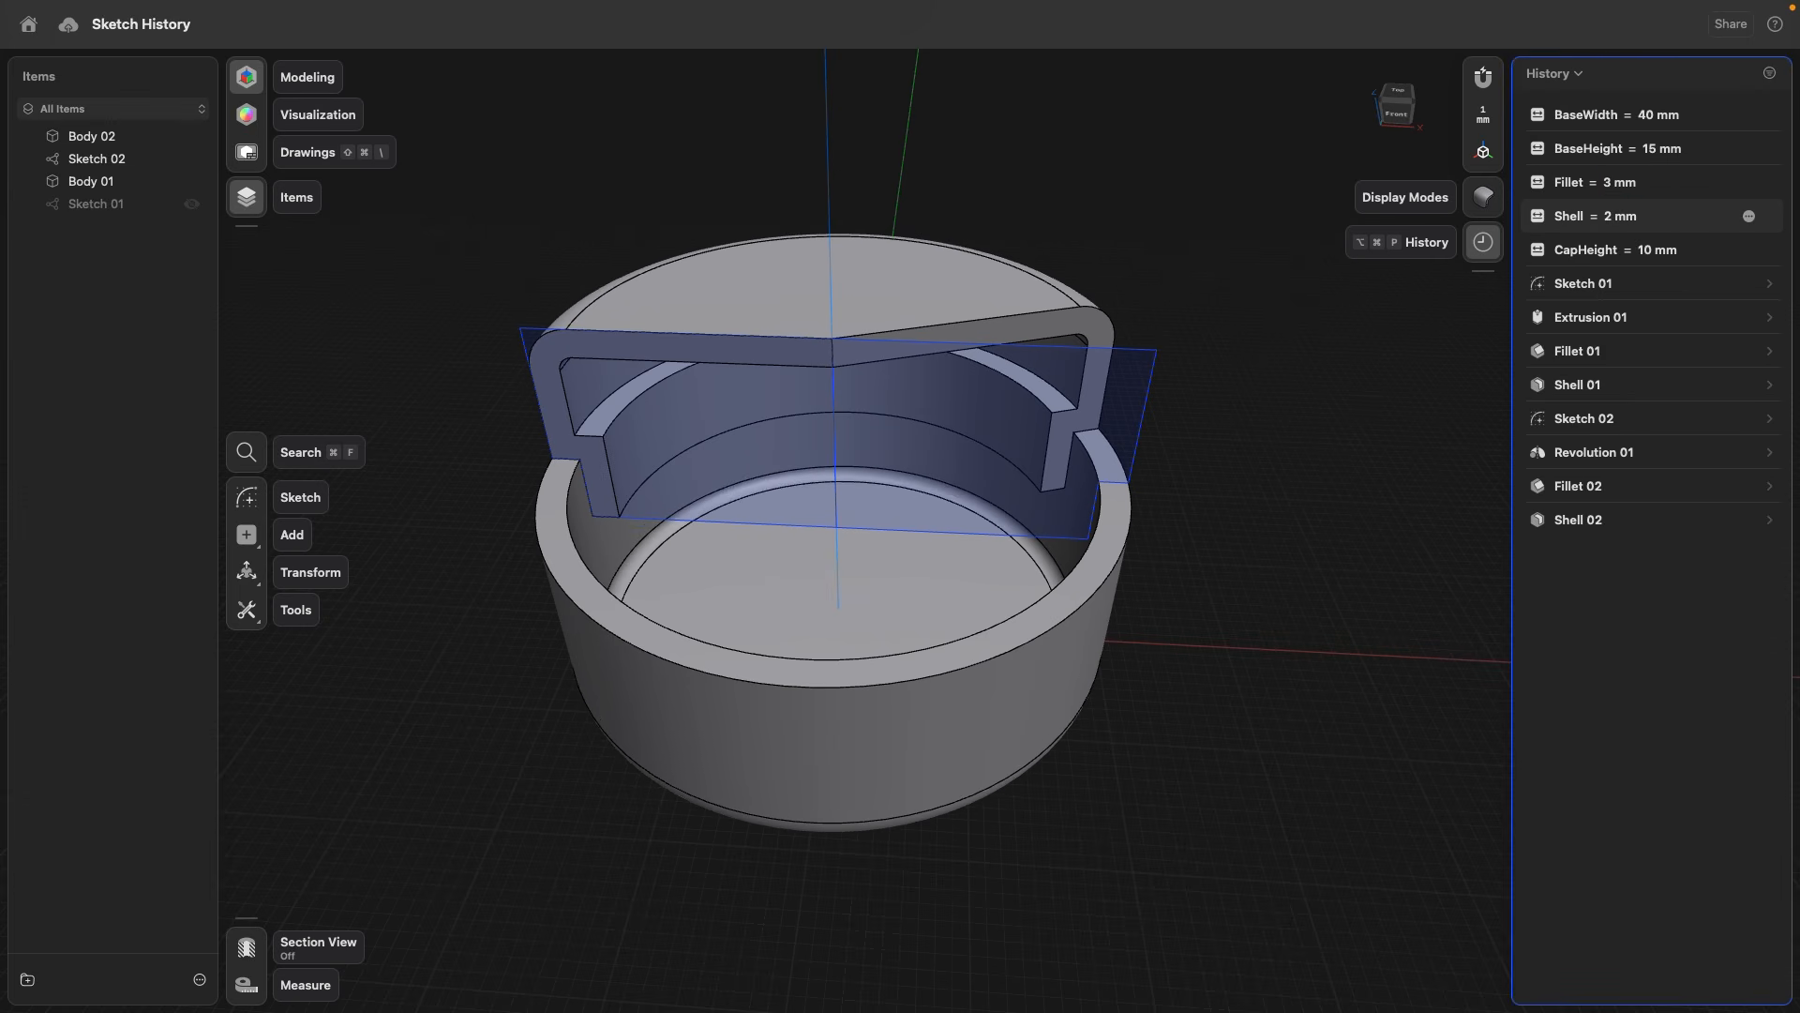
double_click(1238, 438)
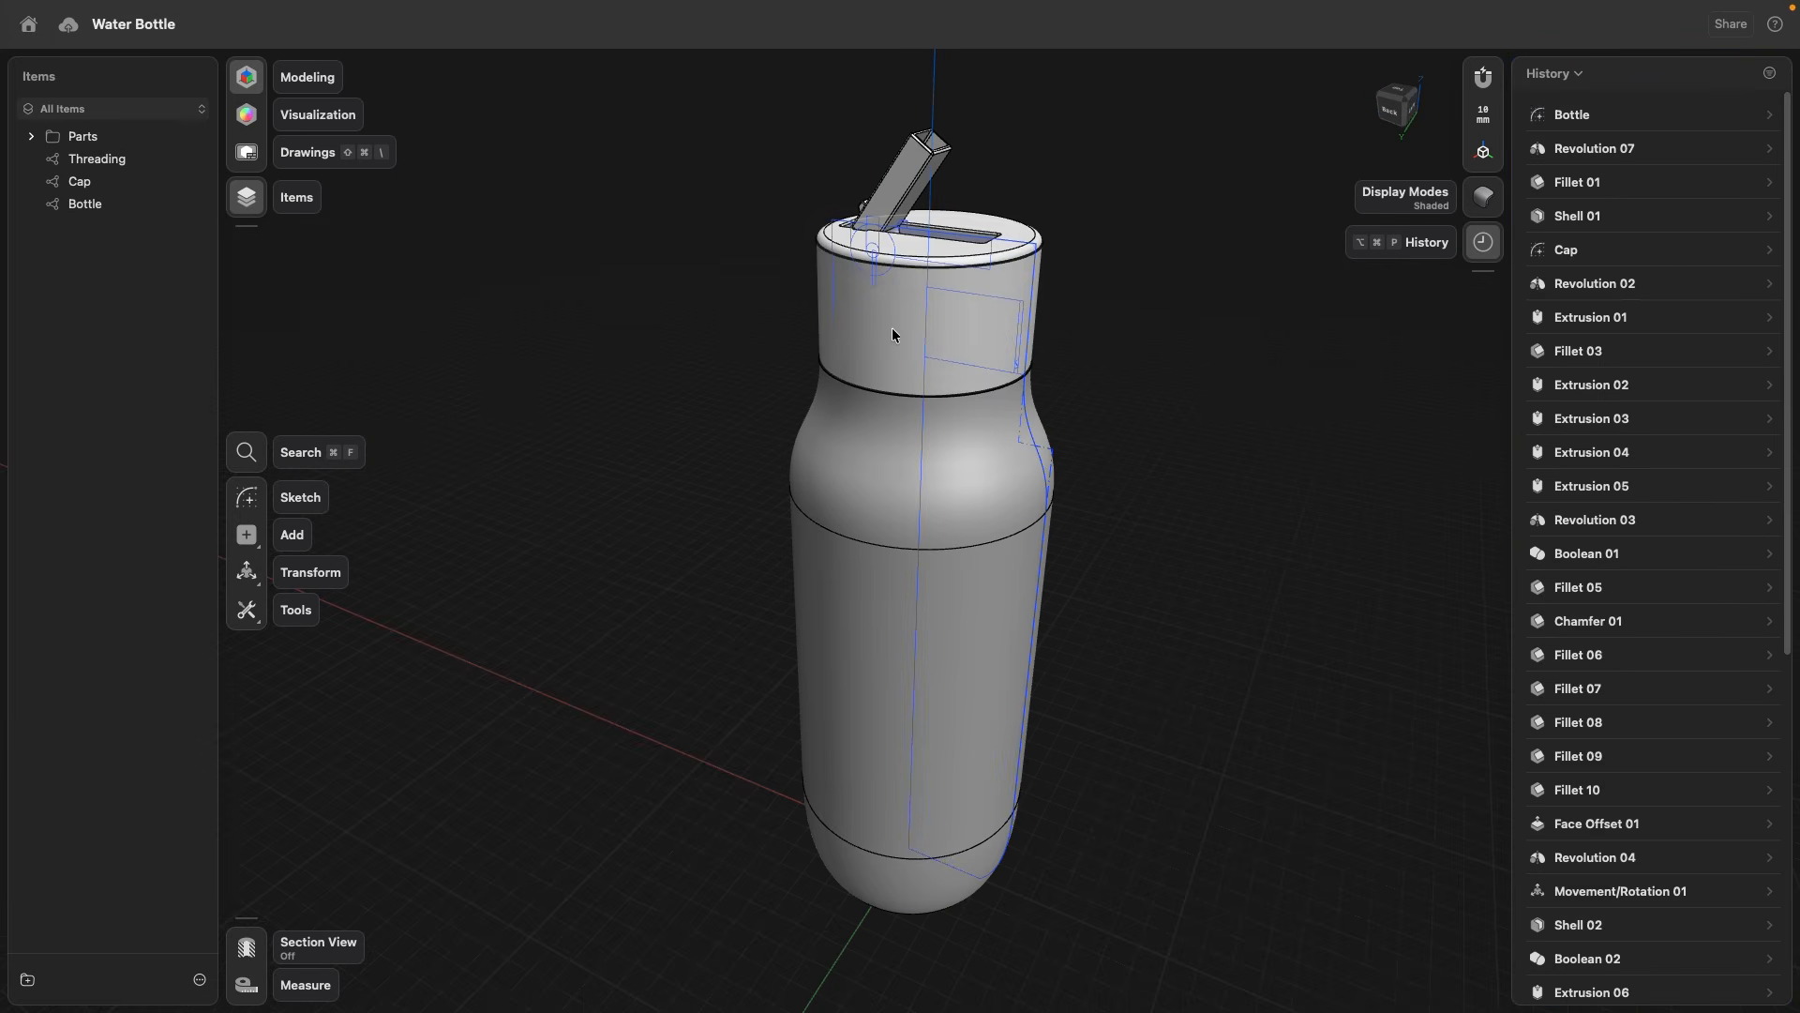
- Examine the water bottle's cap and shoulder from the back, selecting each outer face to compare its related history steps
left_click(886, 330)
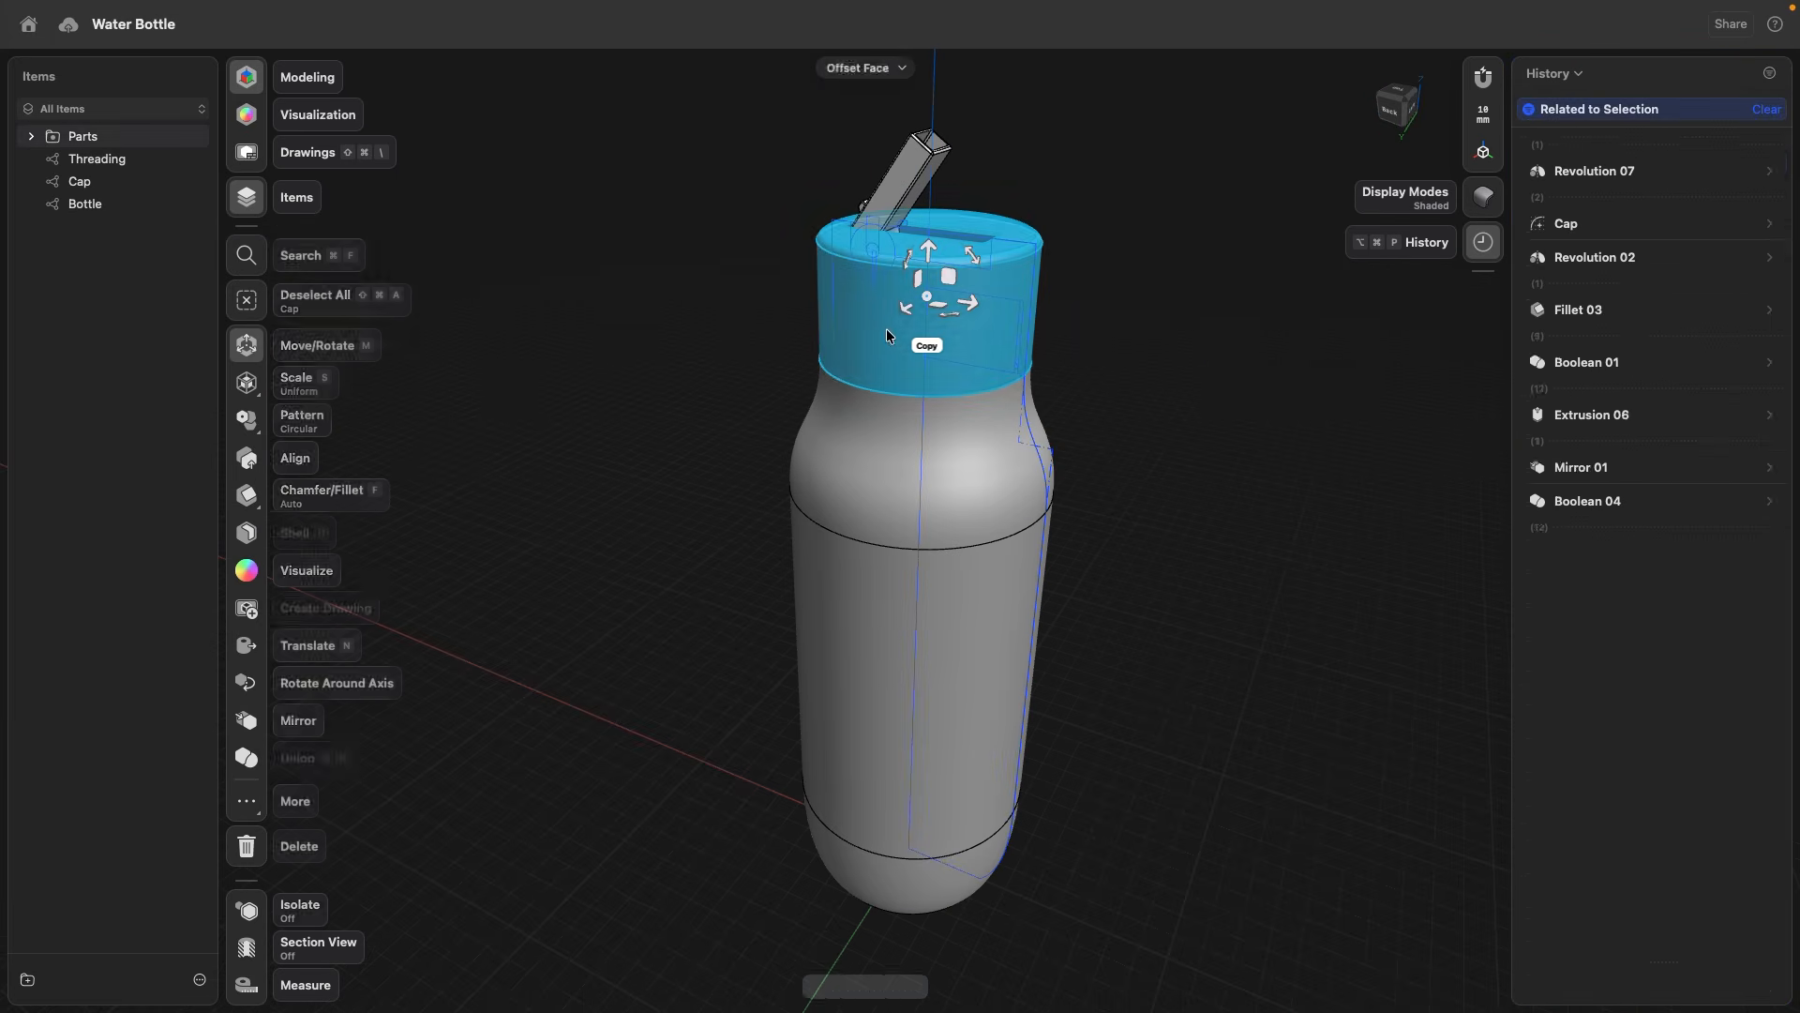
left_click(1230, 410)
left_click(1393, 113)
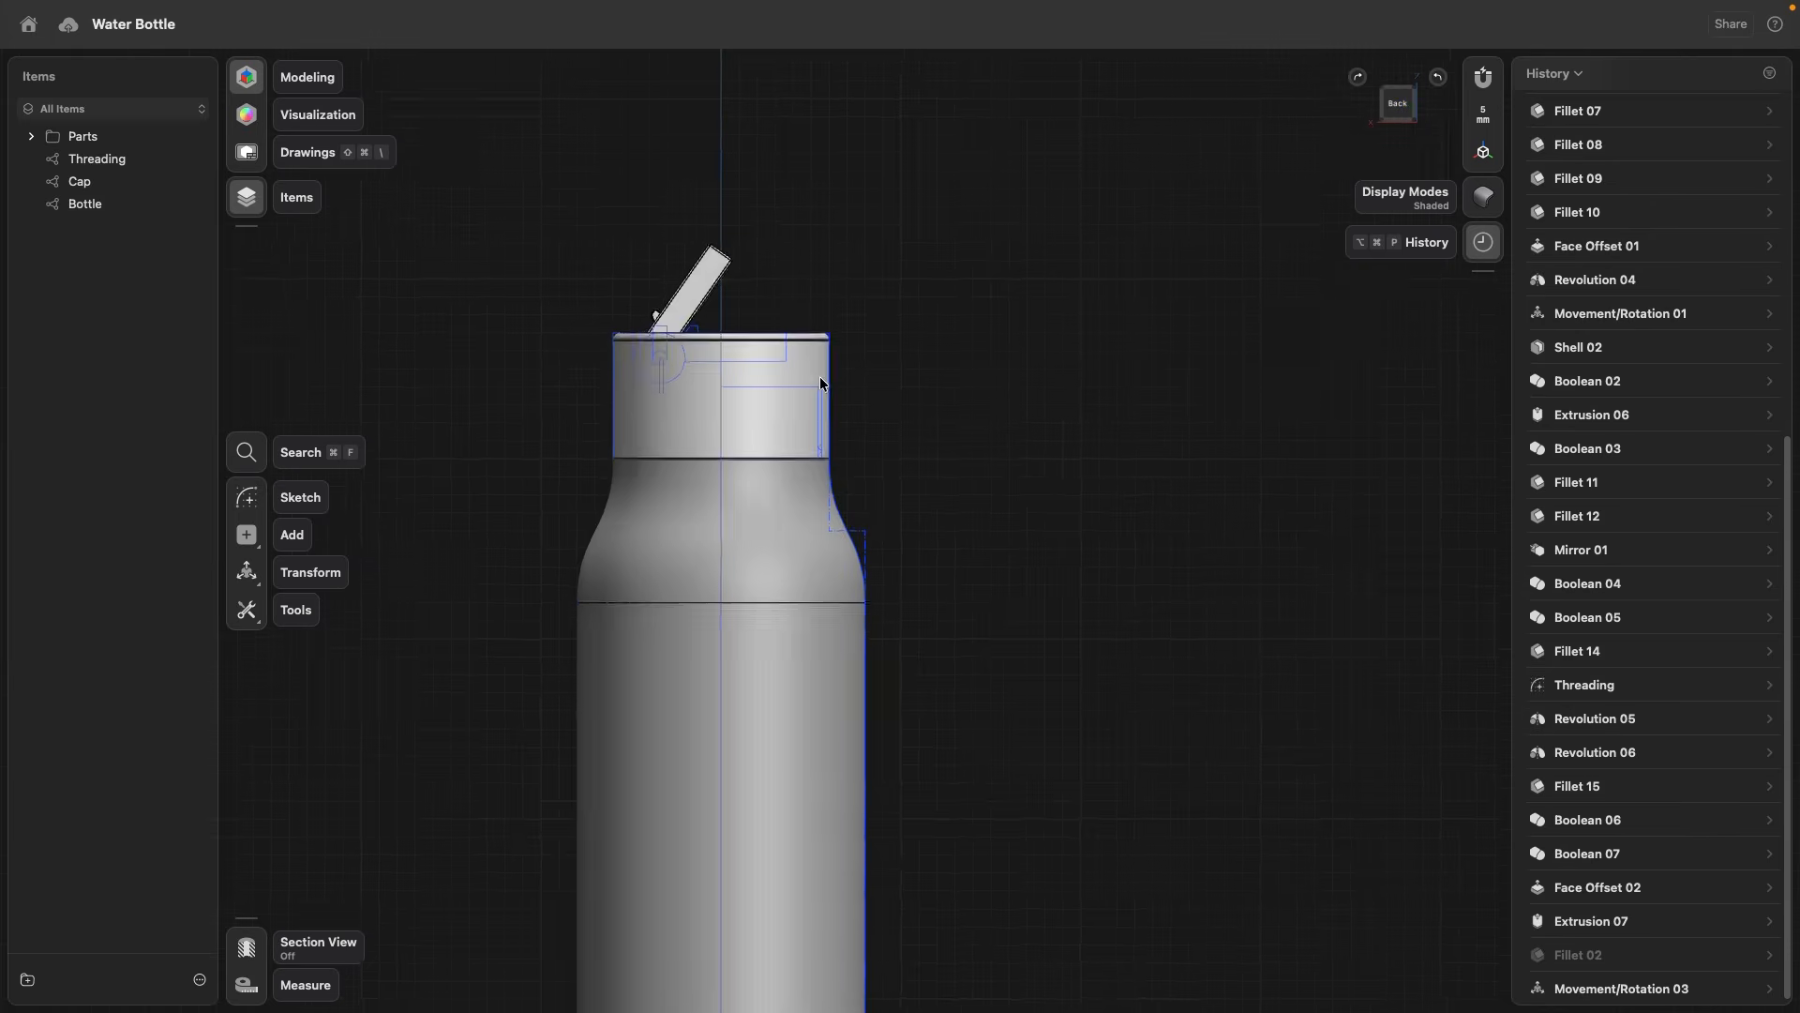
scroll(820, 377, "up", 5)
middle_click_drag(834, 364, 1128, 366)
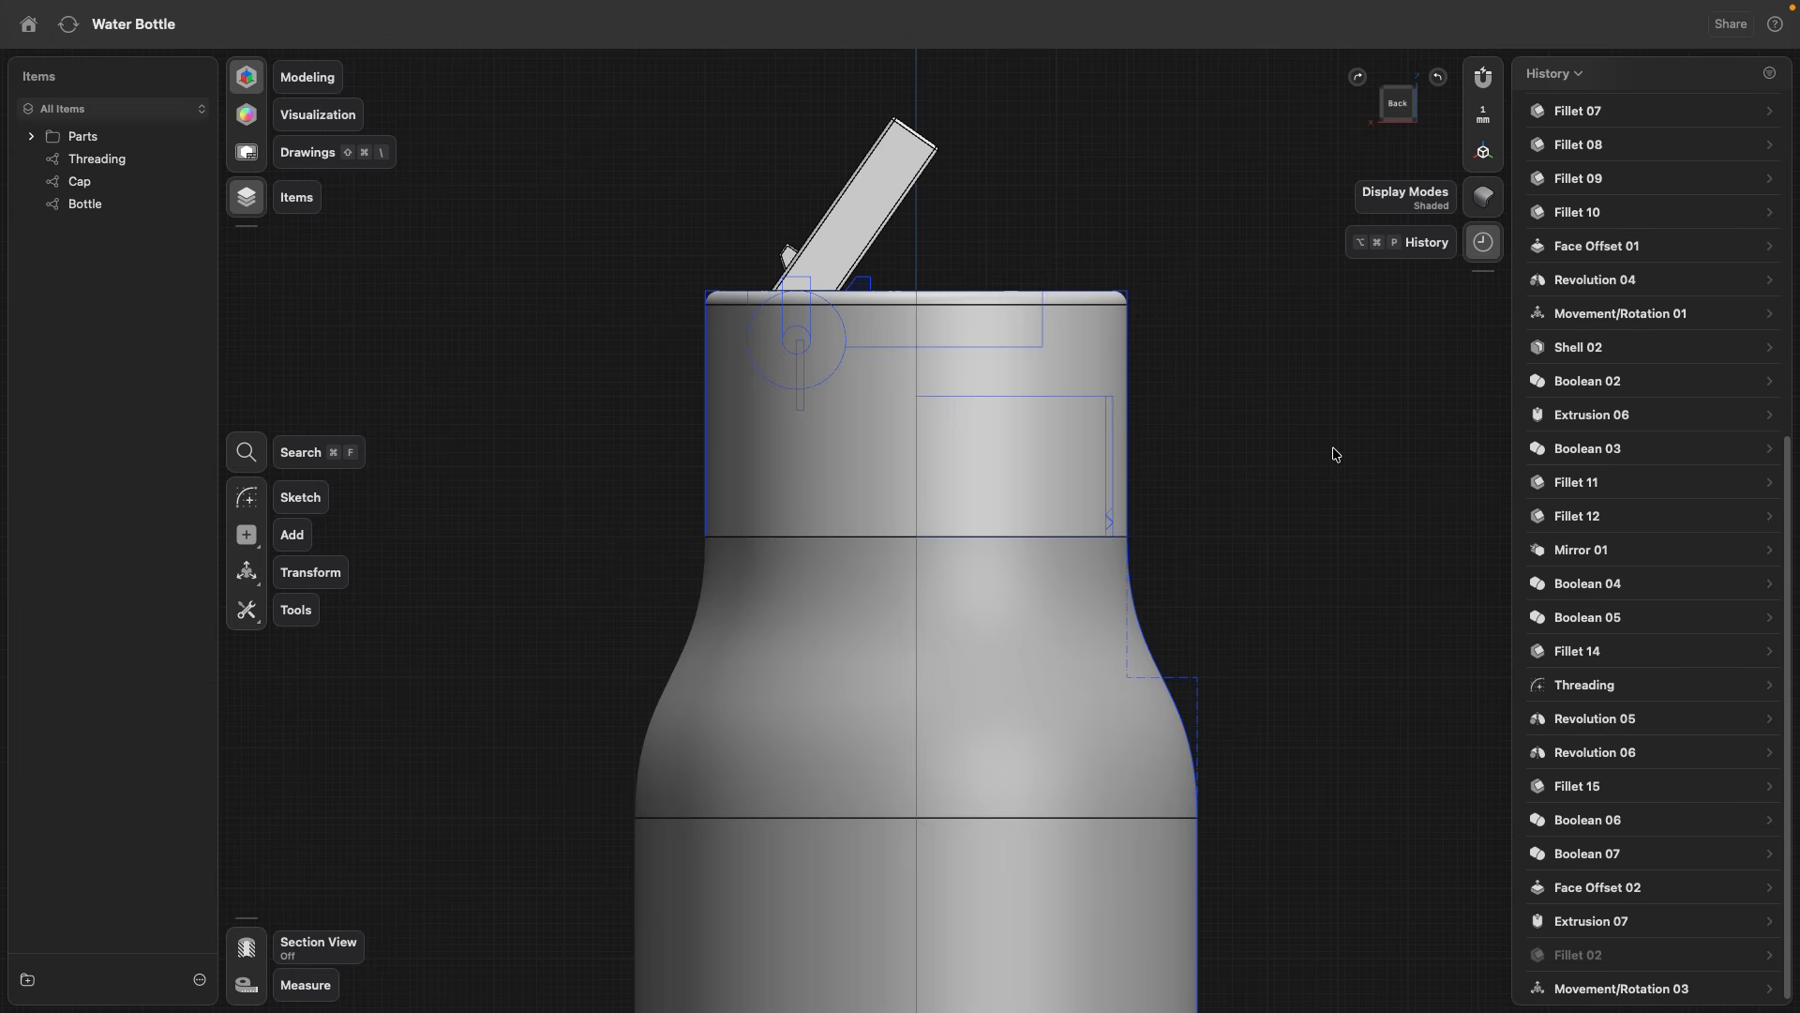
left_click(1077, 461)
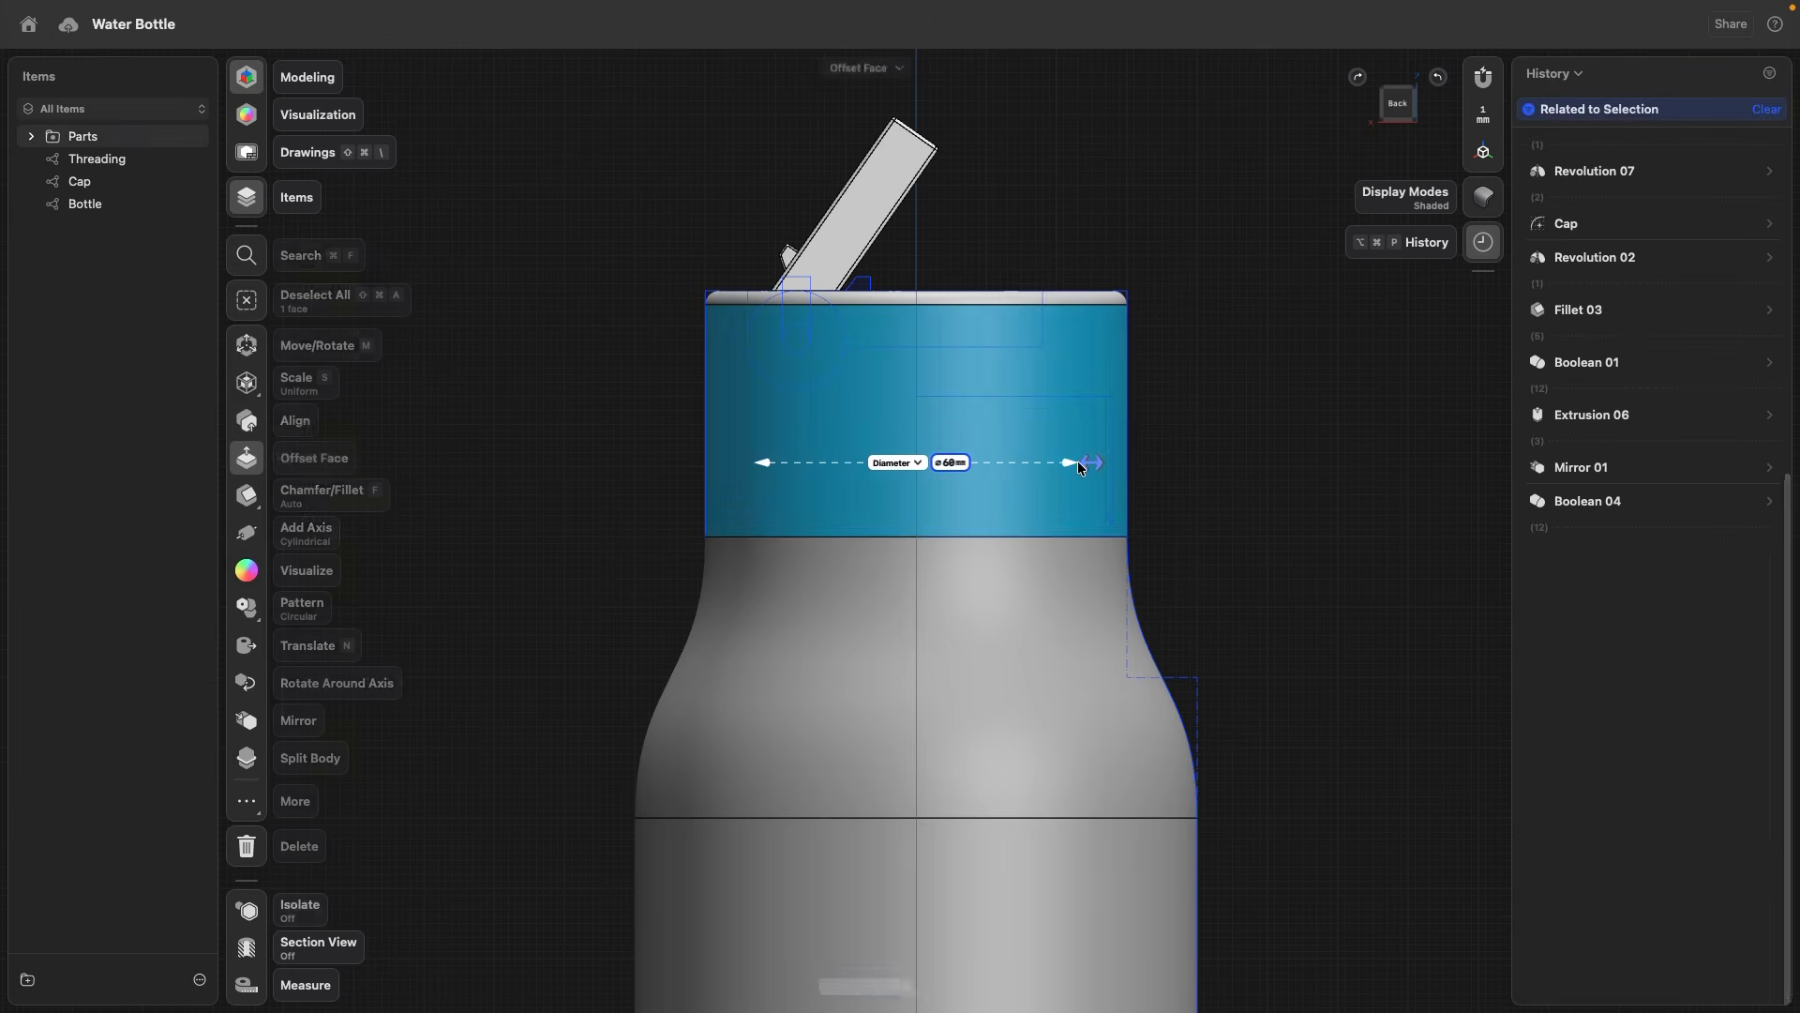
left_click(1046, 651)
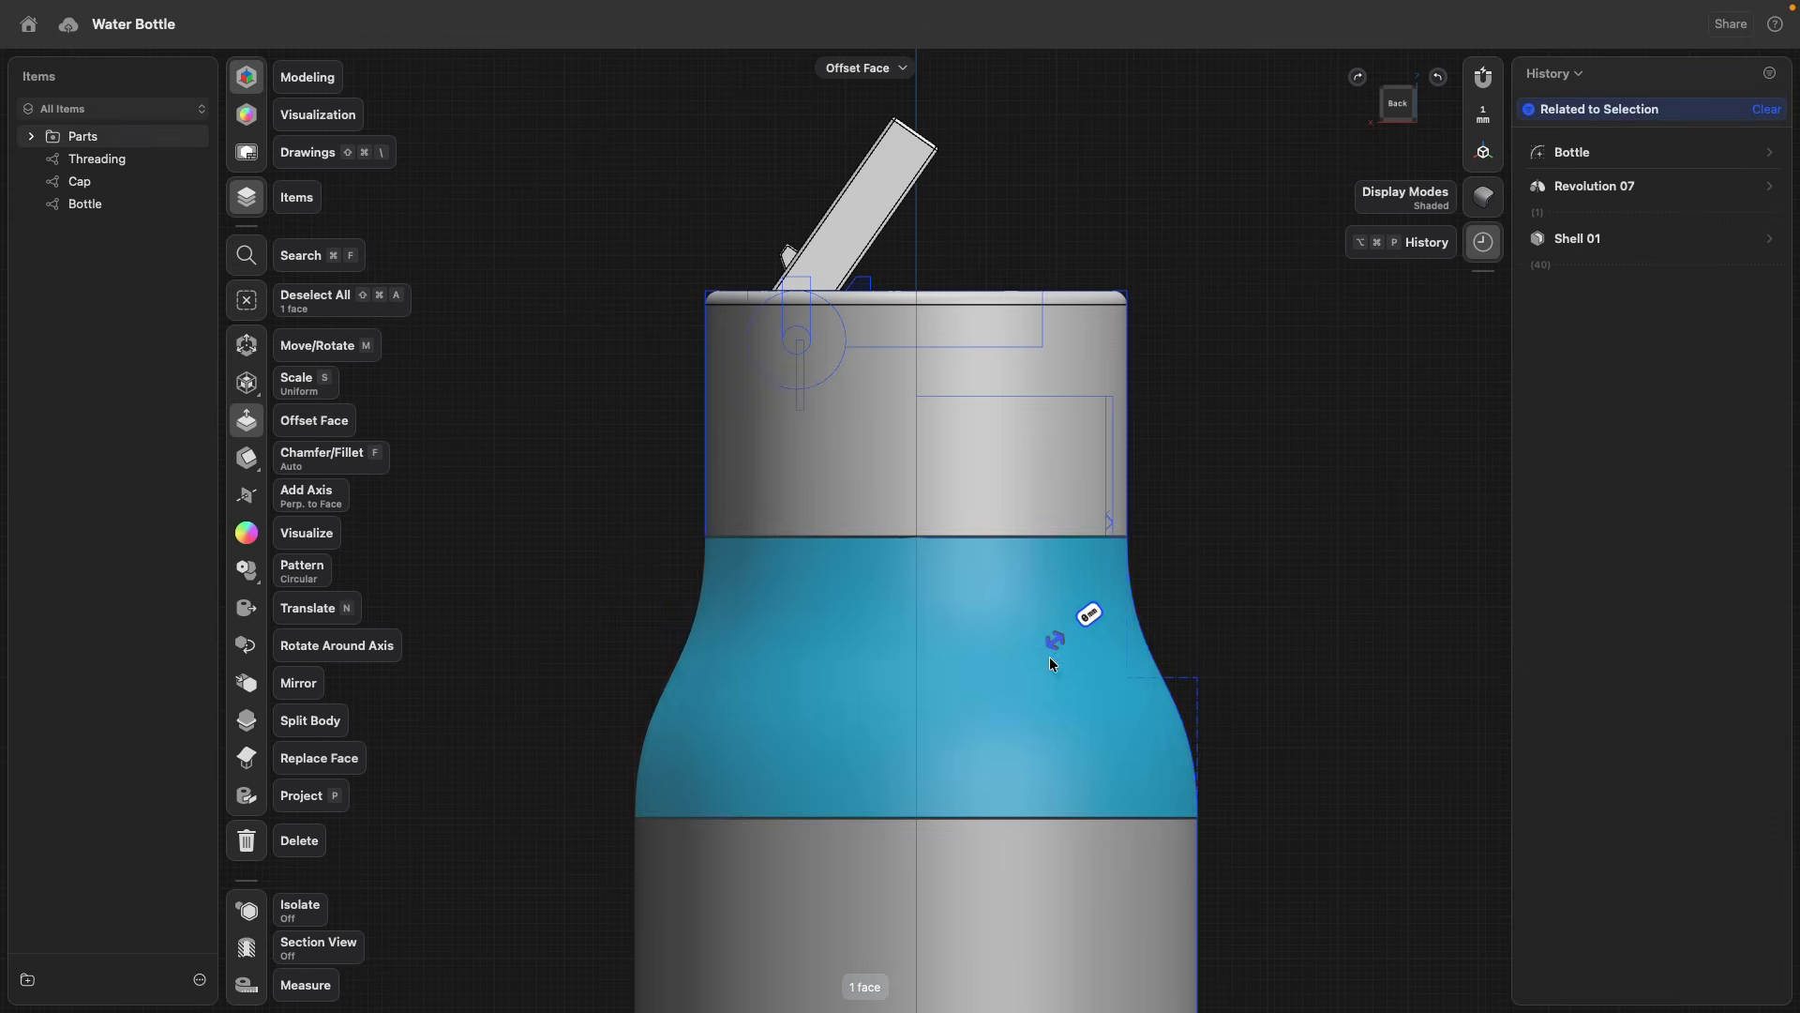
left_click(1301, 608)
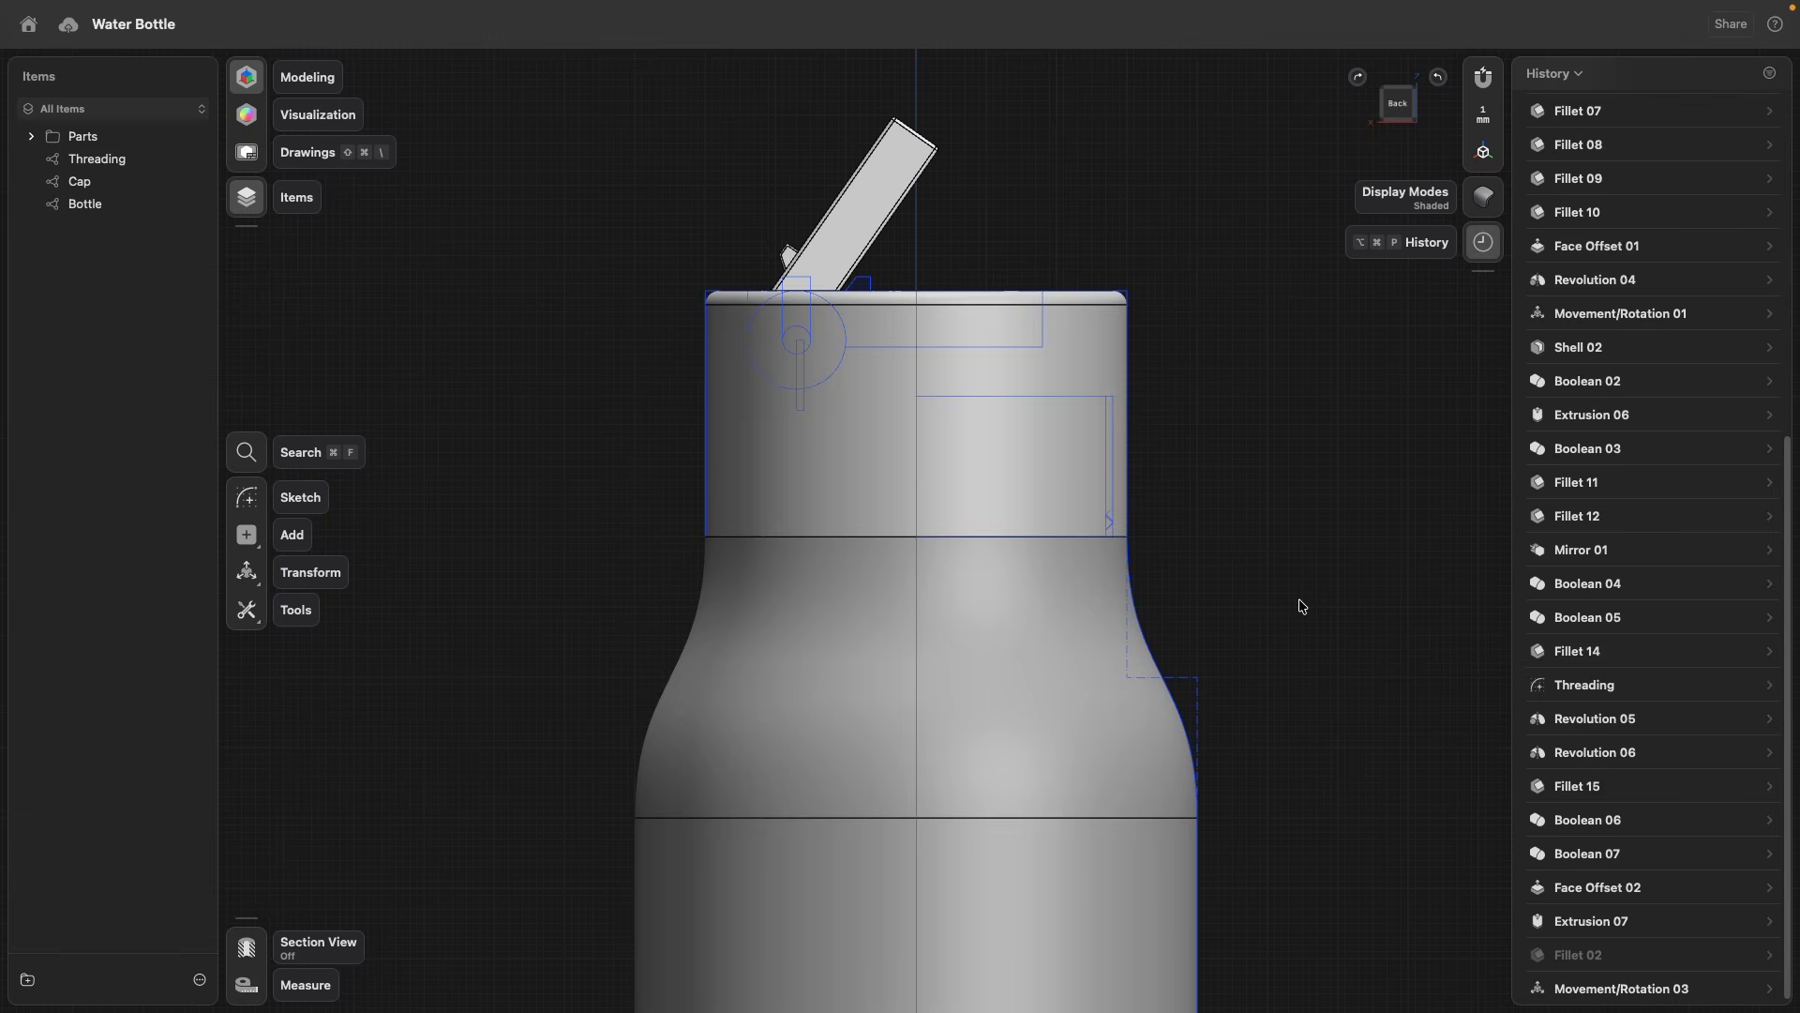
scroll(1302, 607, "down", 5)
right_click_drag(1301, 603, 1247, 631)
middle_click_drag(1266, 610, 1210, 497)
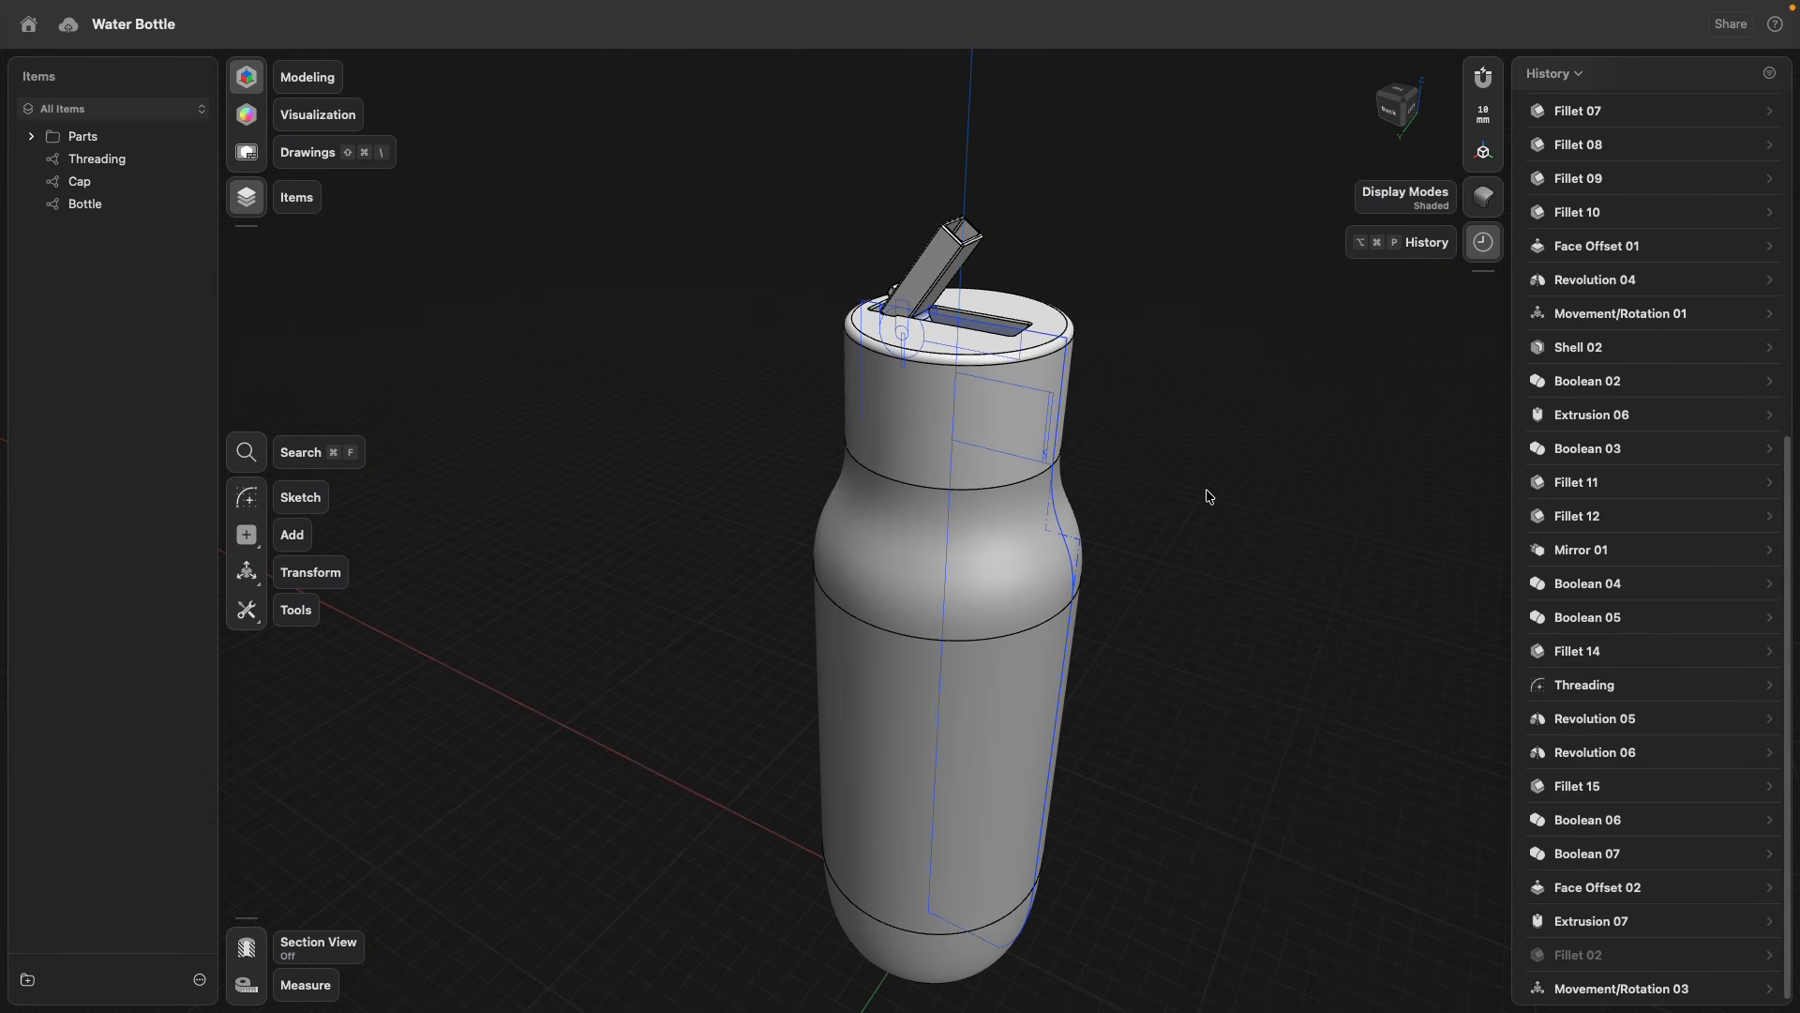
- Insert a history breakpoint directly after the Bottle sketch so only that sketch is built
scroll(1543, 442, "up", 10)
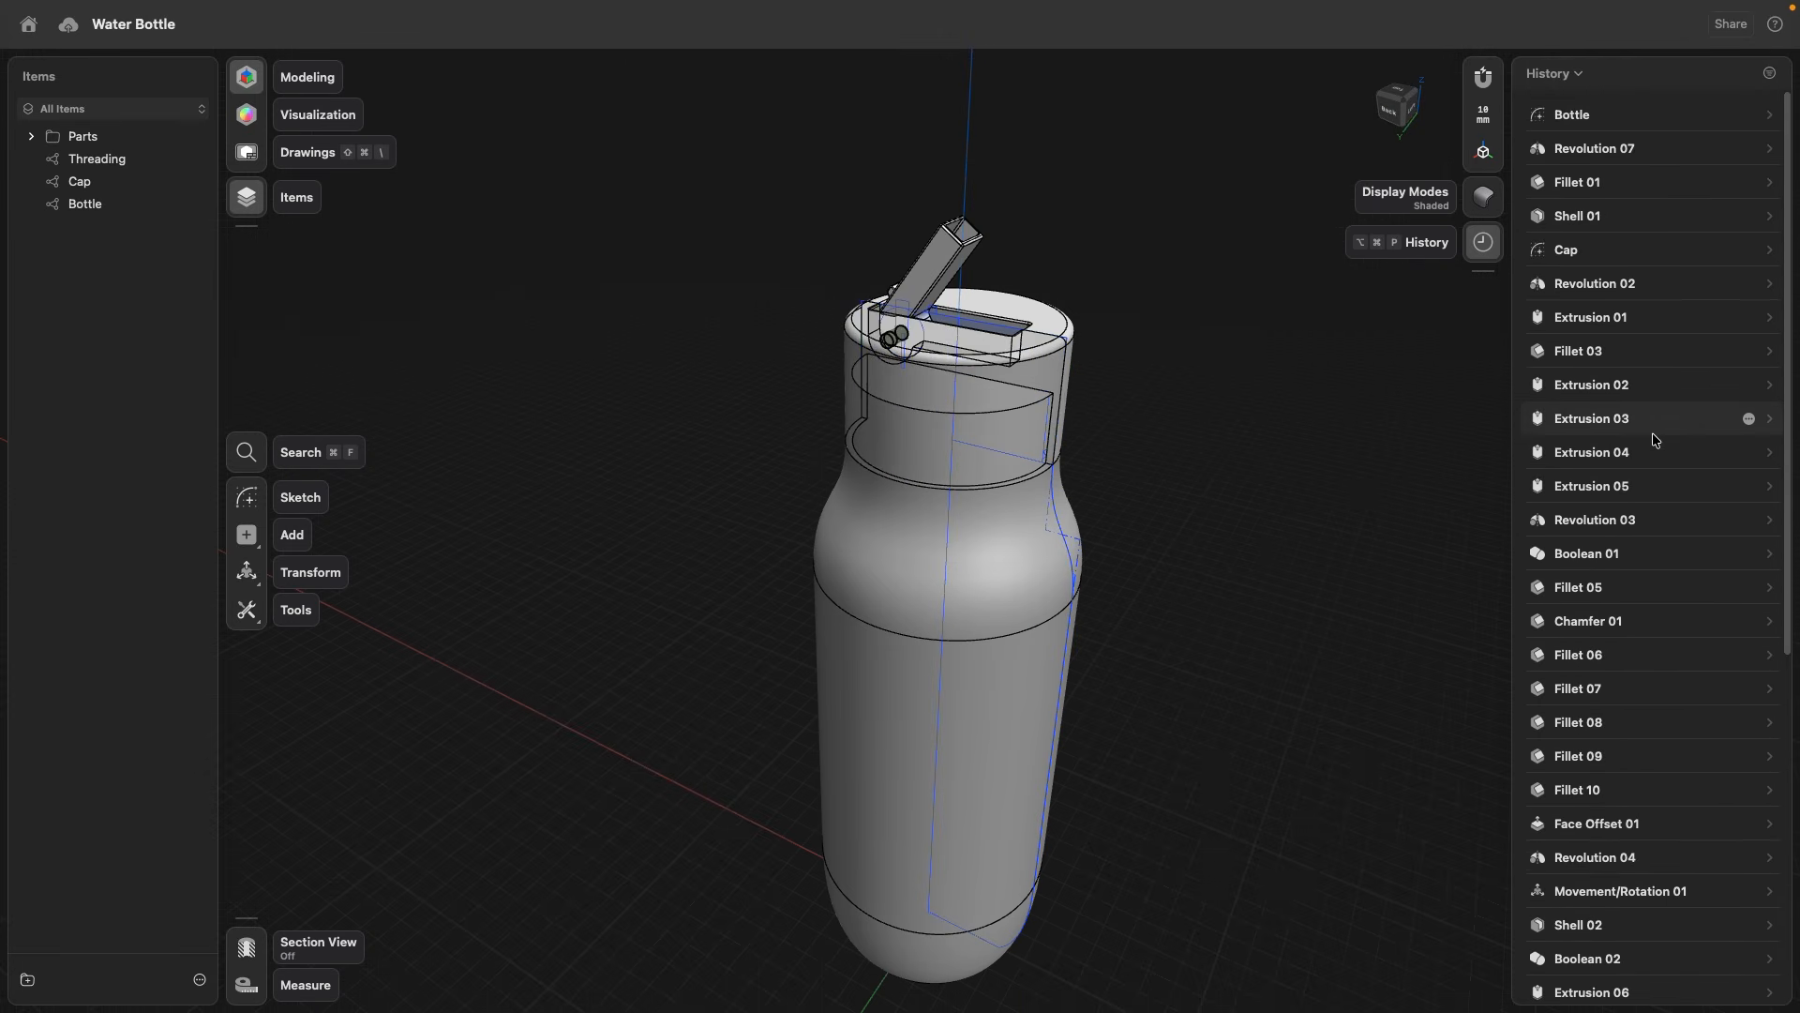
right_click(1575, 118)
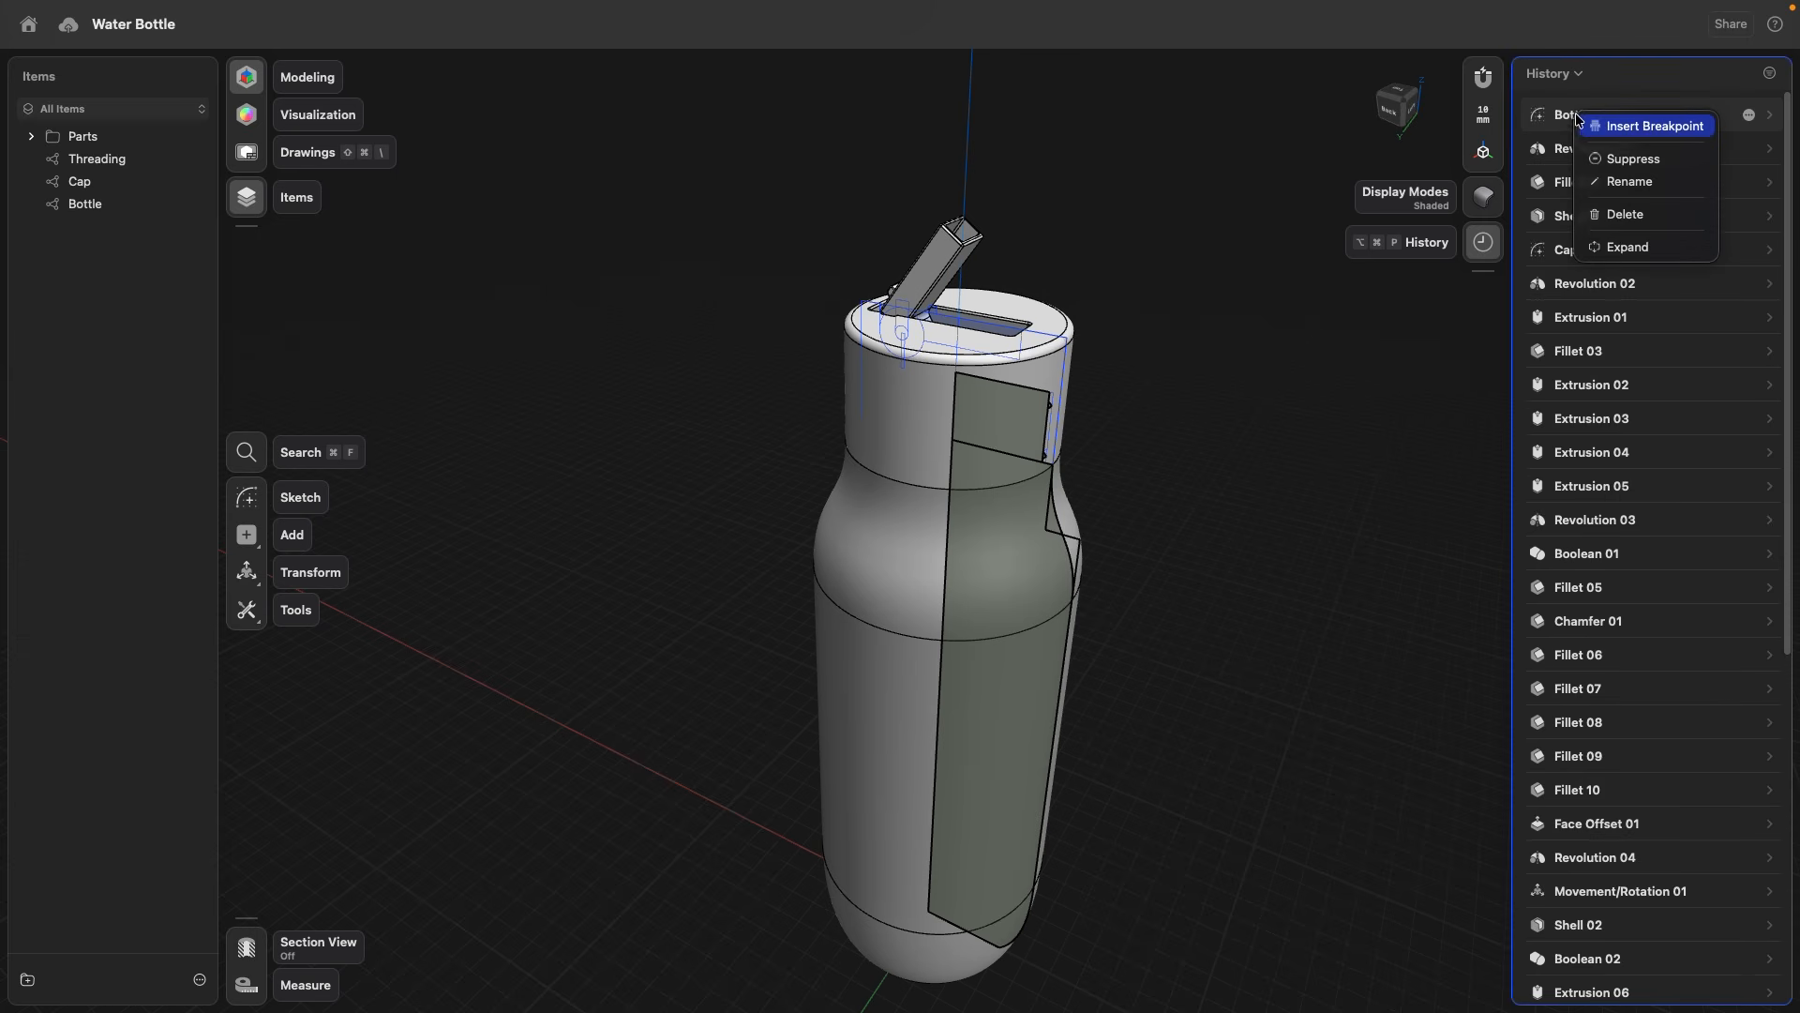
left_click(1604, 128)
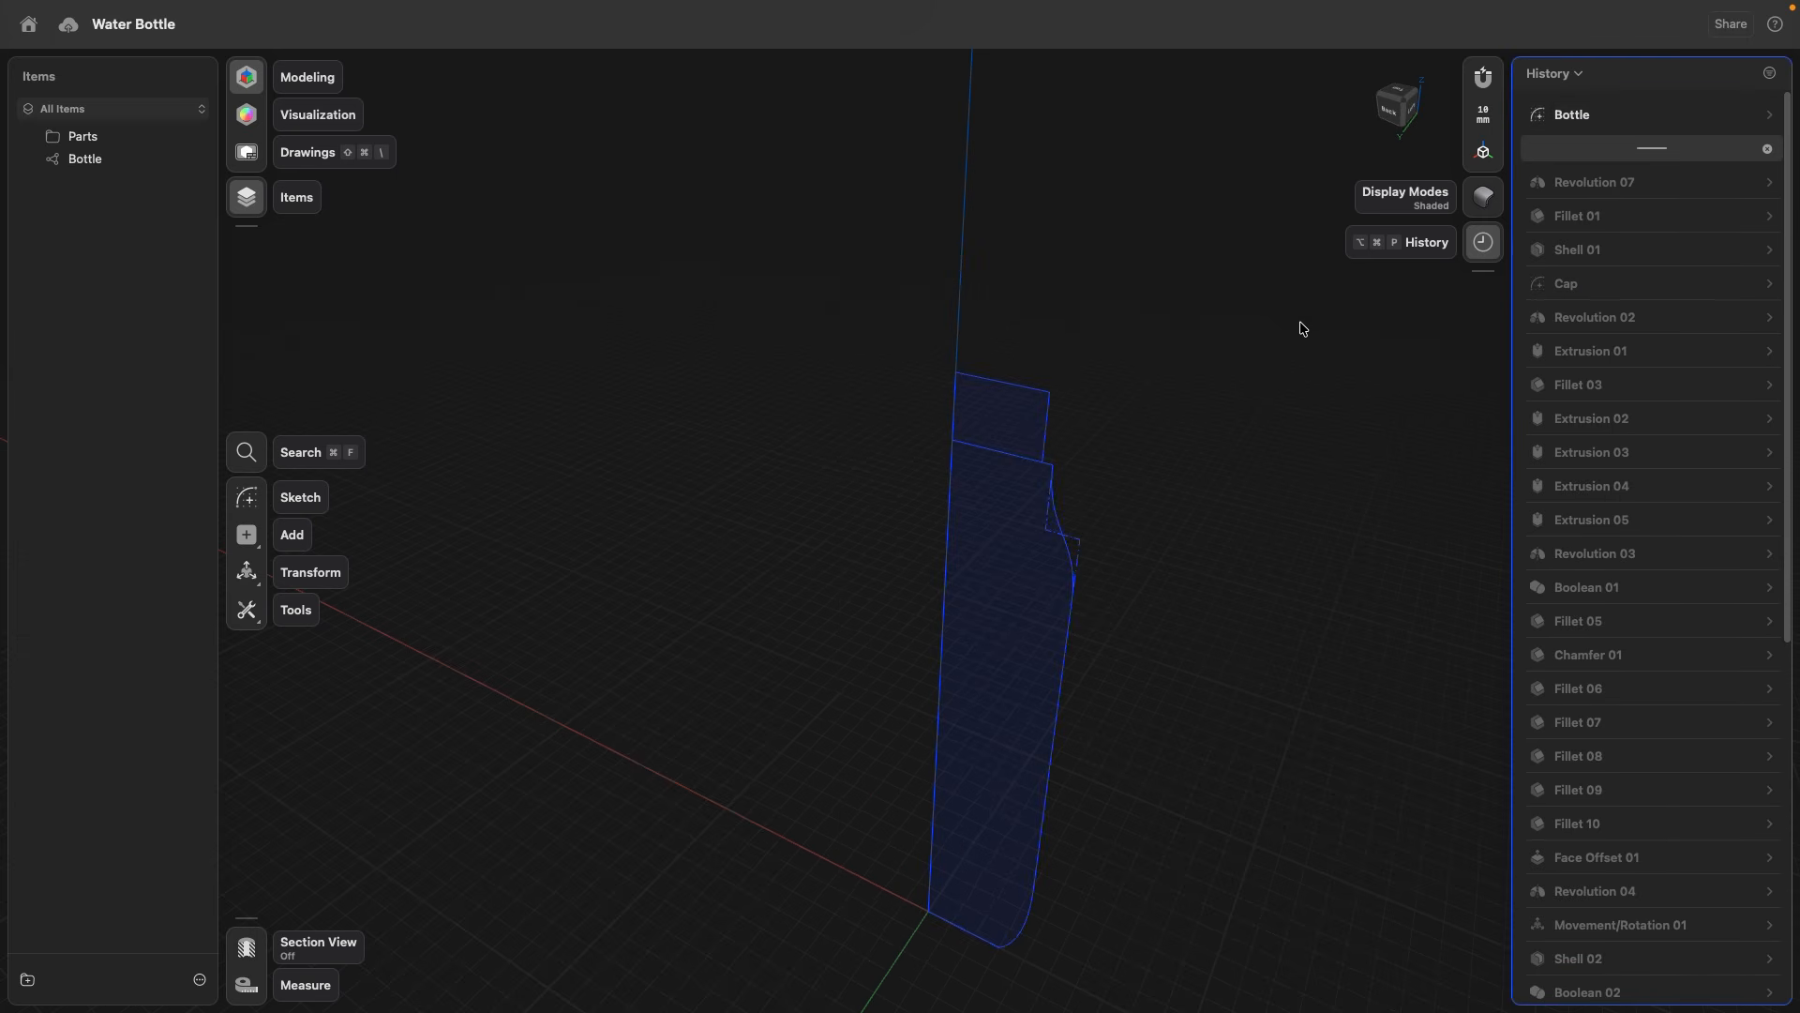
middle_click_drag(1262, 357, 1250, 313)
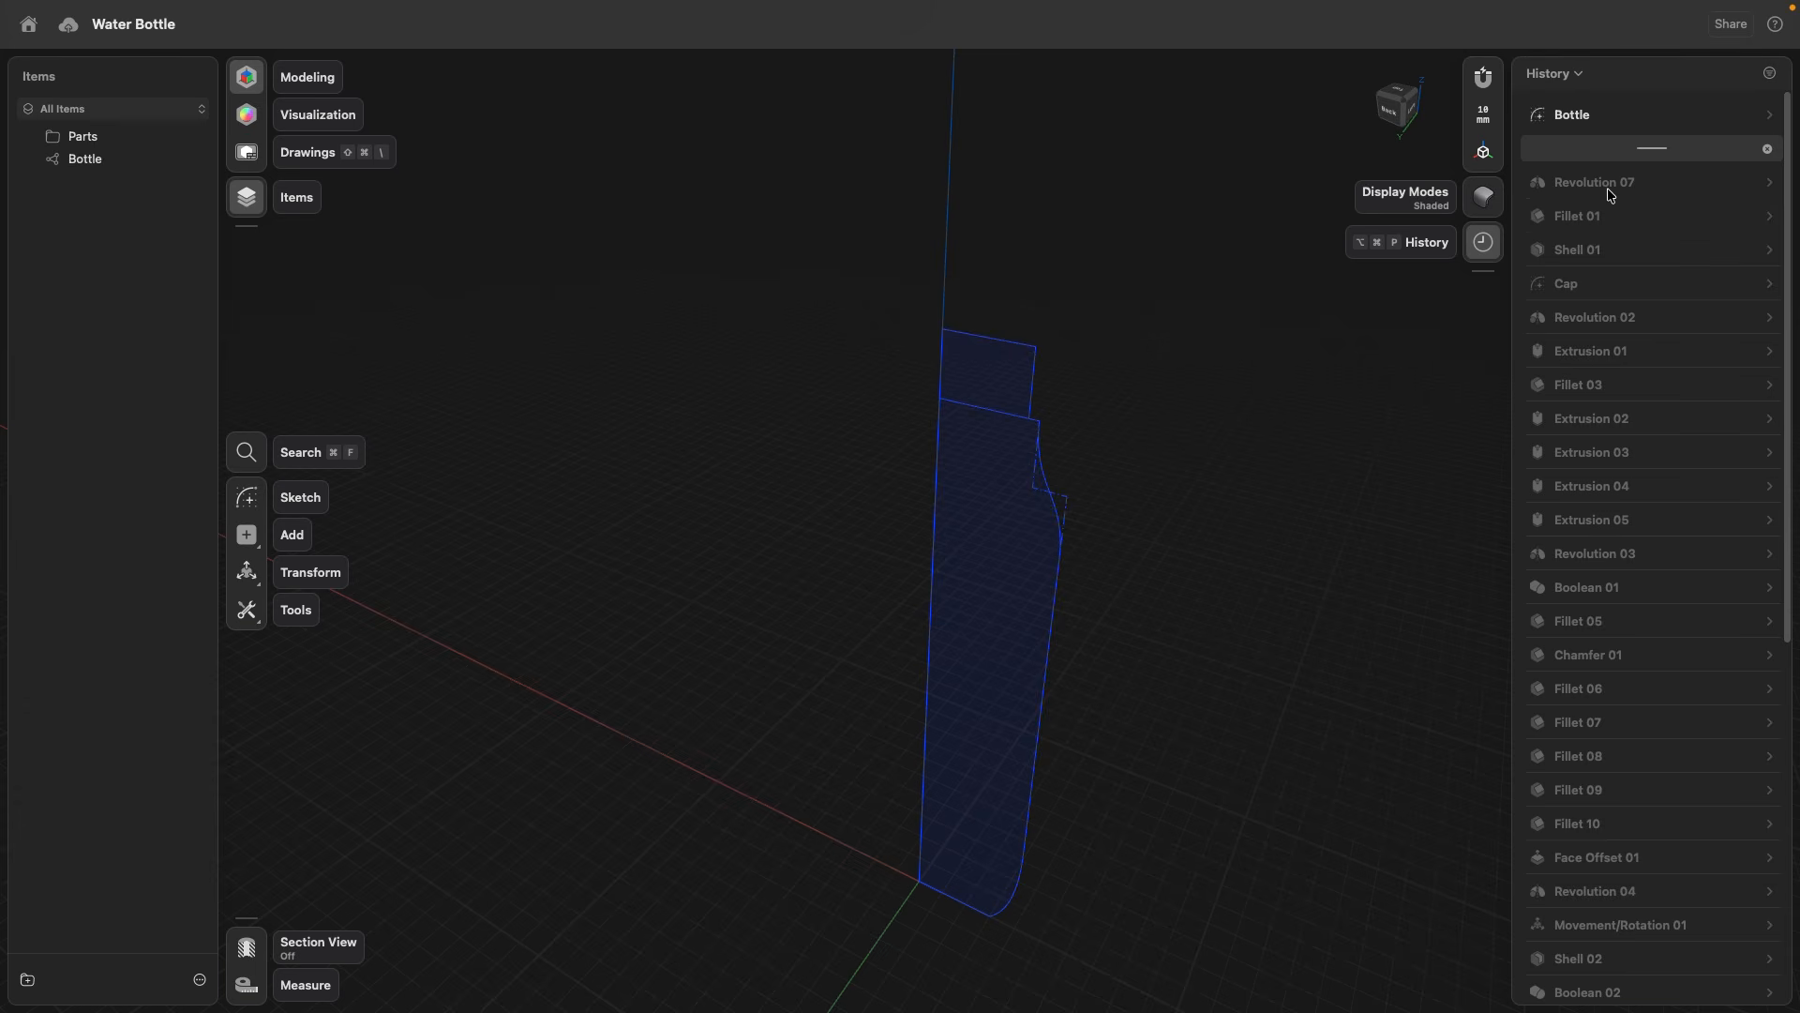
- Move the history breakpoint to just after Shell 01, and from there to just after the Cap sketch
left_click_drag(1657, 153, 1625, 263)
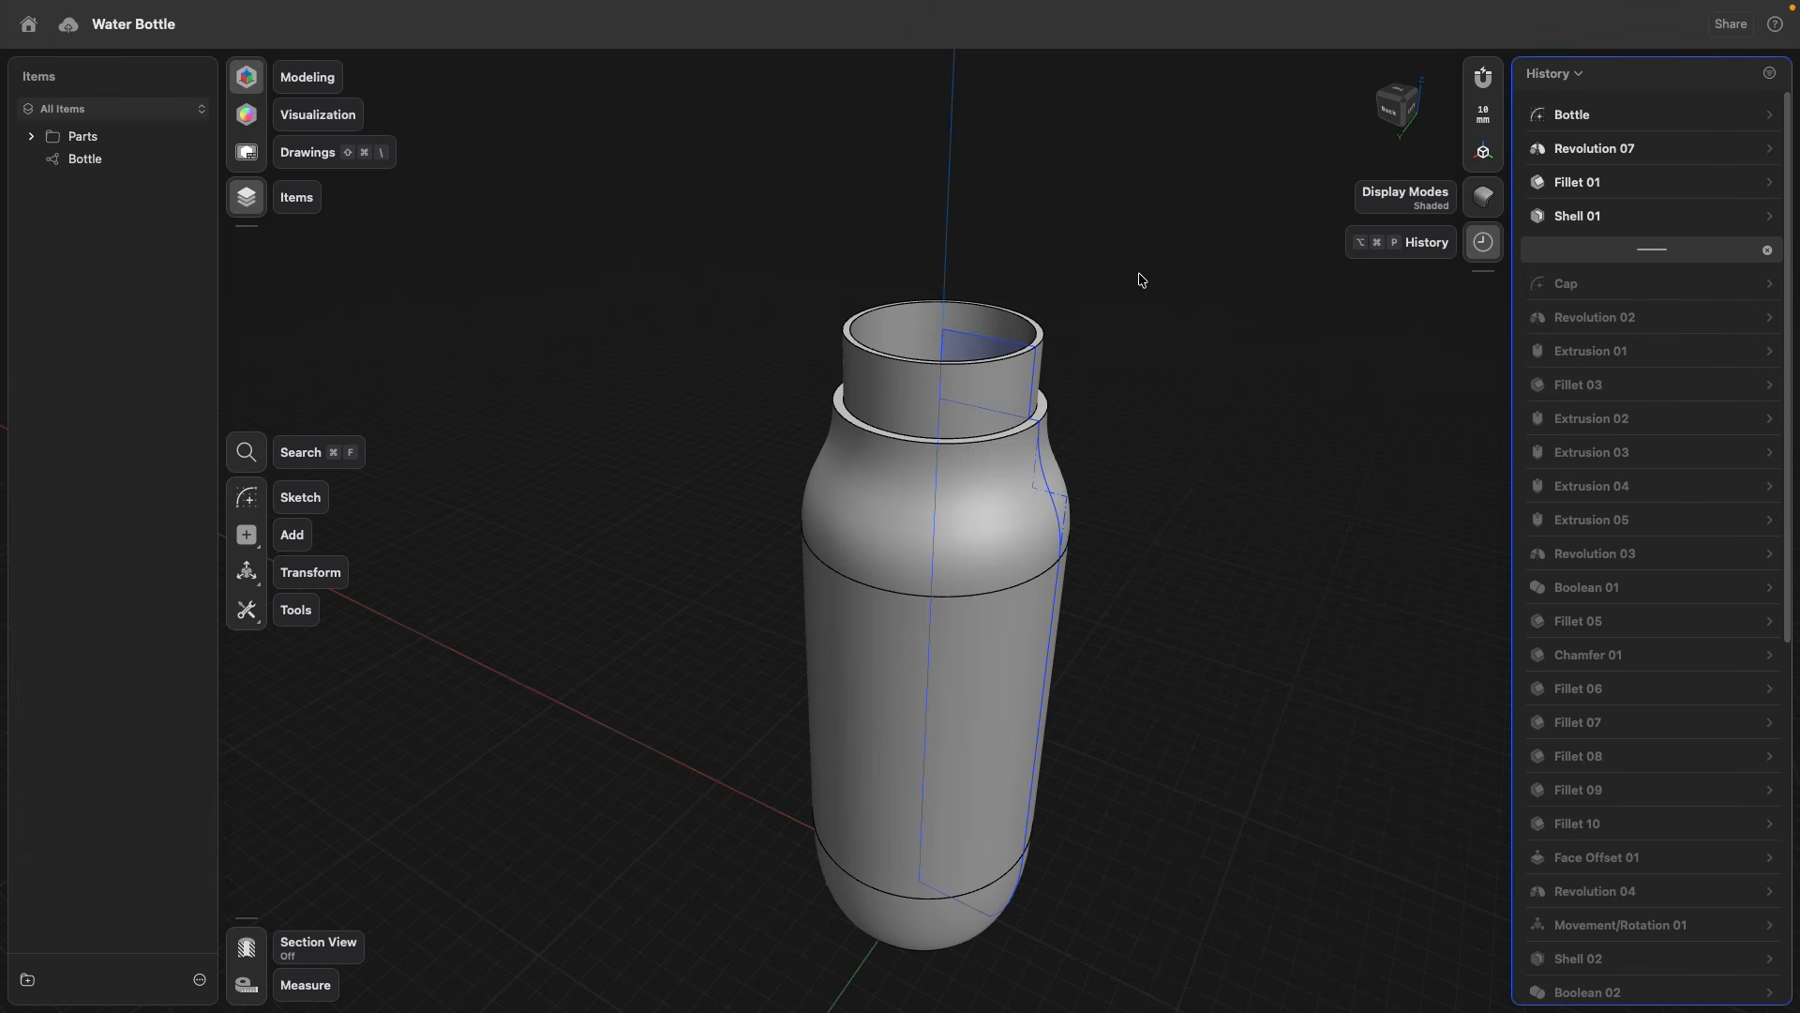
mouse_move(1141, 279)
middle_mouse_down()
mouse_move(1093, 269)
mouse_move(1106, 362)
mouse_move(1113, 144)
mouse_move(1121, 260)
middle_mouse_up()
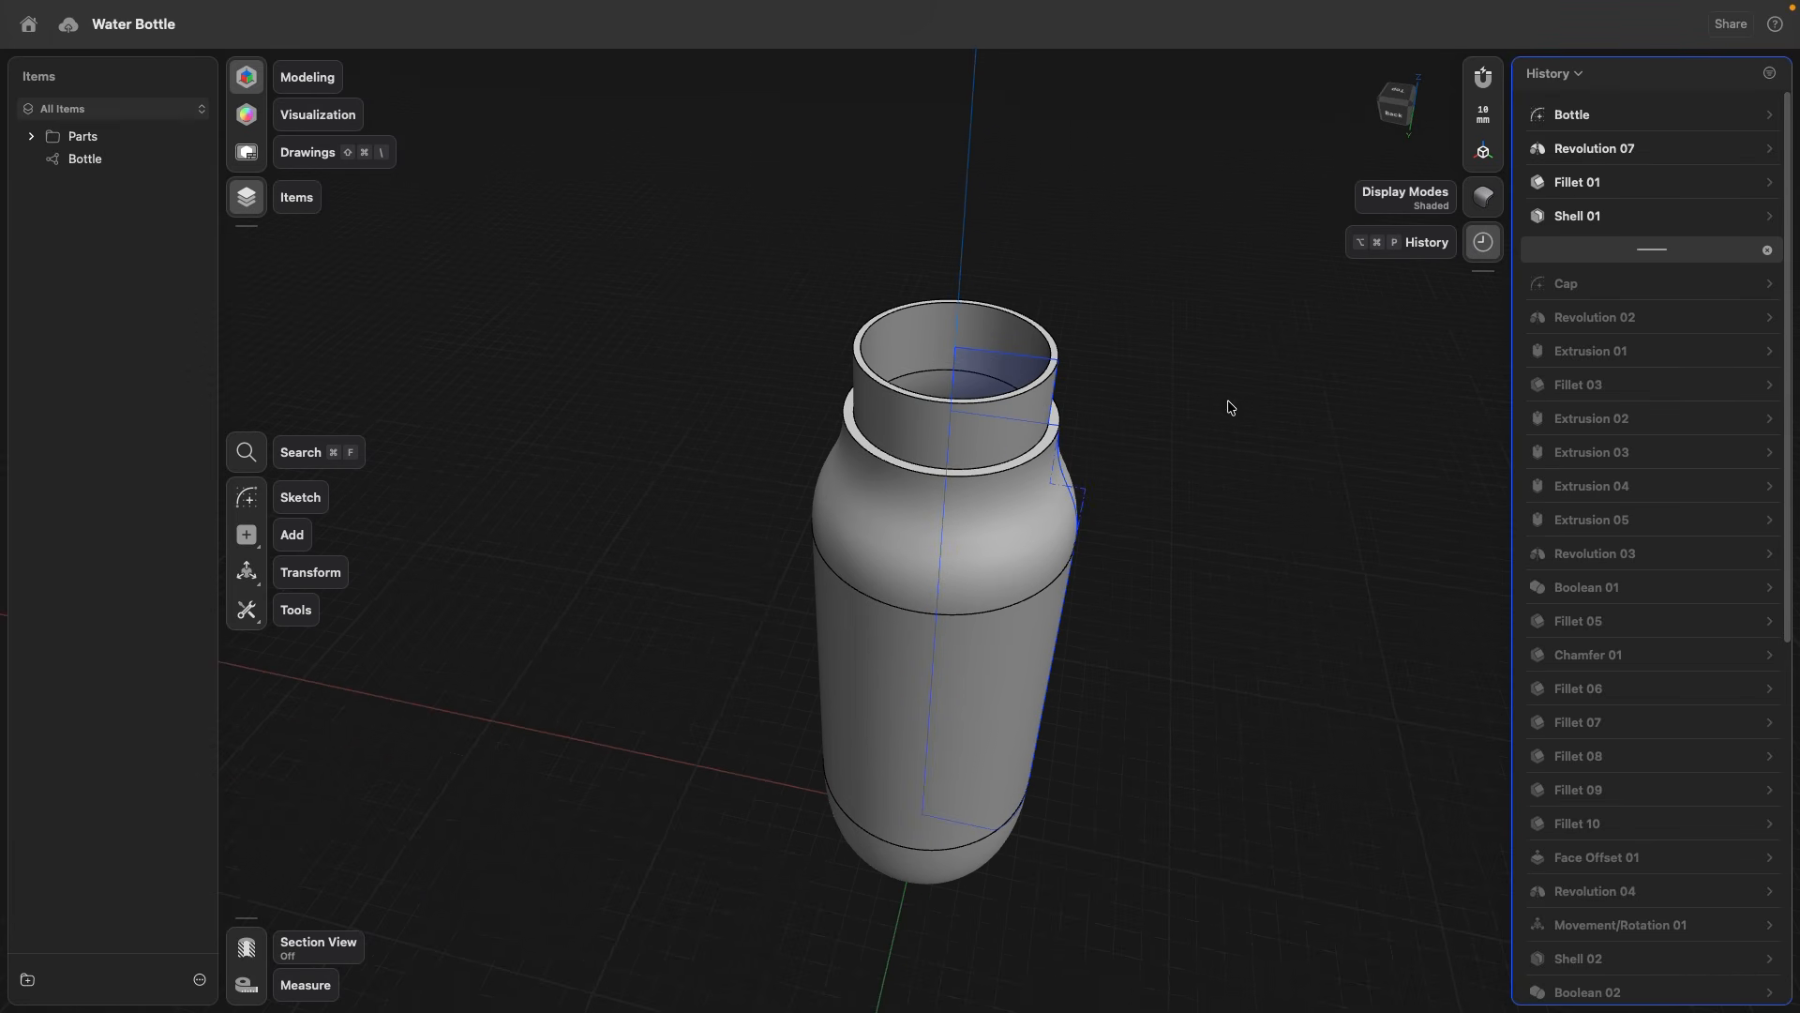
left_click_drag(1650, 253, 1648, 285)
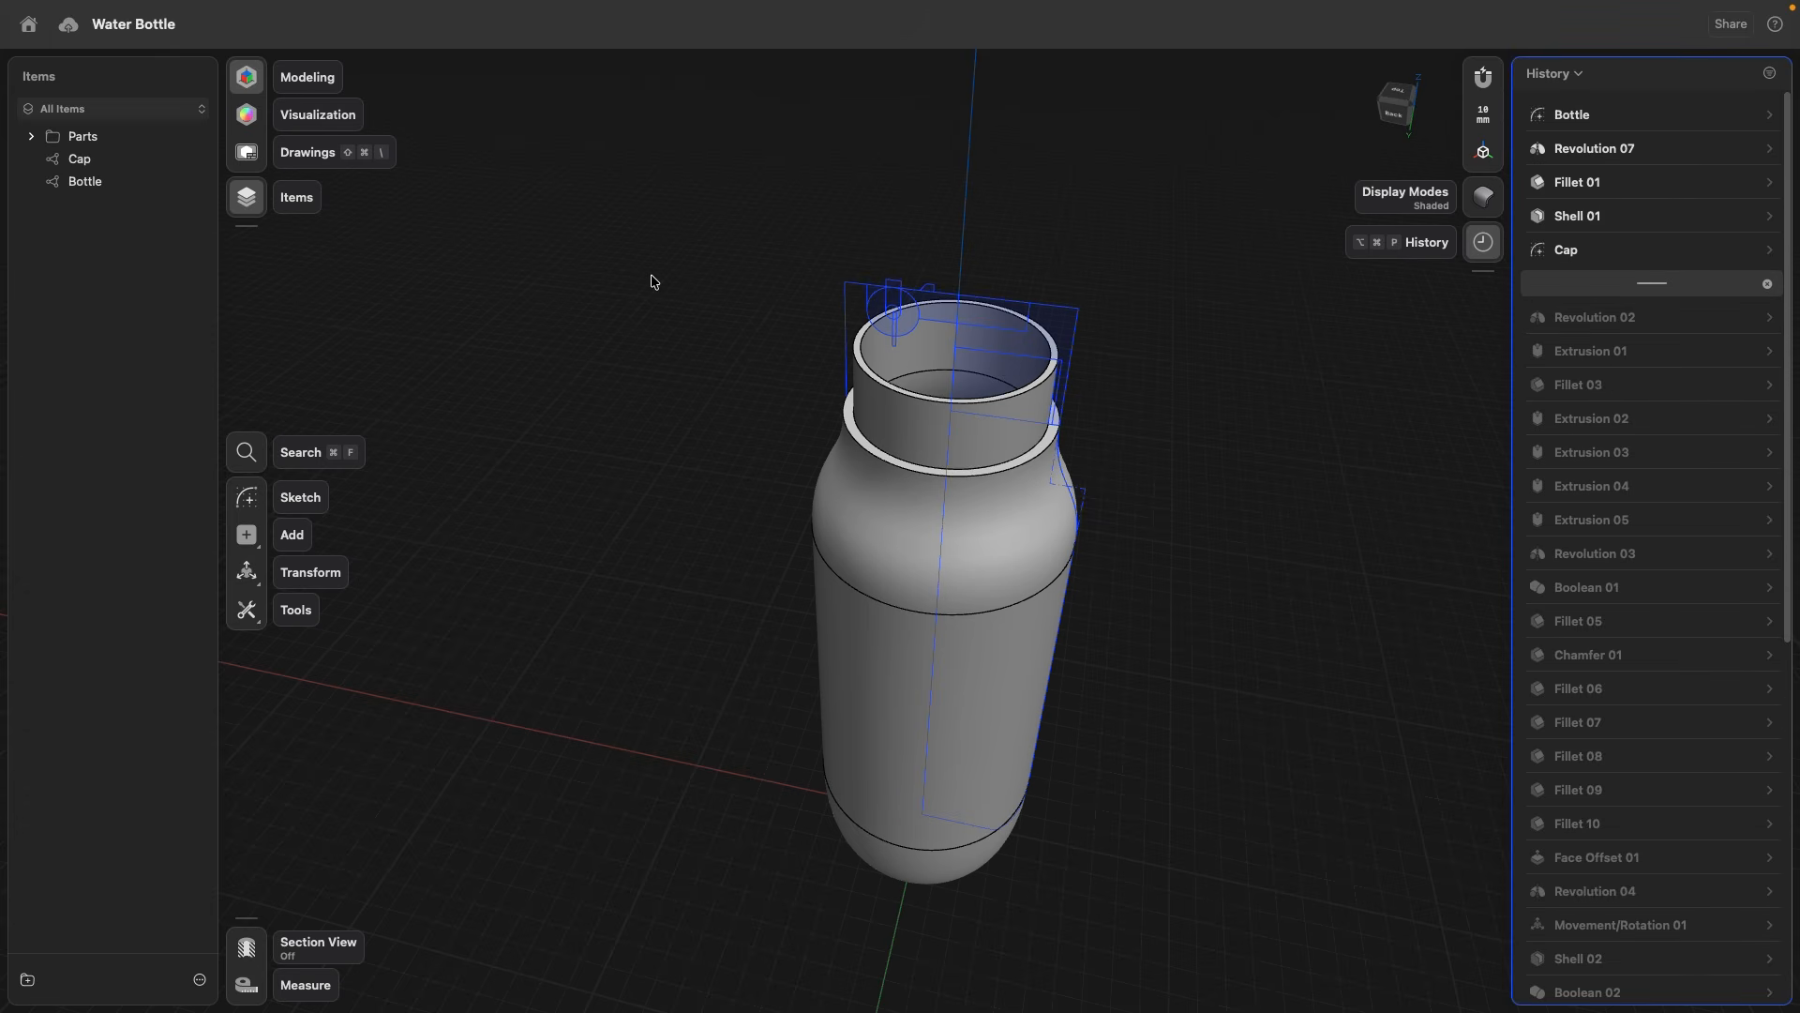
- Hide the Bottle sketch and pick out the Cap sketch's vertical outer line where it meets the bottle's shoulder
left_click(192, 181)
scroll(731, 389, "up", 5)
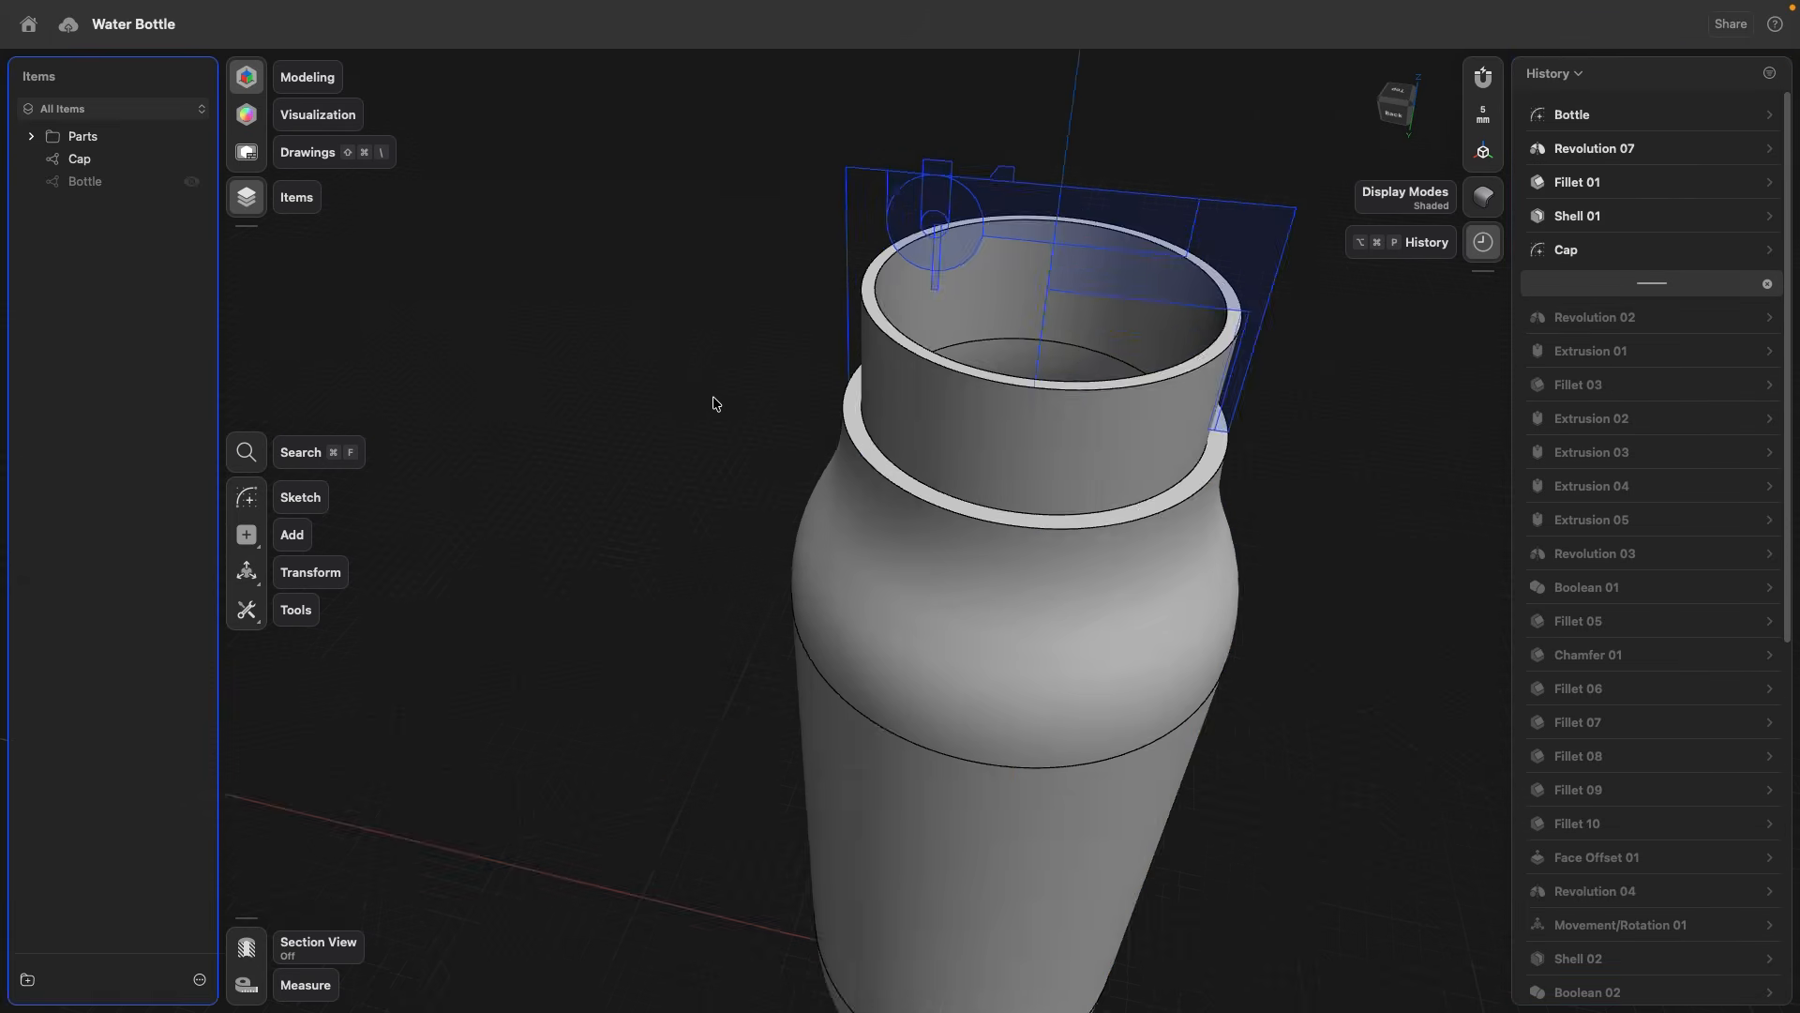
scroll(776, 366, "up", 5)
left_click(818, 310)
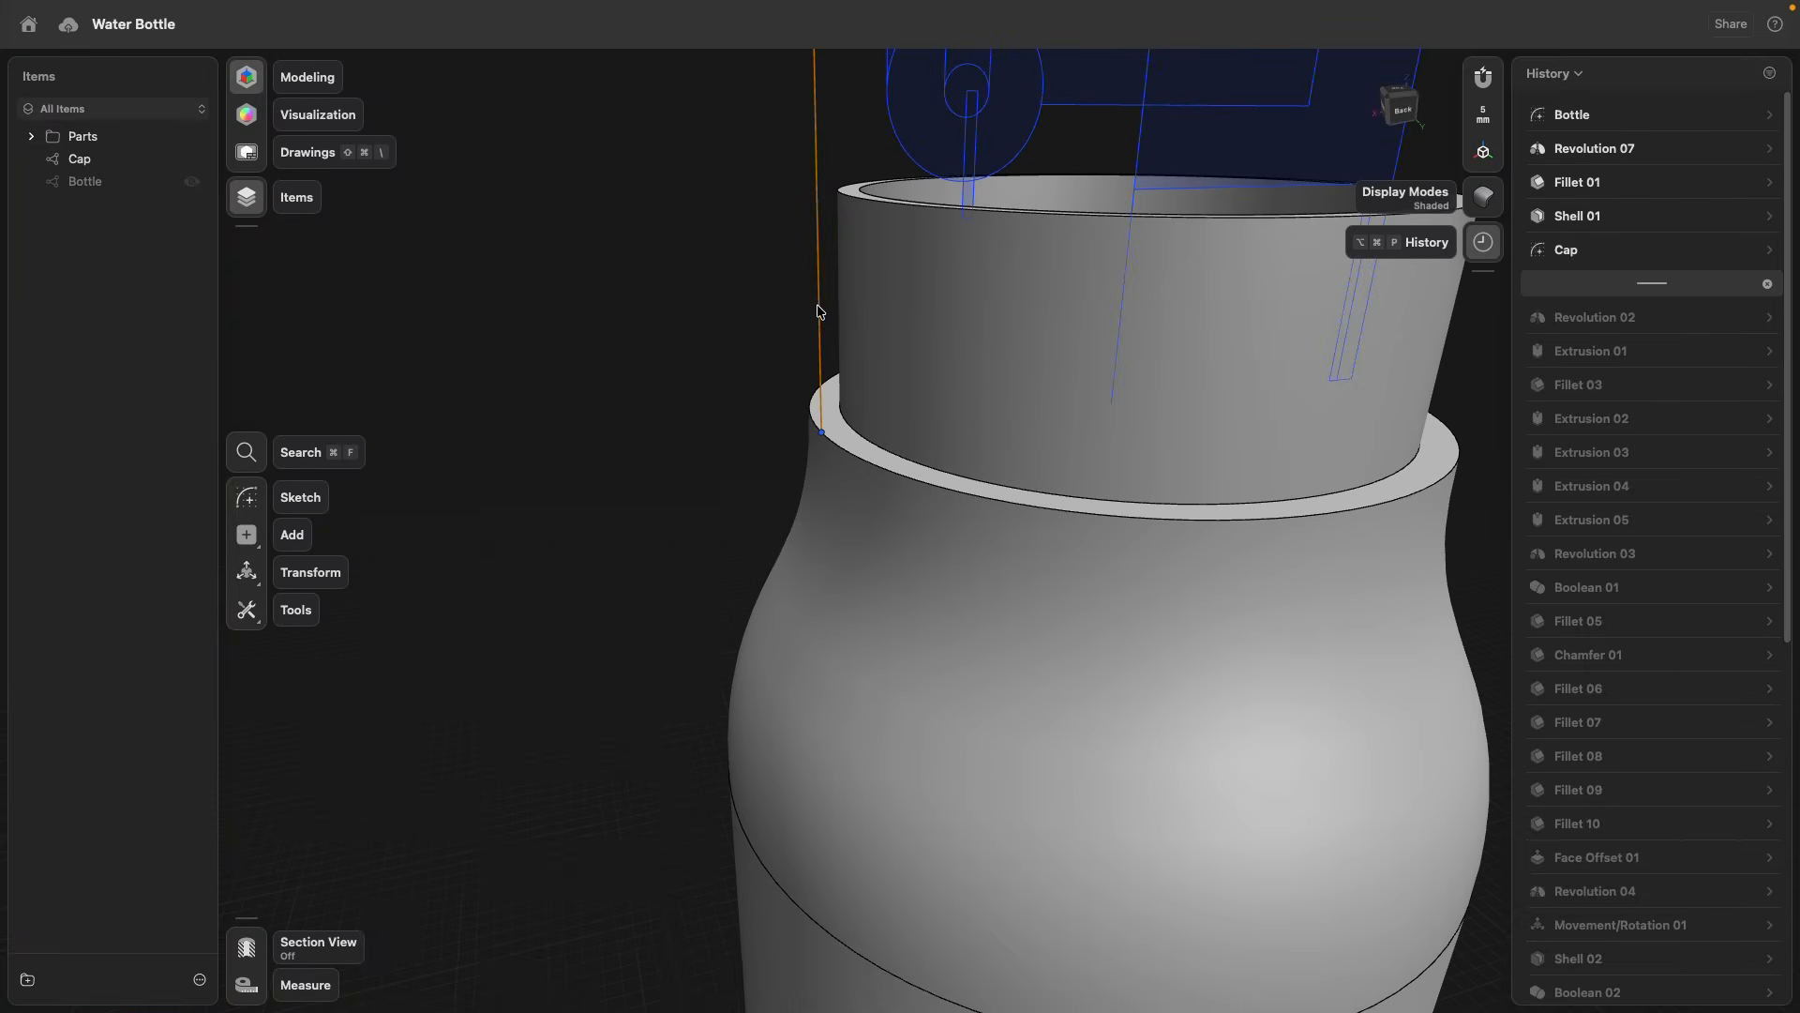
- Examine the Cap sketch from several angles, selecting its vertical outer line and the inner vertical line beside the bottle's neck to inspect their dimensions
middle_click_drag(800, 434, 561, 535)
right_click_drag(1045, 484, 677, 473)
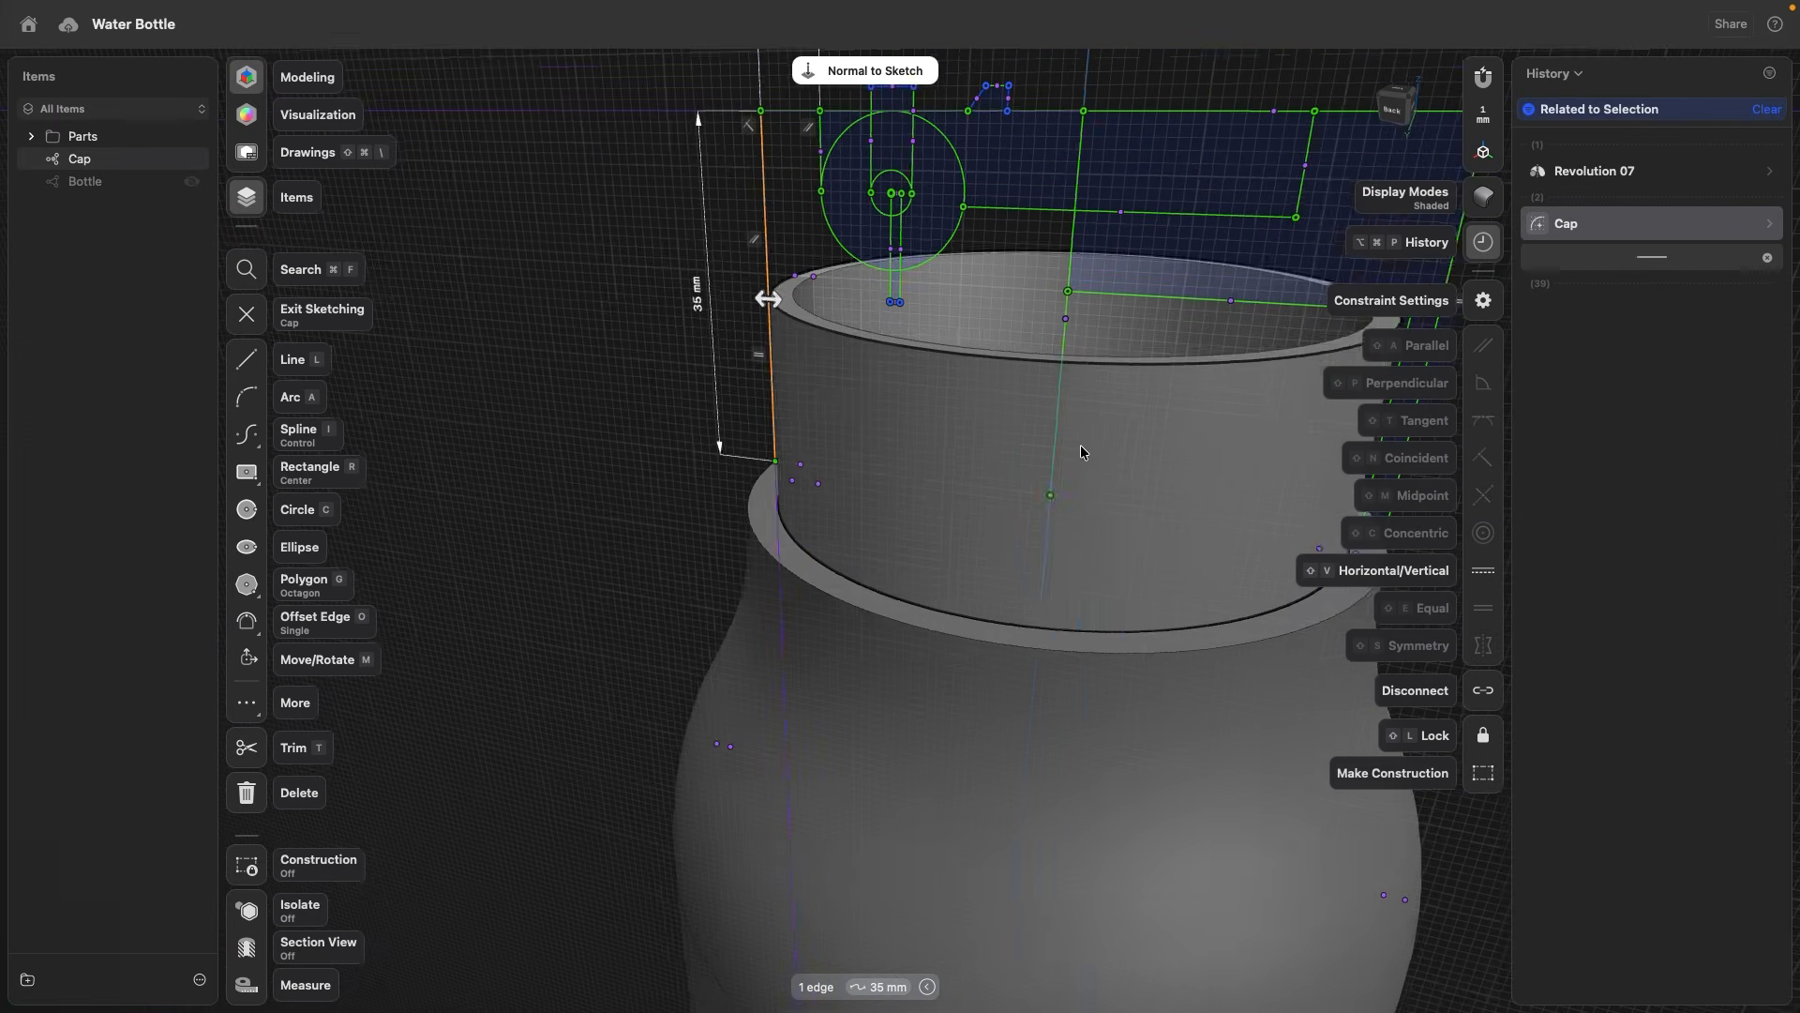
middle_click_drag(1080, 445, 710, 426)
left_click(1054, 459)
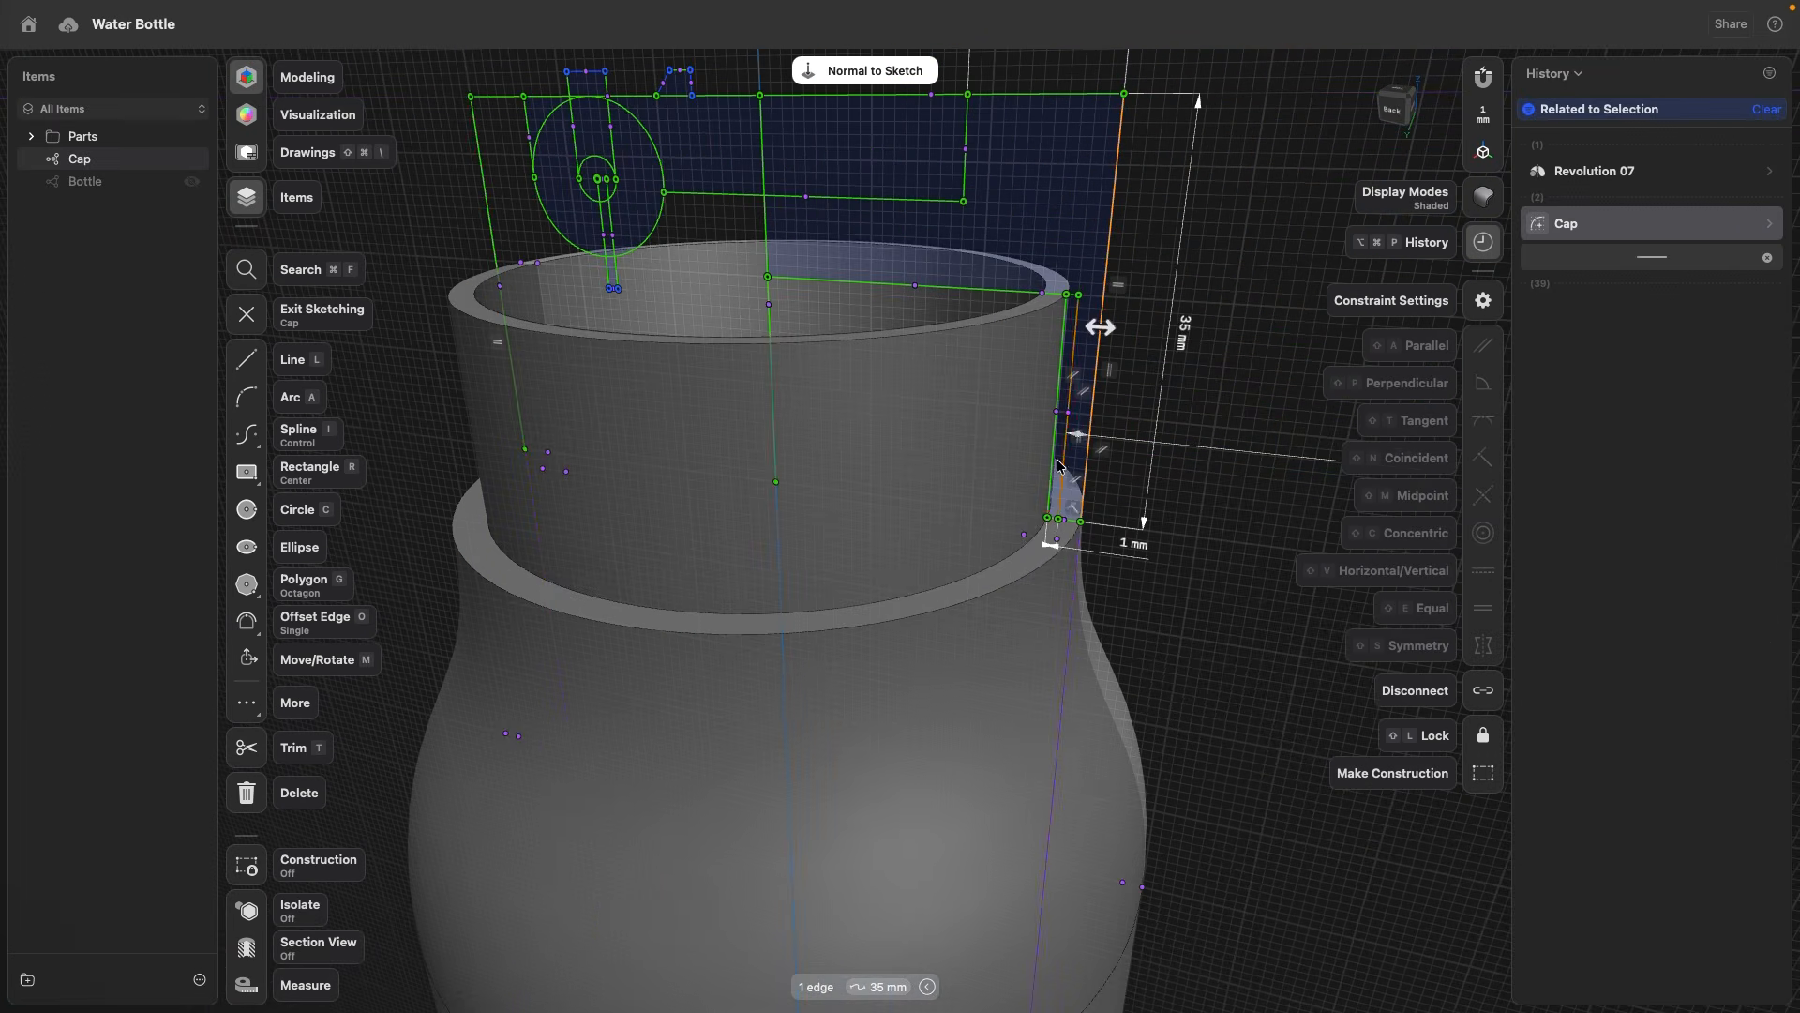
left_click(1054, 460)
middle_click_drag(638, 498, 938, 488)
right_click_drag(844, 487, 1116, 486)
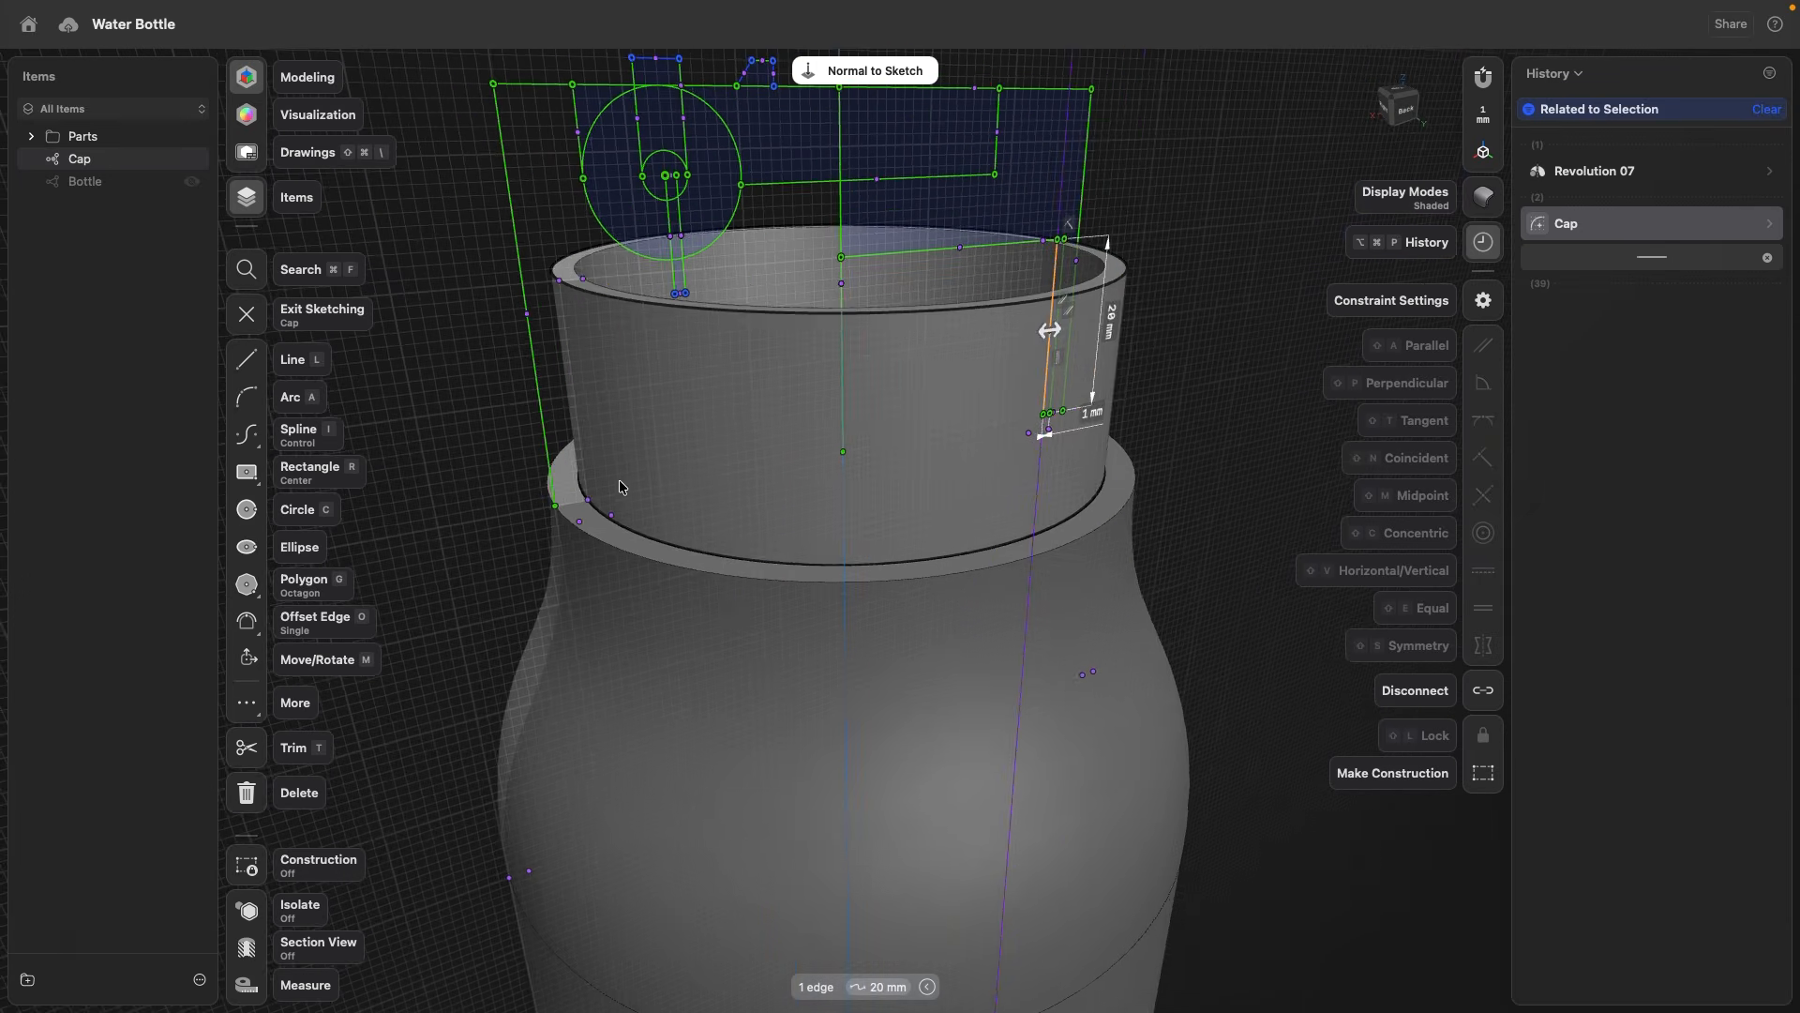
middle_click_drag(610, 487, 724, 493)
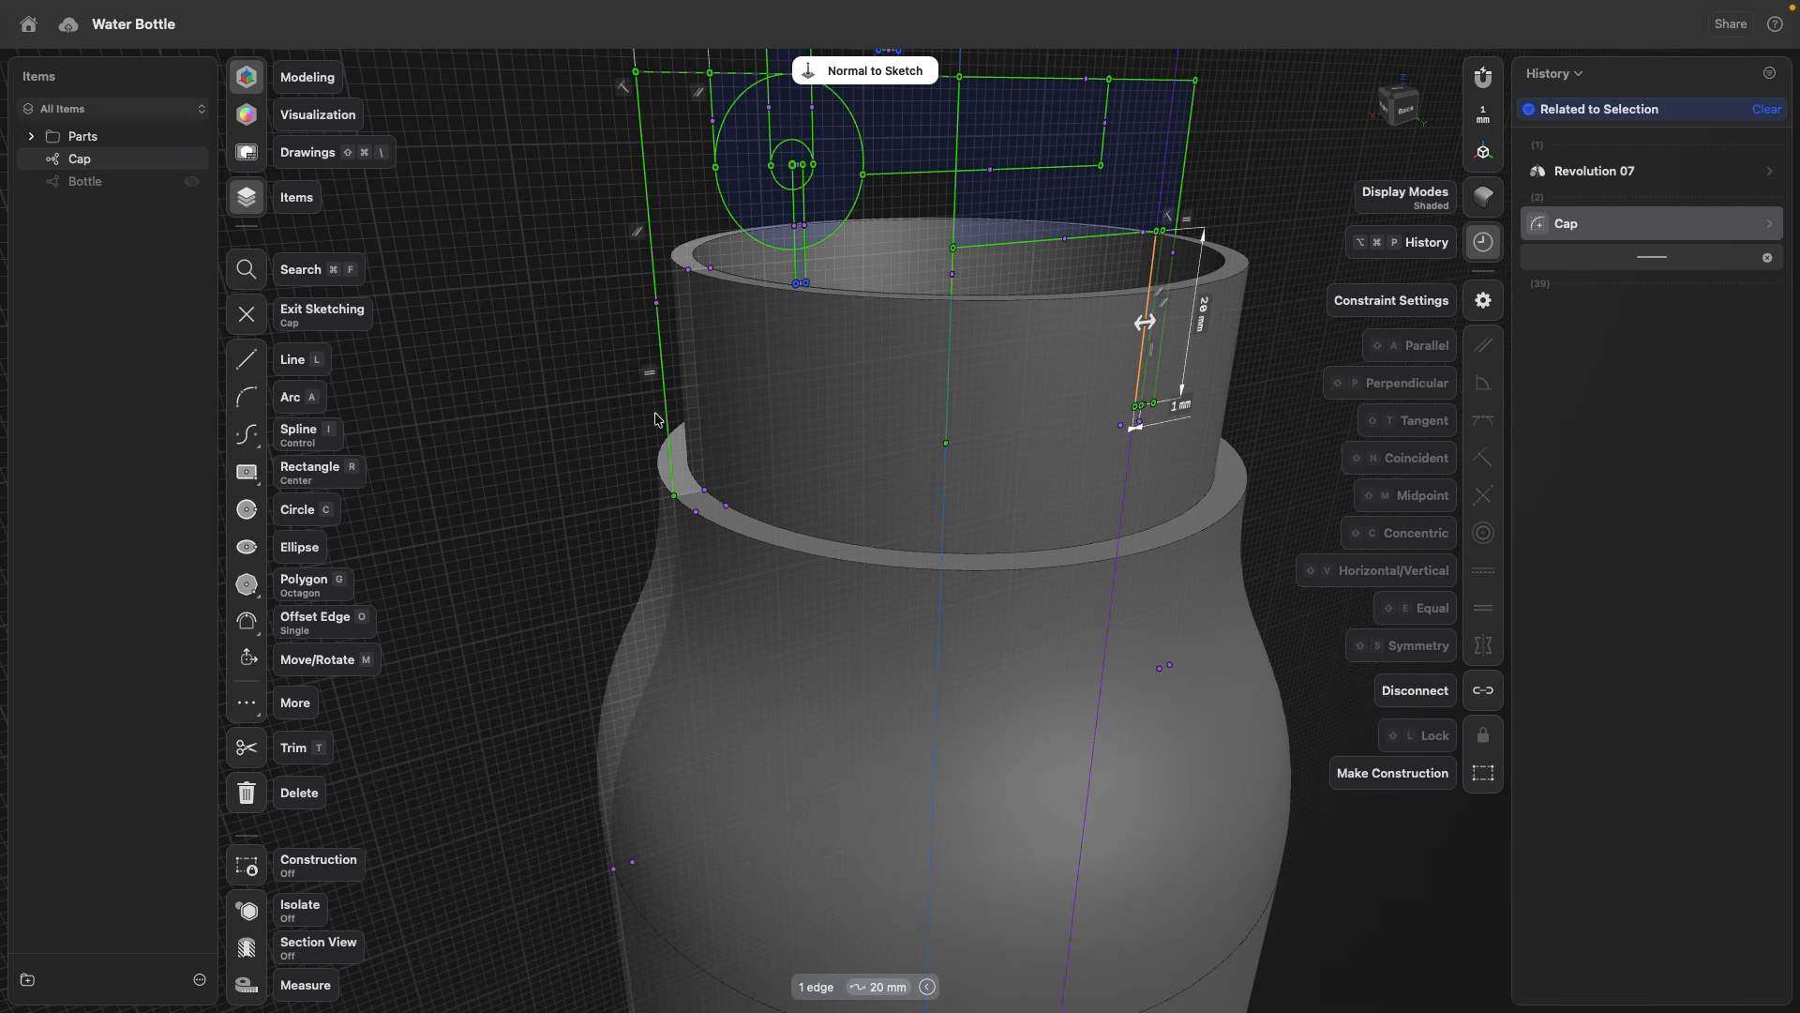
scroll(669, 415, "down", 5)
right_click_drag(669, 416, 532, 339)
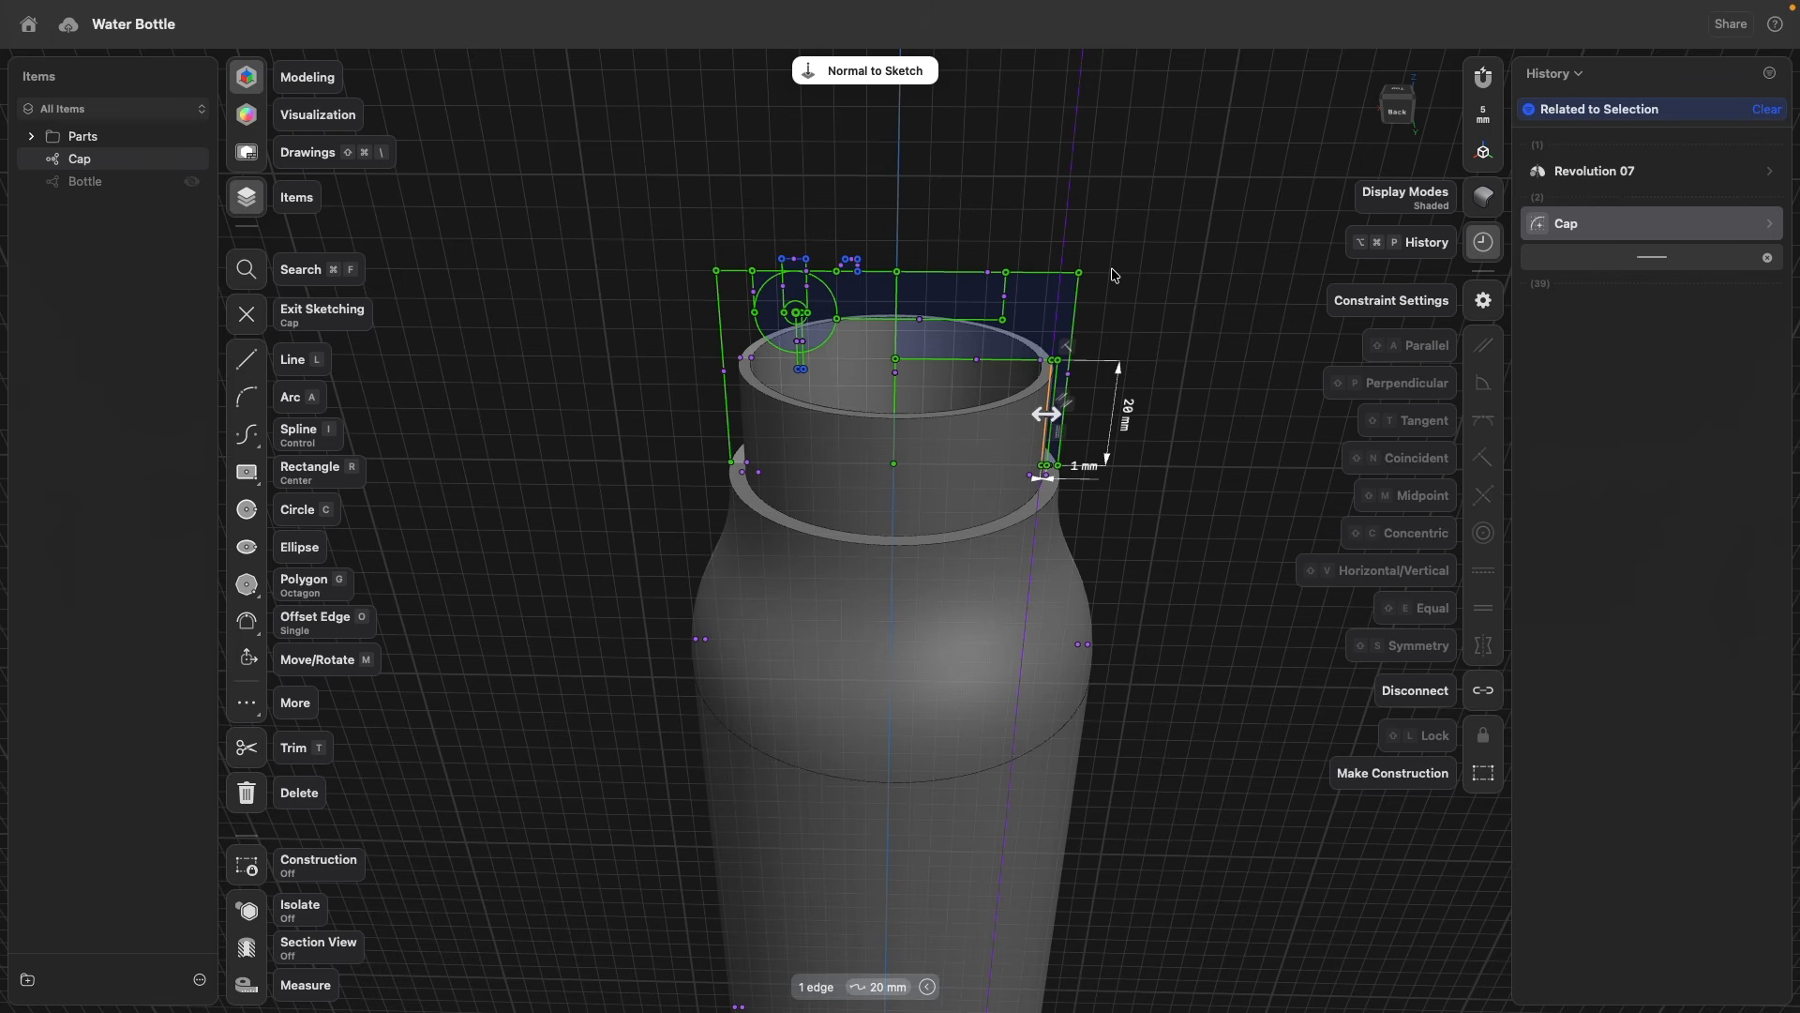
- Remove the history breakpoint so the complete bottle is rebuilt, and exit the Cap sketch
left_click(1768, 257)
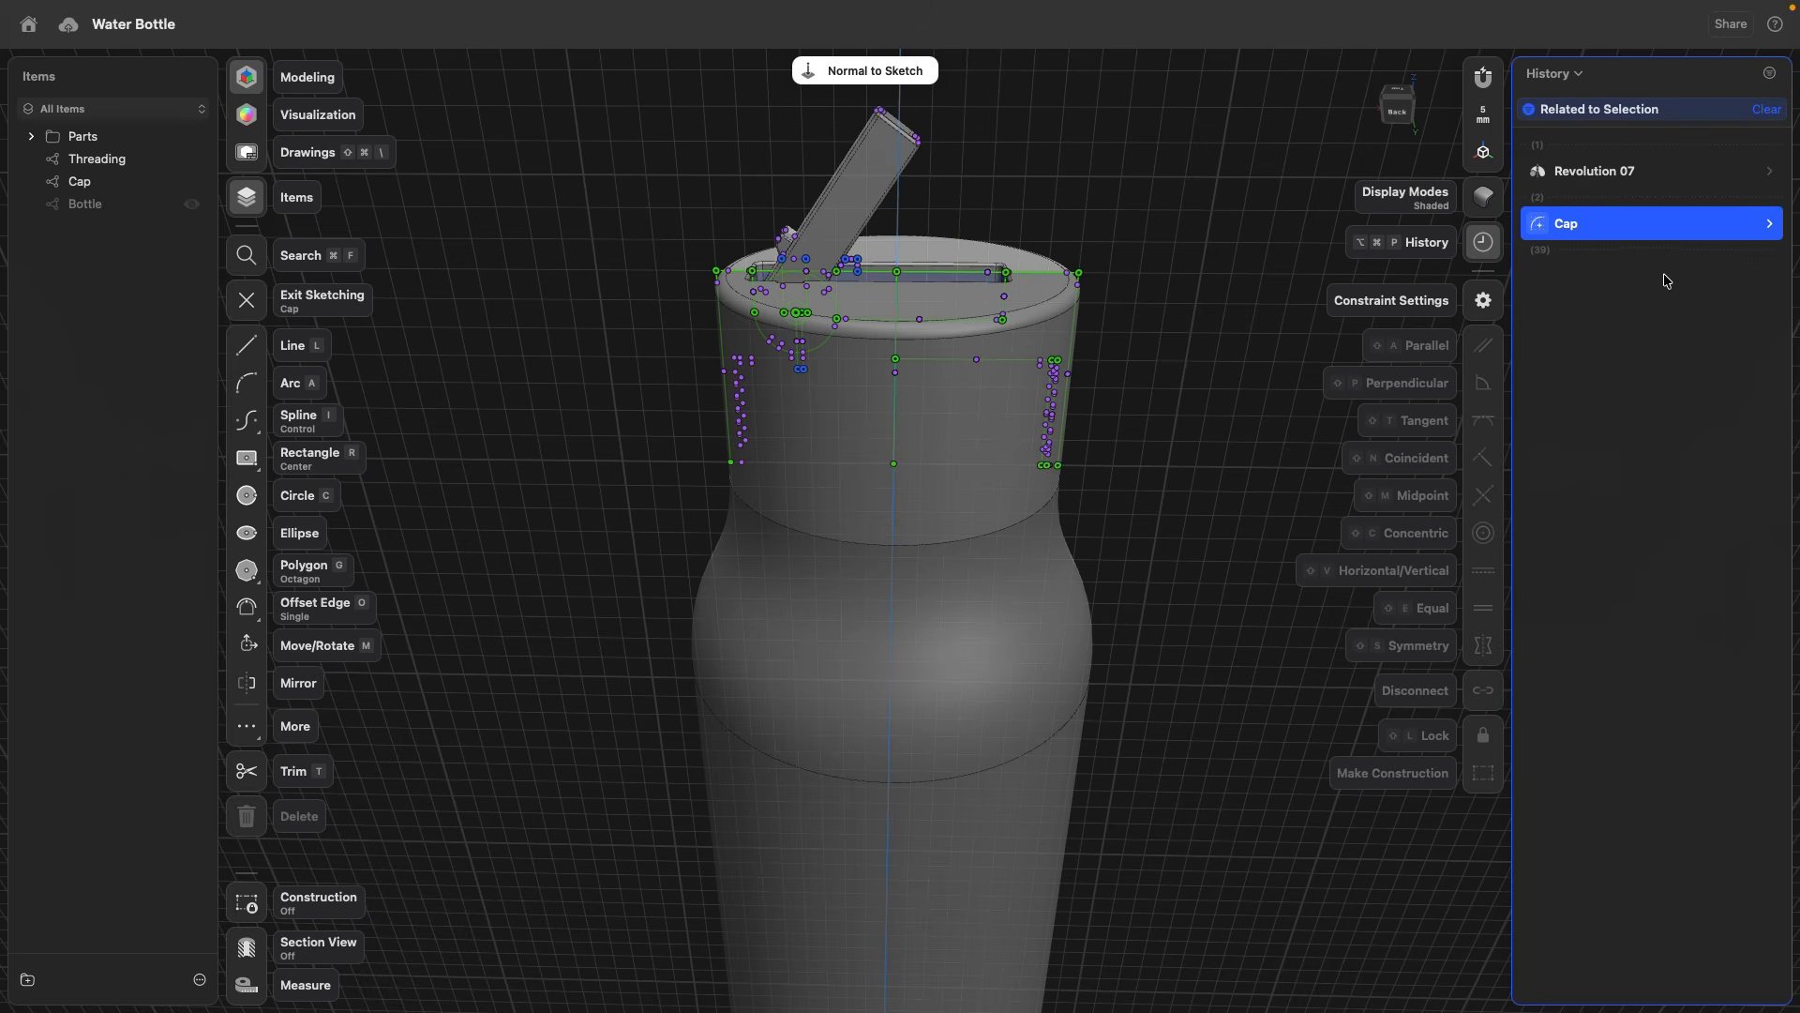
left_click(324, 302)
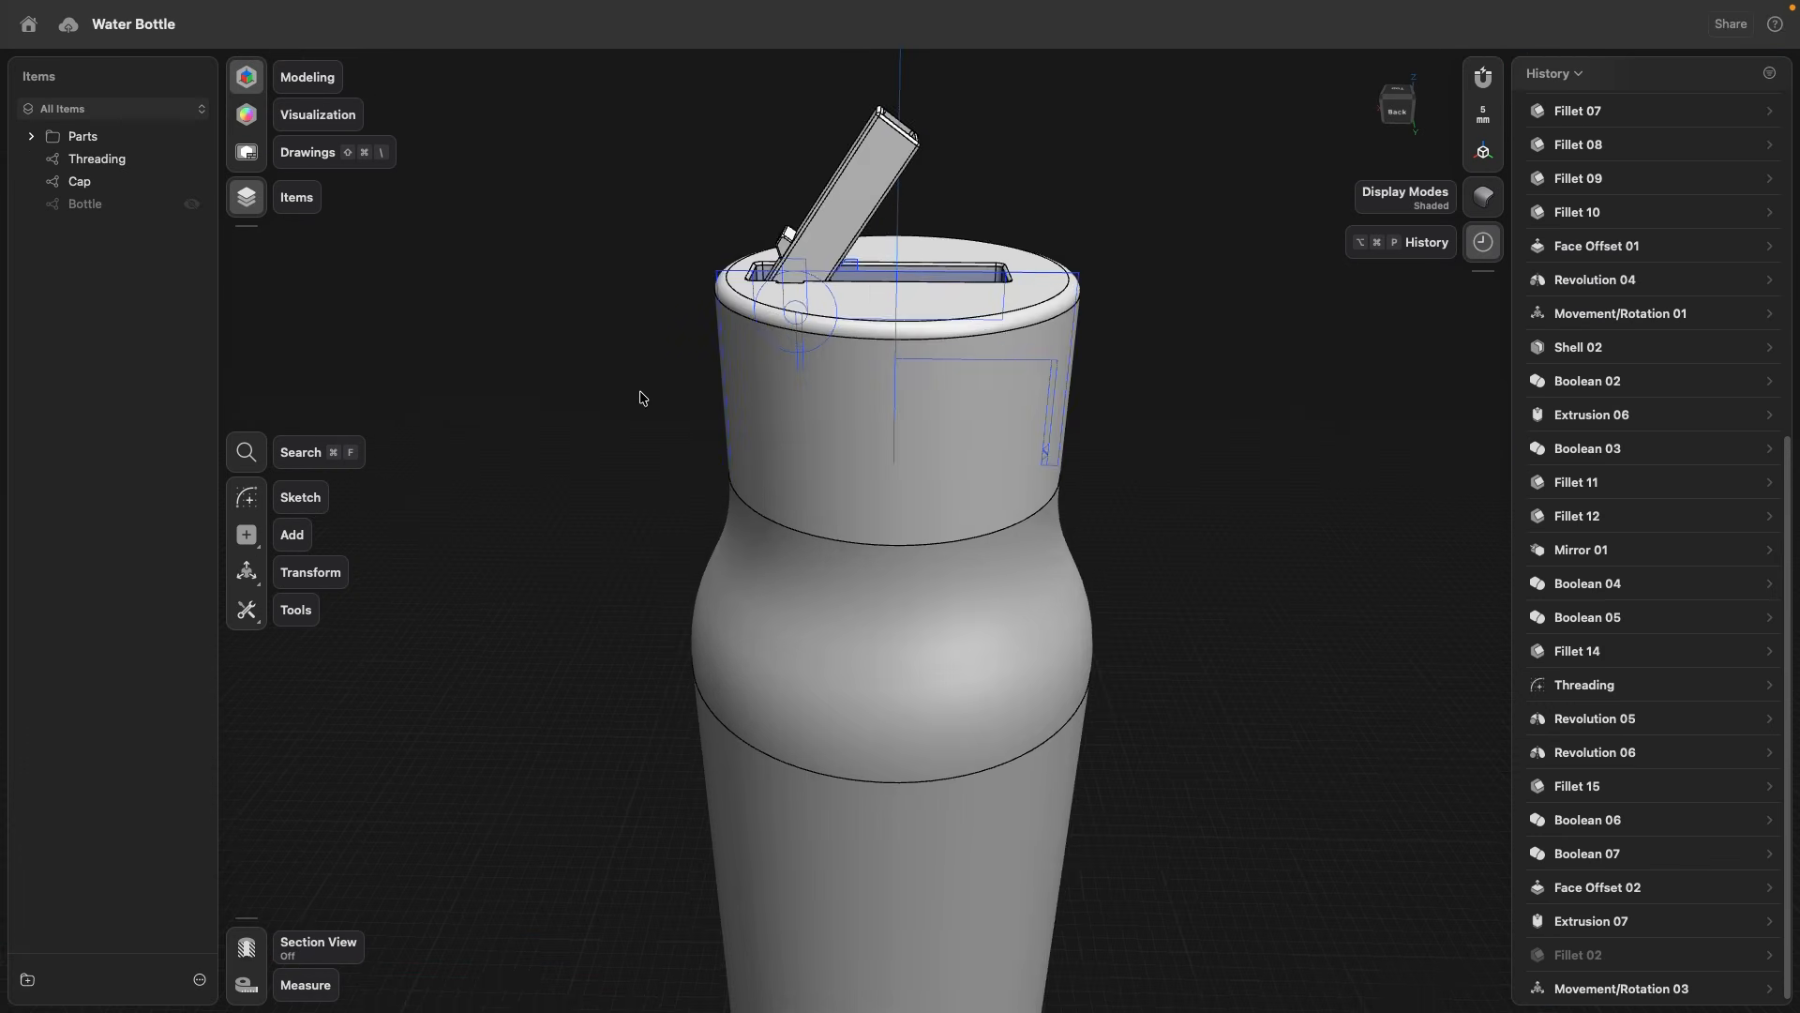
- Turn on a section view through the middle of the bottle, parallel to the Back view, exposing the cap's interior and threads
left_click(1397, 110)
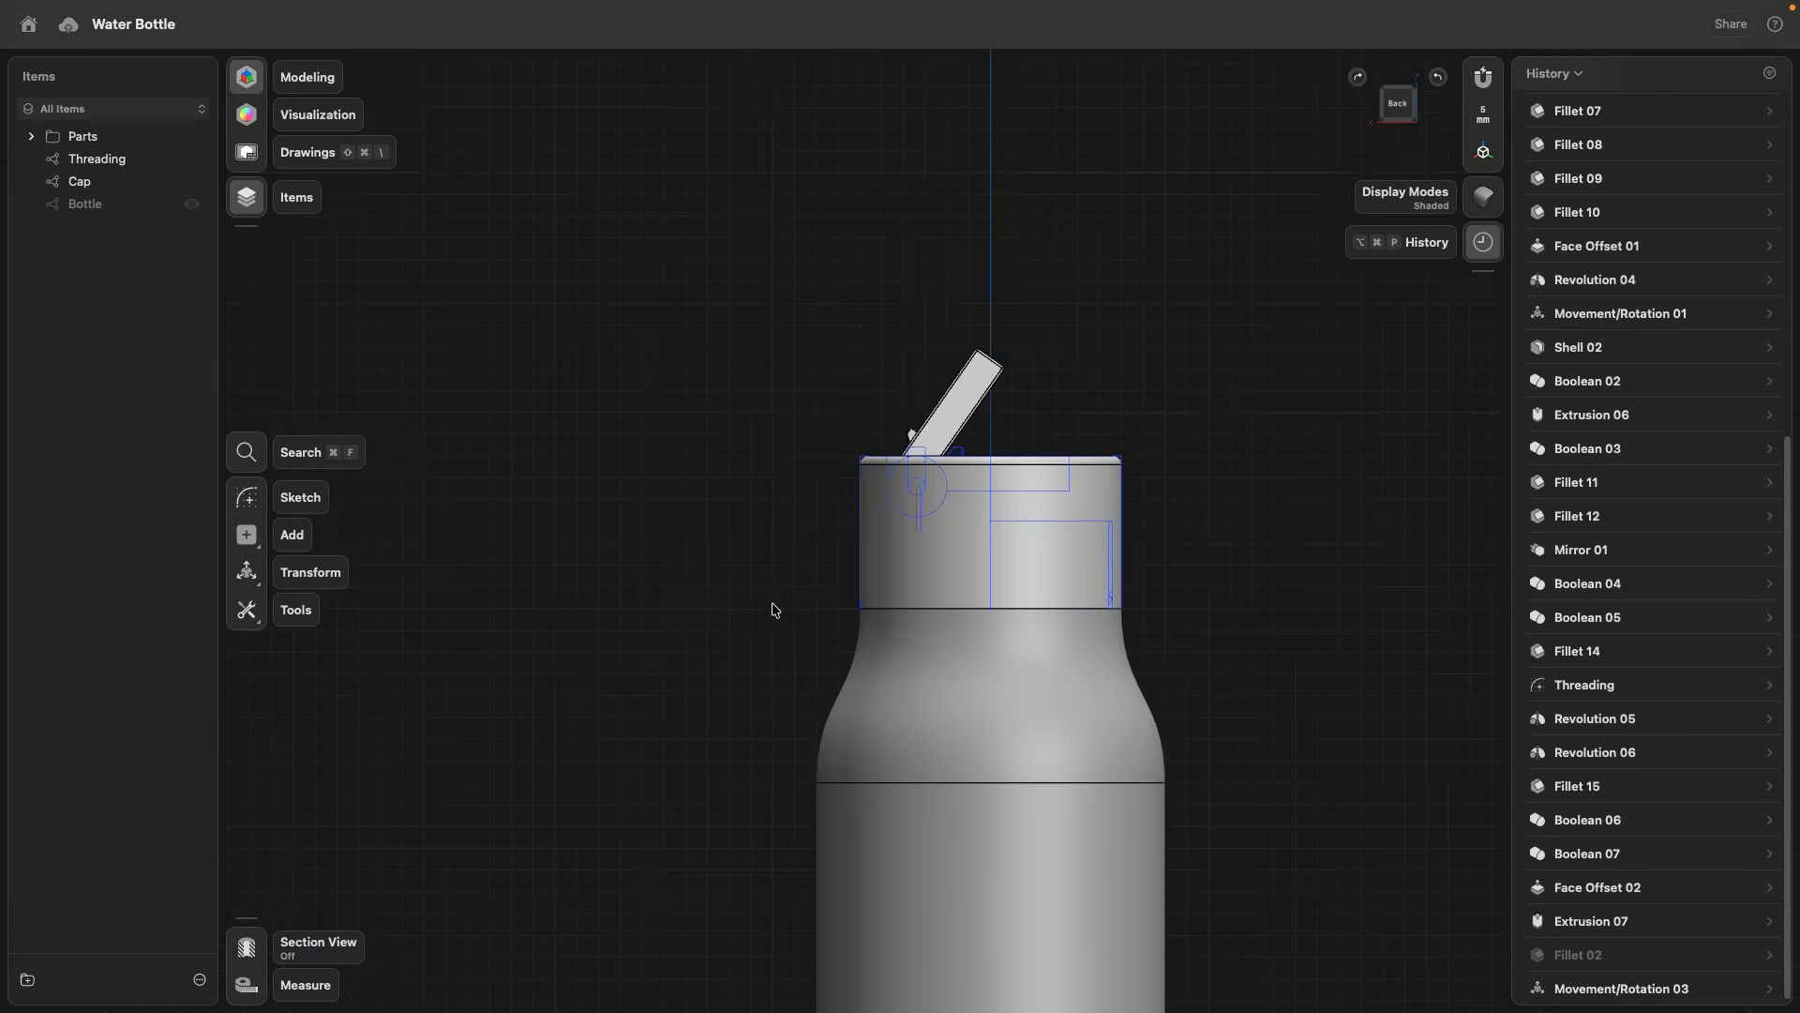
left_click(248, 948)
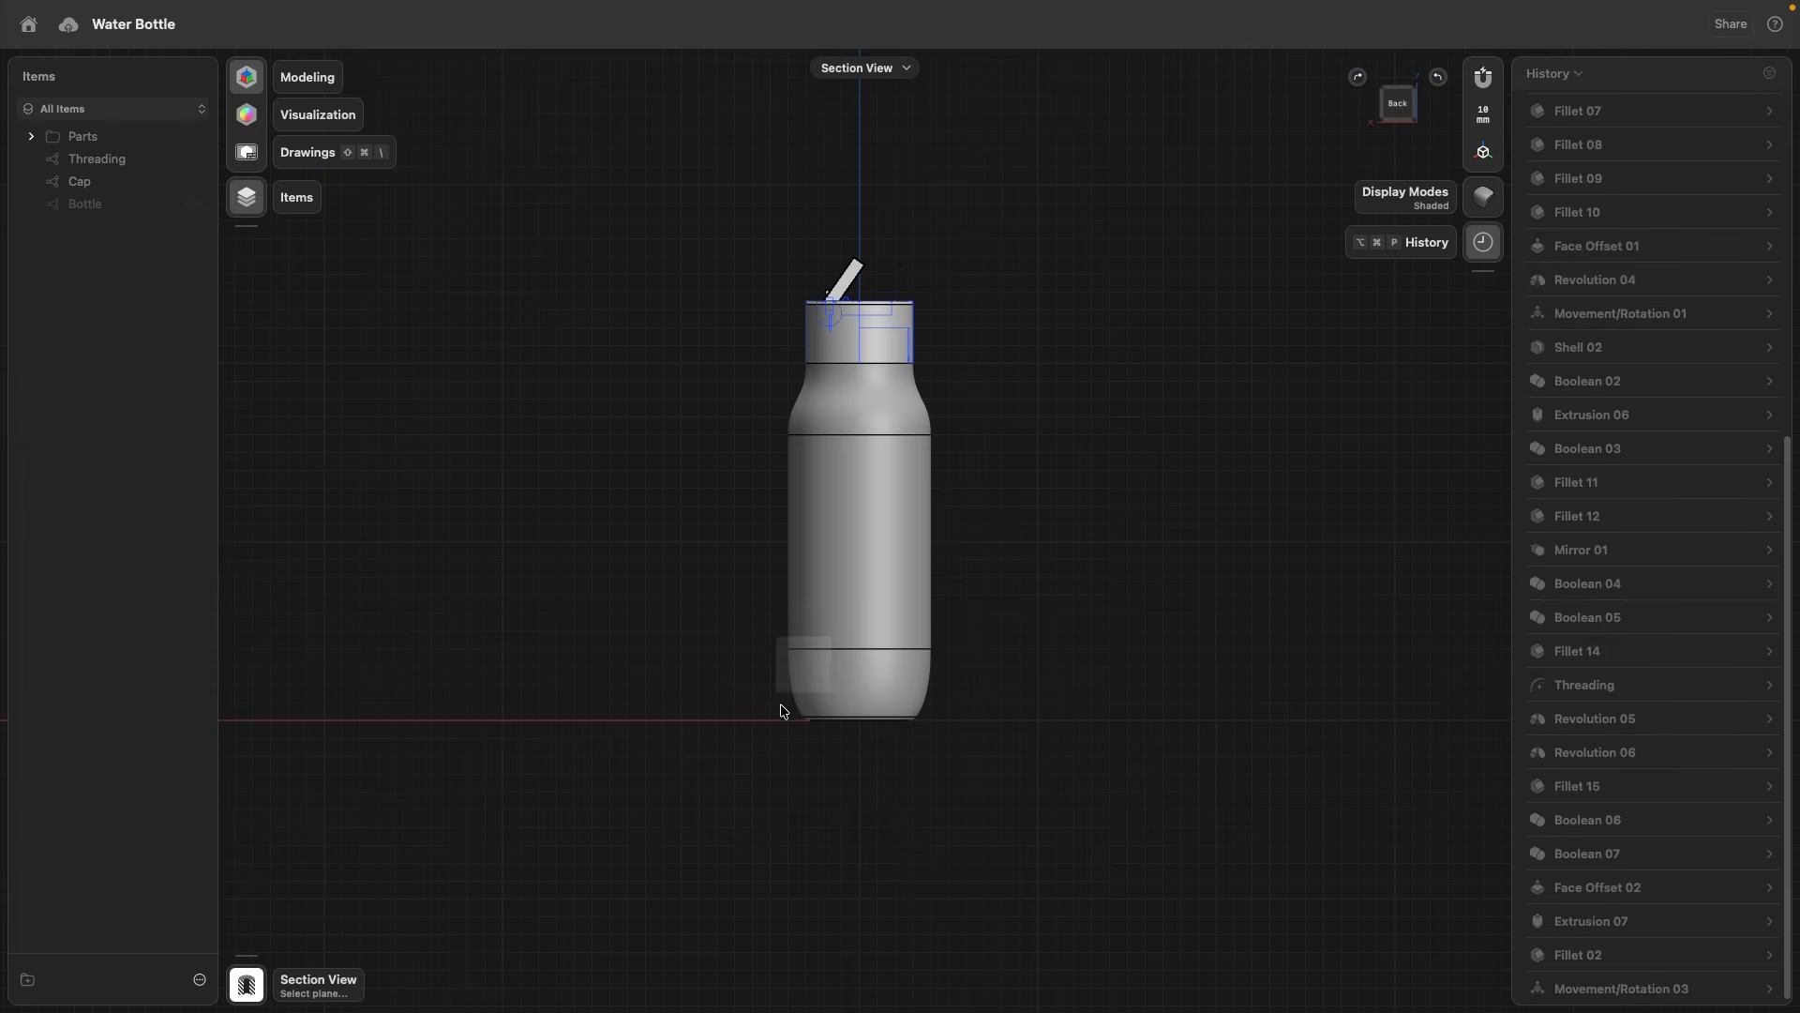
left_click(782, 669)
scroll(858, 313, "up", 5)
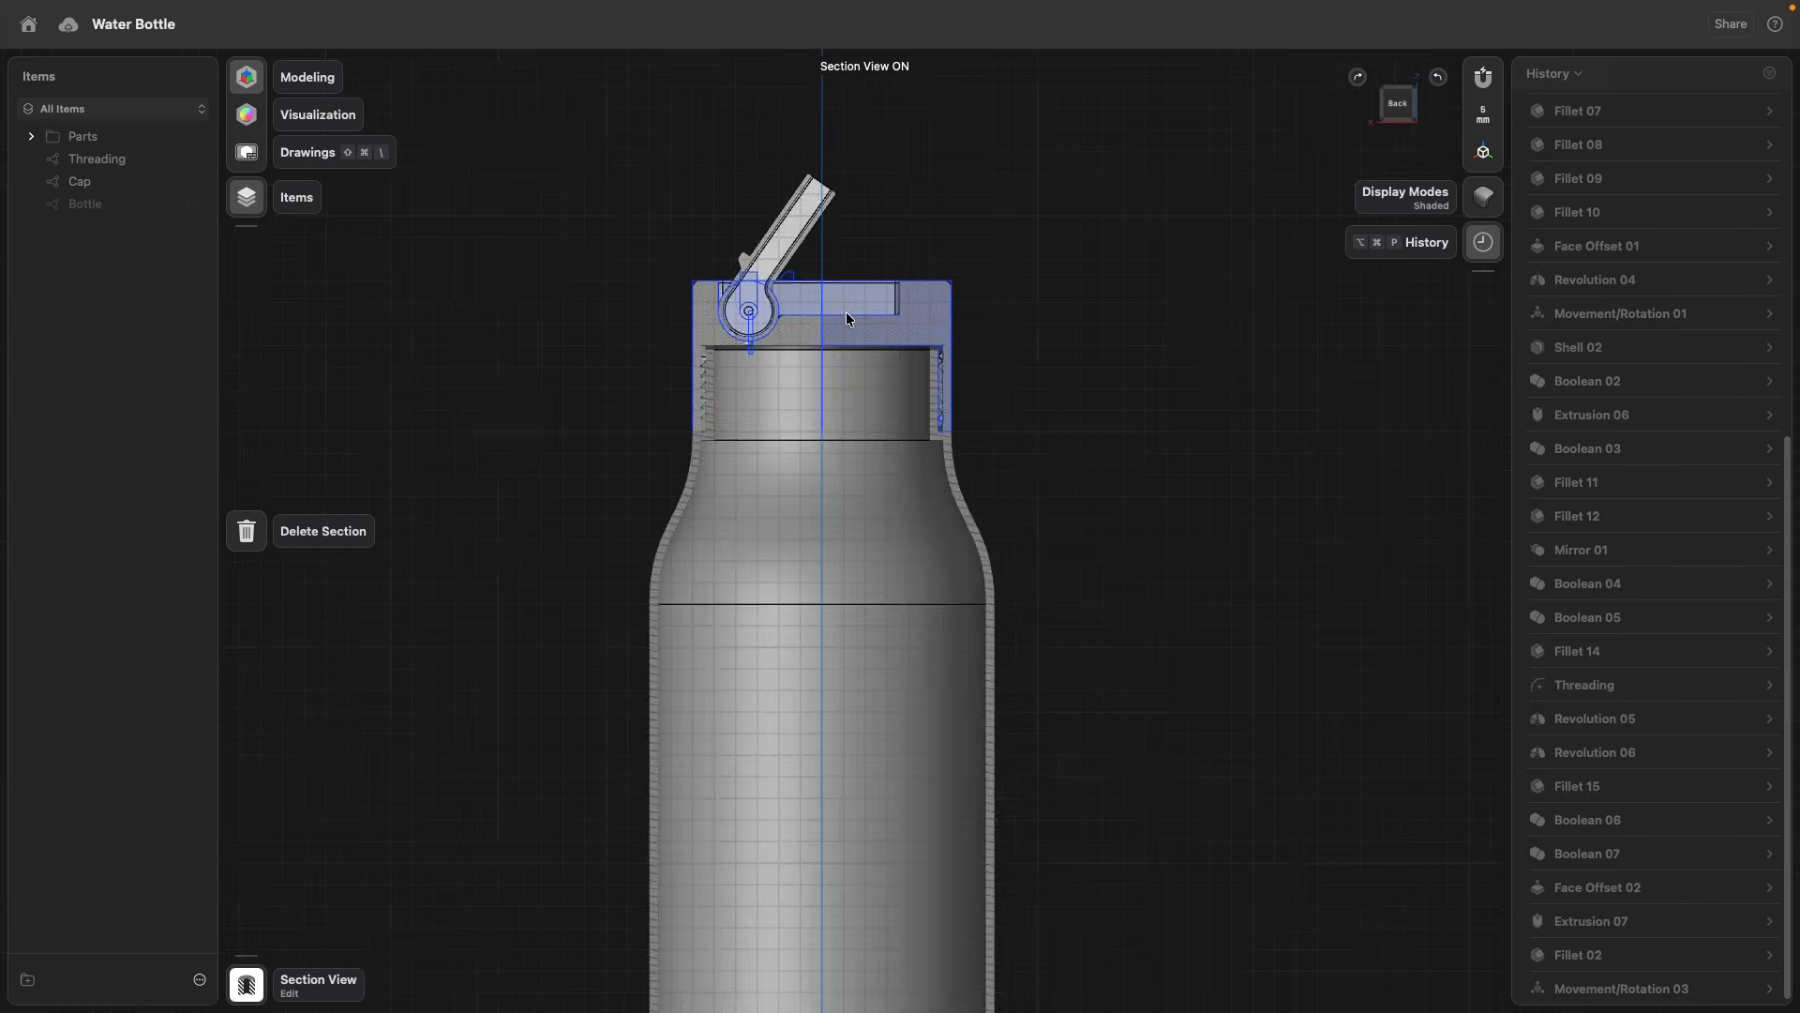
scroll(802, 300, "up", 3)
middle_click_drag(724, 272, 881, 404)
scroll(881, 404, "up", 2)
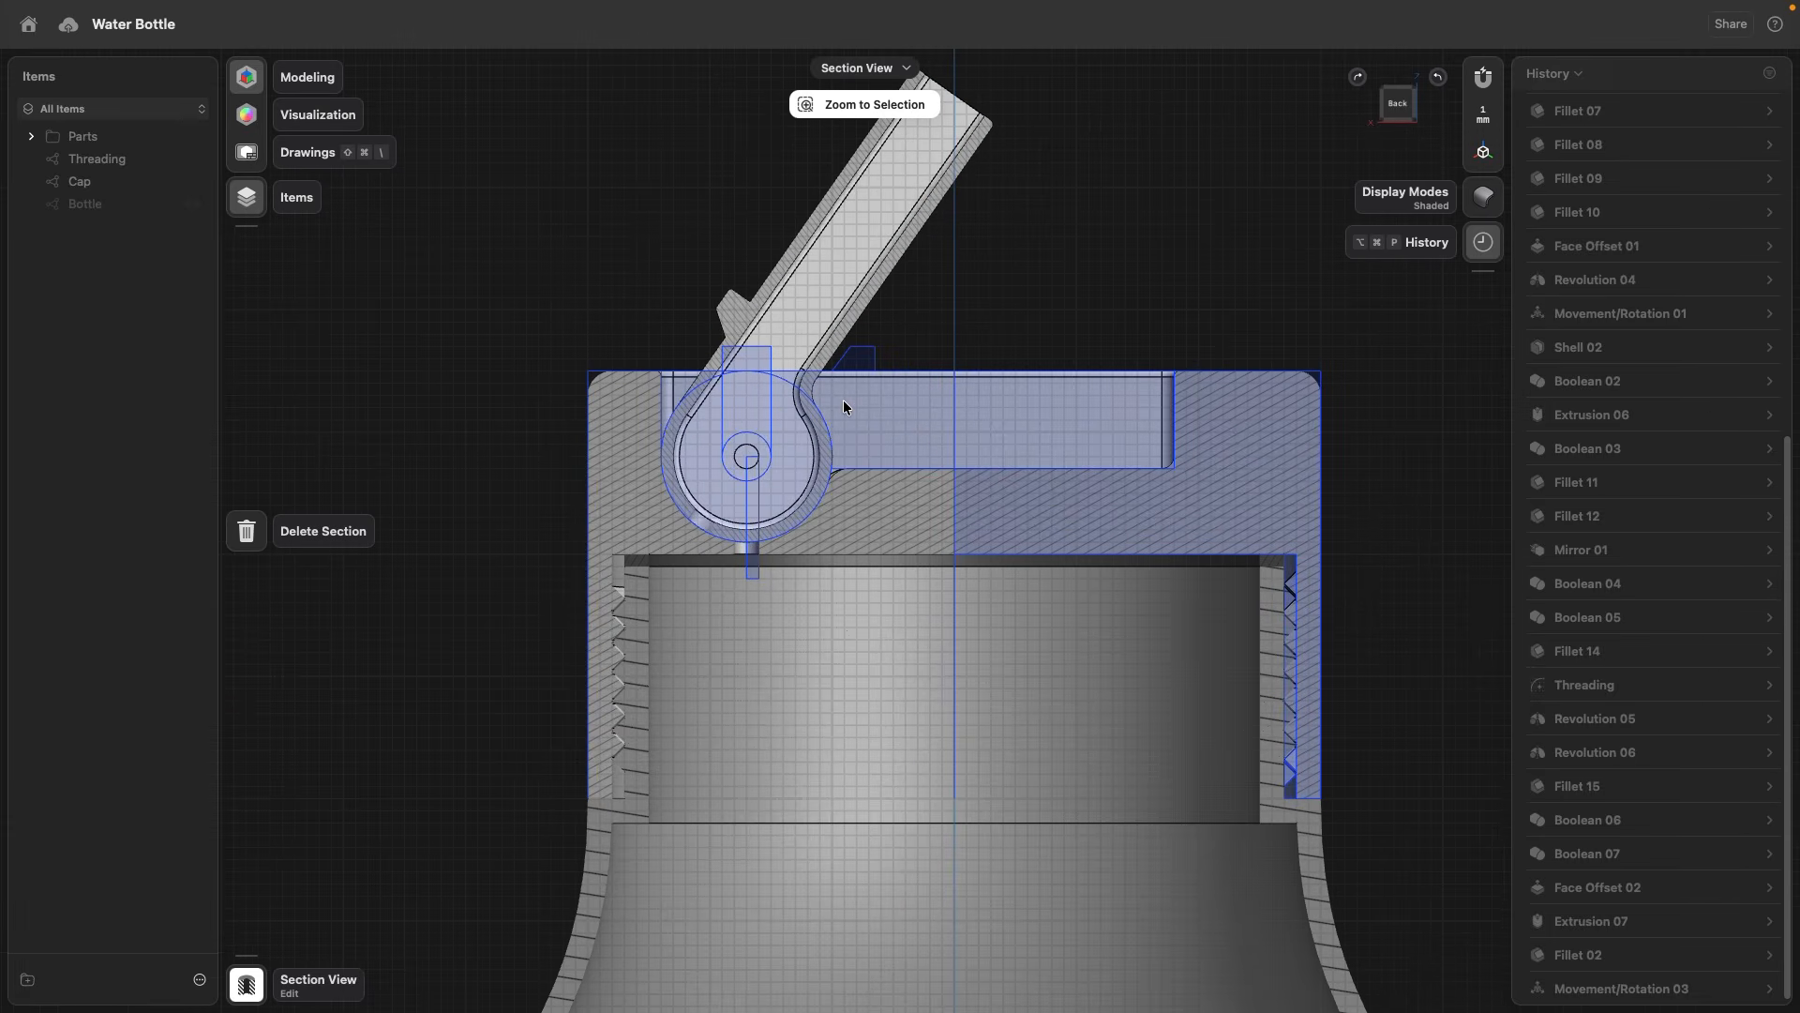
left_click(465, 234)
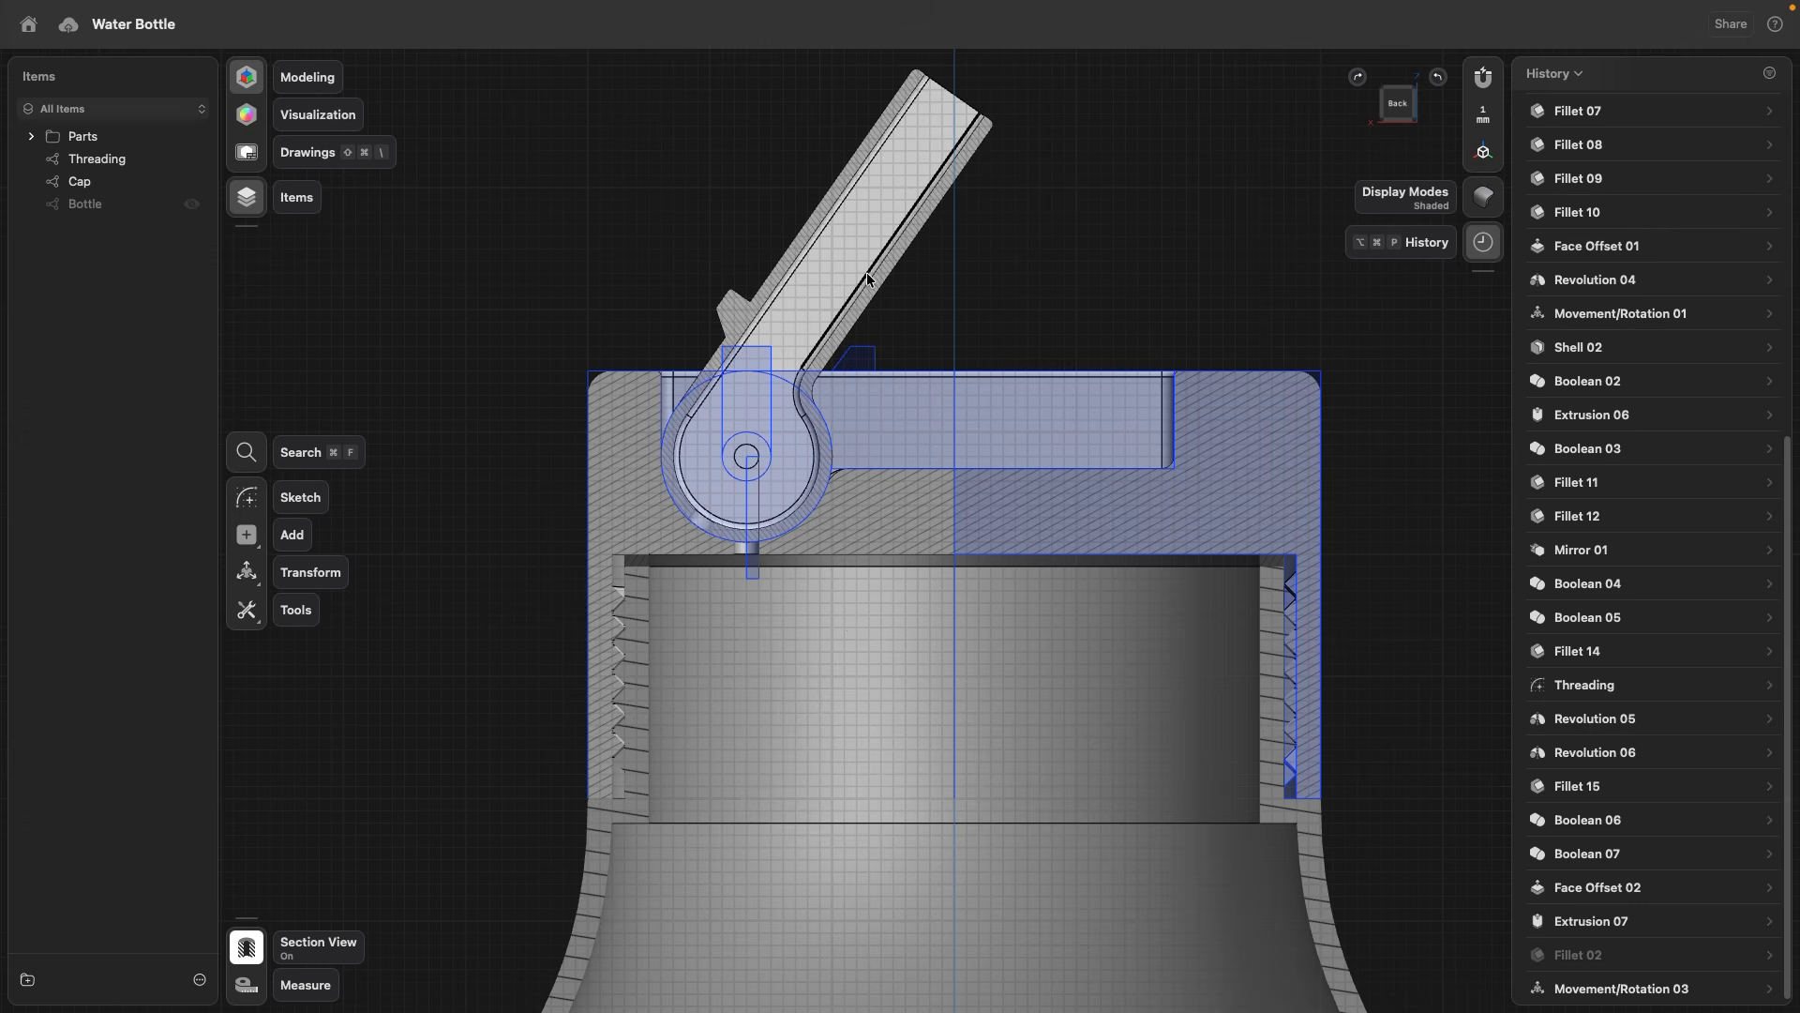
- Select the Movement/Rotation 03 history step to review the spout's rotation in the sectioned cap, and clear the selection
scroll(951, 361, "down", 5)
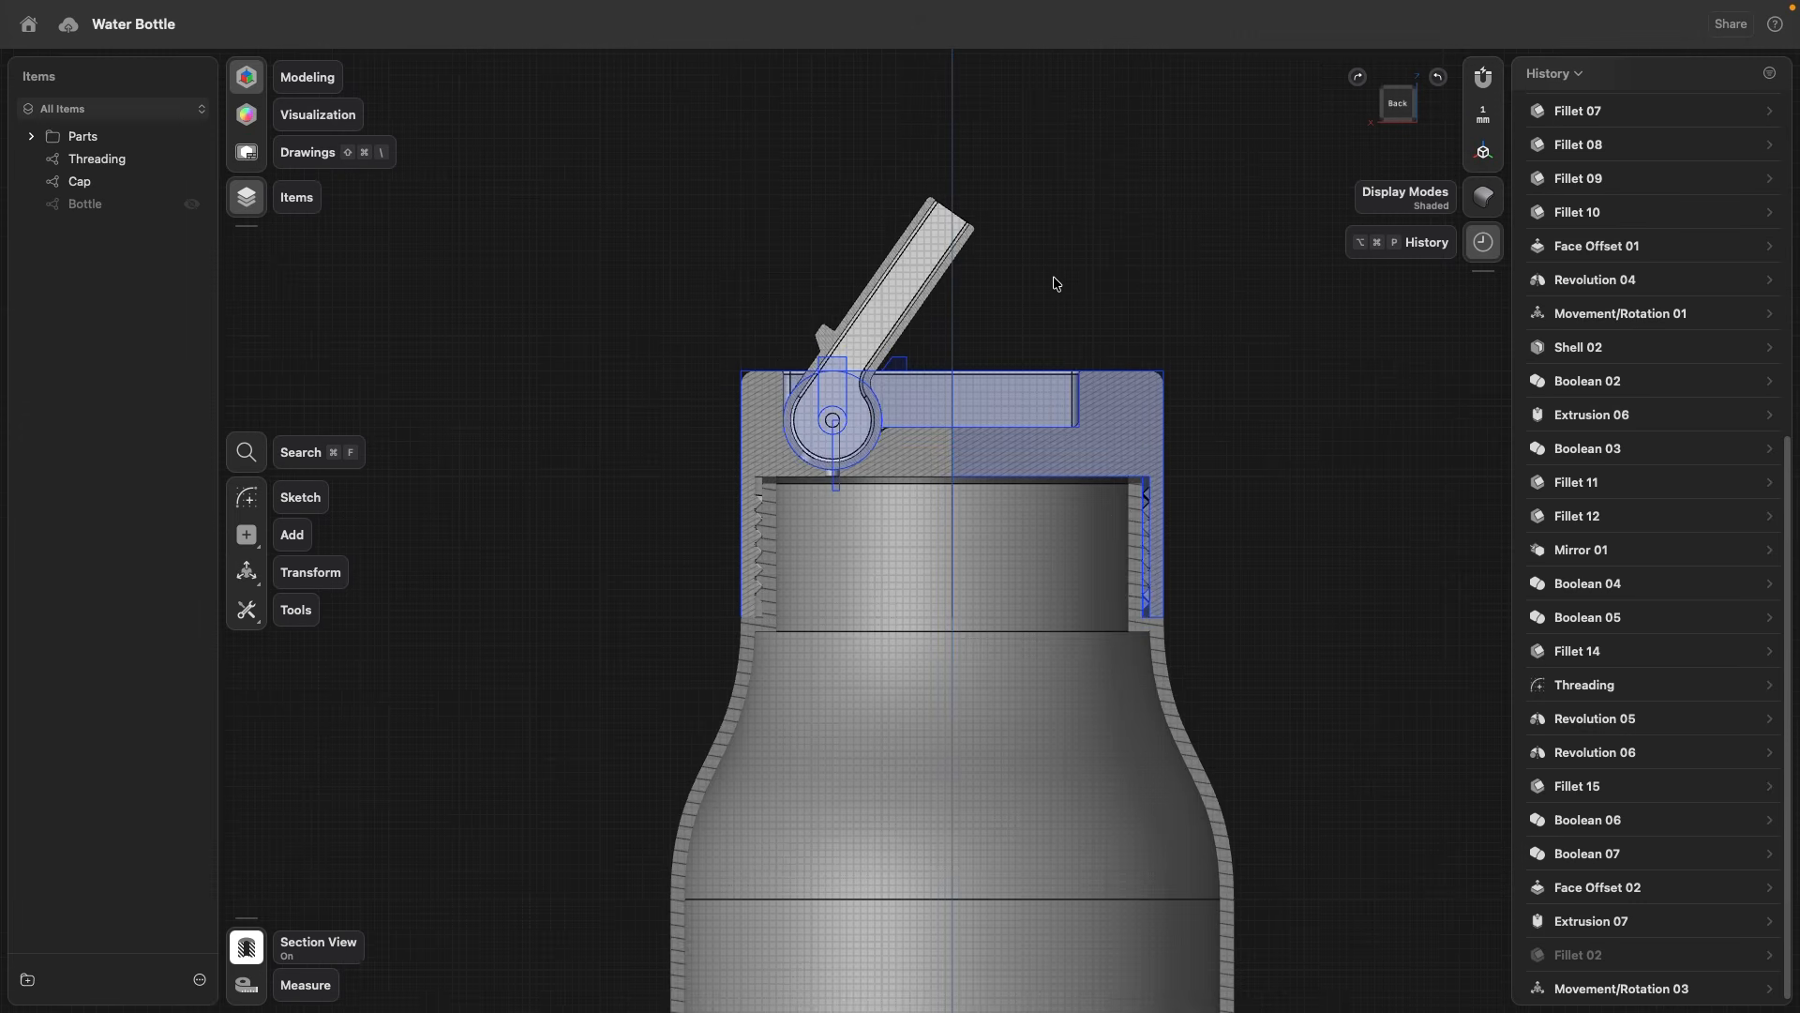
right_click_drag(1057, 284, 999, 338)
scroll(1674, 717, "down", 1)
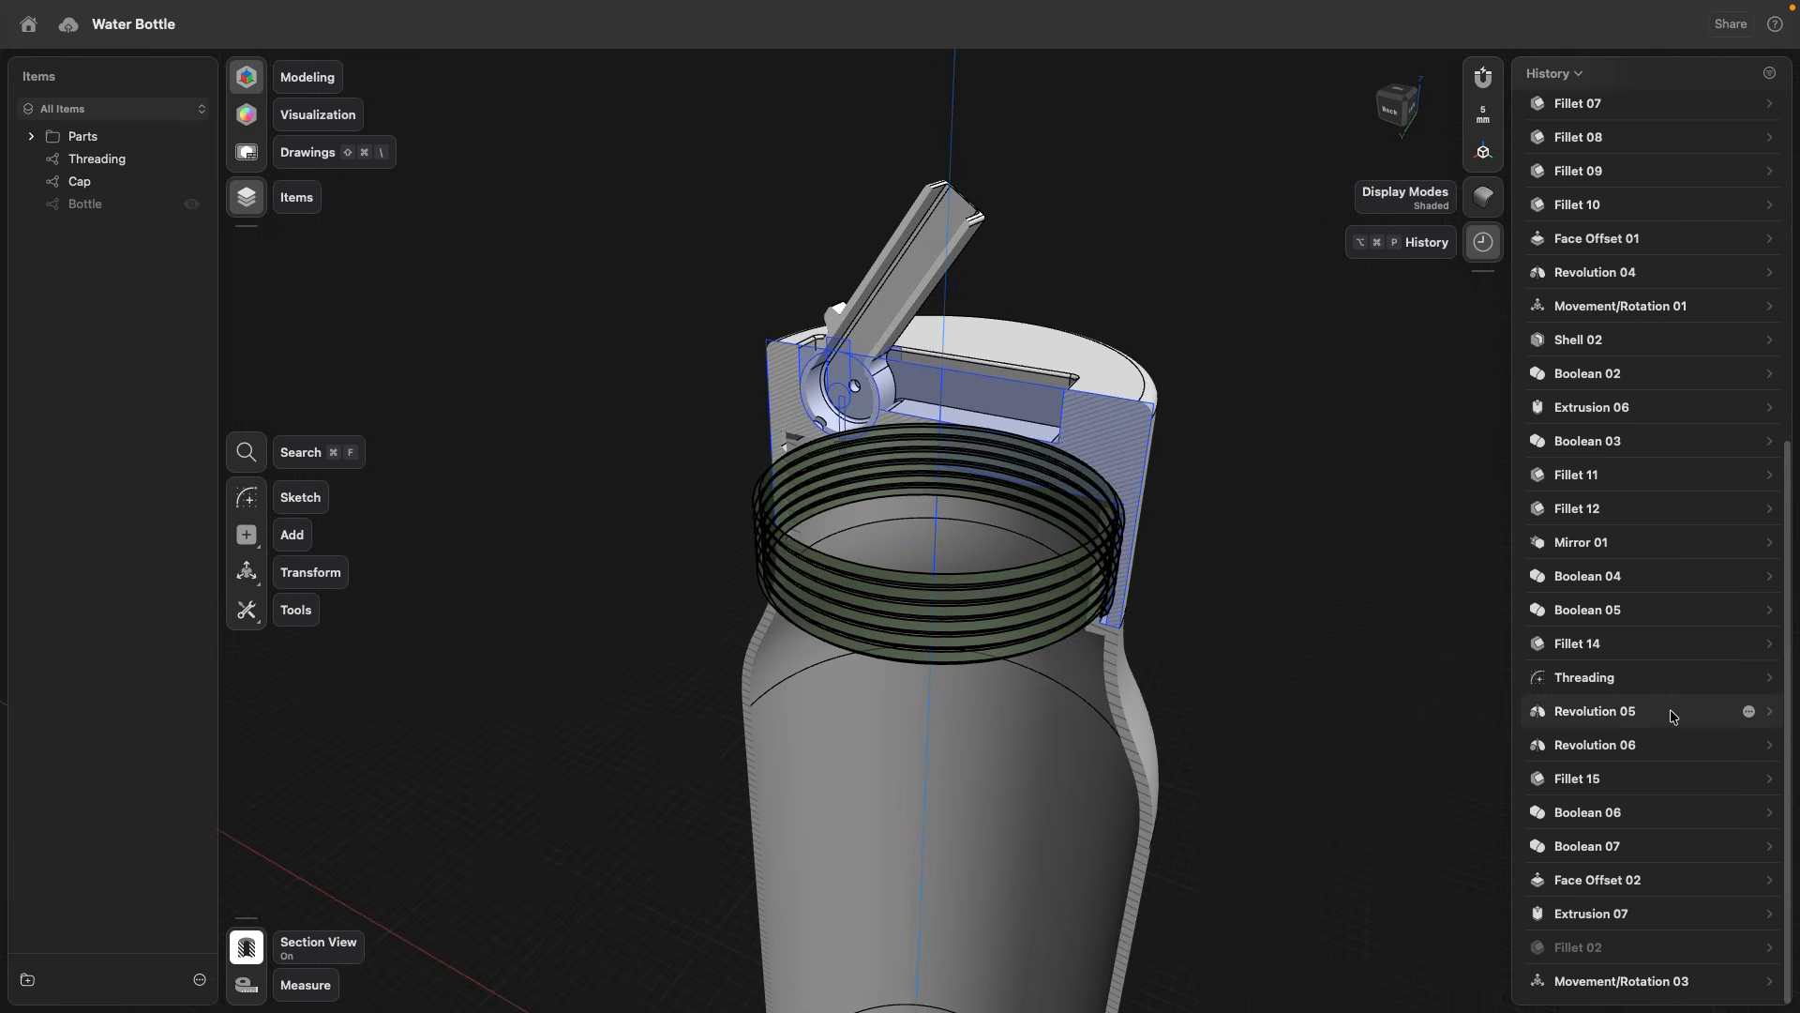
left_click(1619, 983)
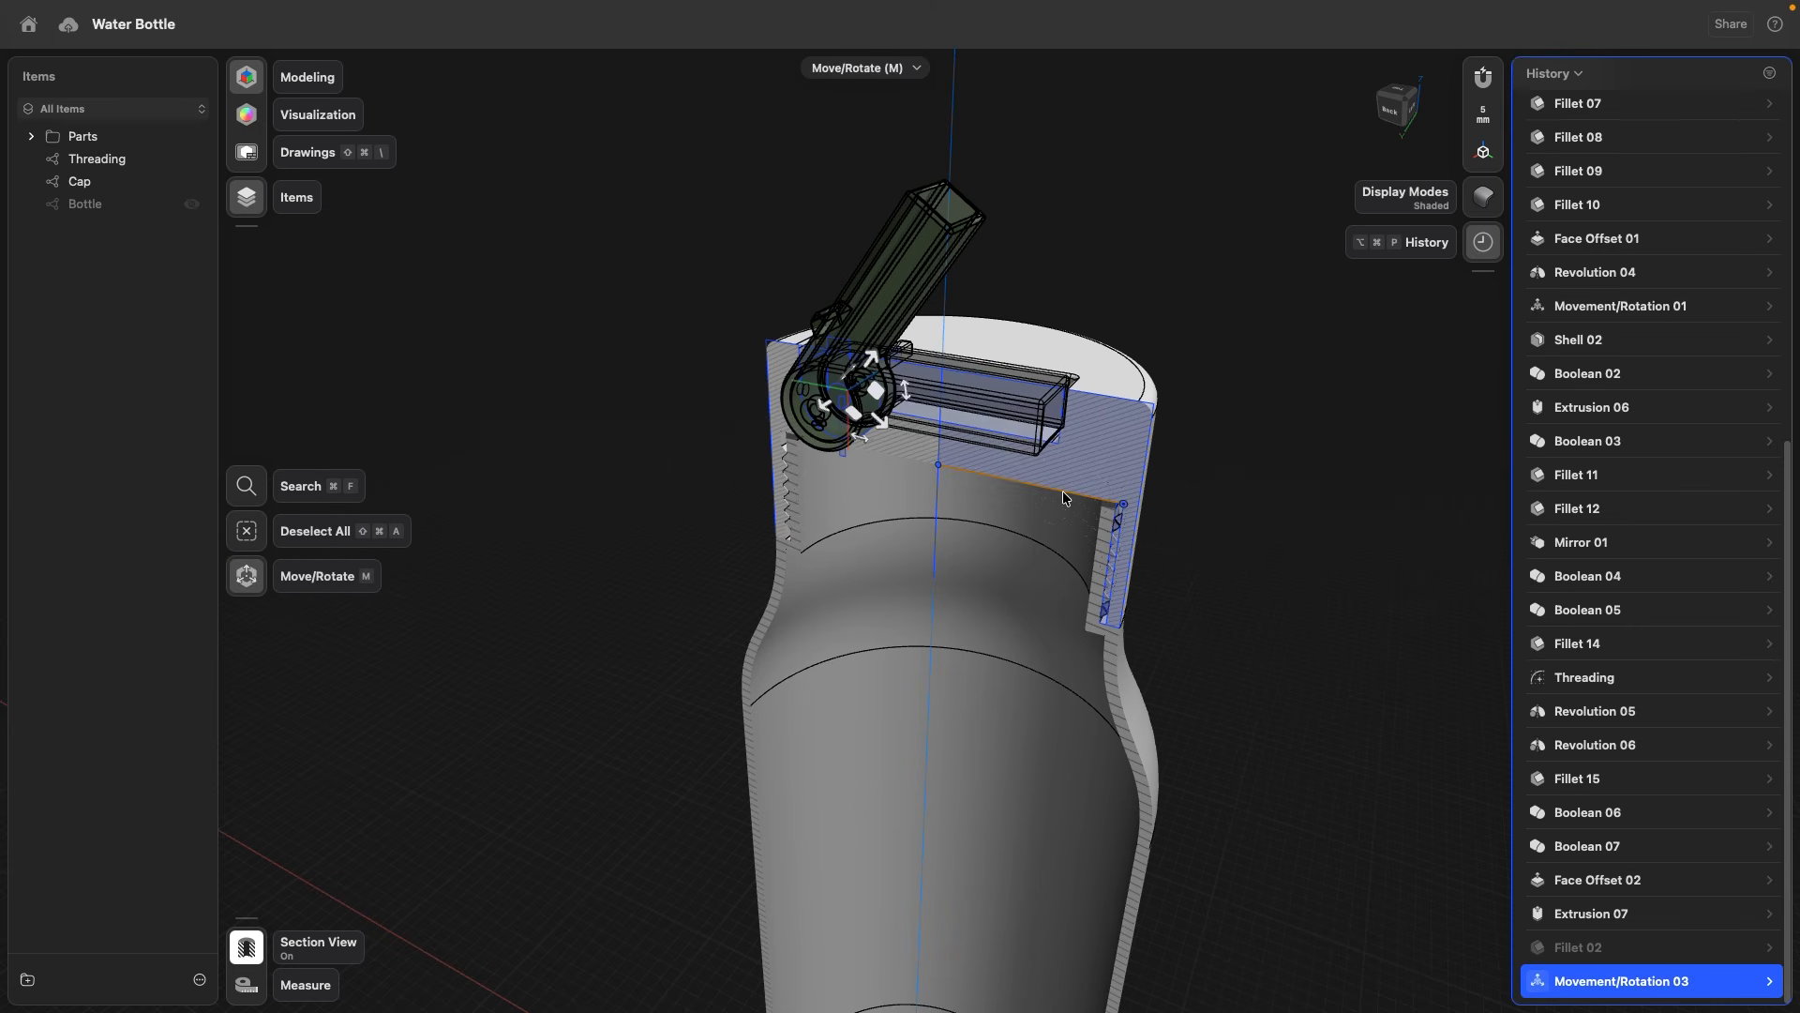
mouse_move(906, 392)
left_mouse_down()
mouse_move(937, 431)
mouse_move(908, 460)
mouse_move(870, 370)
mouse_move(910, 449)
mouse_move(898, 398)
left_mouse_up()
left_click(594, 589)
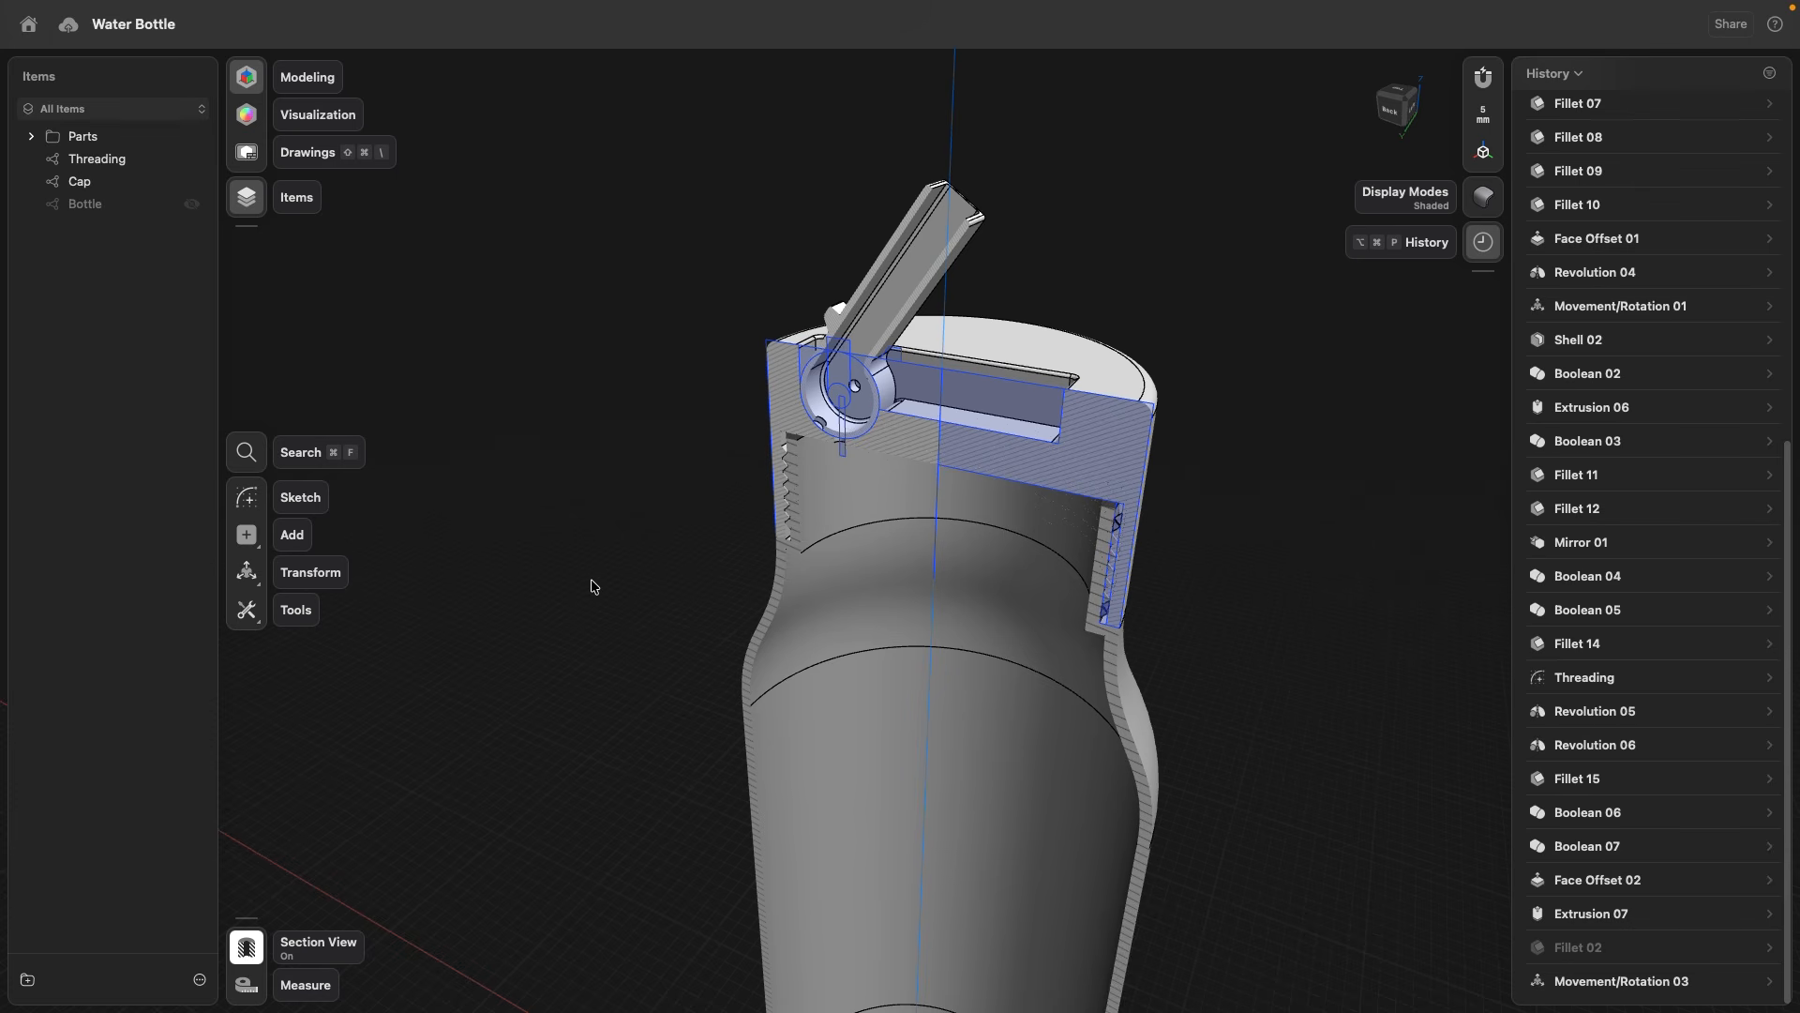
- Reveal the ring between the cap and the bottle's neck in the items list
scroll(792, 443, "up", 10)
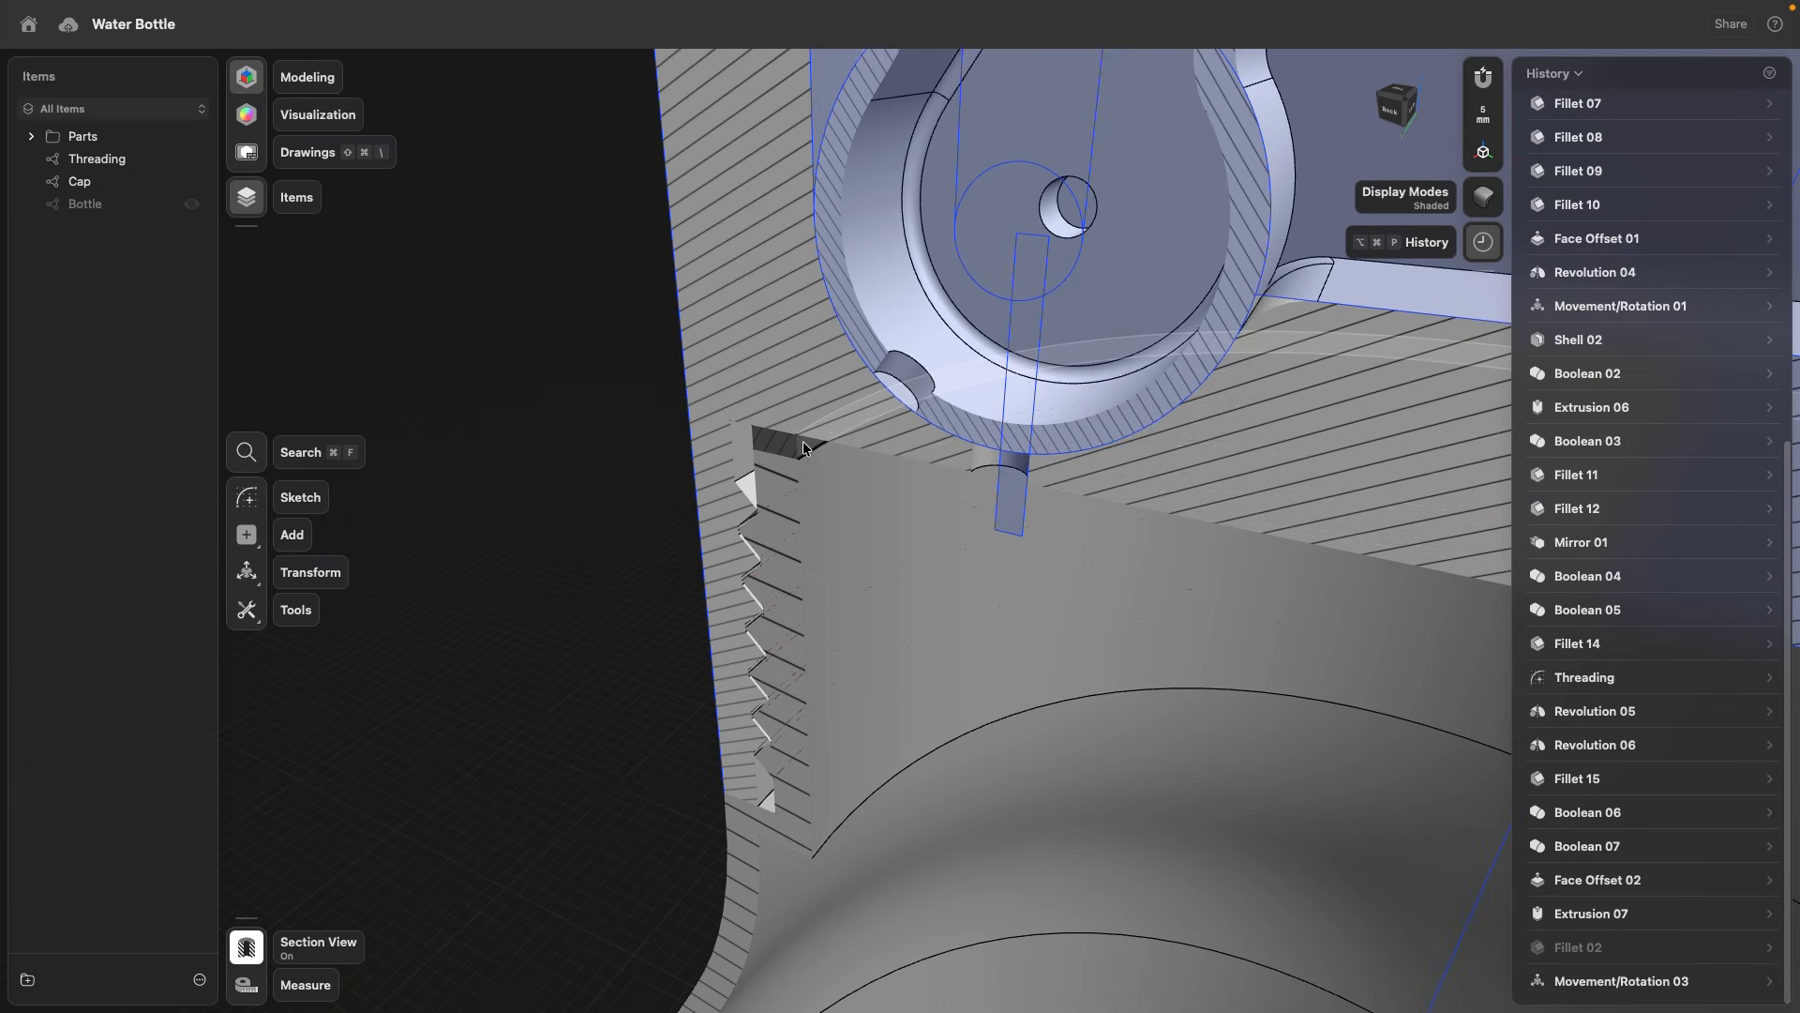
right_click(803, 441)
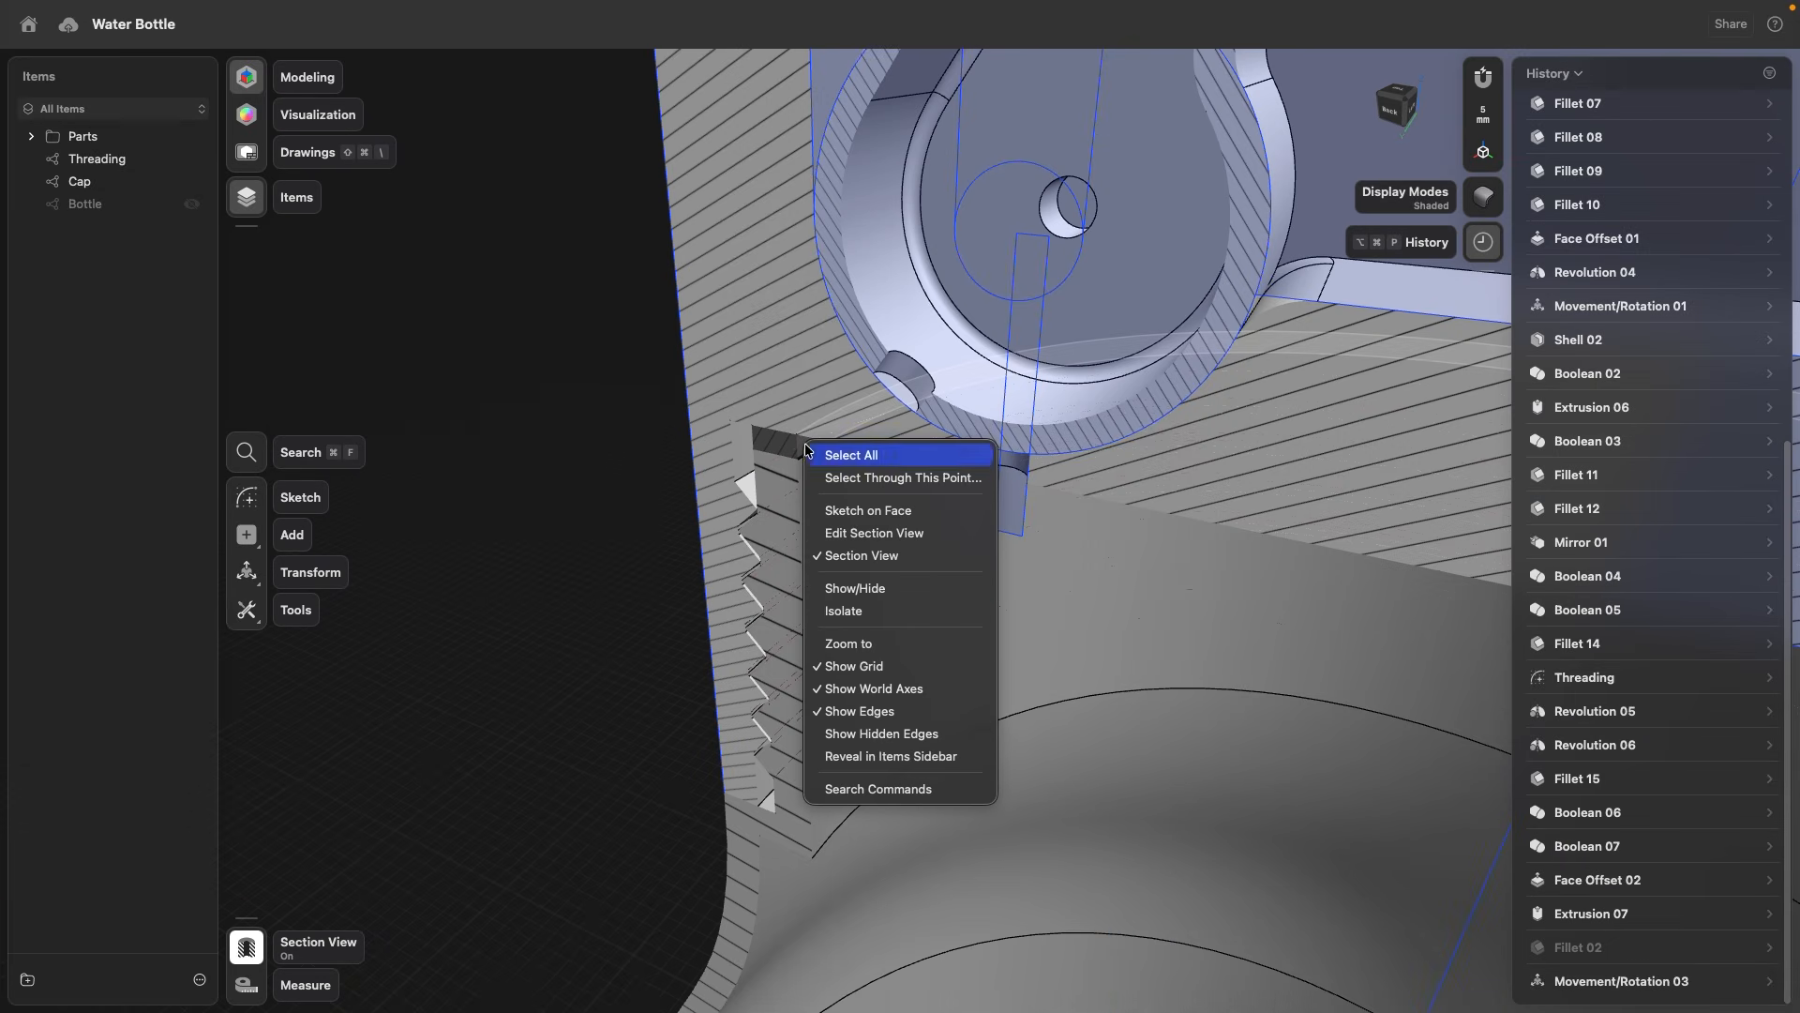
left_click(866, 758)
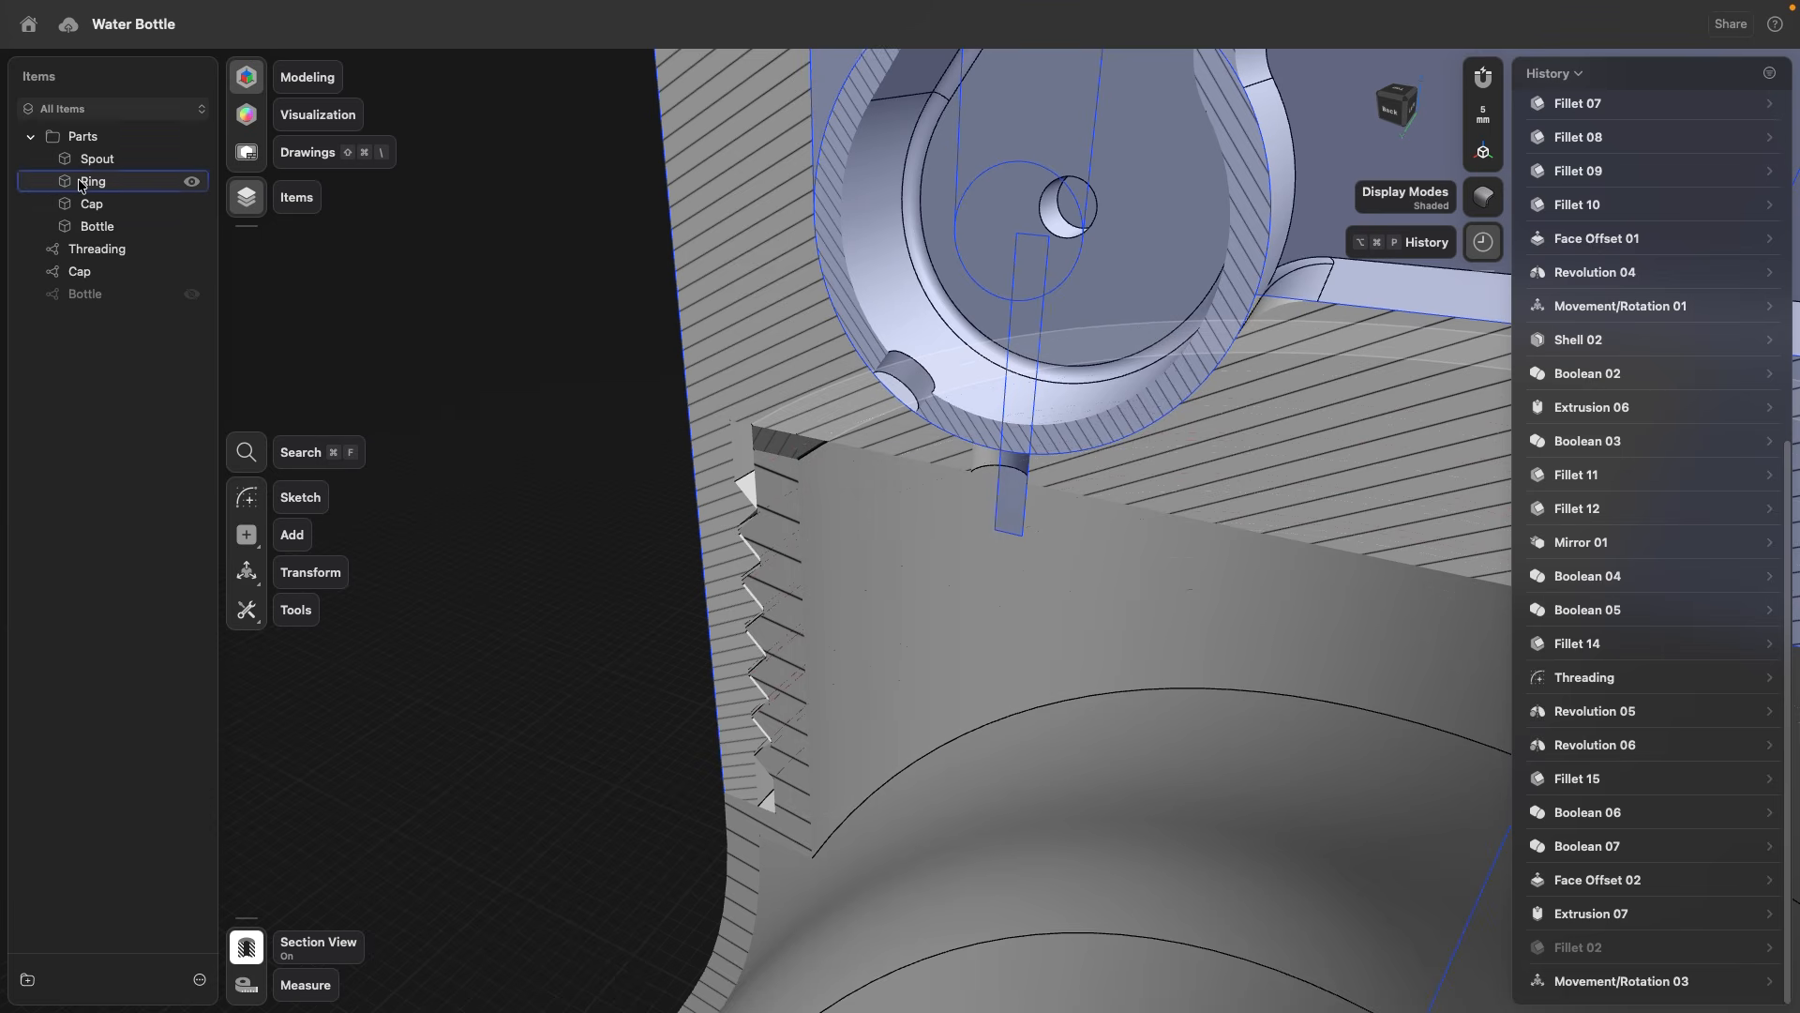
- List the faces and bodies lying beneath a point on the cap's sectioned area with Select Through This Point, and dismiss the list
scroll(619, 493, "down", 10)
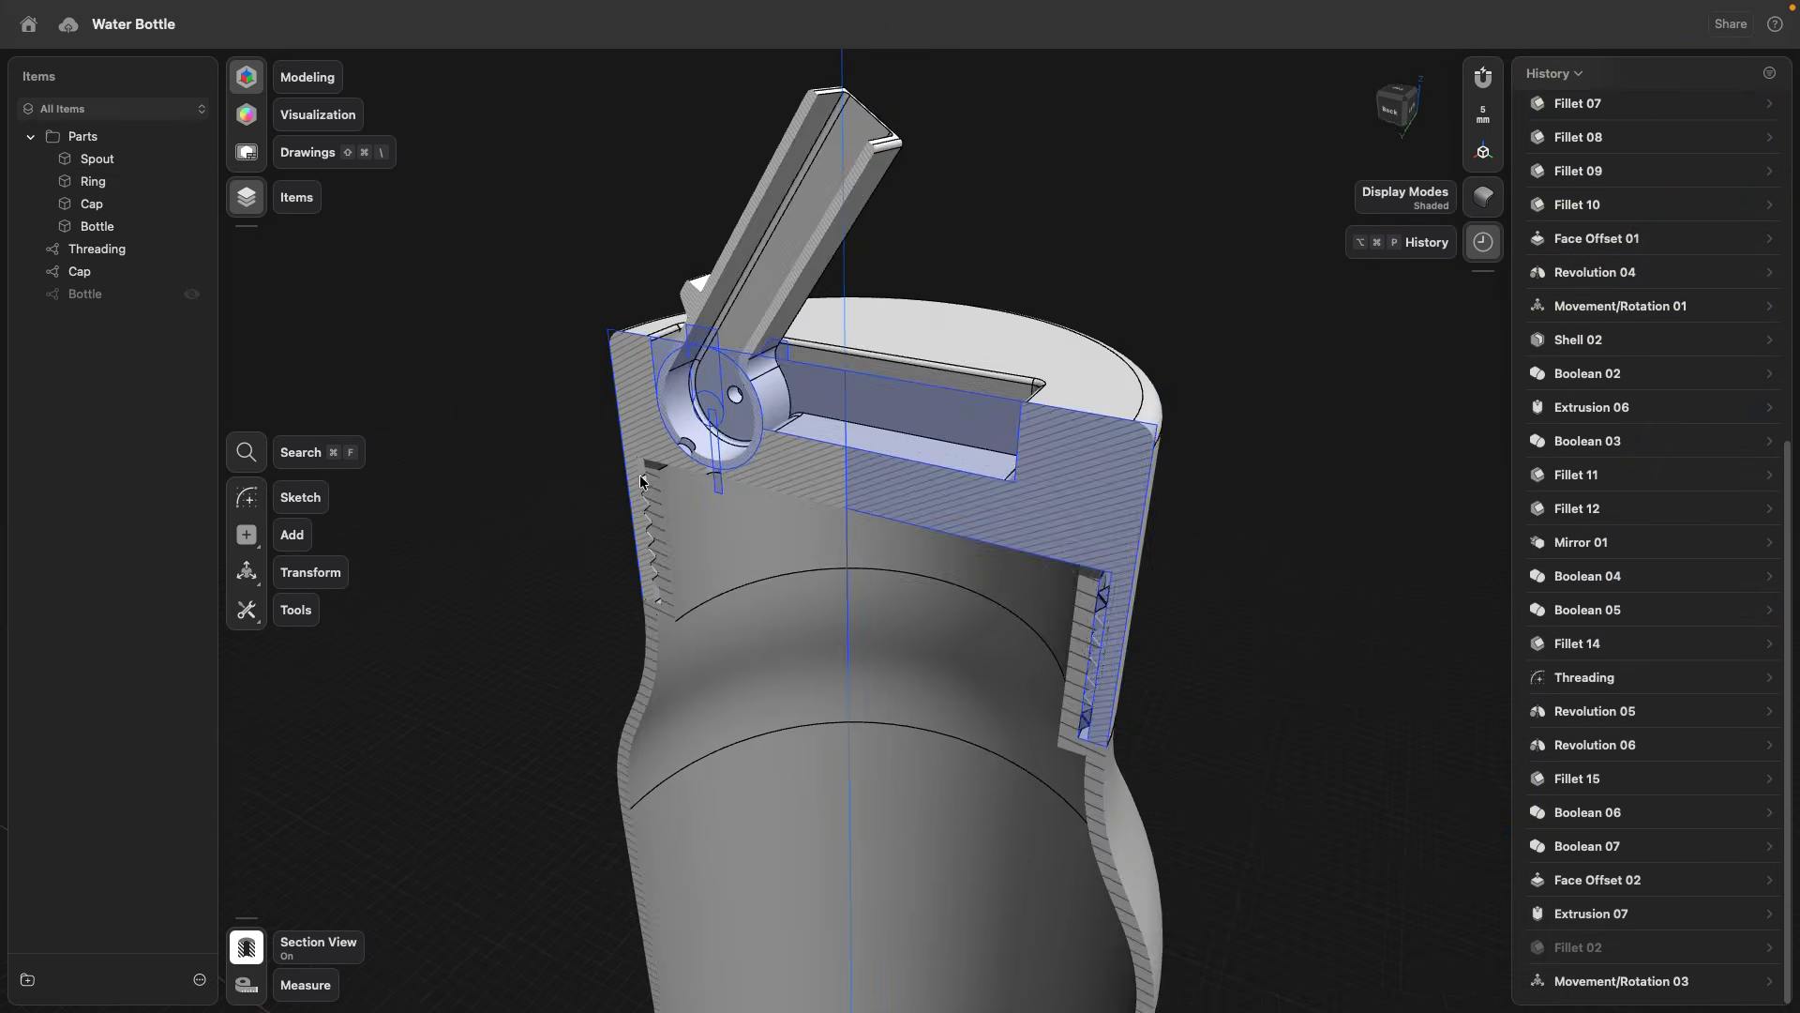
right_click_drag(639, 475, 684, 473)
left_click(954, 463)
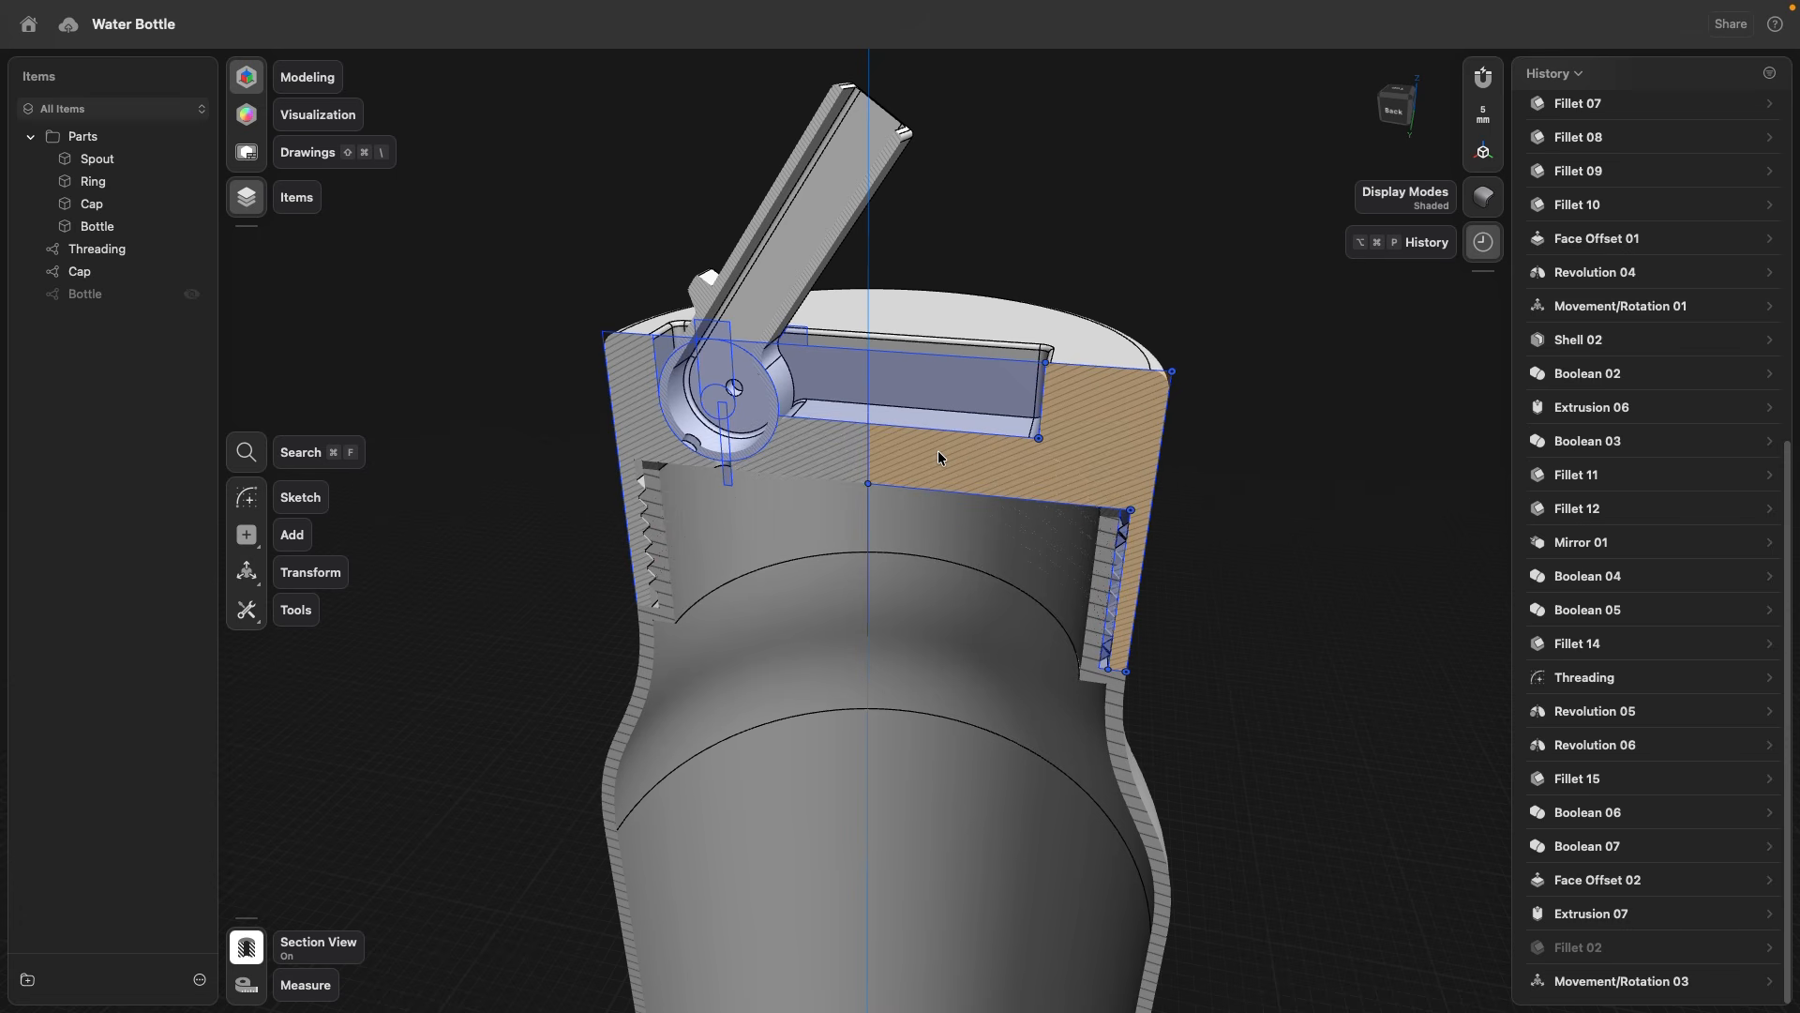
right_click(938, 456)
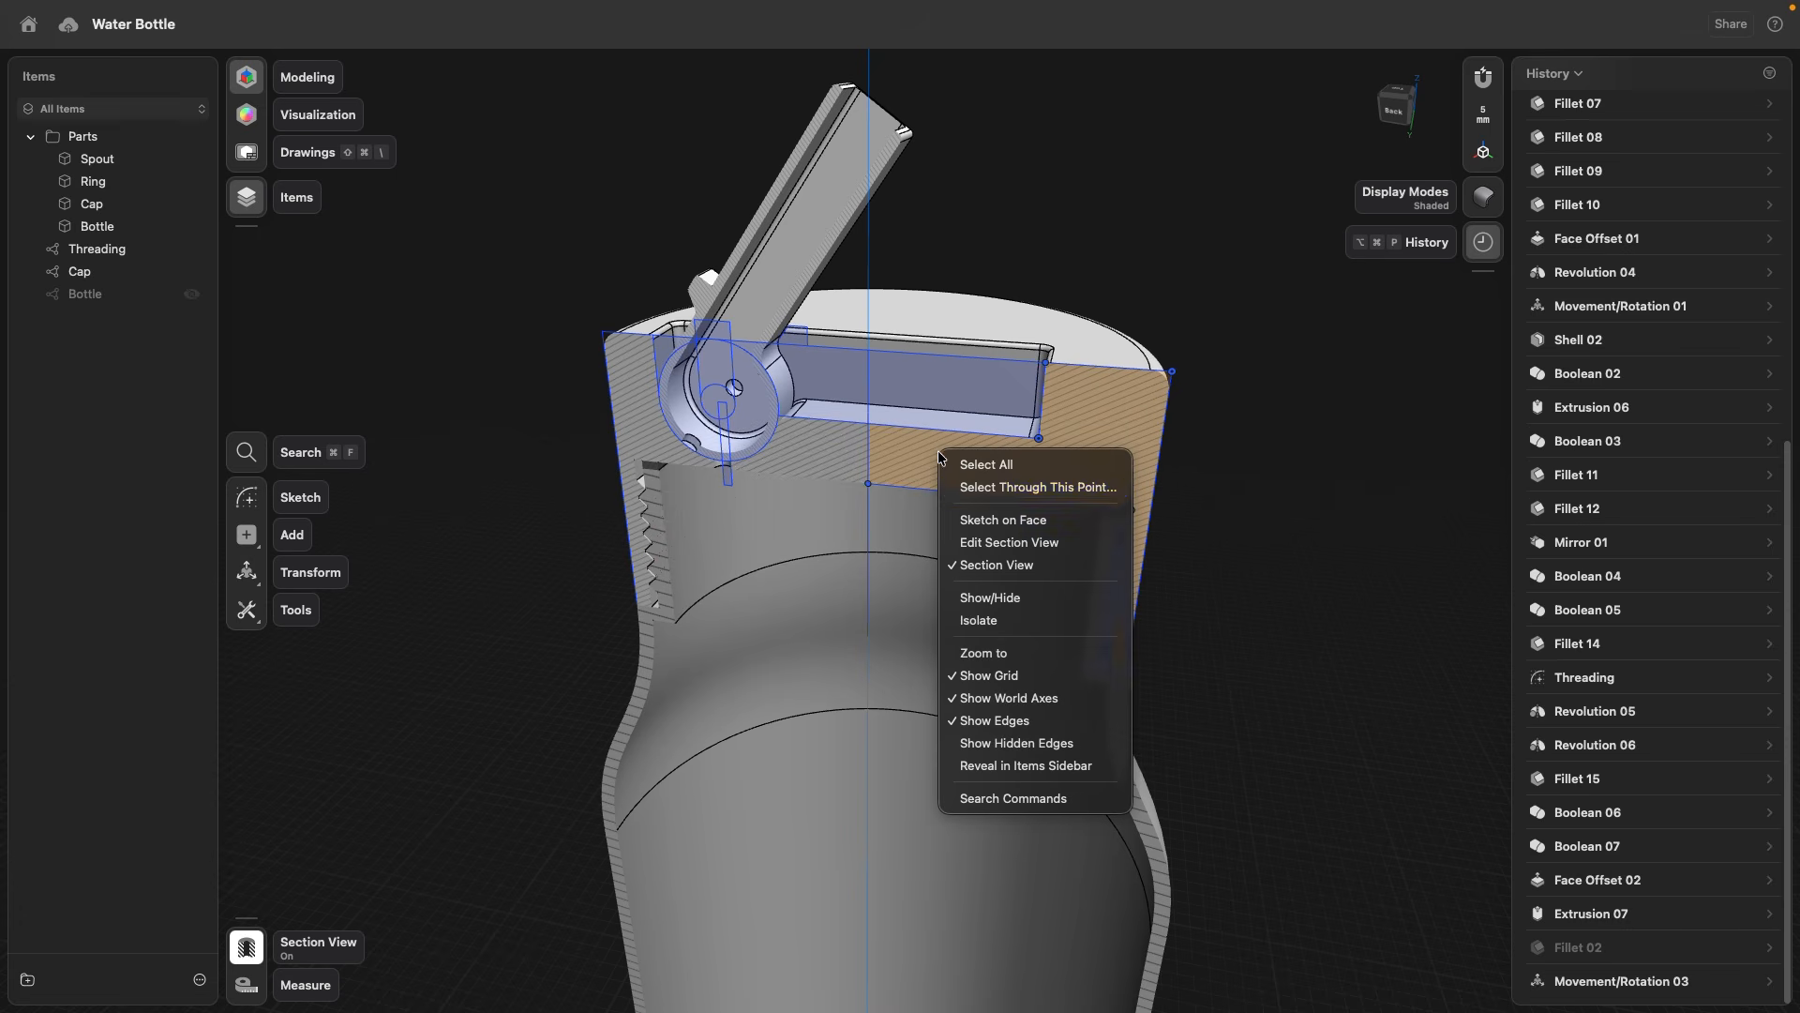
left_click(994, 489)
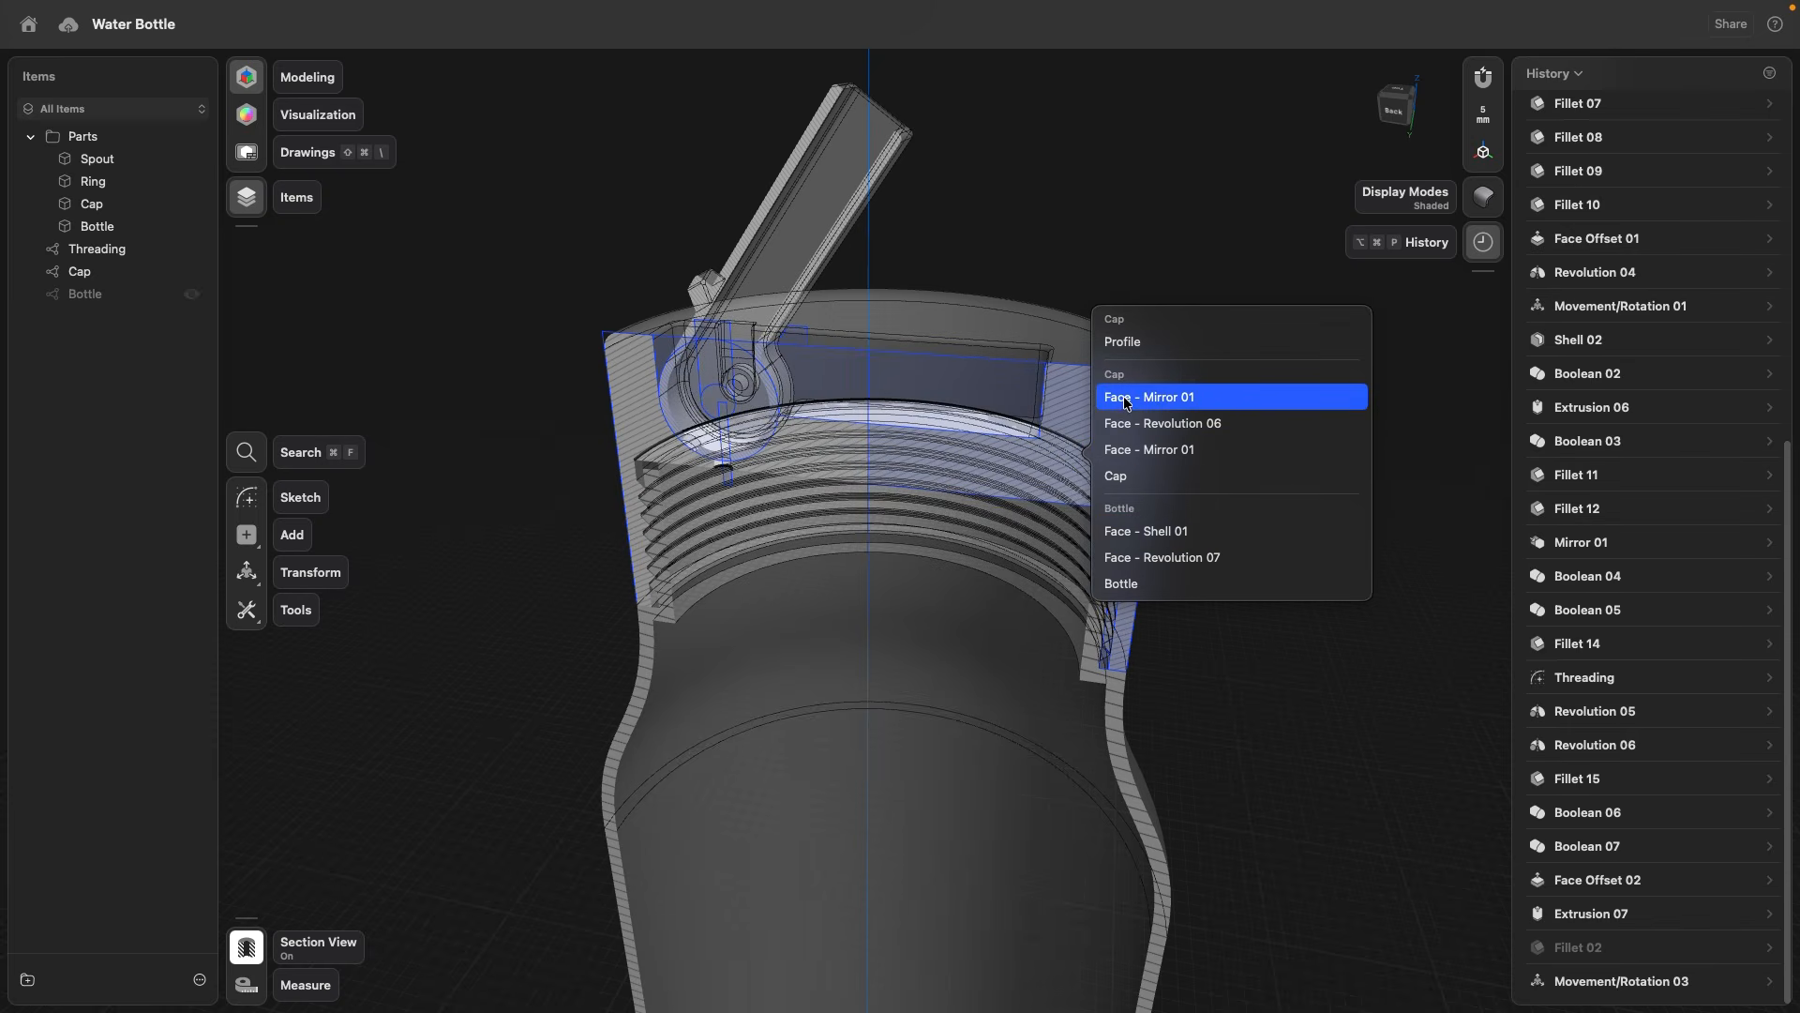
left_click(1103, 185)
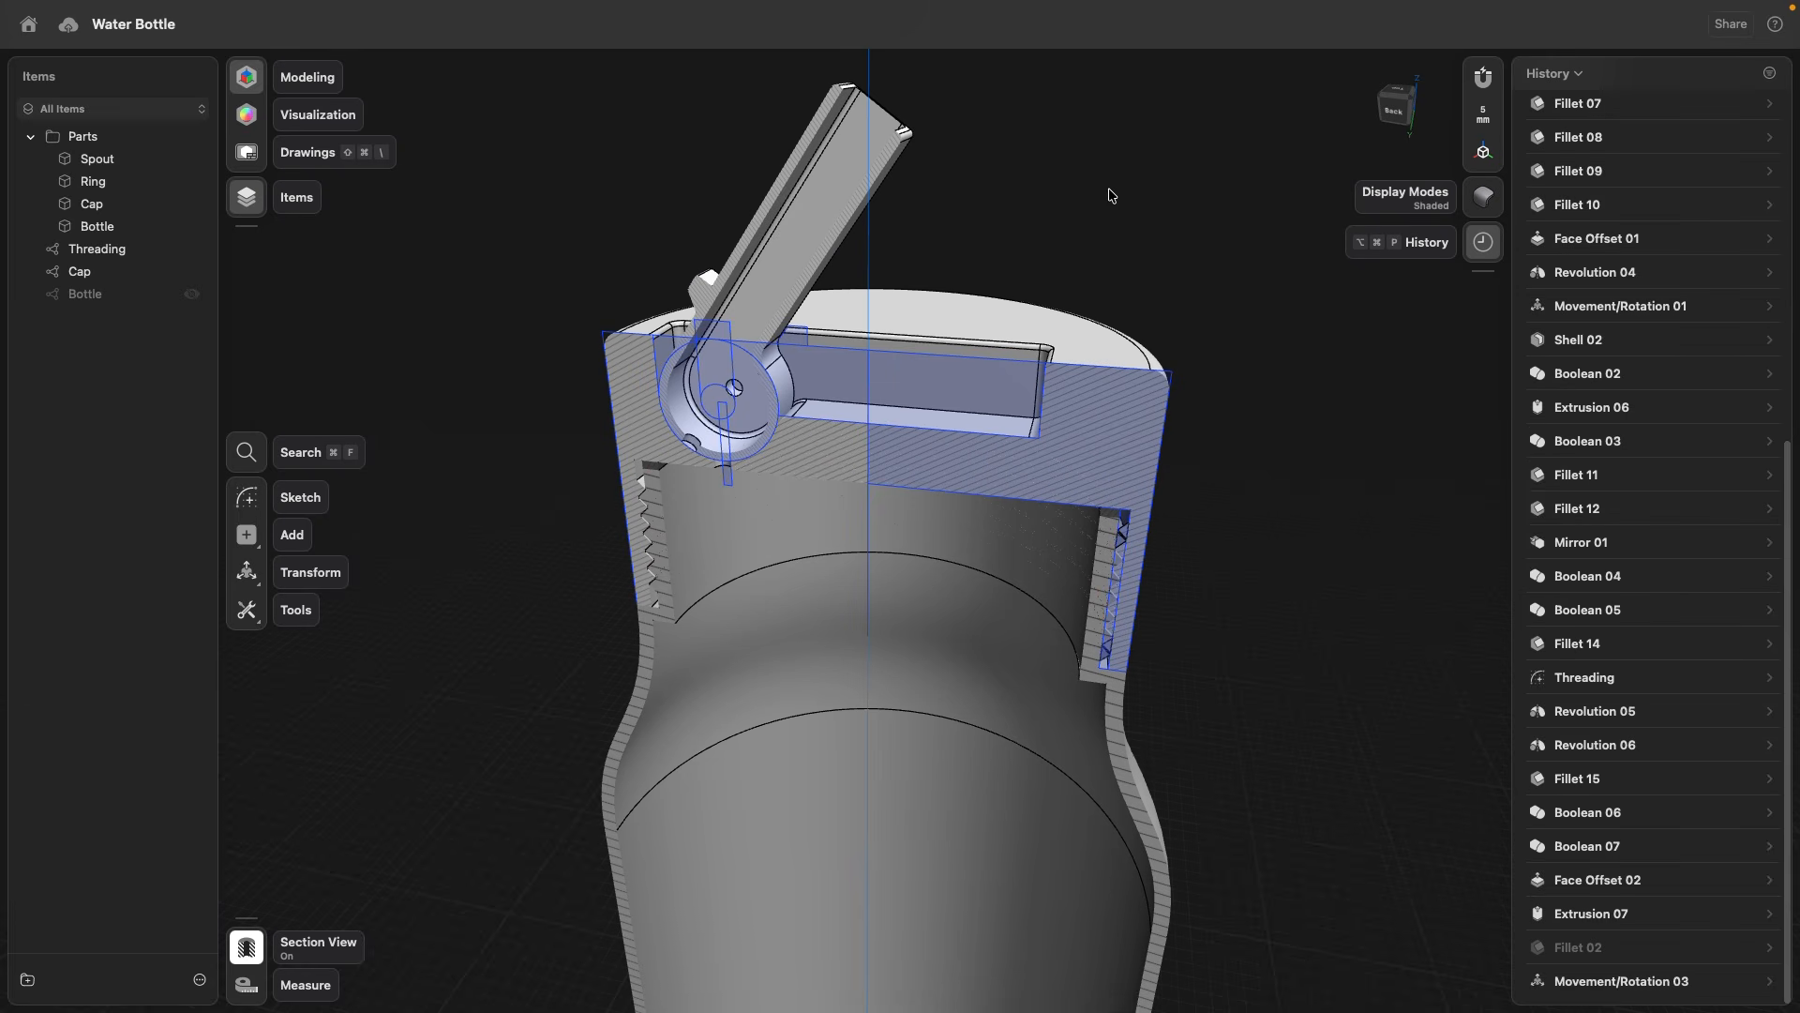